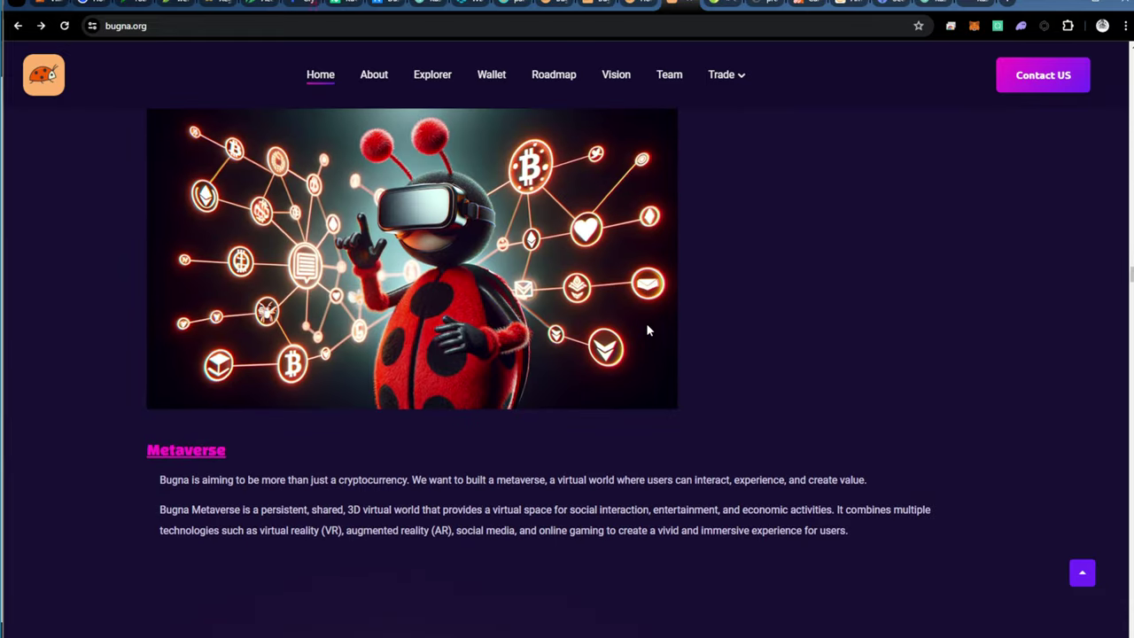
Look back through the Bugna homepage, from the Metaverse vision up to the halving details, mainnet specifications and network introduction
{"action": "scroll", "coordinate": [647, 331], "scroll_direction": "down", "scroll_amount": 5}
{"action": "scroll", "coordinate": [647, 330], "scroll_direction": "up", "scroll_amount": 10}
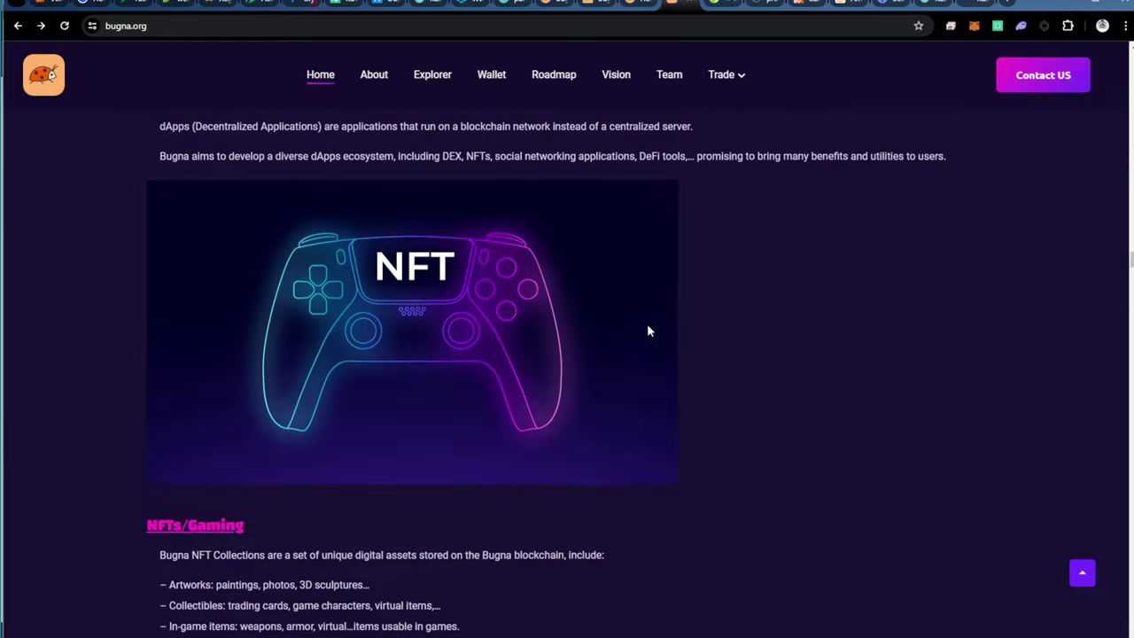
{"action": "scroll", "coordinate": [648, 331], "scroll_direction": "down", "scroll_amount": 10}
{"action": "scroll", "coordinate": [648, 331], "scroll_direction": "up", "scroll_amount": 3}
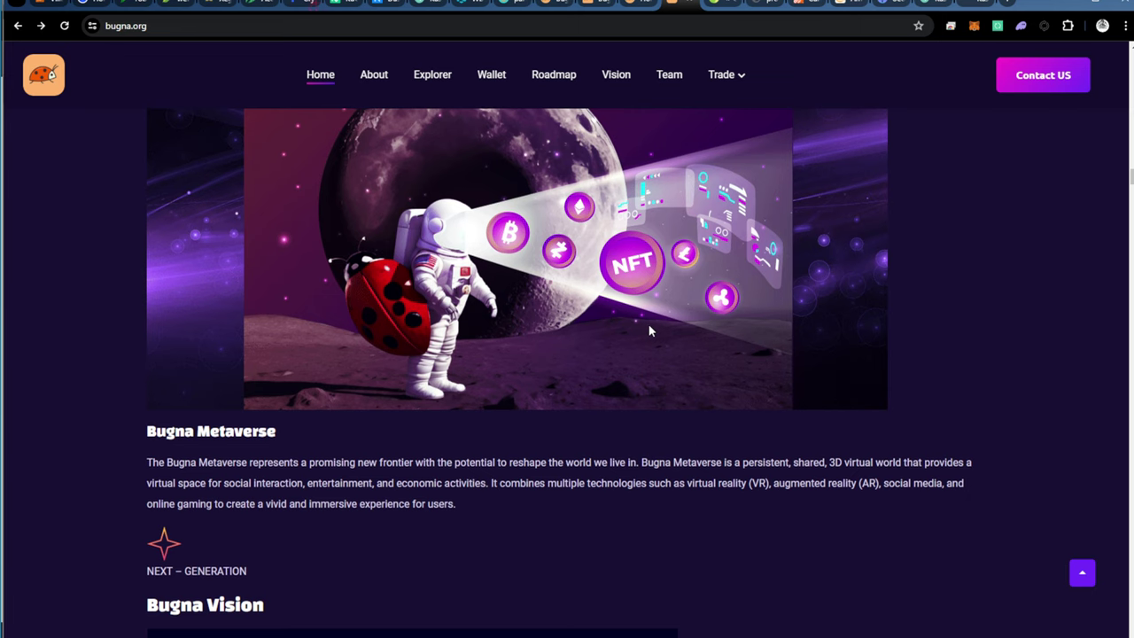
{"action": "scroll", "coordinate": [648, 330], "scroll_direction": "up", "scroll_amount": 20}
{"action": "scroll", "coordinate": [650, 330], "scroll_direction": "down", "scroll_amount": 15}
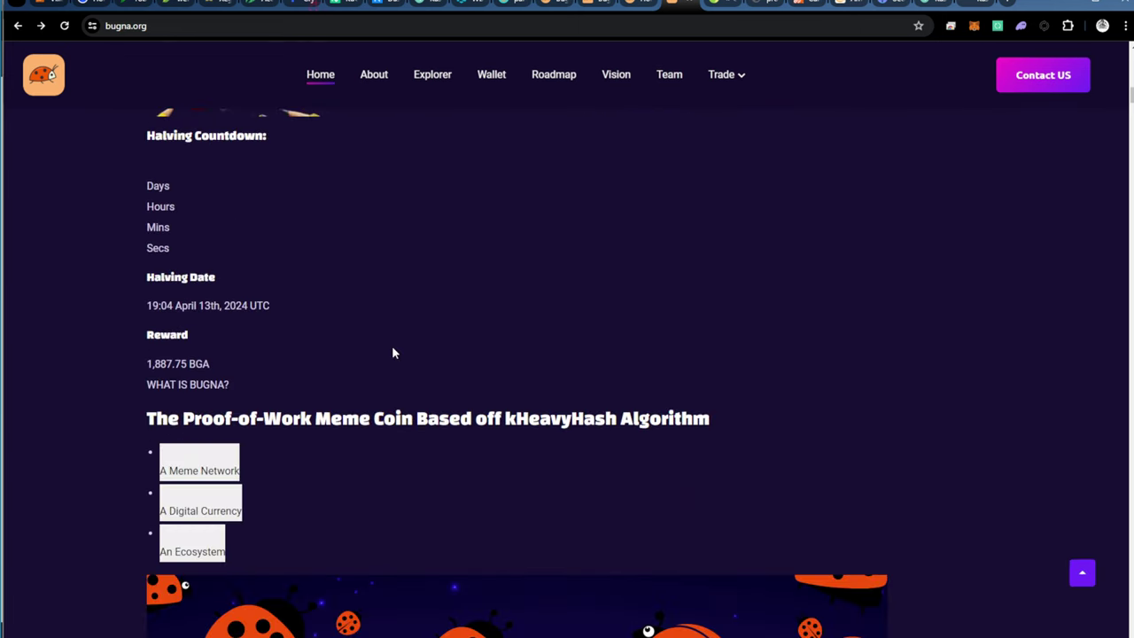
{"action": "scroll", "coordinate": [393, 353], "scroll_direction": "up", "scroll_amount": 4}
{"action": "scroll", "coordinate": [393, 352], "scroll_direction": "down", "scroll_amount": 4}
{"action": "scroll", "coordinate": [524, 349], "scroll_direction": "up", "scroll_amount": 6}
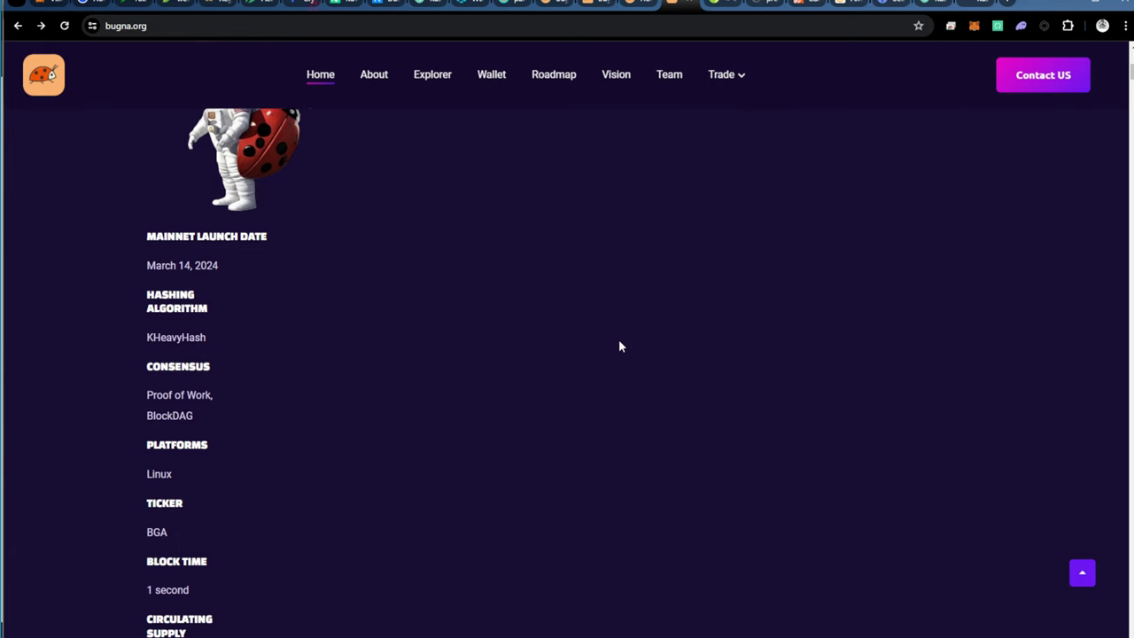
{"action": "scroll", "coordinate": [620, 346], "scroll_direction": "up", "scroll_amount": 5}
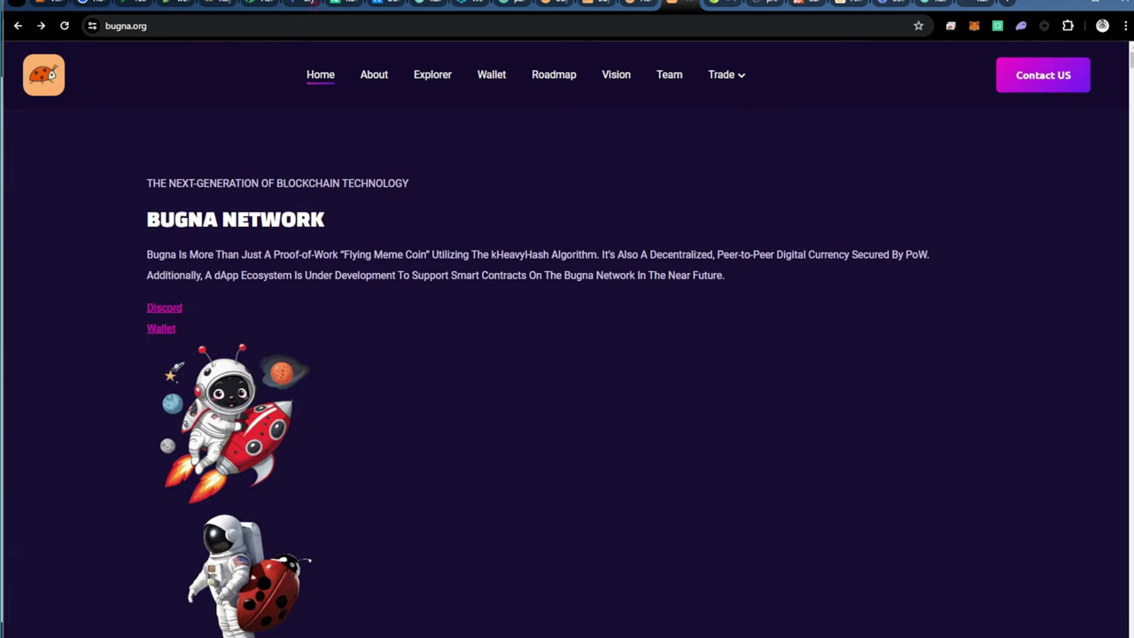
Review the network statistics and latest blocks in the Bugna Explorer, and view the SedraCoin explorer for comparison
{"action": "left_click", "coordinate": [642, 4]}
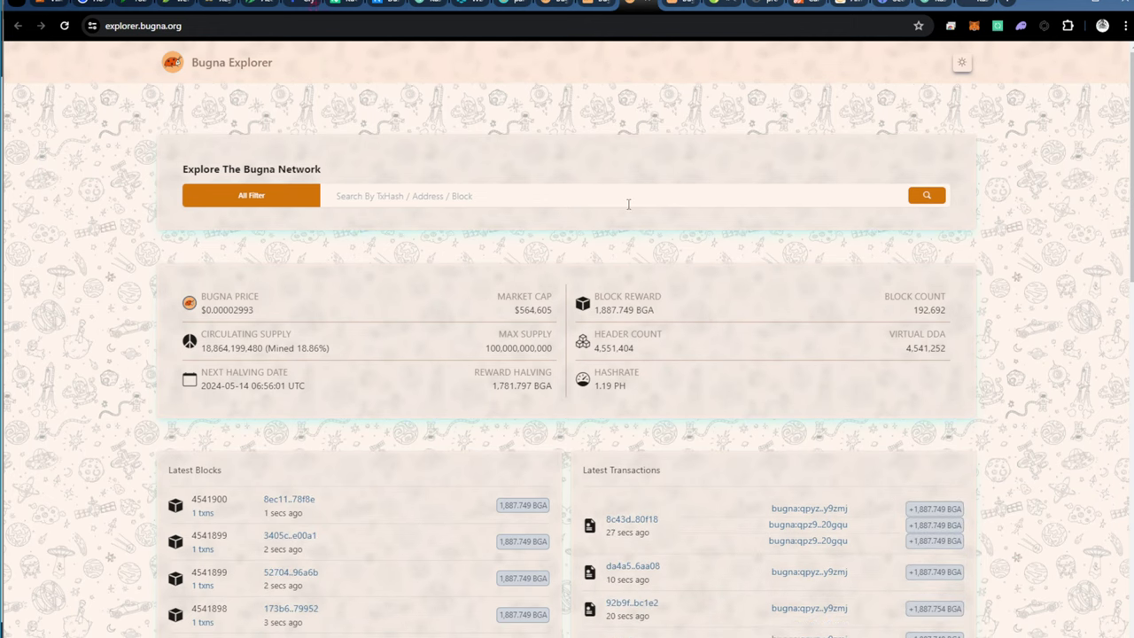
{"action": "scroll", "coordinate": [628, 205], "scroll_direction": "down", "scroll_amount": 2}
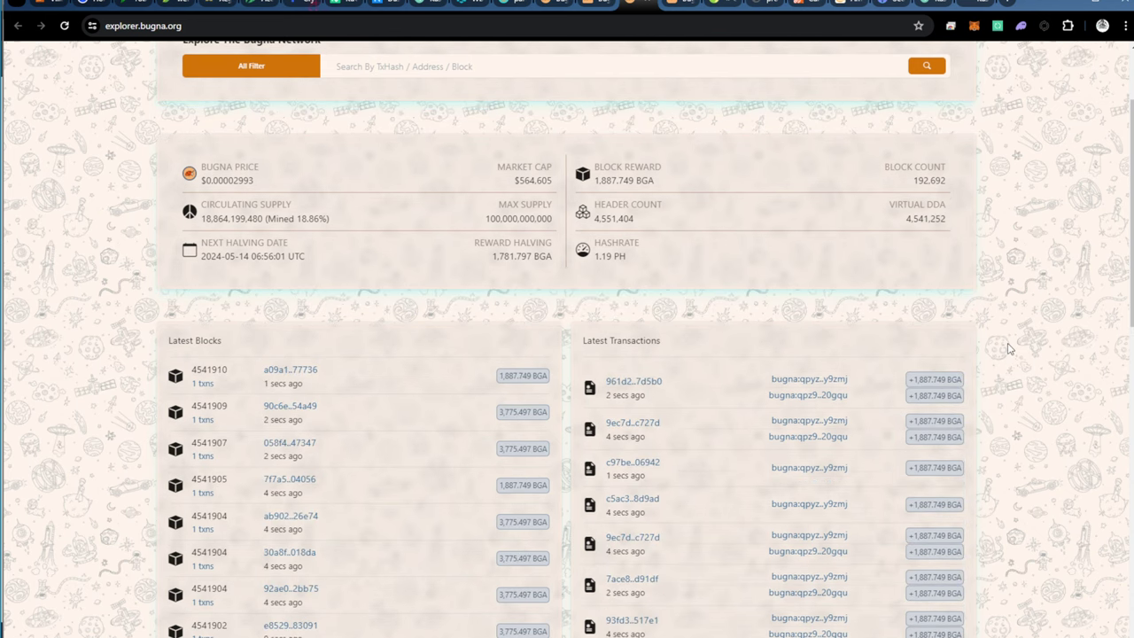
{"action": "scroll", "coordinate": [1009, 348], "scroll_direction": "up", "scroll_amount": 2}
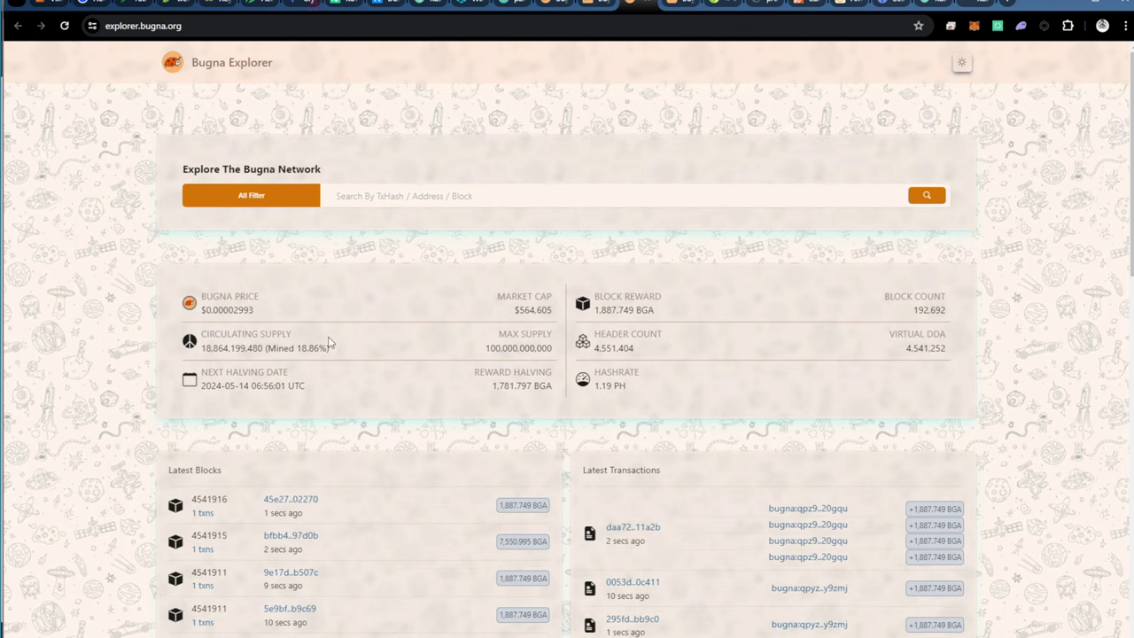
{"action": "left_click", "coordinate": [891, 6]}
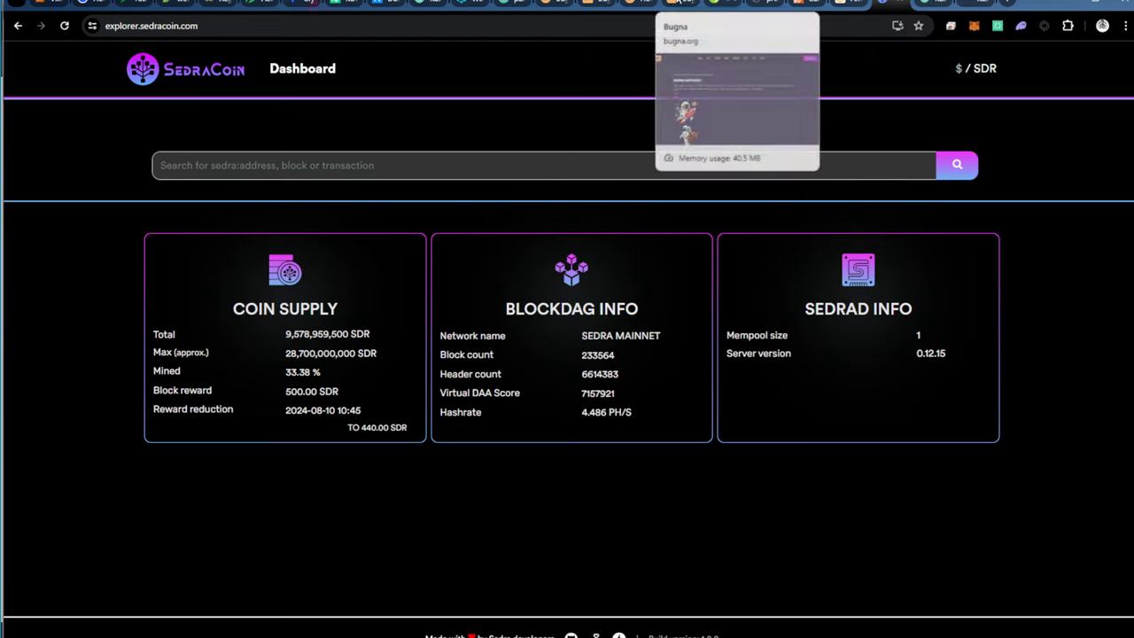
Return to the Bugna website, go to its Vision section, and look over the coin introduction and mainnet specifications
{"action": "left_click", "coordinate": [677, 2]}
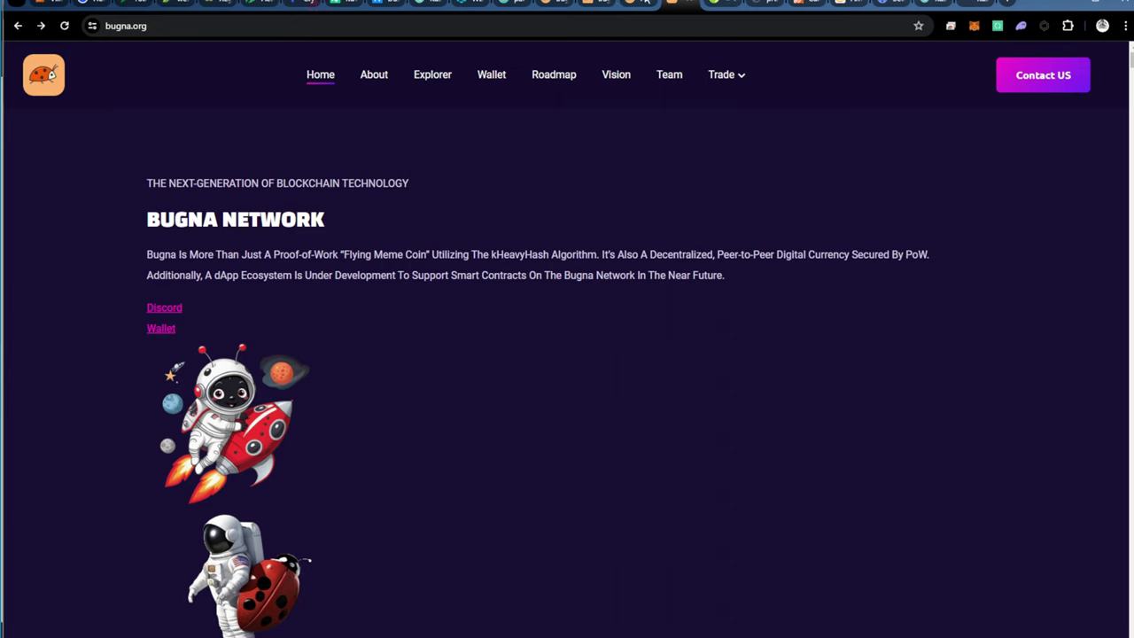
{"action": "left_click", "coordinate": [620, 80]}
{"action": "scroll", "coordinate": [485, 296], "scroll_direction": "down", "scroll_amount": 15}
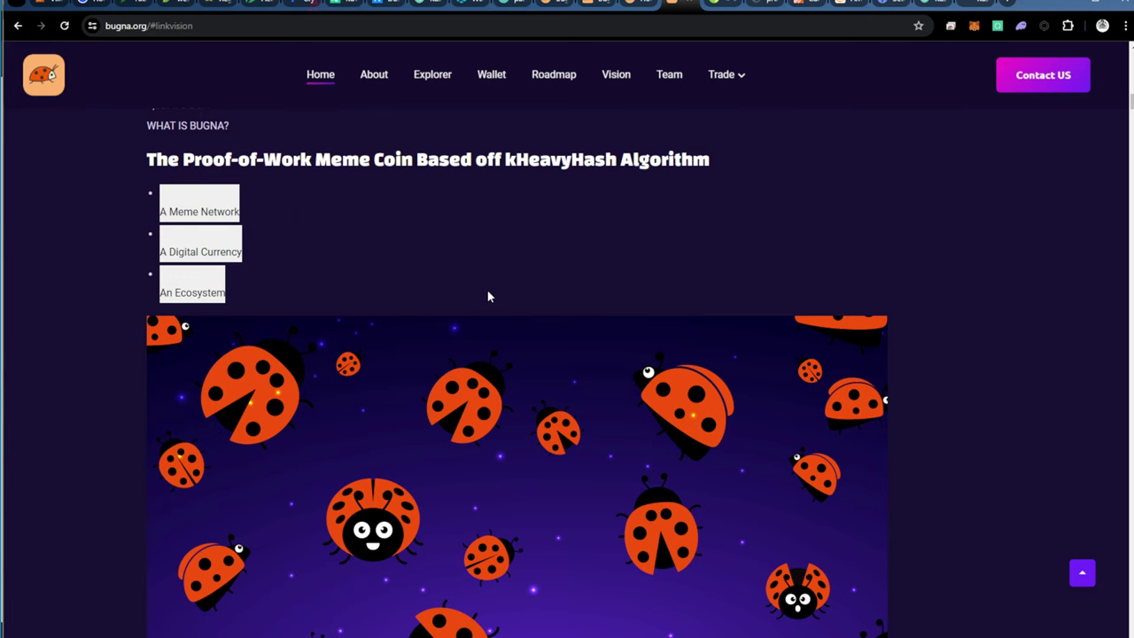
{"action": "scroll", "coordinate": [488, 297], "scroll_direction": "down", "scroll_amount": 15}
{"action": "scroll", "coordinate": [488, 297], "scroll_direction": "up", "scroll_amount": 4}
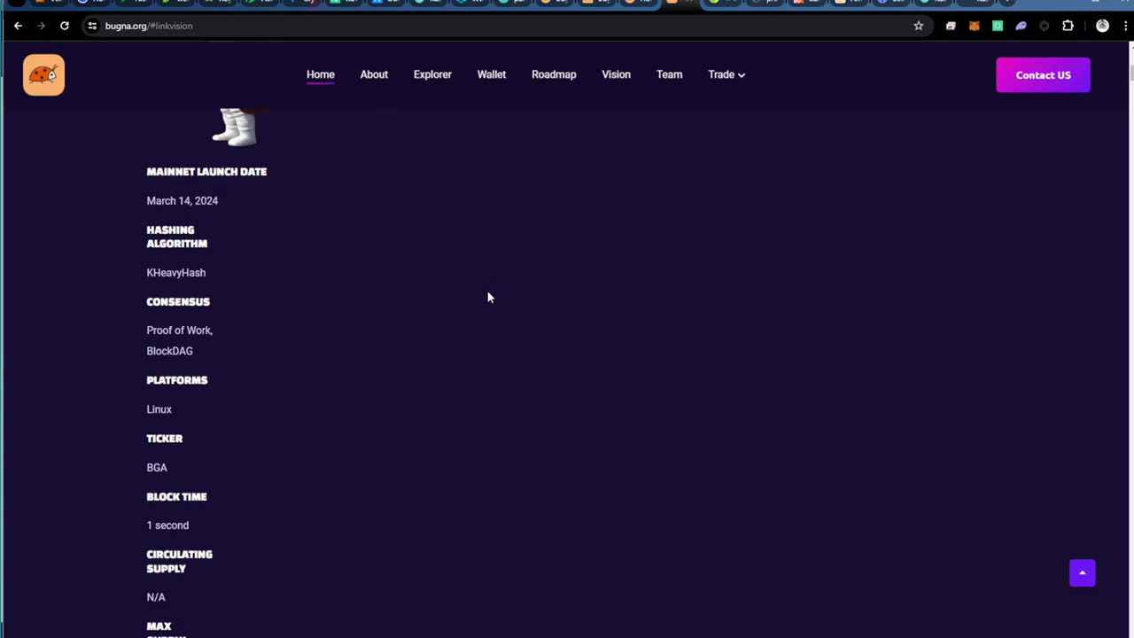
{"action": "scroll", "coordinate": [488, 297], "scroll_direction": "up", "scroll_amount": 5}
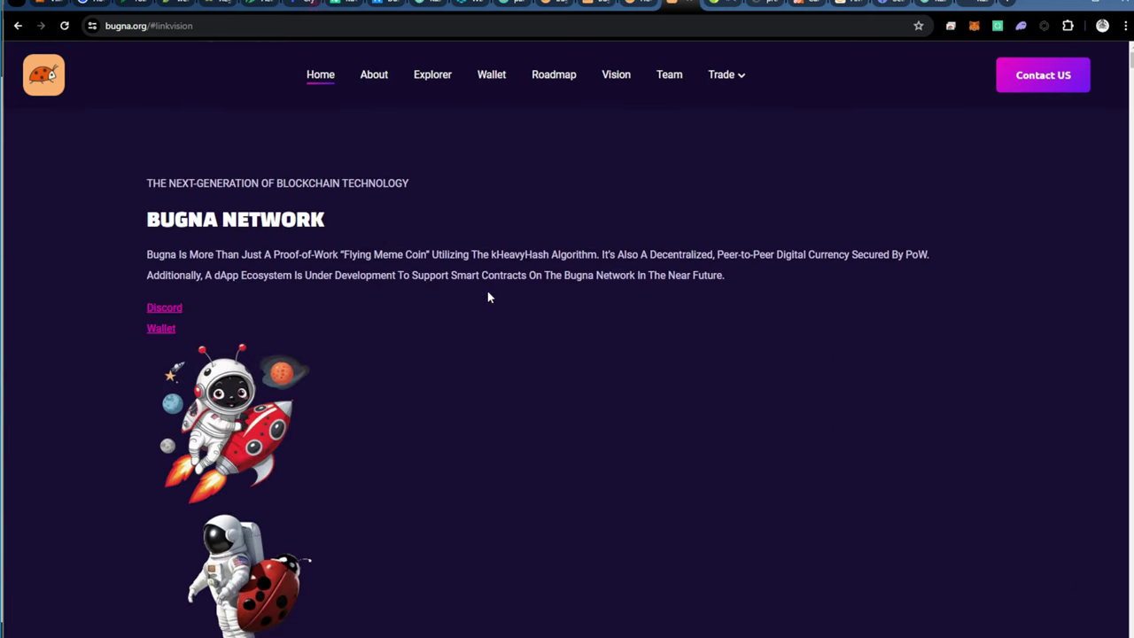
Read the Bugna sections from A Meme Coin through Digital Currency, NFT, Metaverse, Cross-chain Bridges and Staking/Yield Farming to App Wallet
{"action": "scroll", "coordinate": [488, 297], "scroll_direction": "down", "scroll_amount": 20}
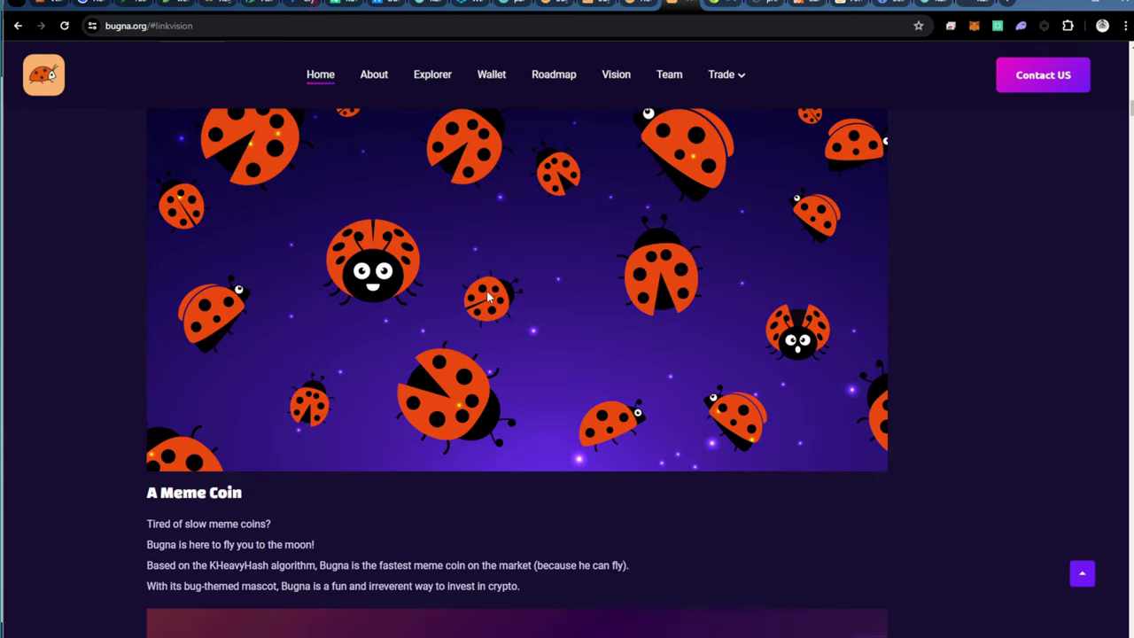
{"action": "scroll", "coordinate": [488, 296], "scroll_direction": "down", "scroll_amount": 1}
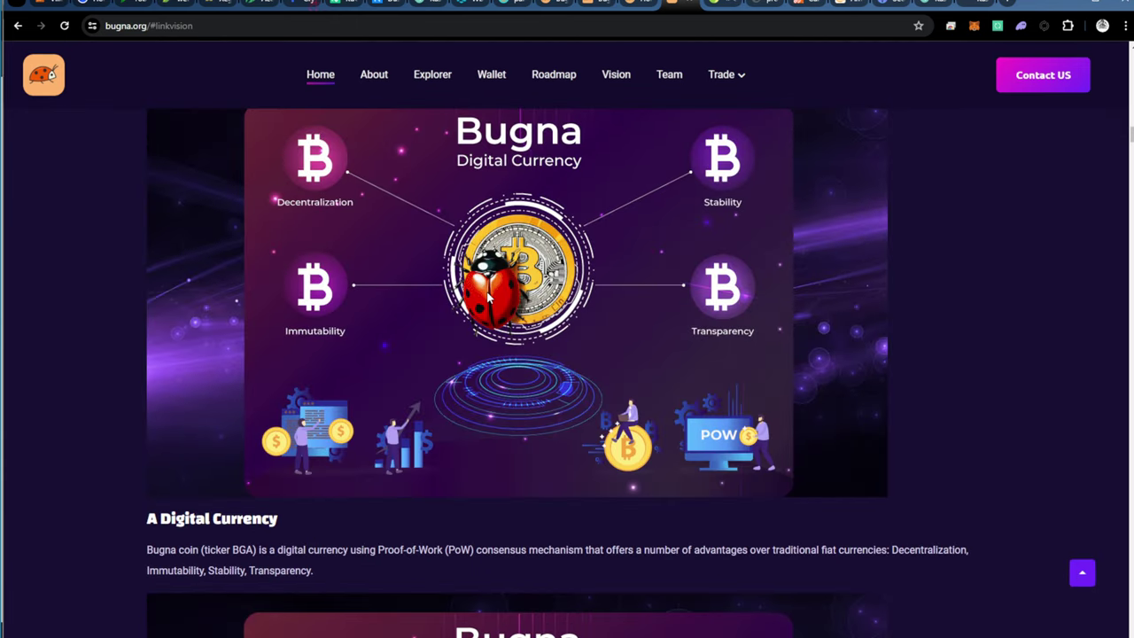
{"action": "scroll", "coordinate": [488, 297], "scroll_direction": "down", "scroll_amount": 8}
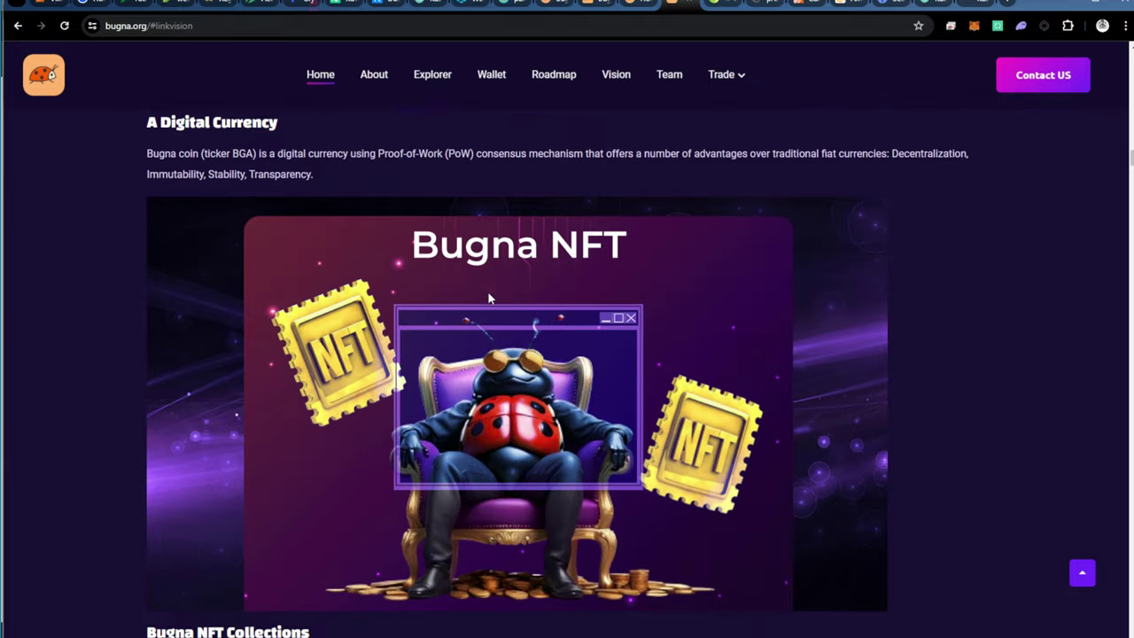
{"action": "scroll", "coordinate": [489, 301], "scroll_direction": "down", "scroll_amount": 3}
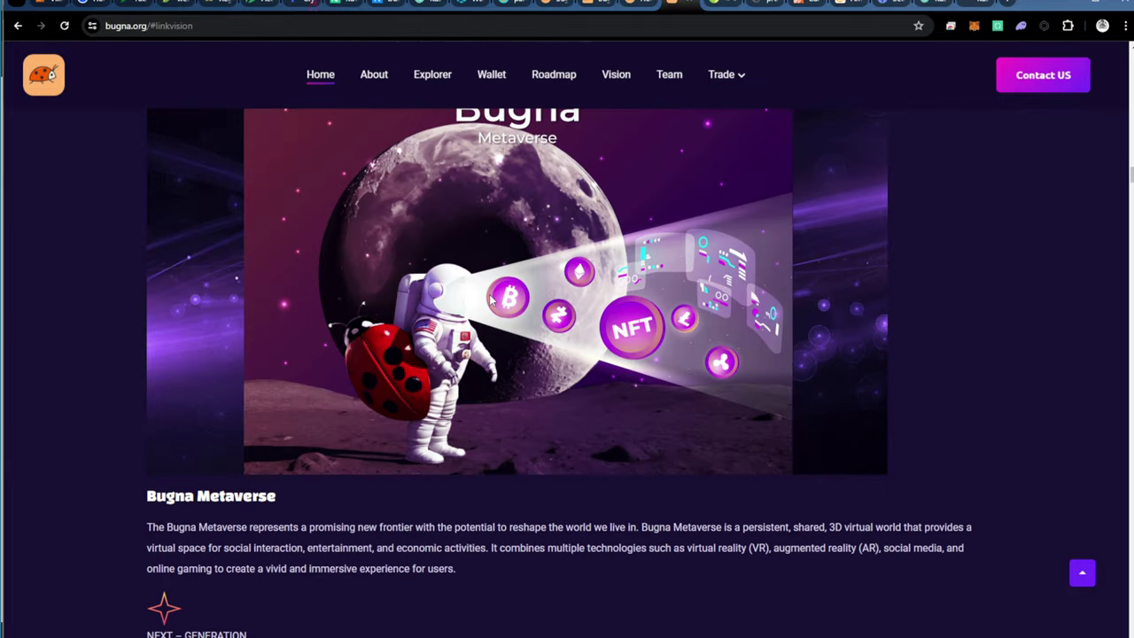
{"action": "scroll", "coordinate": [492, 301], "scroll_direction": "down", "scroll_amount": 2}
{"action": "scroll", "coordinate": [491, 302], "scroll_direction": "down", "scroll_amount": 5}
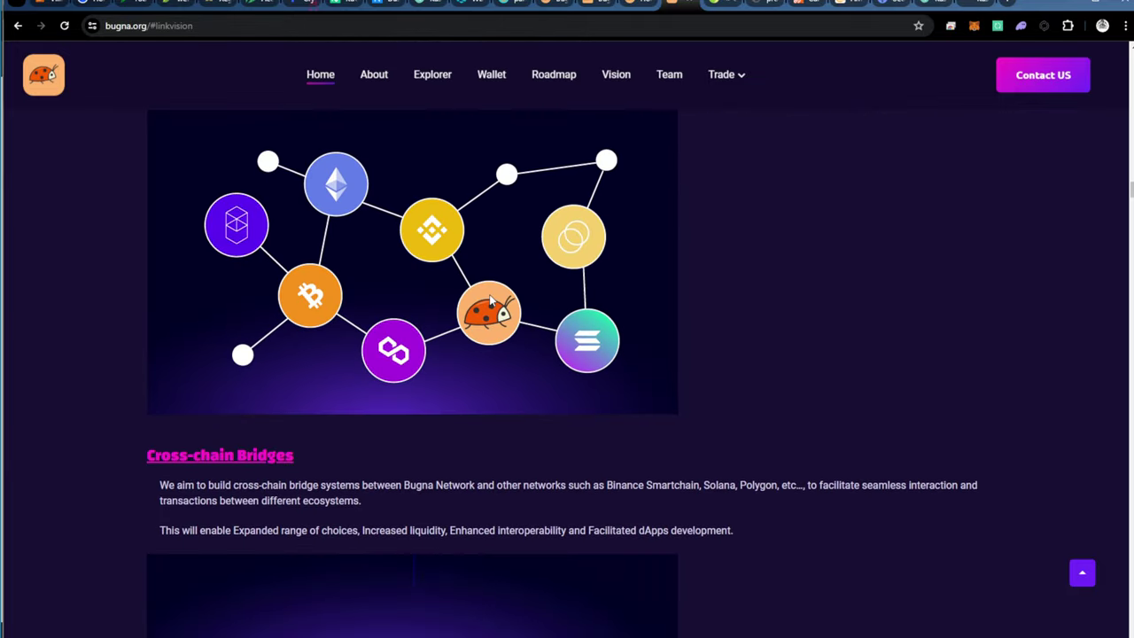
{"action": "scroll", "coordinate": [491, 301], "scroll_direction": "down", "scroll_amount": 7}
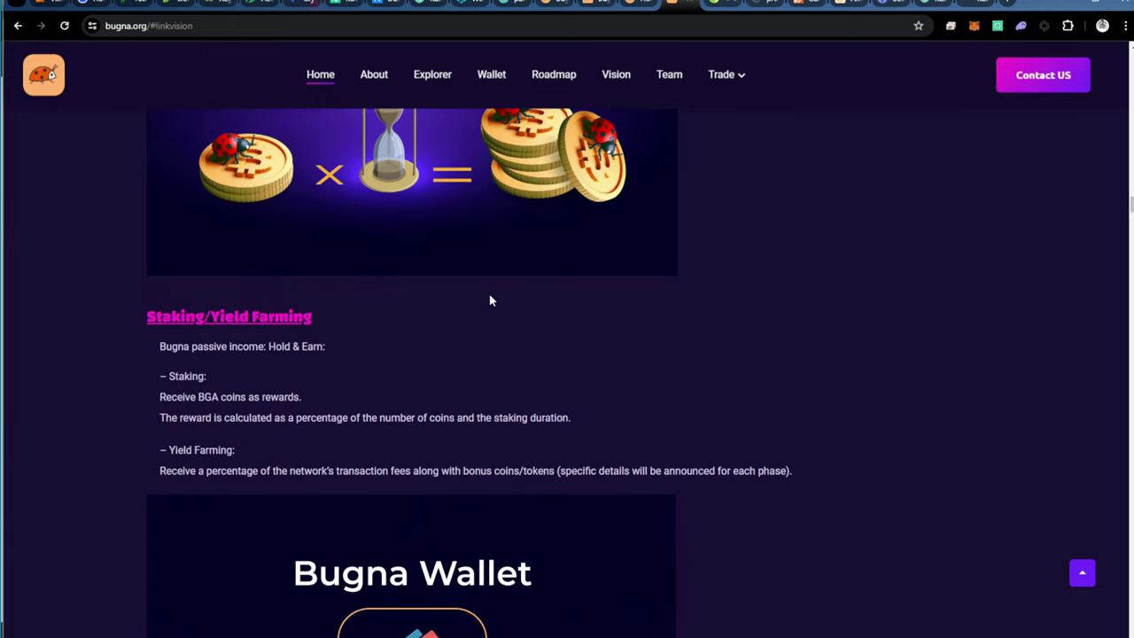
{"action": "scroll", "coordinate": [491, 301], "scroll_direction": "down", "scroll_amount": 5}
{"action": "scroll", "coordinate": [490, 302], "scroll_direction": "down", "scroll_amount": 3}
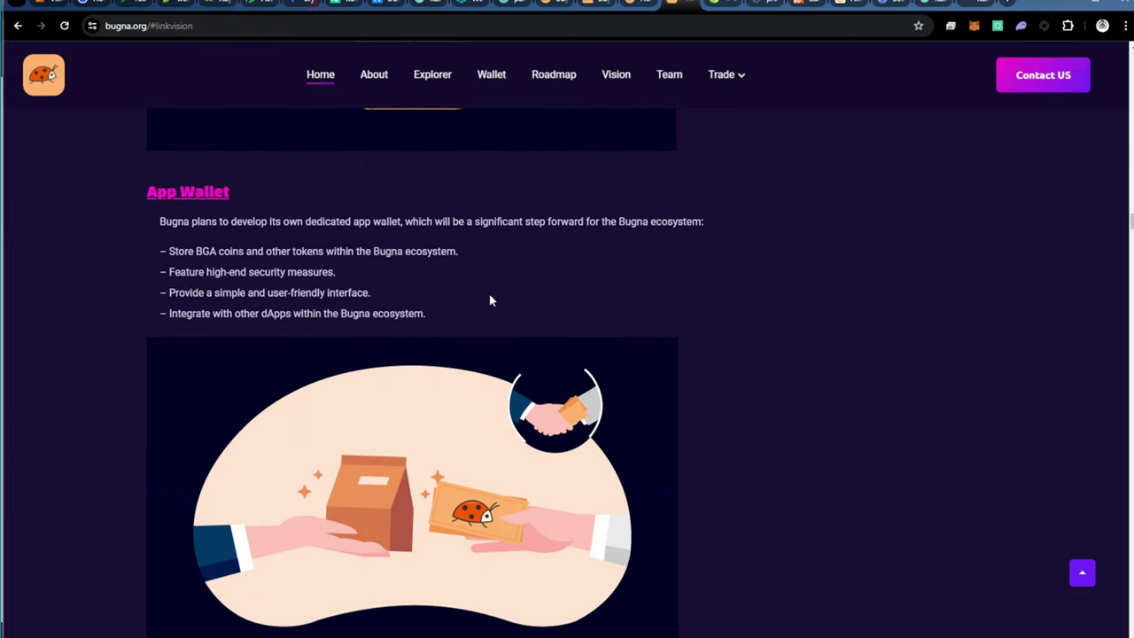
Read the Bugna vision entries on Payment, Smart Contract Integration, dApps, NFTs/Gaming and Metaverse
{"action": "scroll", "coordinate": [491, 302], "scroll_direction": "down", "scroll_amount": 2}
{"action": "scroll", "coordinate": [491, 301], "scroll_direction": "up", "scroll_amount": 2}
{"action": "scroll", "coordinate": [491, 301], "scroll_direction": "down", "scroll_amount": 5}
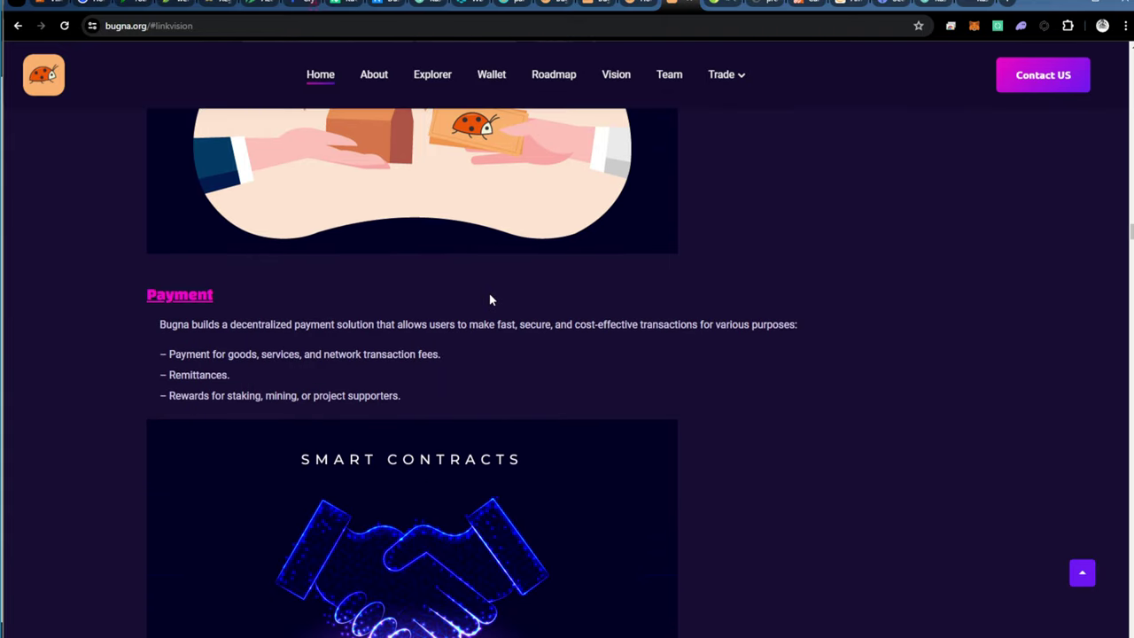
{"action": "scroll", "coordinate": [490, 300], "scroll_direction": "down", "scroll_amount": 2}
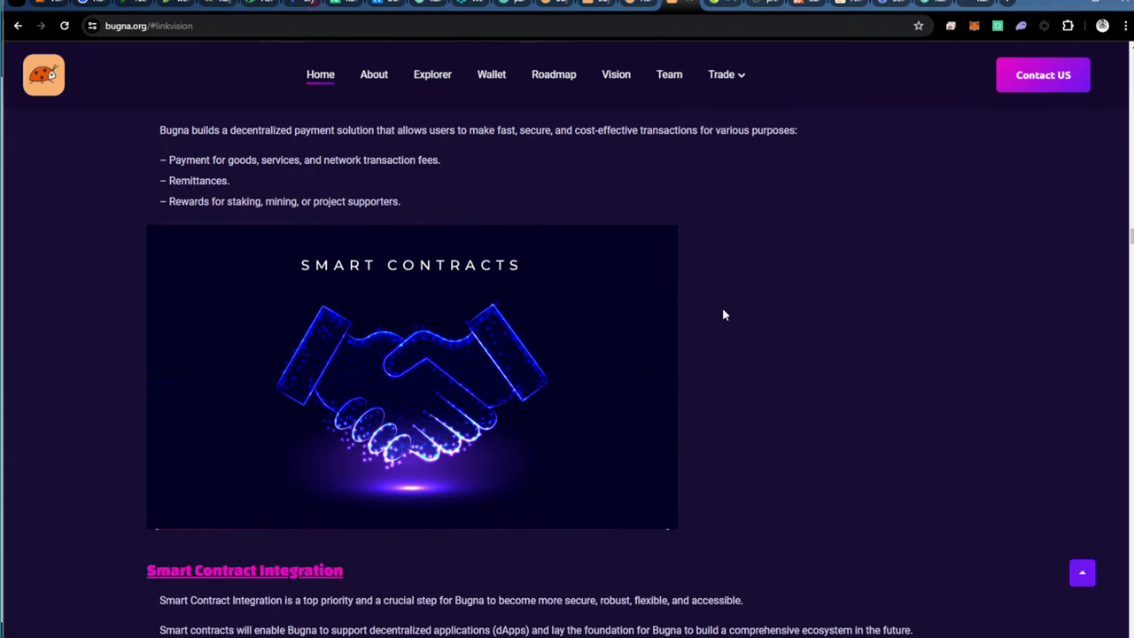
{"action": "scroll", "coordinate": [723, 315], "scroll_direction": "down", "scroll_amount": 6}
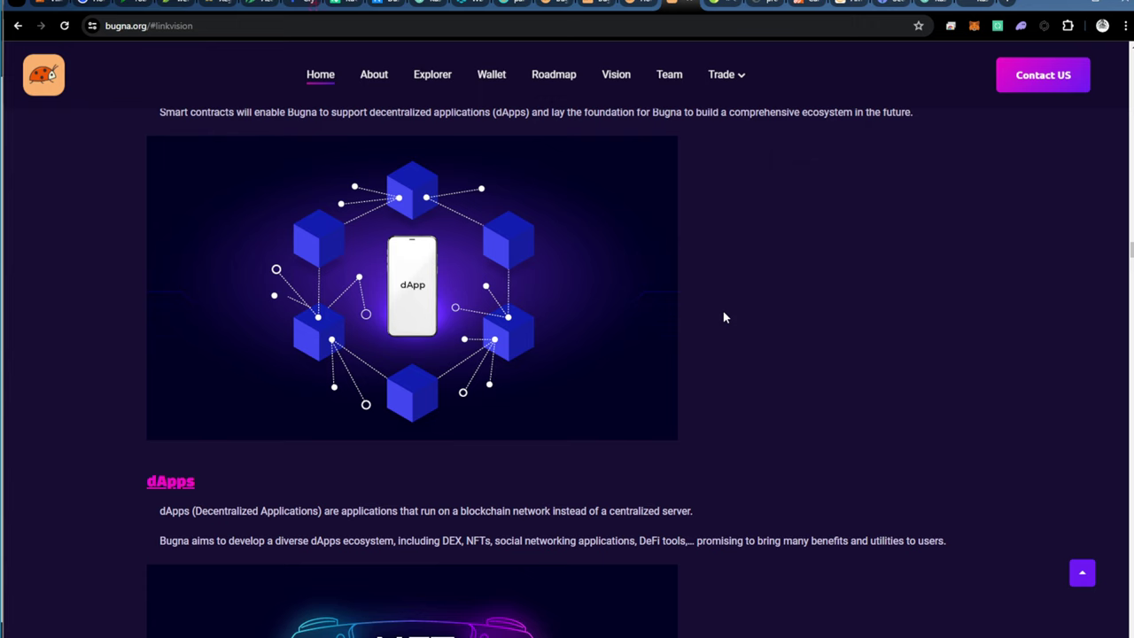
{"action": "scroll", "coordinate": [724, 318], "scroll_direction": "down", "scroll_amount": 5}
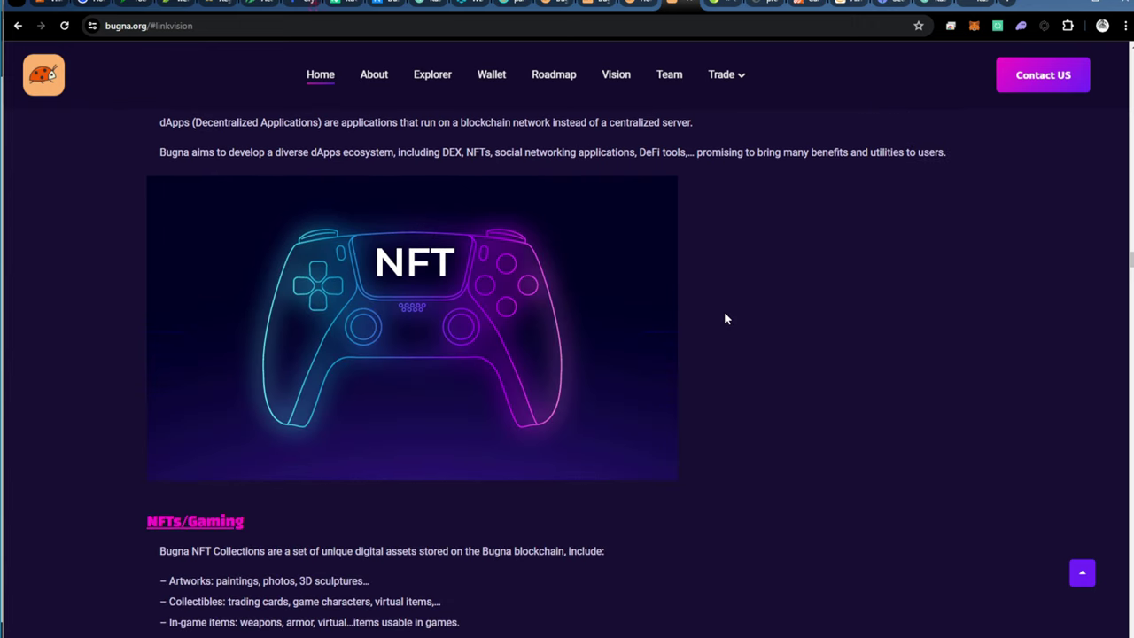
{"action": "scroll", "coordinate": [724, 317], "scroll_direction": "down", "scroll_amount": 4}
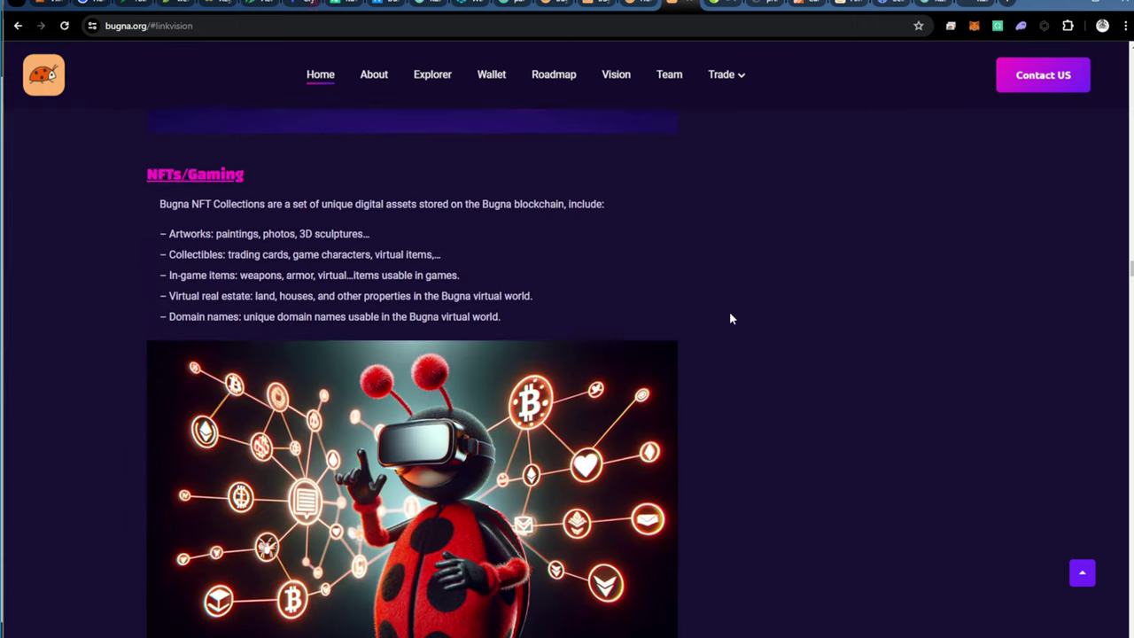
{"action": "scroll", "coordinate": [729, 317], "scroll_direction": "down", "scroll_amount": 1}
{"action": "scroll", "coordinate": [730, 316], "scroll_direction": "down", "scroll_amount": 6}
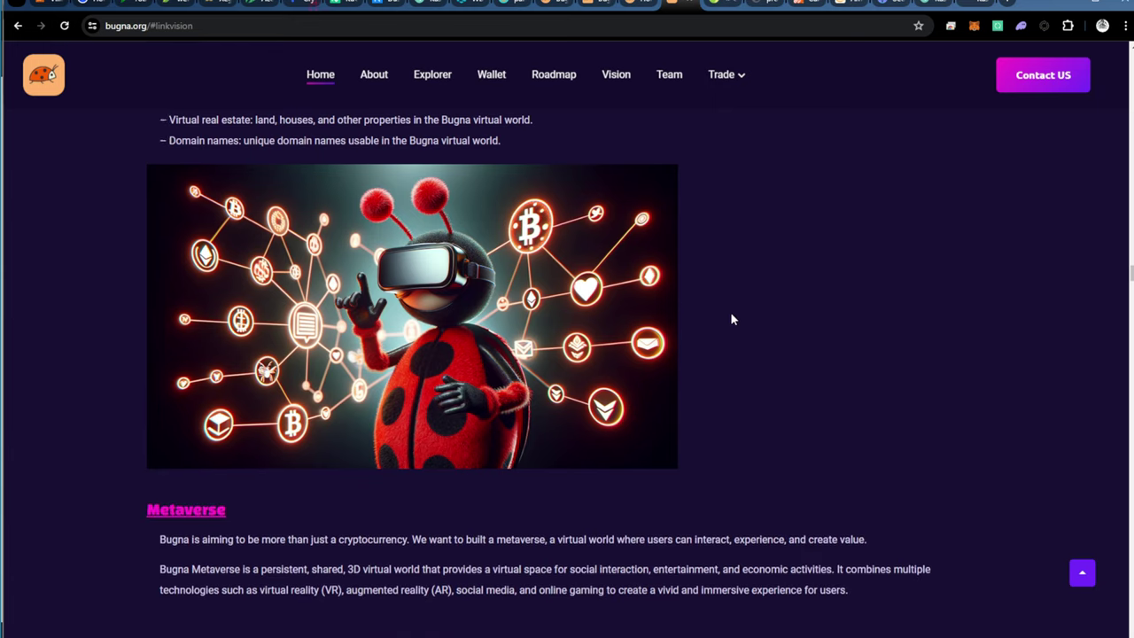
Review the completed projects on the Bugna website, including the Bugna Web Wallet and Bugna Explorer
{"action": "scroll", "coordinate": [731, 317], "scroll_direction": "up", "scroll_amount": 3}
{"action": "scroll", "coordinate": [731, 312], "scroll_direction": "down", "scroll_amount": 4}
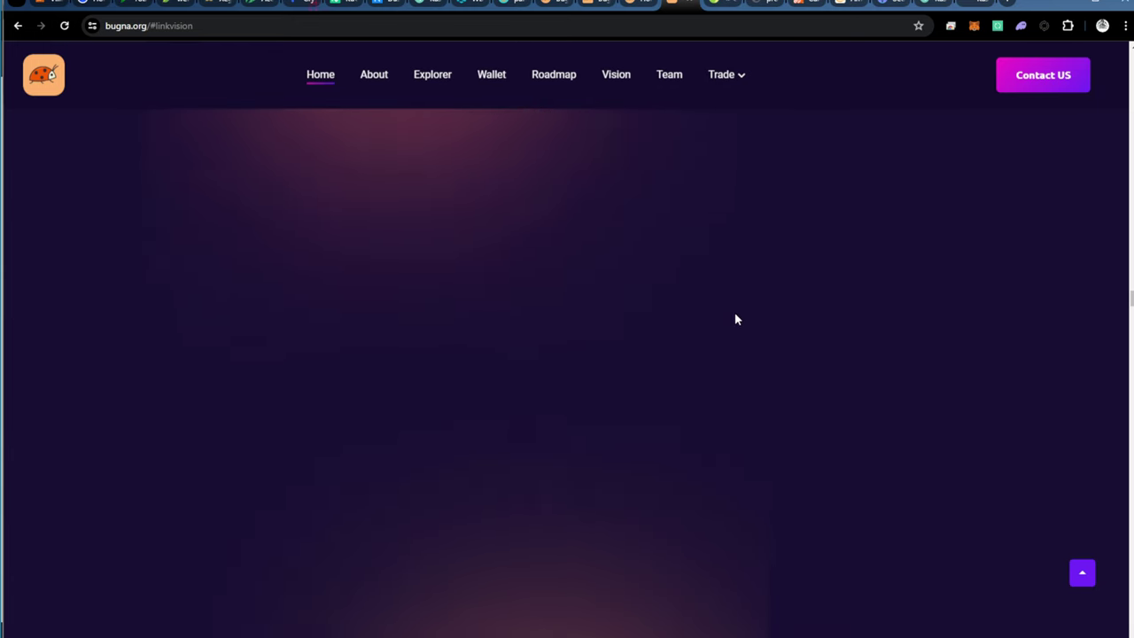
{"action": "scroll", "coordinate": [737, 319], "scroll_direction": "down", "scroll_amount": 2}
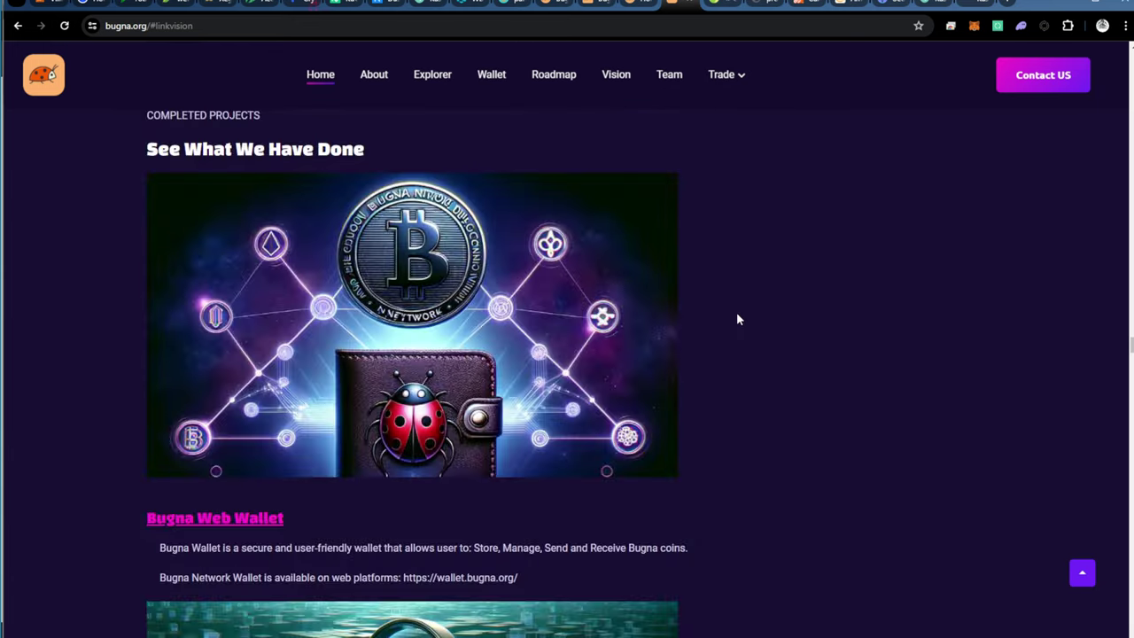
{"action": "scroll", "coordinate": [737, 319], "scroll_direction": "down", "scroll_amount": 5}
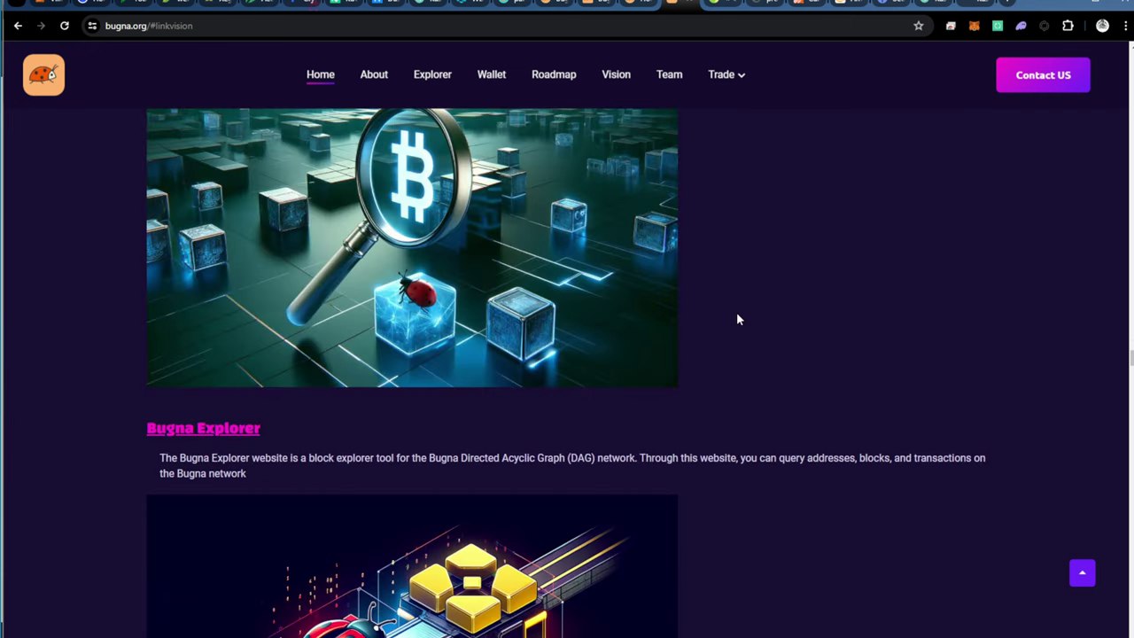
{"action": "scroll", "coordinate": [736, 316], "scroll_direction": "down", "scroll_amount": 2}
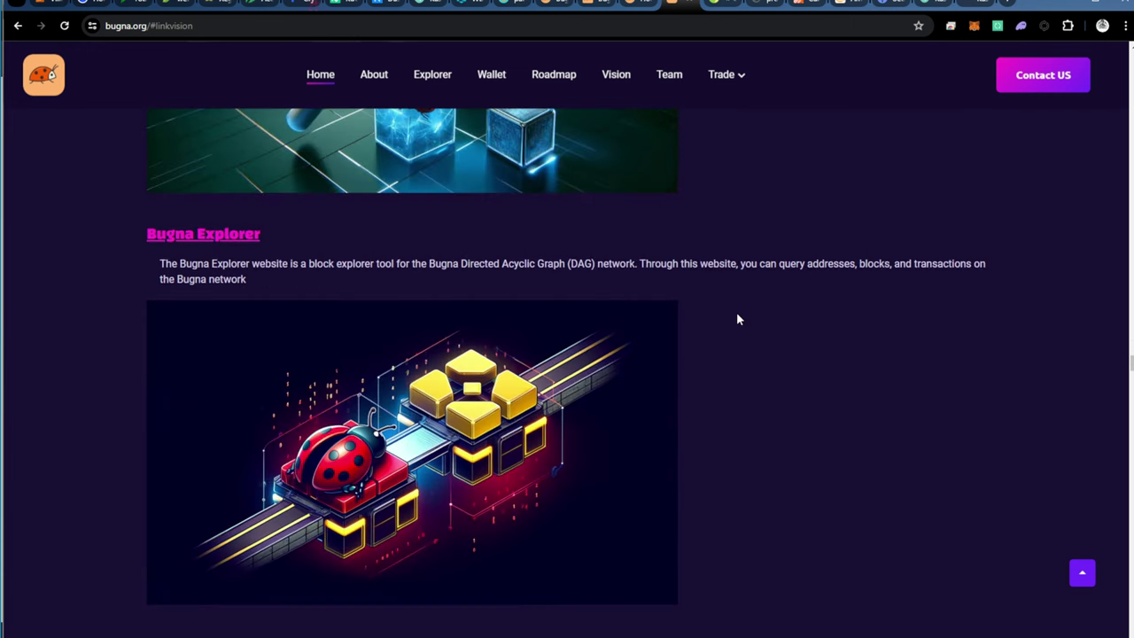
{"action": "scroll", "coordinate": [729, 180], "scroll_direction": "down", "scroll_amount": 6}
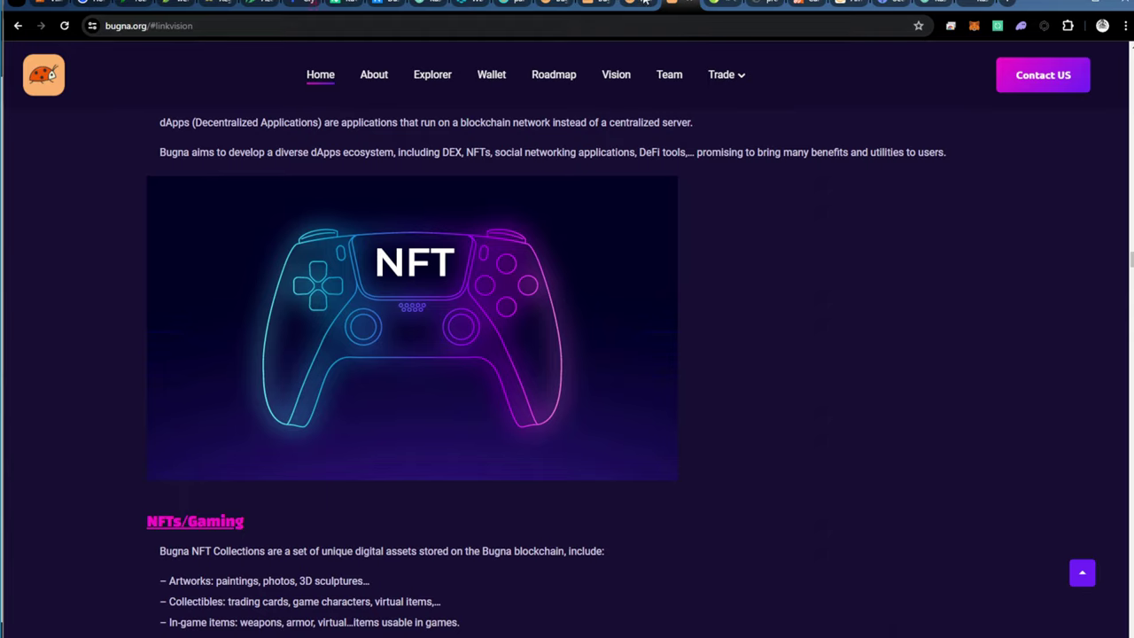
Check the Bugna Explorer and the web wallet's Open Wallet page, and return to the vision entries on the Bugna website
{"action": "left_click", "coordinate": [640, 5]}
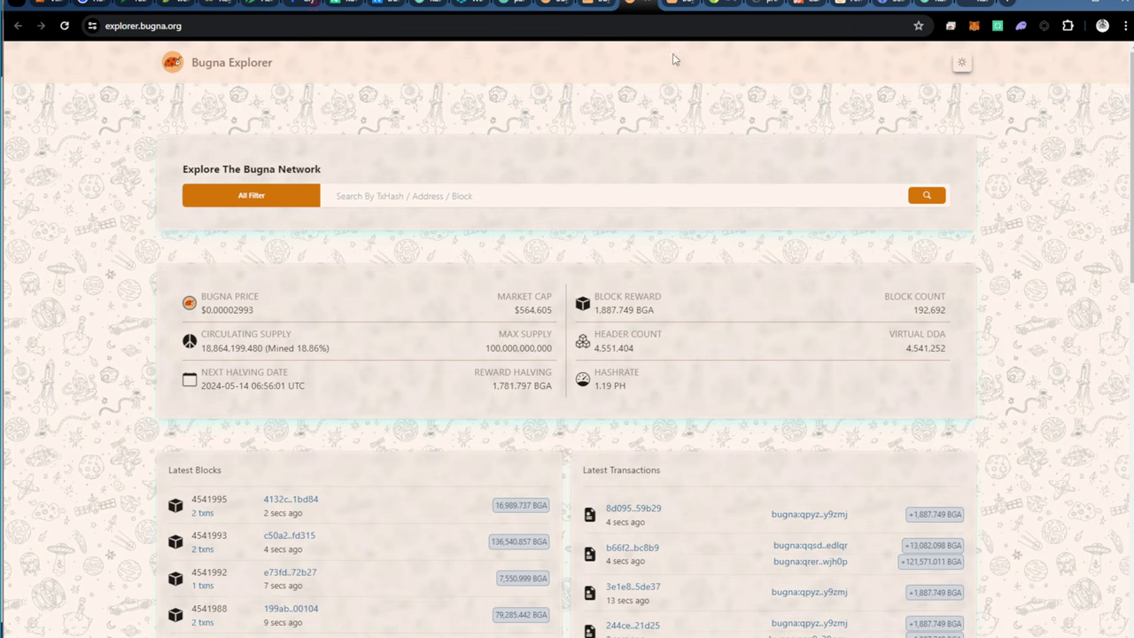
{"action": "left_click", "coordinate": [610, 6]}
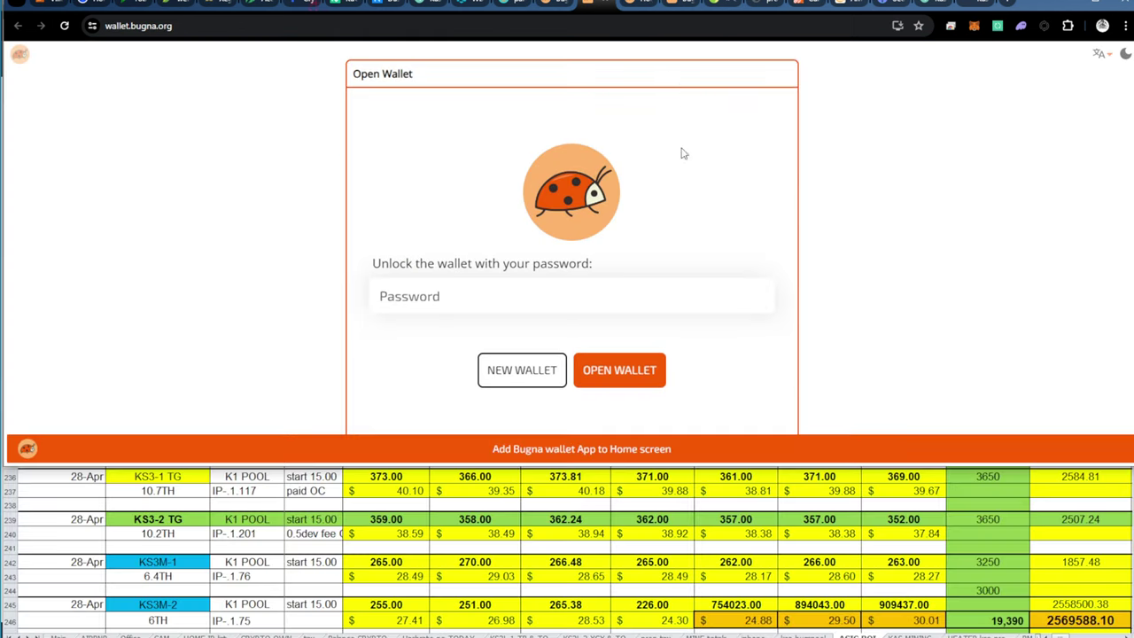
{"action": "left_click", "coordinate": [683, 5]}
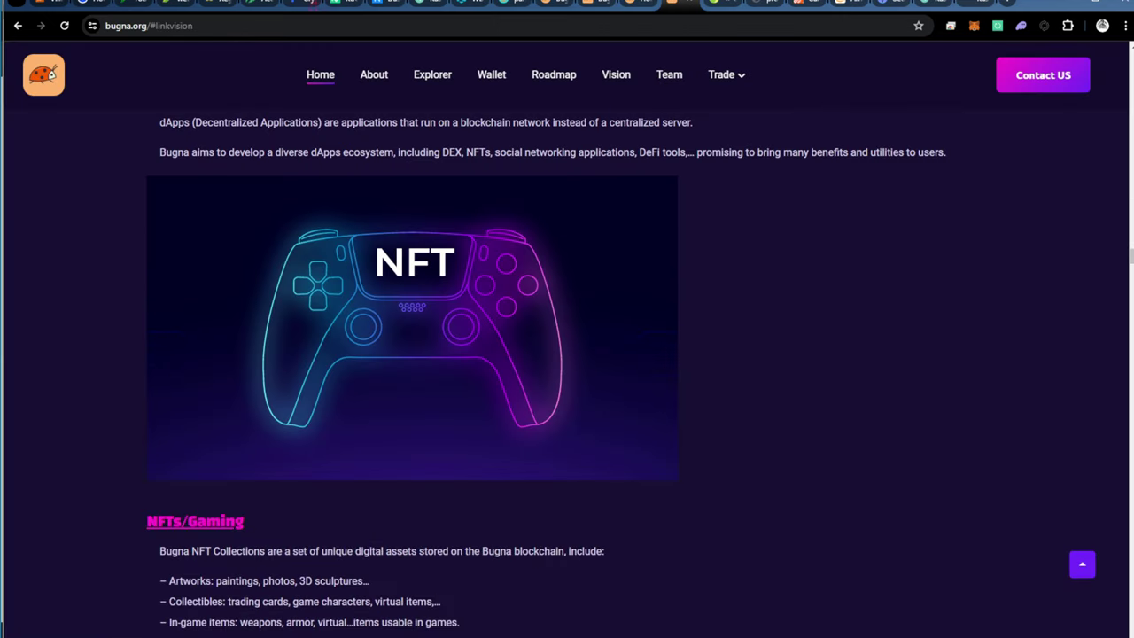
{"action": "scroll", "coordinate": [716, 444], "scroll_direction": "down", "scroll_amount": 10}
{"action": "scroll", "coordinate": [716, 444], "scroll_direction": "up", "scroll_amount": 20}
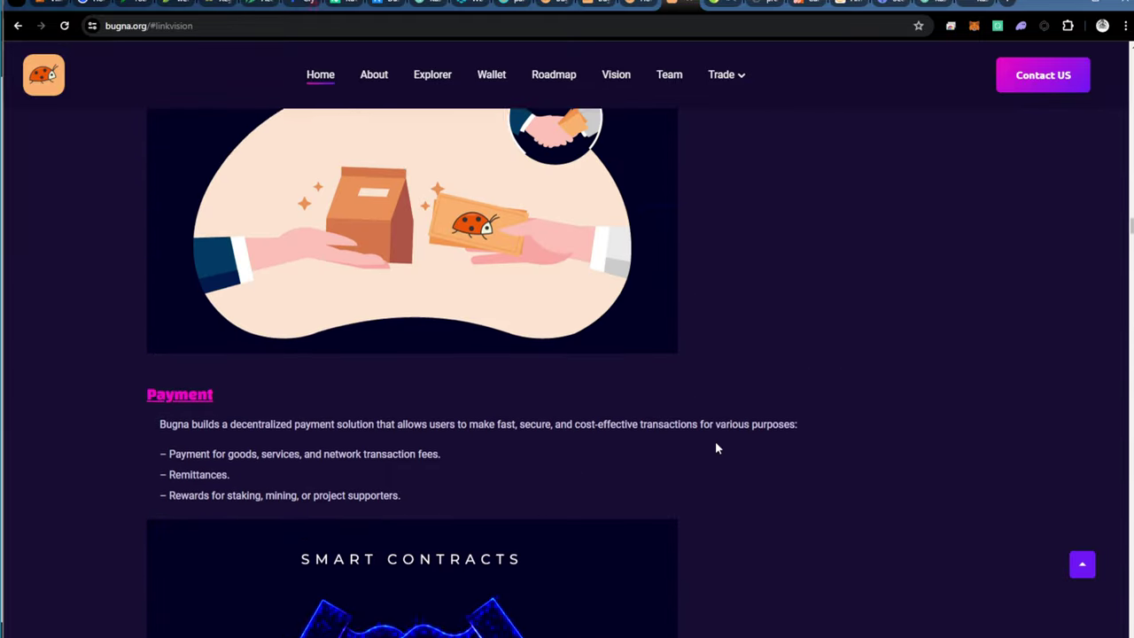
Review Bugna's coin specifications, including launch date, hashing algorithm, consensus, block time and max supply, plus the halving date and reward
{"action": "scroll", "coordinate": [716, 447], "scroll_direction": "down", "scroll_amount": 15}
{"action": "scroll", "coordinate": [716, 448], "scroll_direction": "up", "scroll_amount": 8}
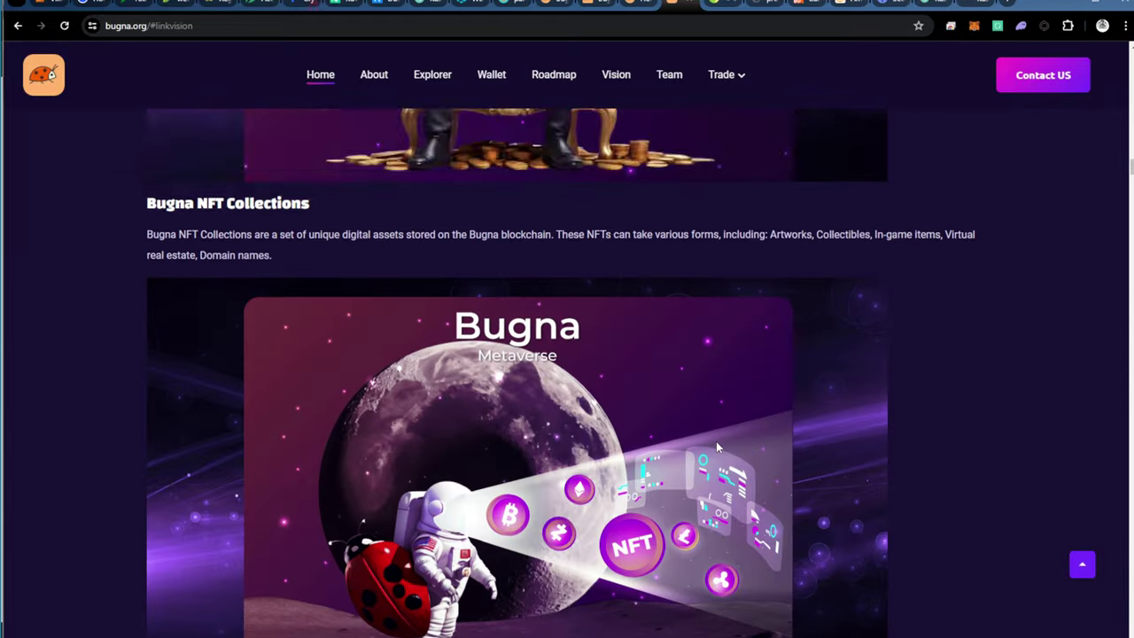
{"action": "scroll", "coordinate": [718, 447], "scroll_direction": "up", "scroll_amount": 15}
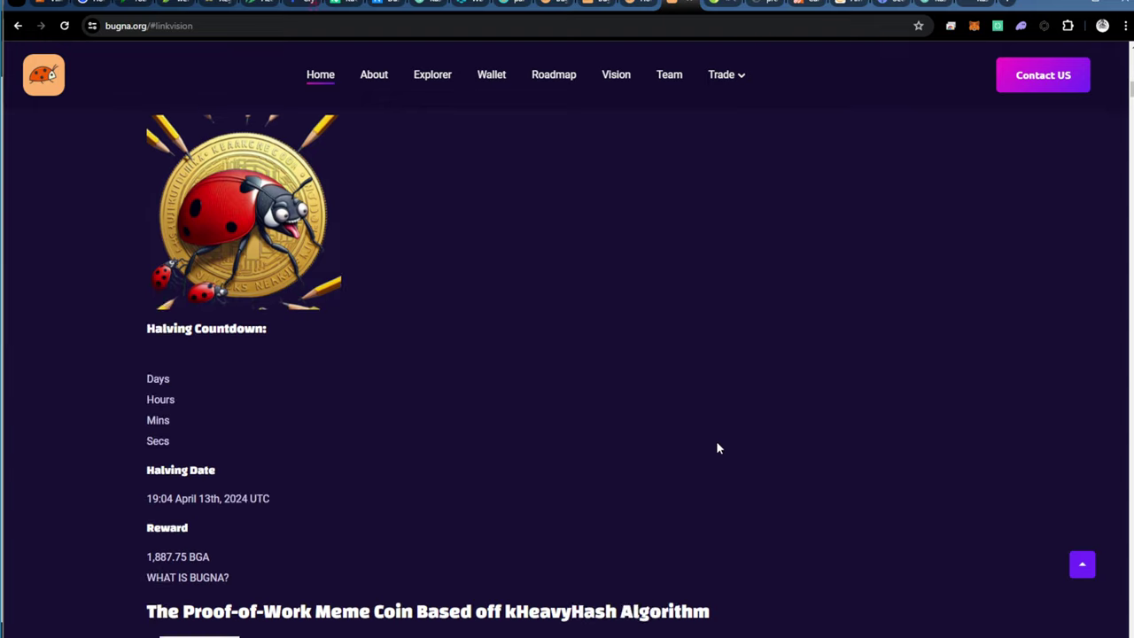
{"action": "scroll", "coordinate": [718, 448], "scroll_direction": "down", "scroll_amount": 9}
{"action": "scroll", "coordinate": [719, 448], "scroll_direction": "up", "scroll_amount": 14}
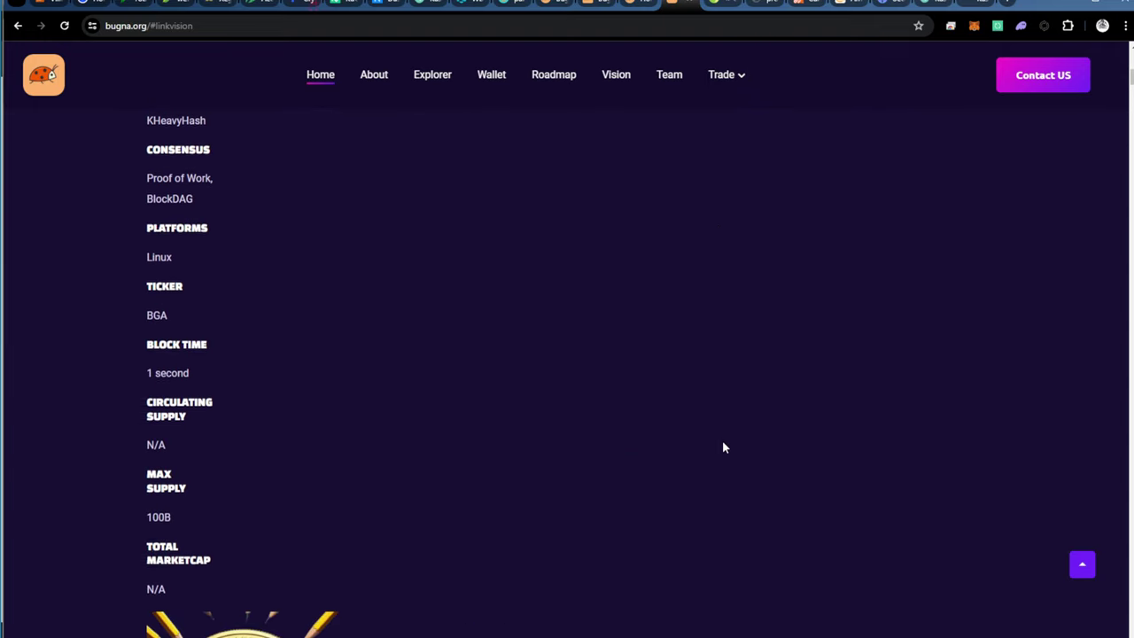
{"action": "scroll", "coordinate": [723, 448], "scroll_direction": "up", "scroll_amount": 7}
{"action": "scroll", "coordinate": [722, 448], "scroll_direction": "down", "scroll_amount": 3}
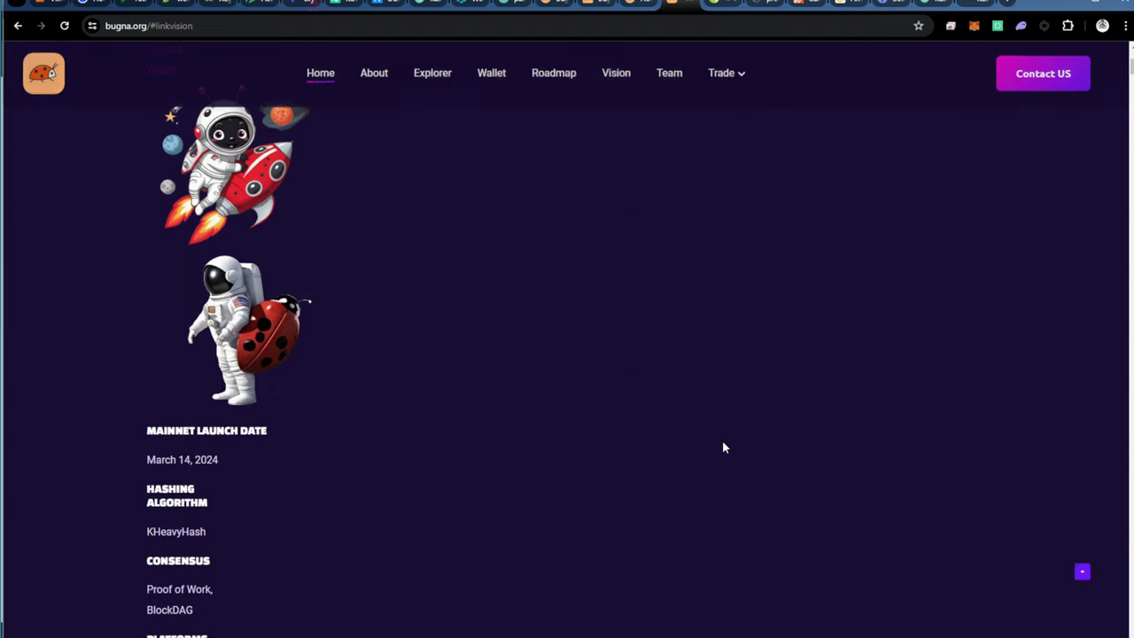
{"action": "scroll", "coordinate": [722, 448], "scroll_direction": "up", "scroll_amount": 3}
{"action": "scroll", "coordinate": [723, 448], "scroll_direction": "down", "scroll_amount": 10}
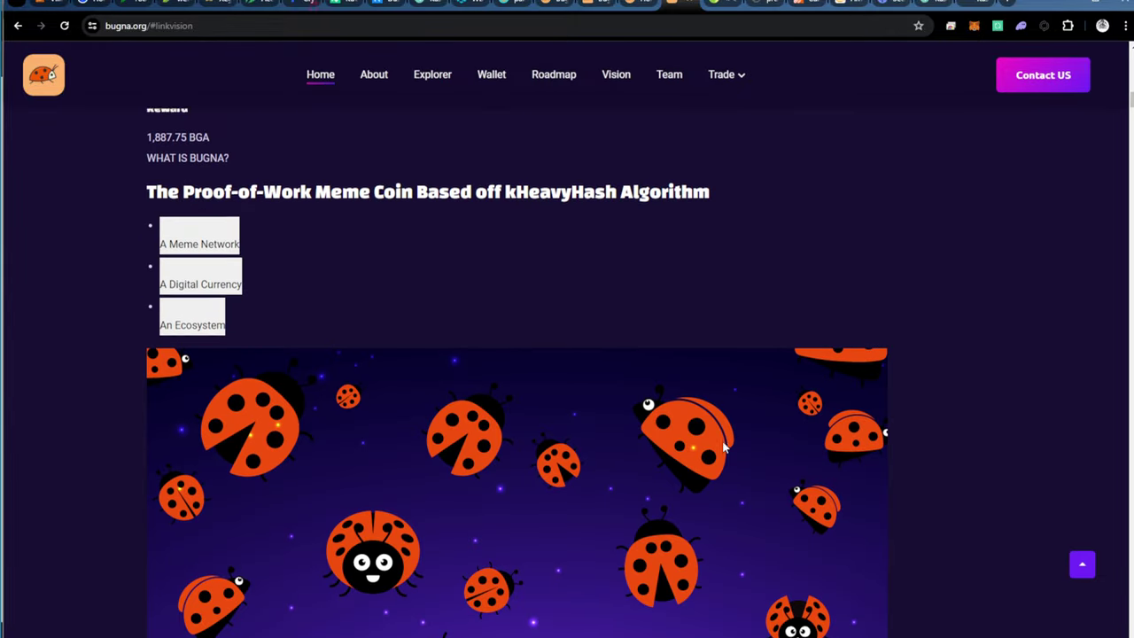
{"action": "scroll", "coordinate": [722, 448], "scroll_direction": "up", "scroll_amount": 1}
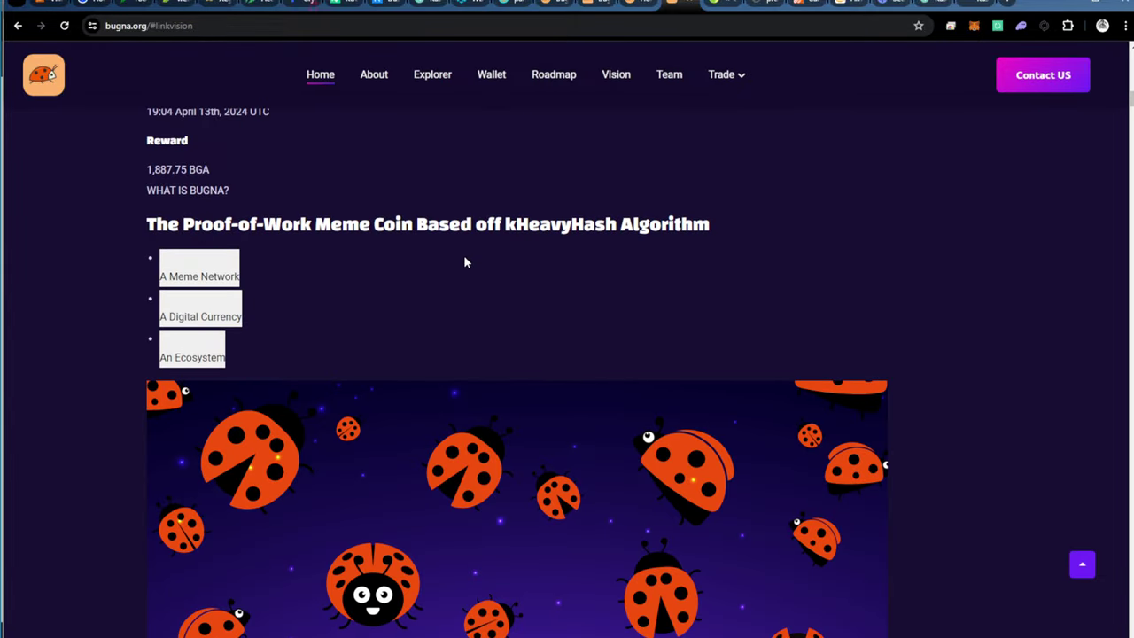
{"action": "scroll", "coordinate": [460, 257], "scroll_direction": "up", "scroll_amount": 2}
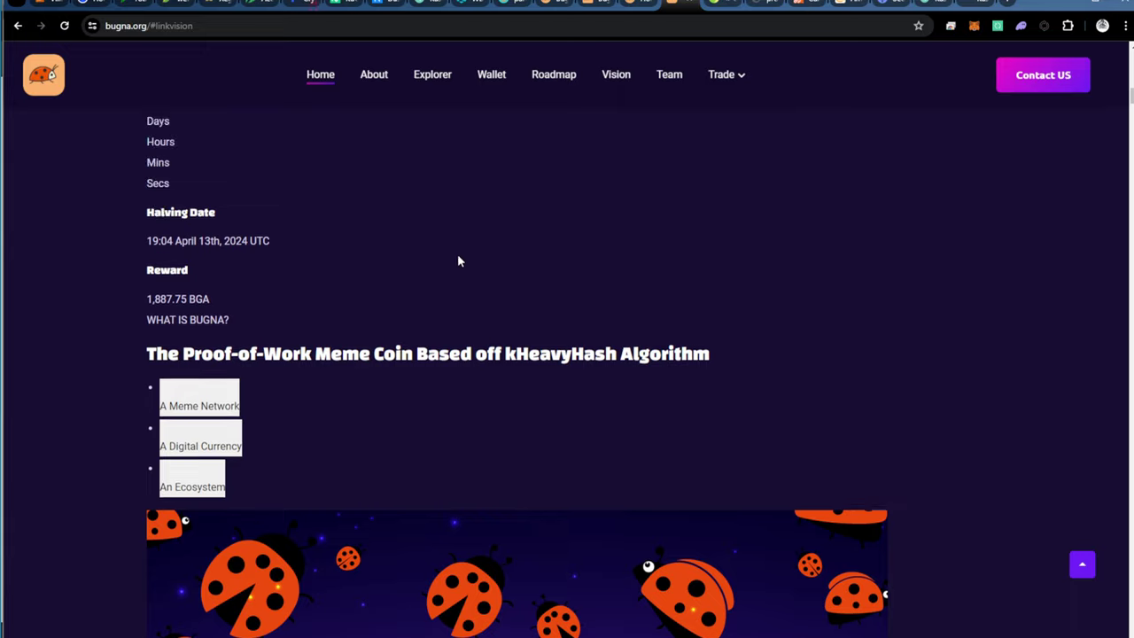
{"action": "left_click", "coordinate": [62, 26]}
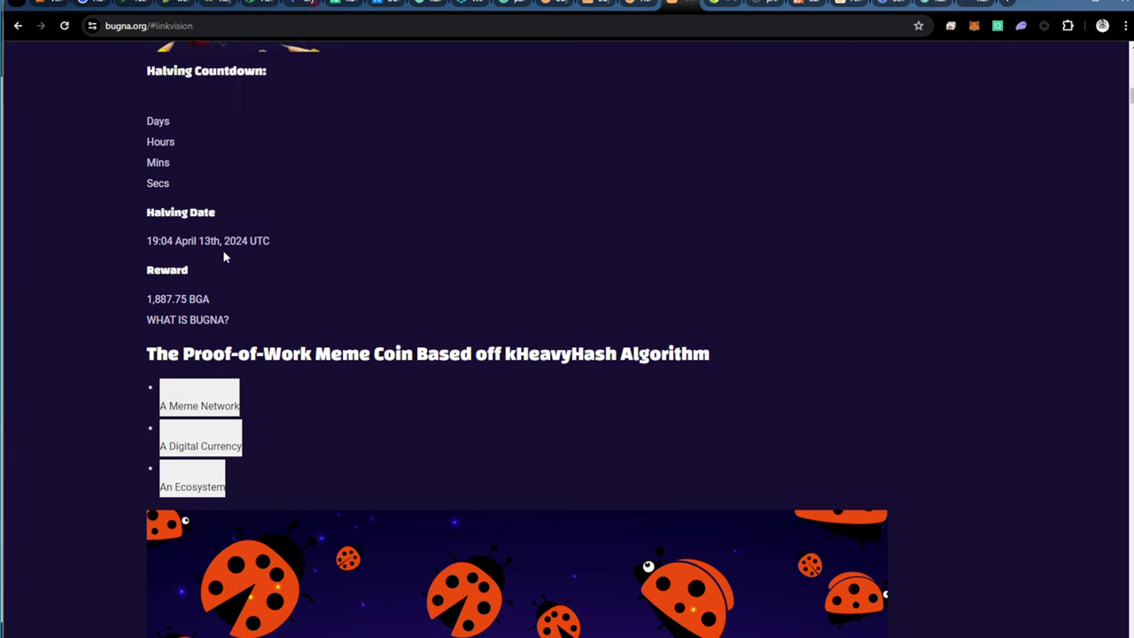
Skim the Bugna page again from A Meme Coin through Digital Currency and Bugna Metaverse to the vision's Payment and Metaverse entries
{"action": "scroll", "coordinate": [222, 255], "scroll_direction": "down", "scroll_amount": 8}
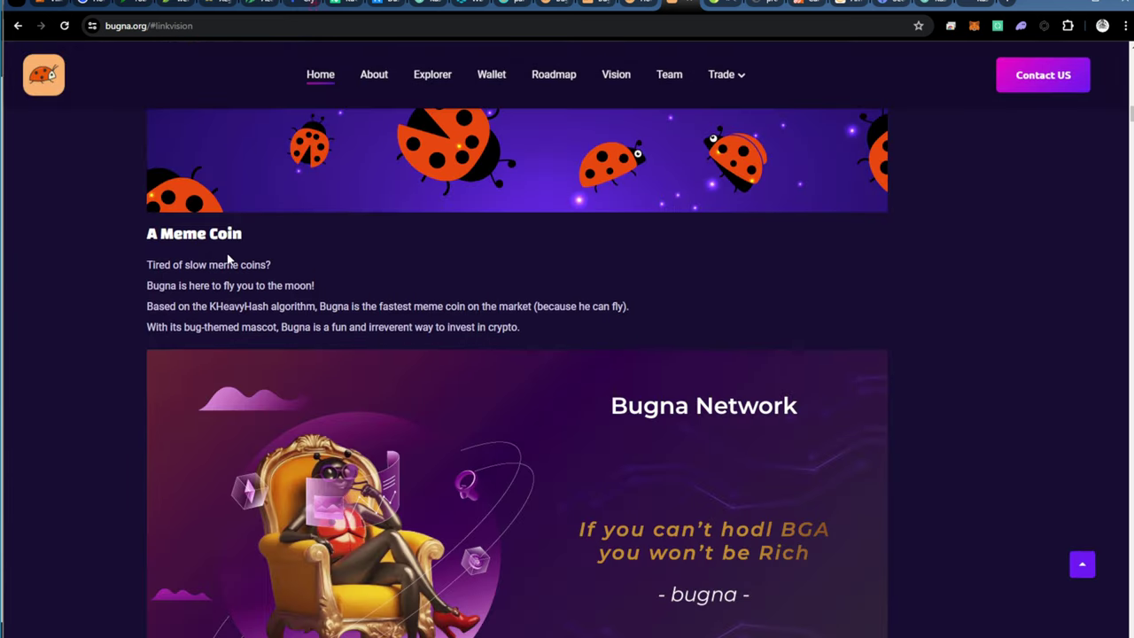
{"action": "scroll", "coordinate": [232, 255], "scroll_direction": "down", "scroll_amount": 10}
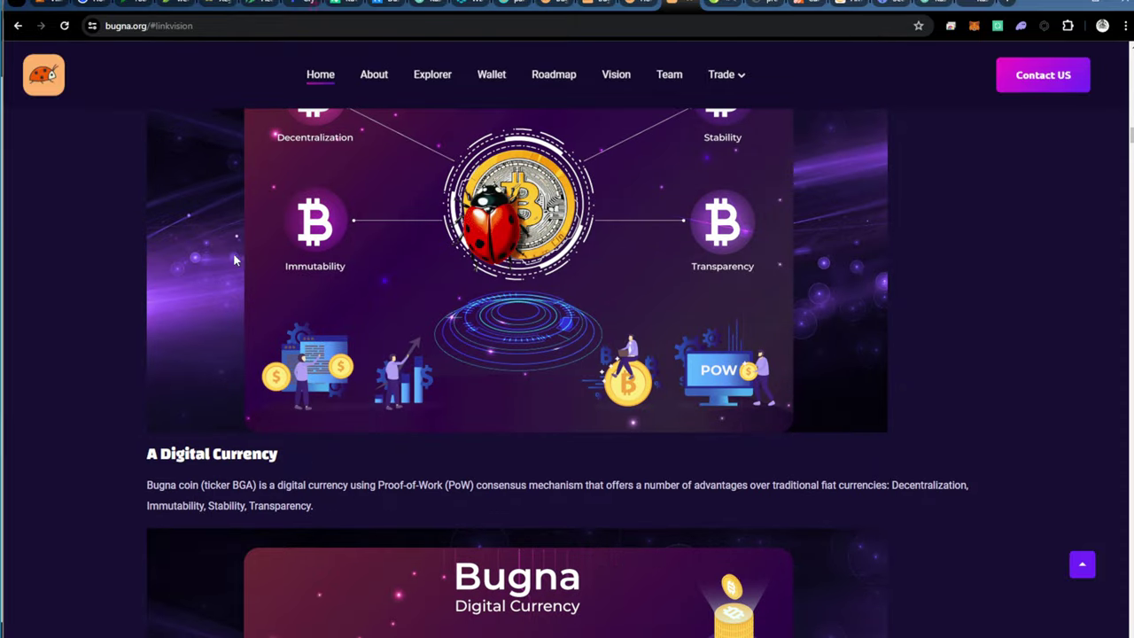
{"action": "scroll", "coordinate": [237, 259], "scroll_direction": "down", "scroll_amount": 15}
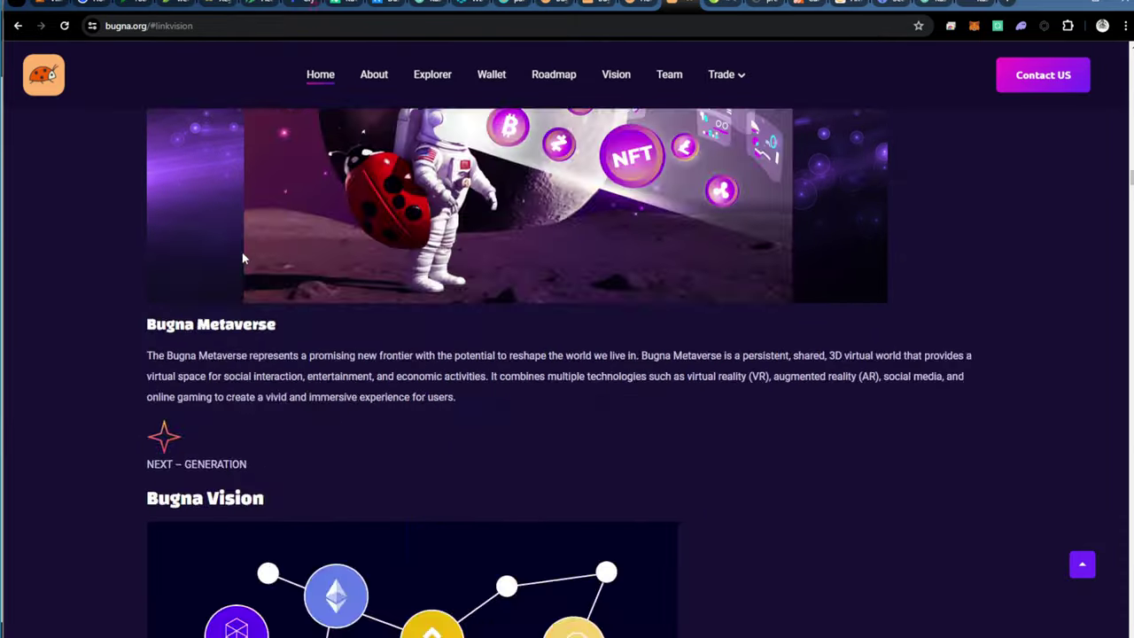
{"action": "scroll", "coordinate": [243, 259], "scroll_direction": "down", "scroll_amount": 10}
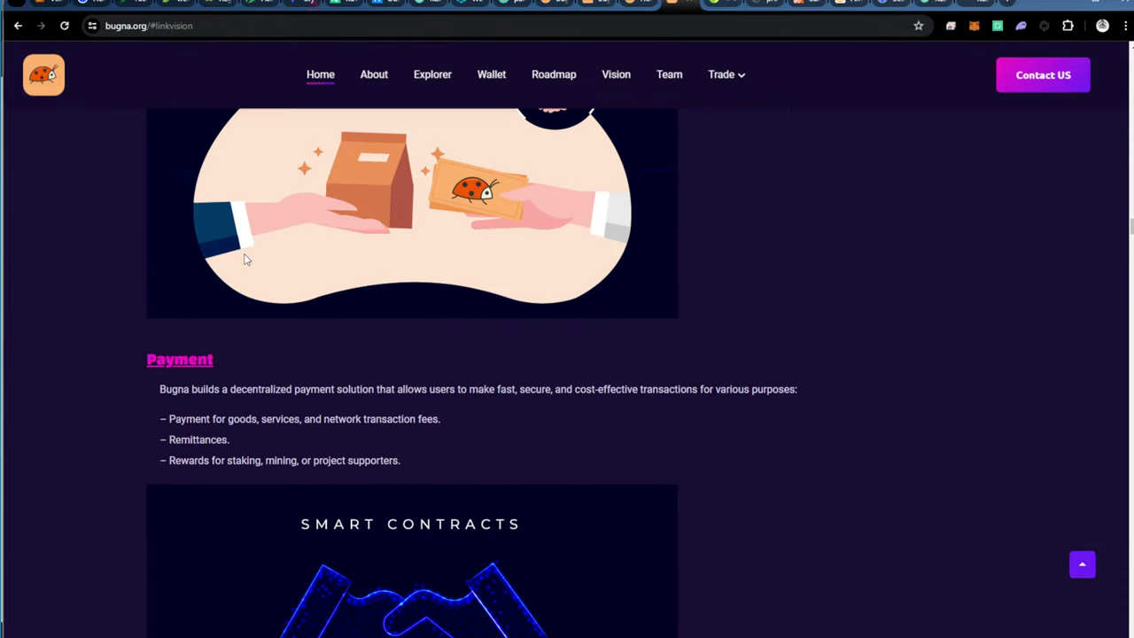
{"action": "scroll", "coordinate": [247, 261], "scroll_direction": "down", "scroll_amount": 10}
{"action": "scroll", "coordinate": [245, 260], "scroll_direction": "down", "scroll_amount": 15}
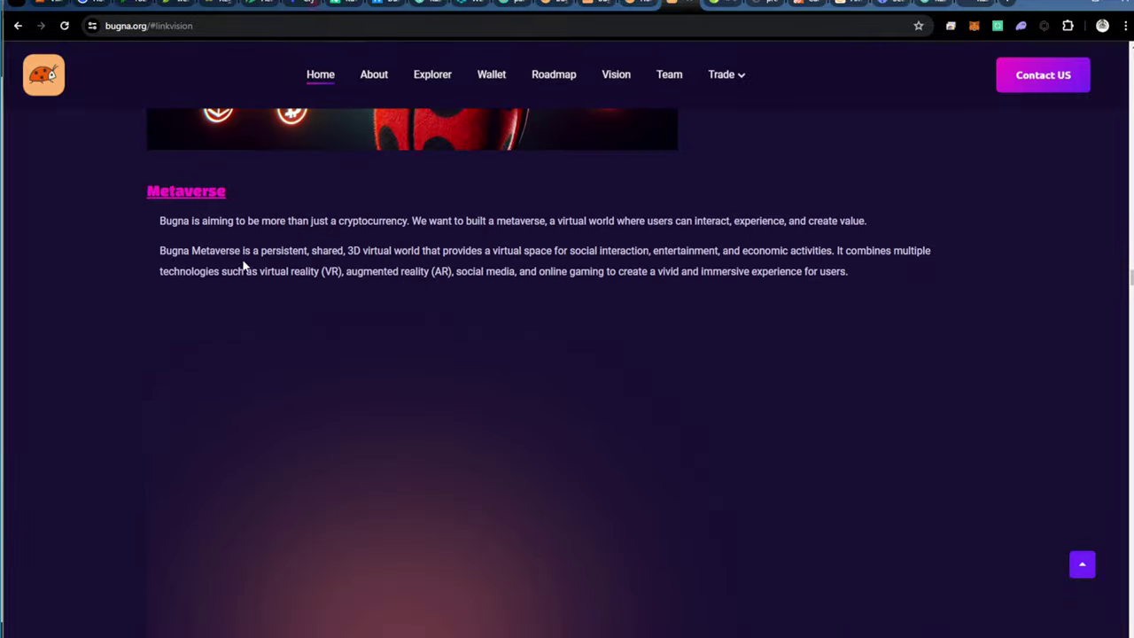
{"action": "scroll", "coordinate": [245, 262], "scroll_direction": "down", "scroll_amount": 15}
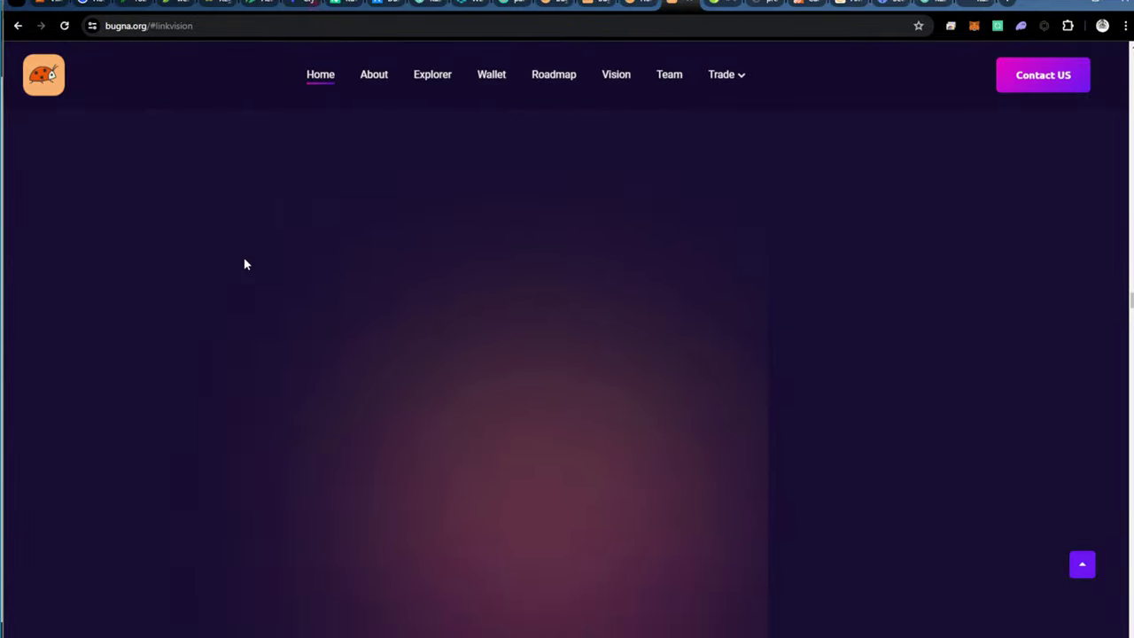
Read the Stake Bugna To Earn Rewards section and return to the Bugna Network introduction
{"action": "scroll", "coordinate": [246, 258], "scroll_direction": "down", "scroll_amount": 10}
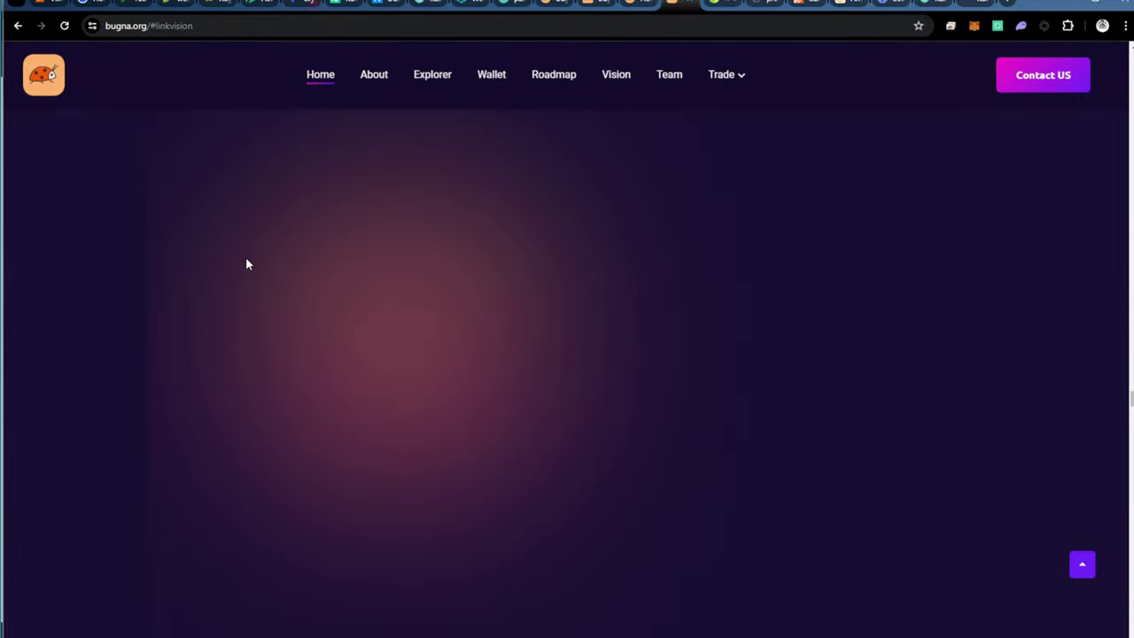
{"action": "scroll", "coordinate": [247, 263], "scroll_direction": "down", "scroll_amount": 5}
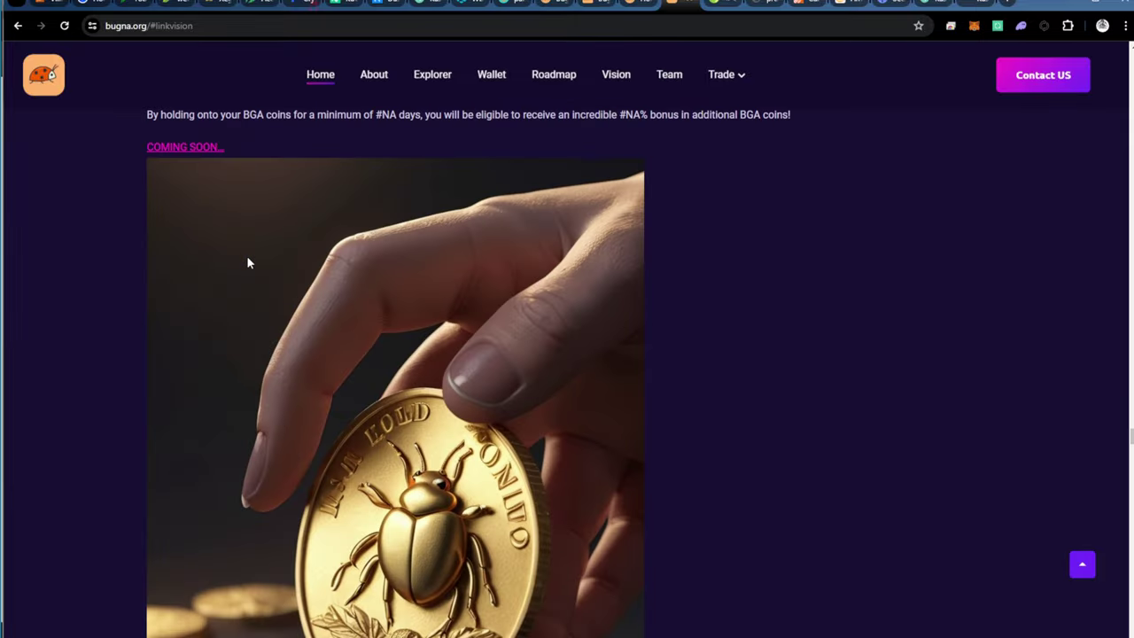
{"action": "scroll", "coordinate": [248, 263], "scroll_direction": "up", "scroll_amount": 4}
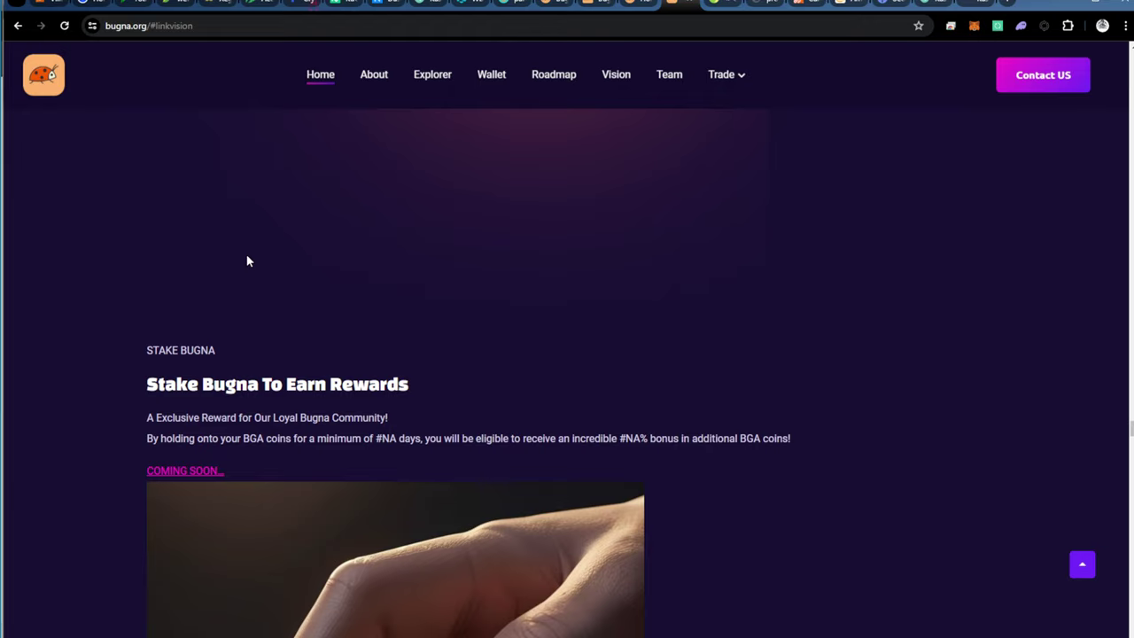
{"action": "scroll", "coordinate": [645, 200], "scroll_direction": "down", "scroll_amount": 12}
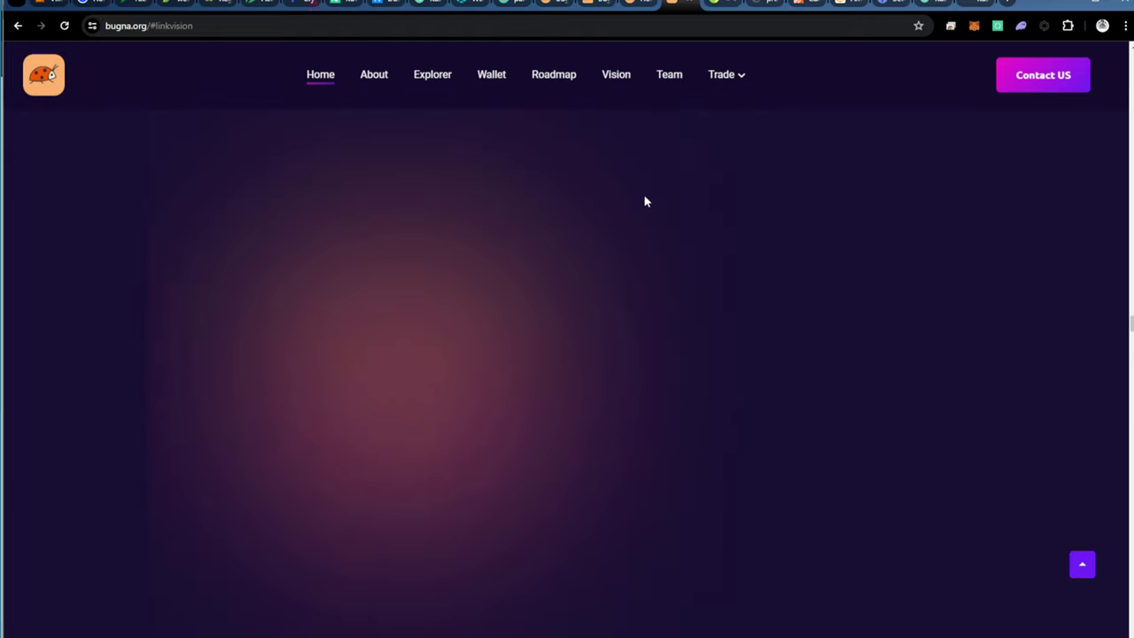
{"action": "scroll", "coordinate": [616, 253], "scroll_direction": "down", "scroll_amount": 15}
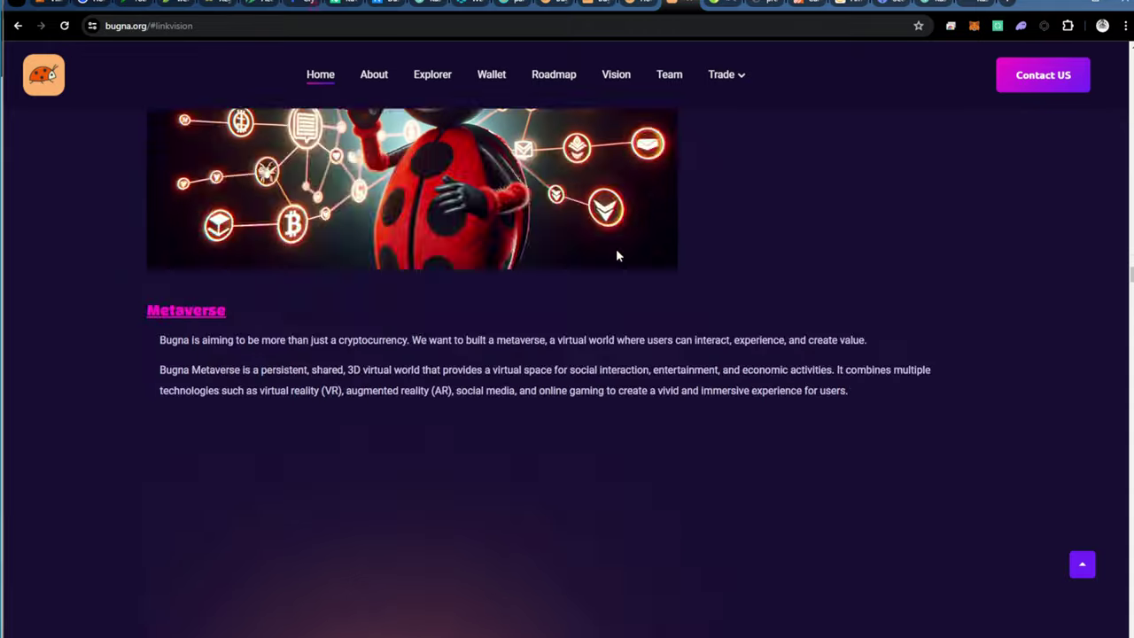
{"action": "scroll", "coordinate": [618, 255], "scroll_direction": "up", "scroll_amount": 15}
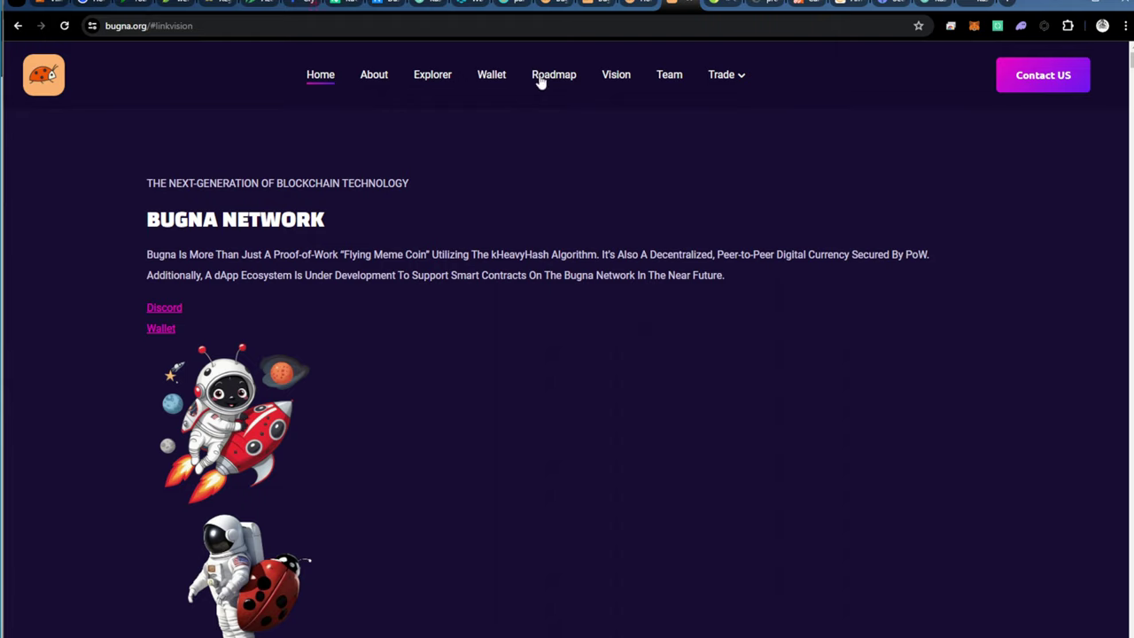
Switch to the Bugna Explorer and examine the decimals of the Bugna price
{"action": "left_click", "coordinate": [637, 2]}
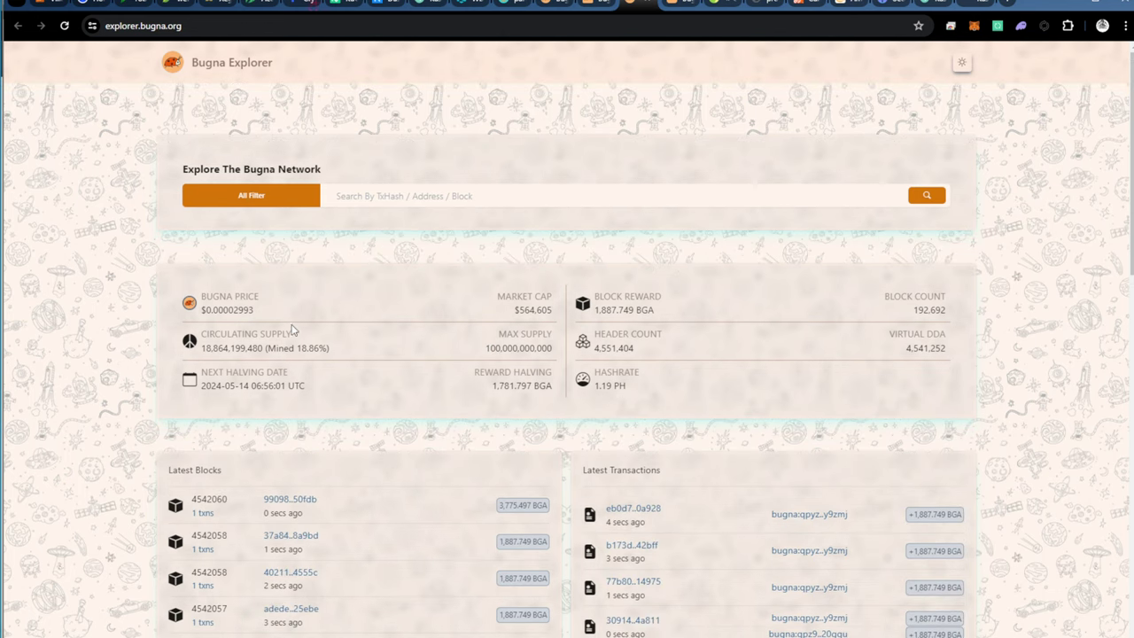
{"action": "left_click_drag", "start_coordinate": [234, 311], "coordinate": [255, 311]}
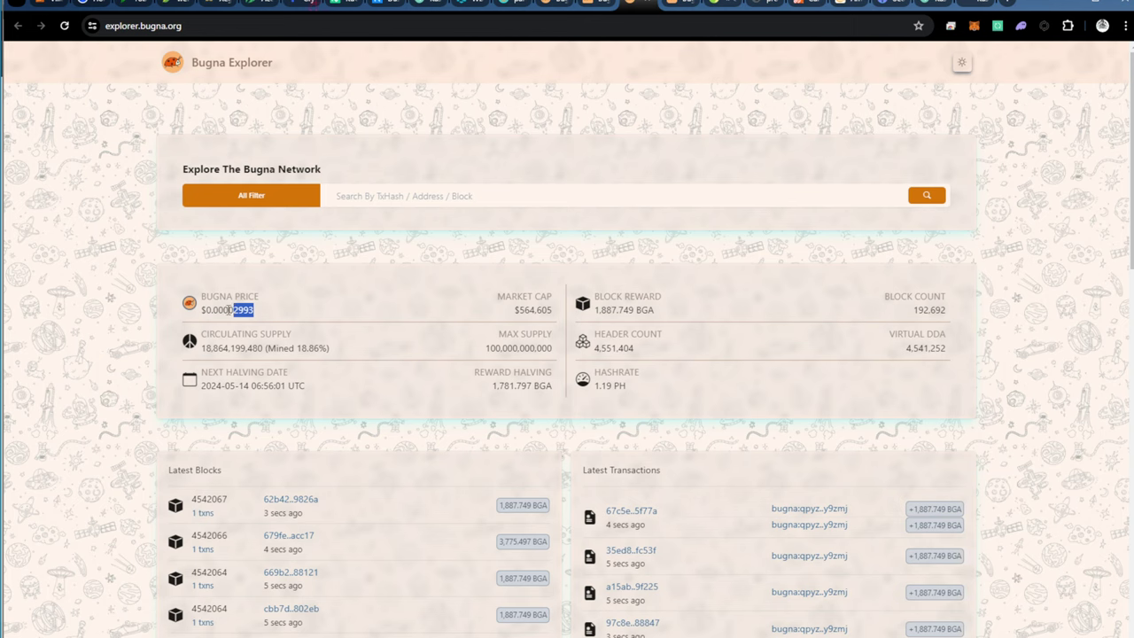
{"action": "left_click_drag", "start_coordinate": [228, 310], "coordinate": [260, 314]}
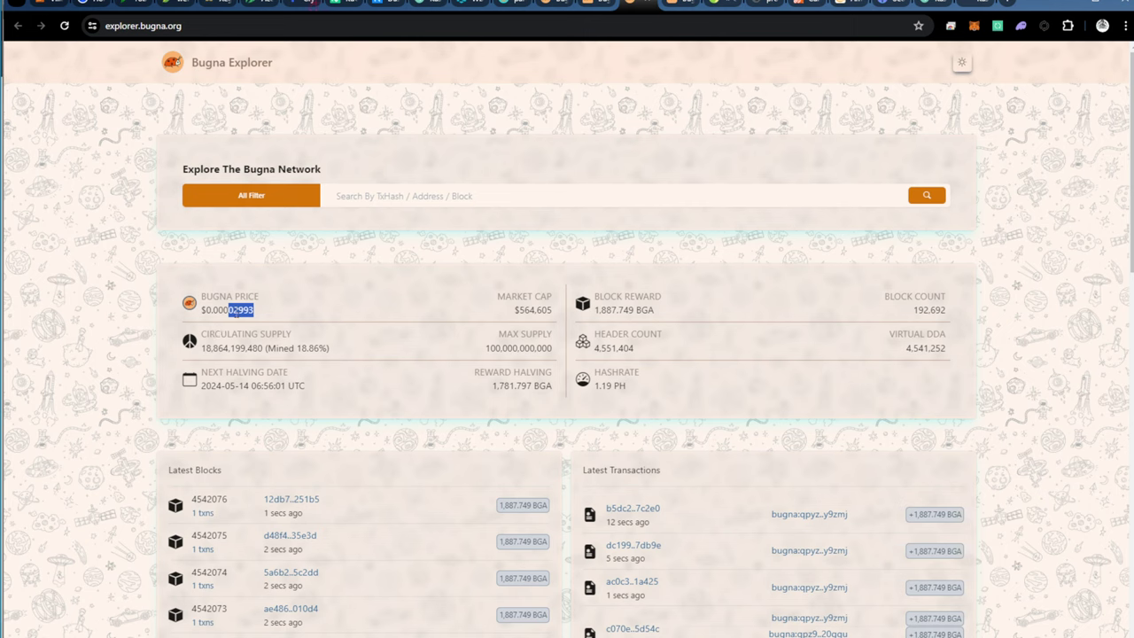
{"action": "left_click", "coordinate": [235, 311]}
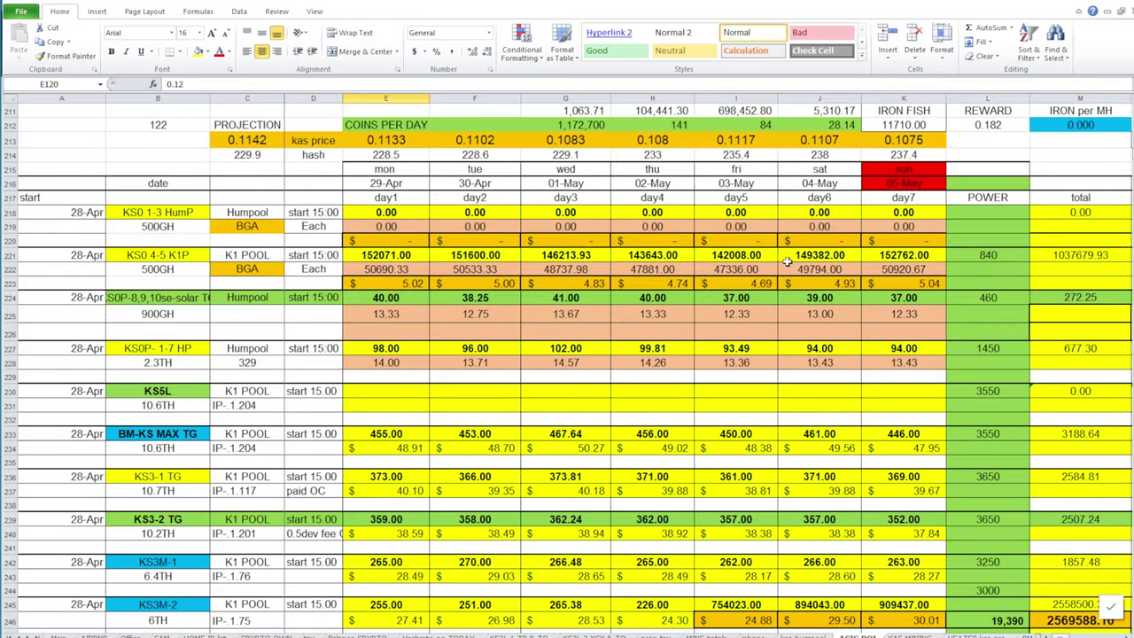
Compare the daily kas prices from Monday 29-Apr to Sunday 05-May in row 213 of the Excel mining sheet
{"action": "scroll", "coordinate": [400, 182], "scroll_direction": "down", "scroll_amount": 1}
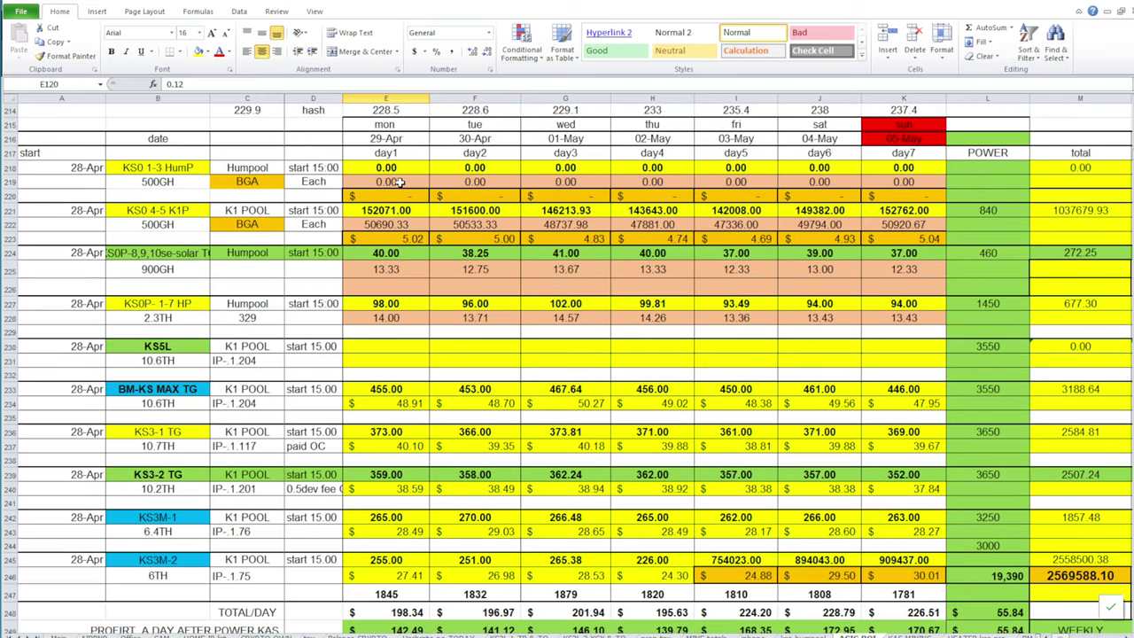
{"action": "scroll", "coordinate": [405, 182], "scroll_direction": "up", "scroll_amount": 1}
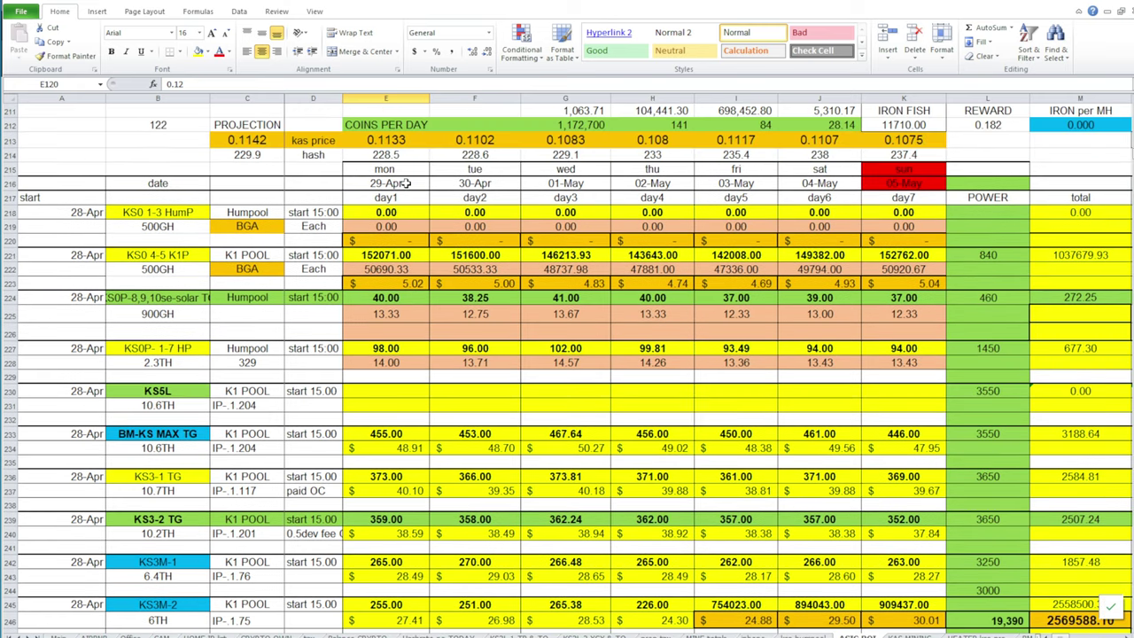
{"action": "left_click", "coordinate": [387, 145]}
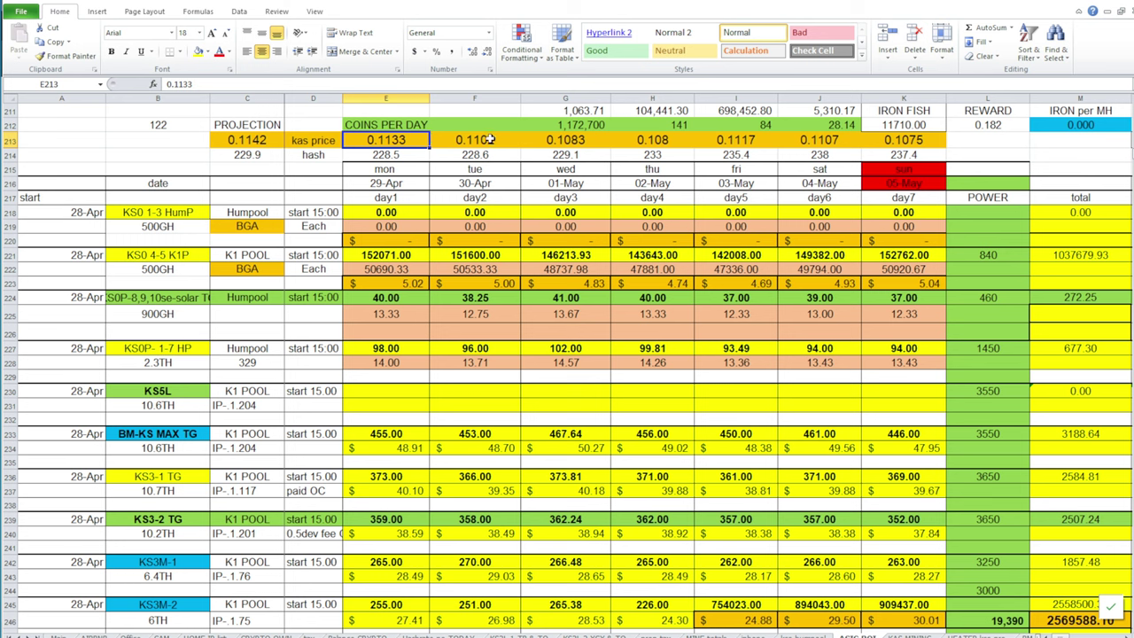
{"action": "left_click", "coordinate": [888, 139]}
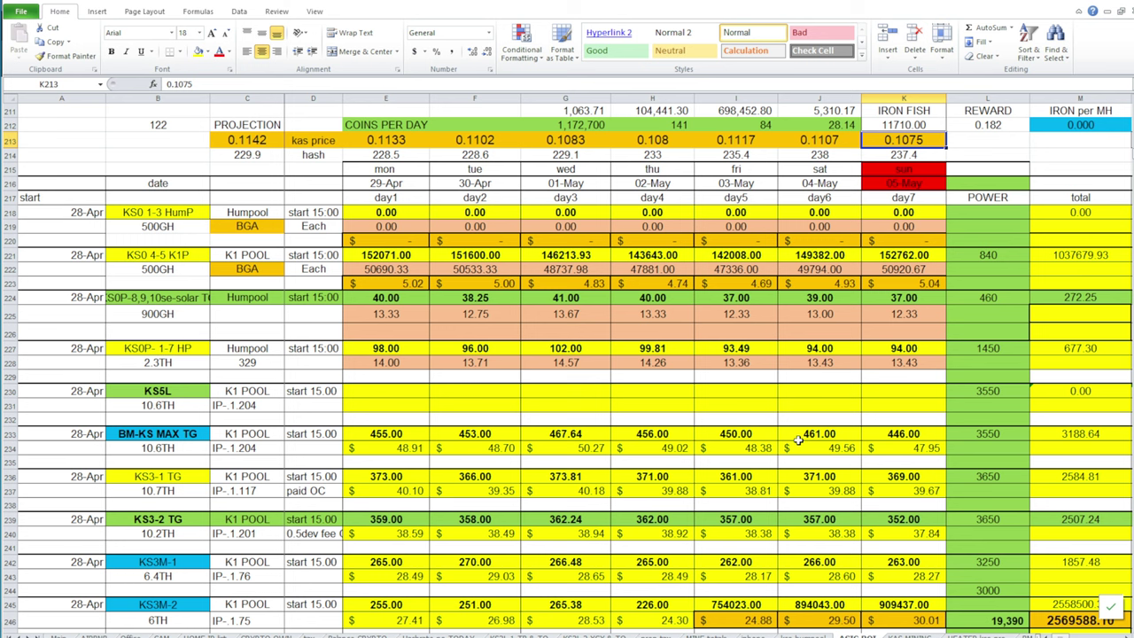
{"action": "left_click", "coordinate": [390, 140]}
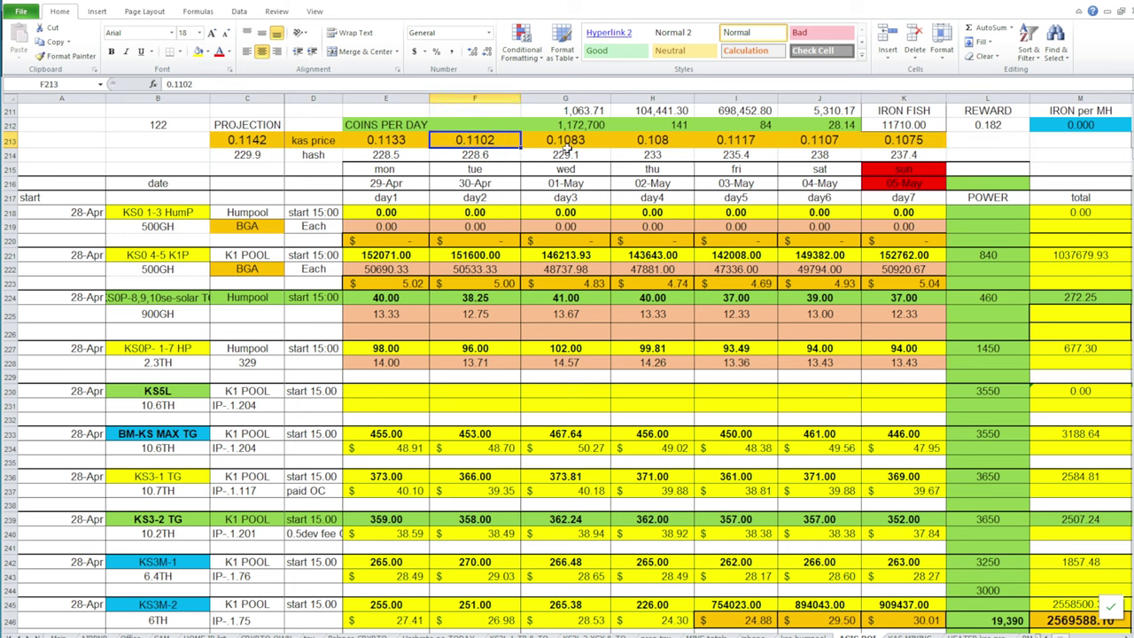
{"action": "left_click", "coordinate": [644, 145]}
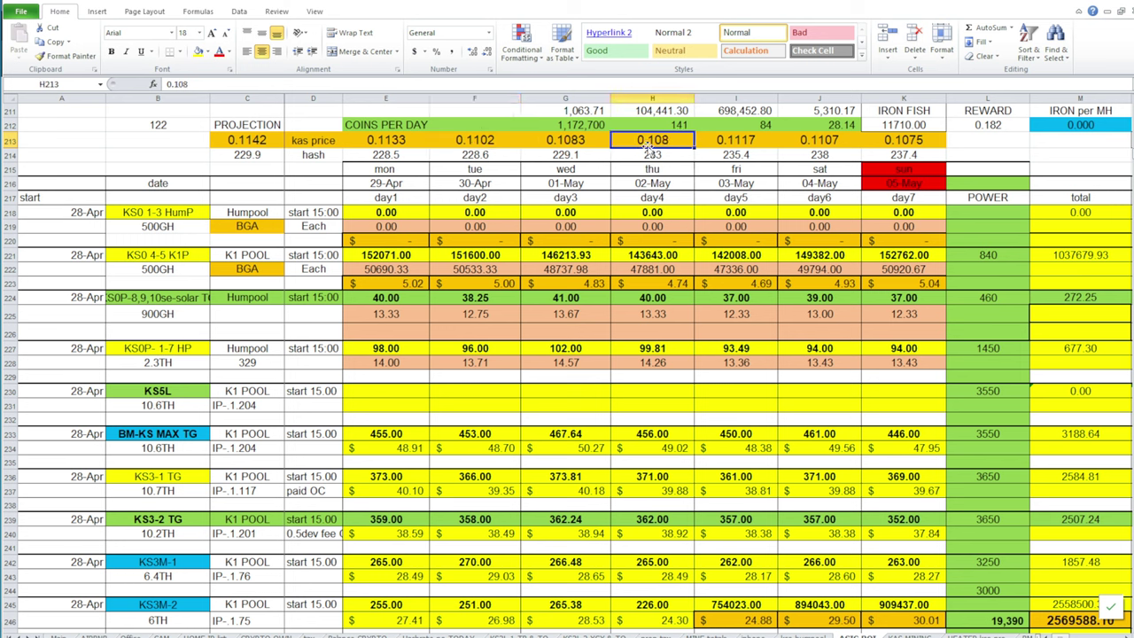
{"action": "left_click", "coordinate": [800, 142]}
{"action": "left_click", "coordinate": [753, 143]}
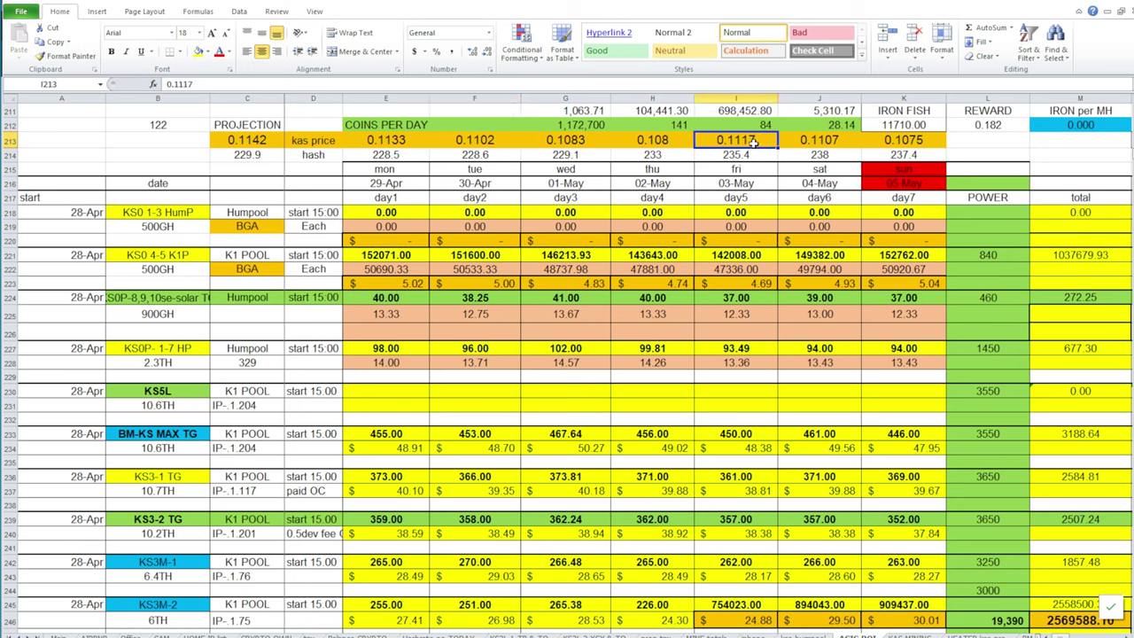
{"action": "left_click", "coordinate": [913, 140]}
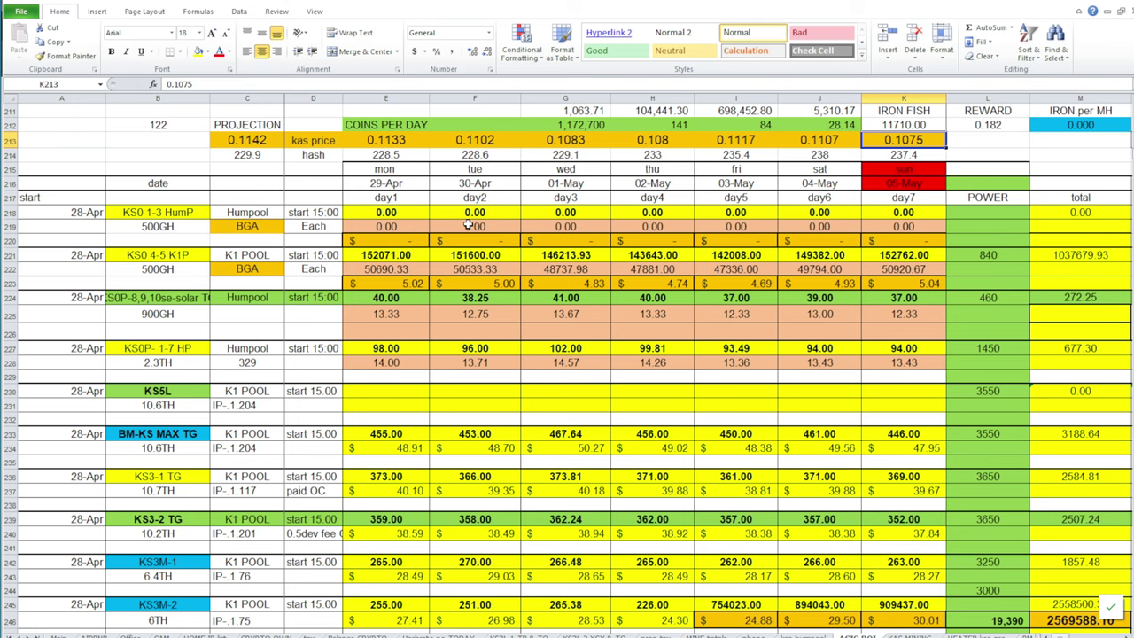
Review the week's BGA mining results for the KS0 miners alongside the other machines' daily earnings
{"action": "scroll", "coordinate": [566, 347], "scroll_direction": "down", "scroll_amount": 1}
{"action": "scroll", "coordinate": [565, 348], "scroll_direction": "up", "scroll_amount": 2}
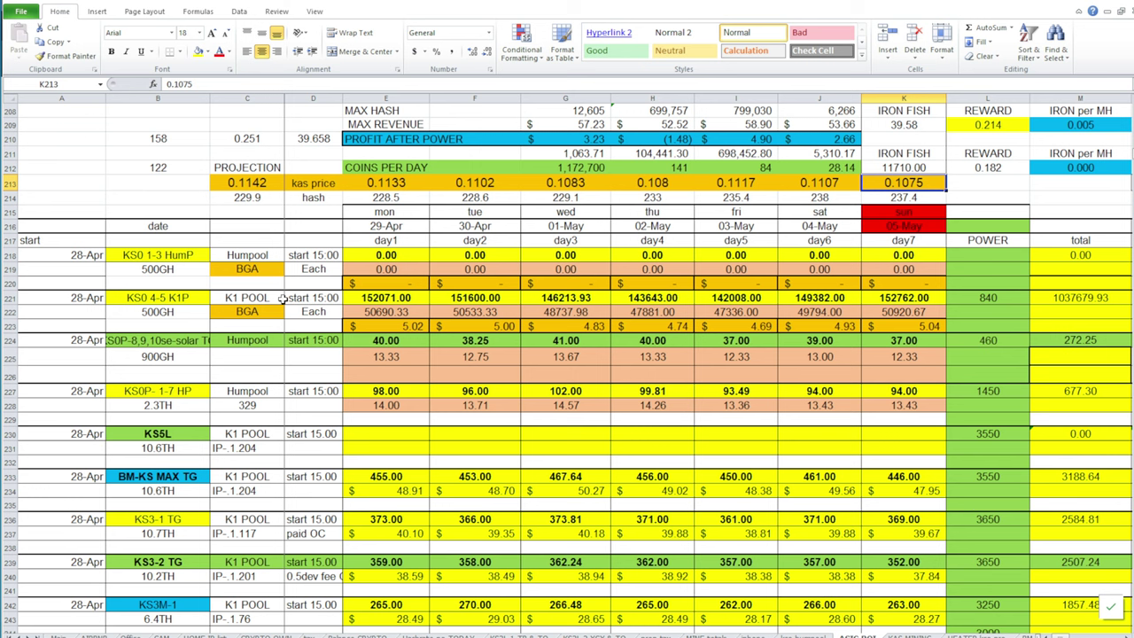
{"action": "left_click", "coordinate": [201, 183]}
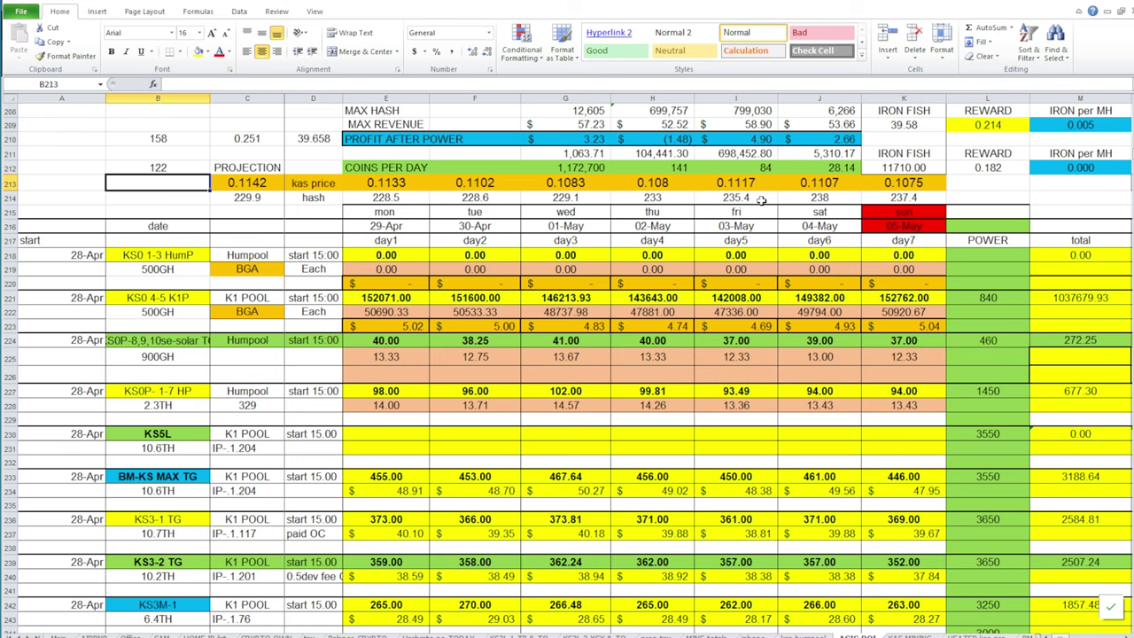
{"action": "scroll", "coordinate": [763, 202], "scroll_direction": "down", "scroll_amount": 2}
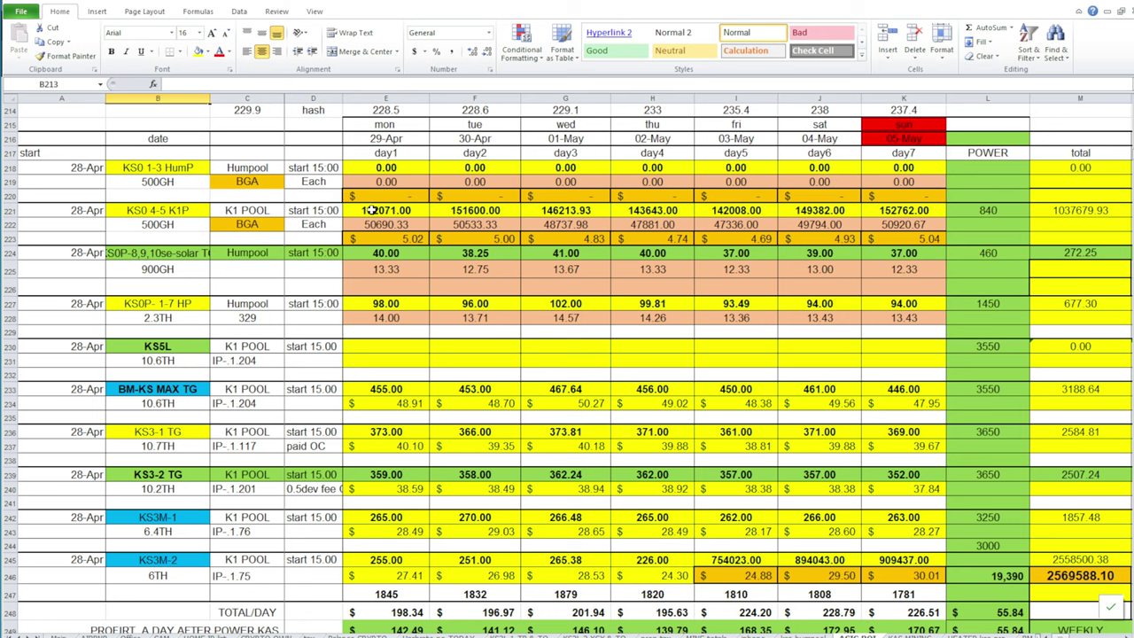
Set the hash value of the KS0 4-5 K1P miners in cell Q221 to 1TH
{"action": "left_click", "coordinate": [160, 210]}
{"action": "type", "text": "=P222"}
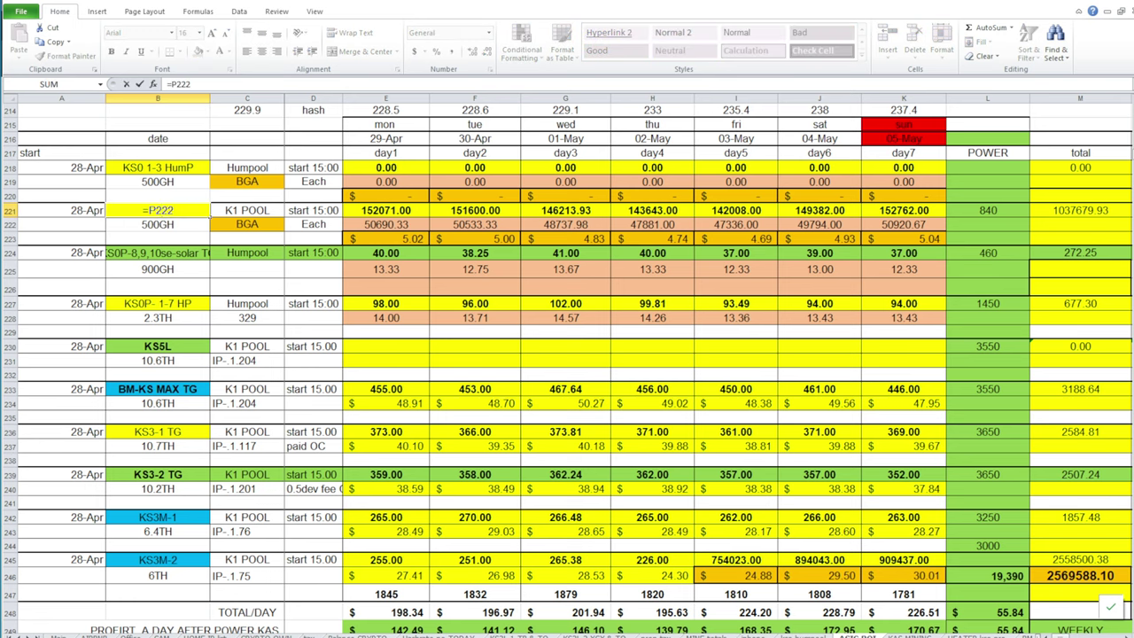
{"action": "key", "text": "Escape"}
{"action": "key", "text": "Right"}
{"action": "key", "text": "Right"}
{"action": "key", "text": "Right"}
{"action": "key", "text": "Right"}
{"action": "key", "text": "Right"}
{"action": "key", "text": "Right"}
{"action": "key", "text": "Right"}
{"action": "key", "text": "Right"}
{"action": "key", "text": "Right"}
{"action": "key", "text": "Right"}
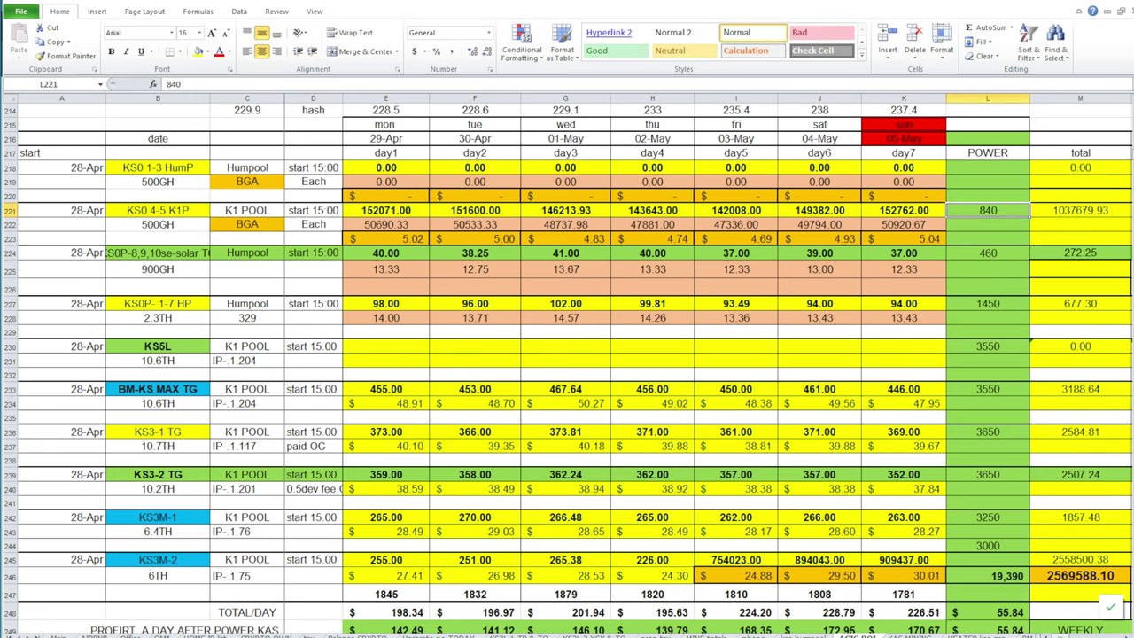
{"action": "key", "text": "Right"}
{"action": "key", "text": "Right"}
{"action": "key", "text": "Right"}
{"action": "key", "text": "Right"}
{"action": "key", "text": "Right"}
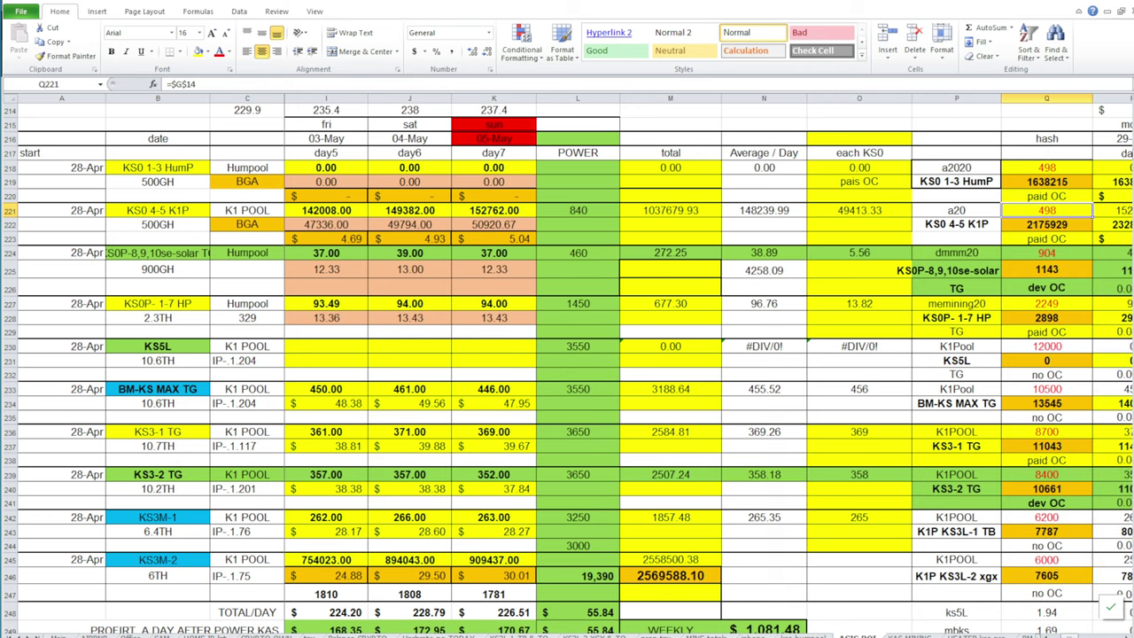
{"action": "type", "text": "1000"}
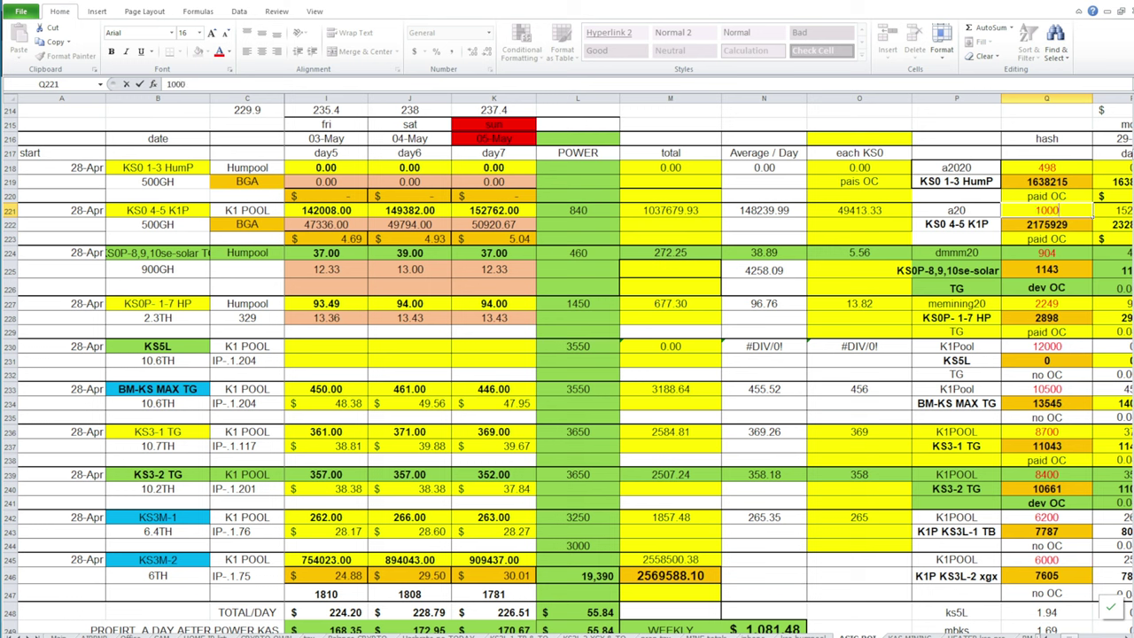
{"action": "key", "text": "ctrl+Return"}
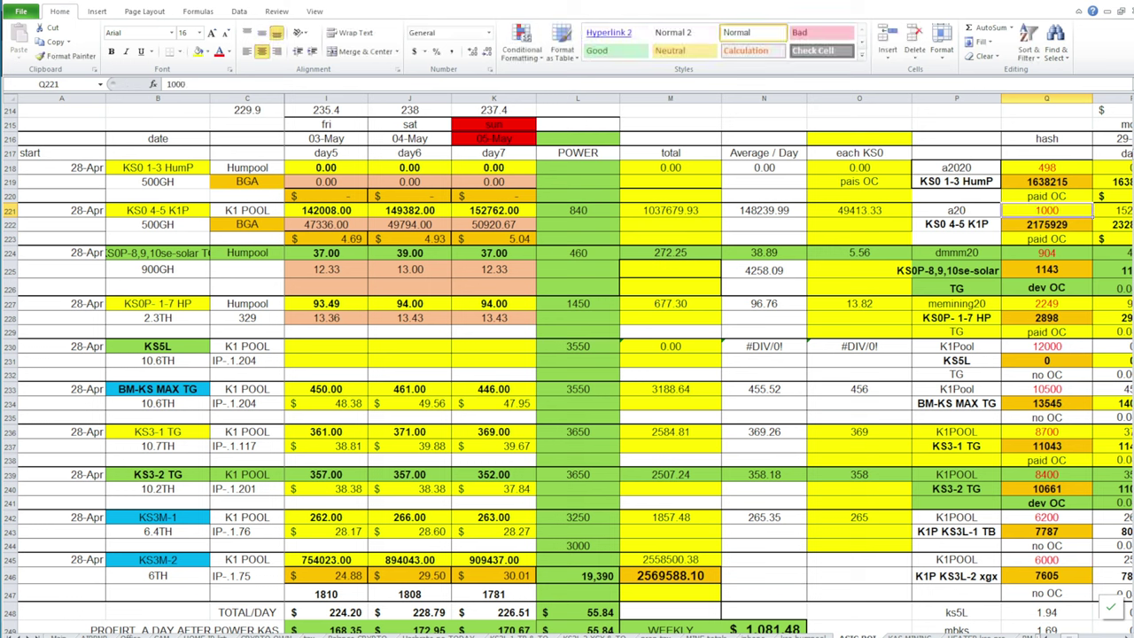
{"action": "type", "text": "1"}
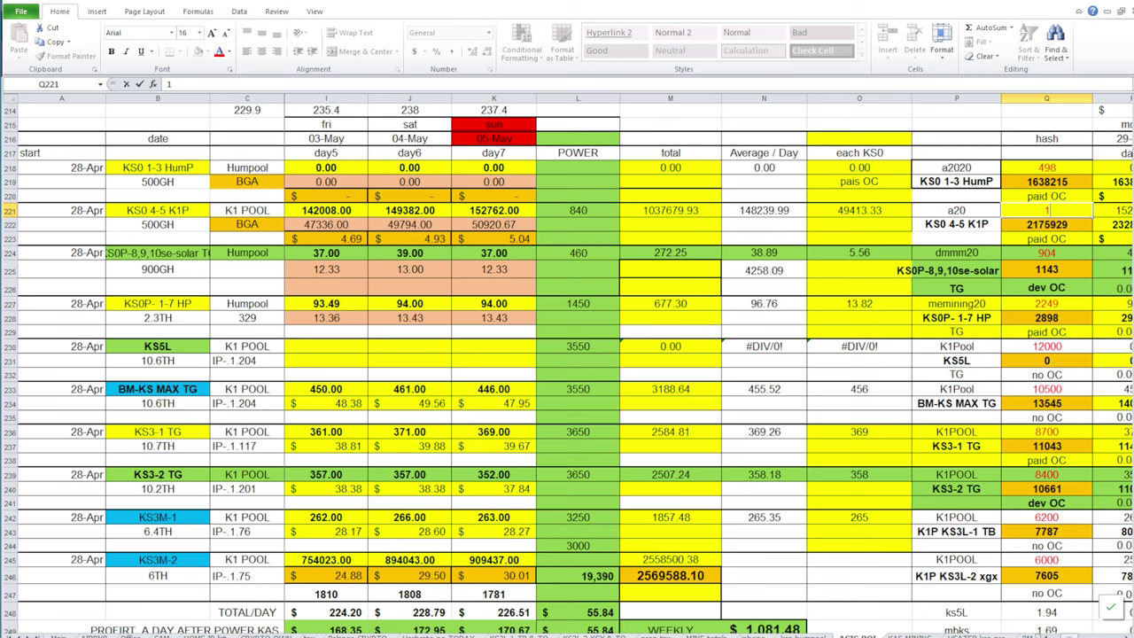
{"action": "type", "text": "TH"}
Set the hash value of the KS0 1-3 HumP miners in cell Q218 to 0
{"action": "left_click", "coordinate": [1046, 168]}
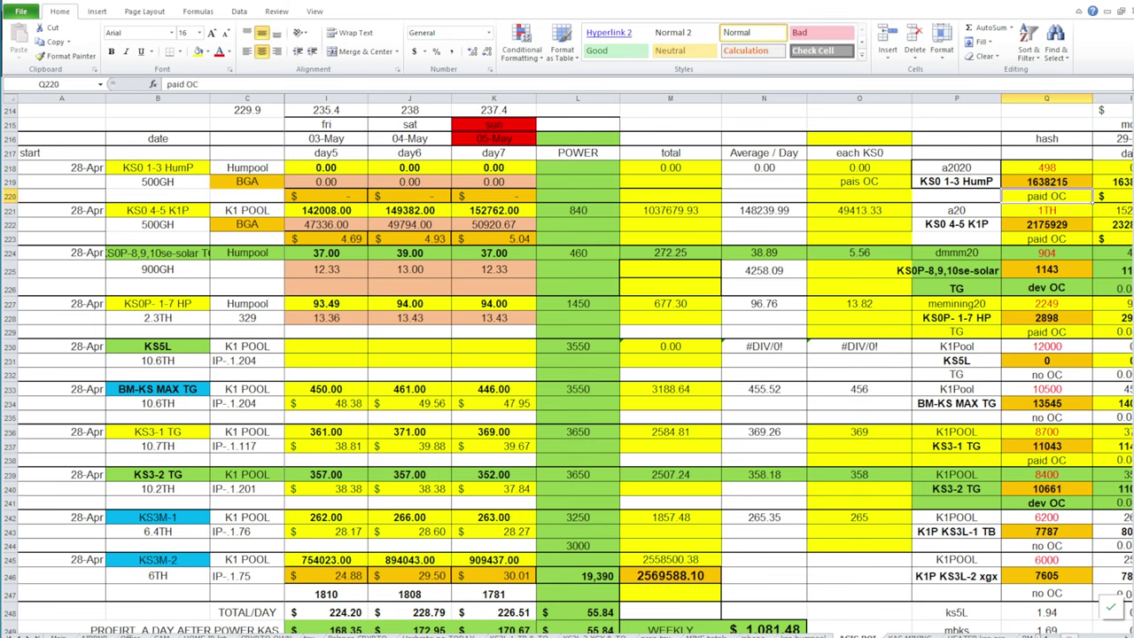
{"action": "key", "text": "Down"}
{"action": "key", "text": "Left"}
Change the hash rate below the KS0 4-5 K1P label in cell B222 to 1000 GH
{"action": "key", "text": "Left"}
{"action": "key", "text": "Left"}
{"action": "key", "text": "Left"}
{"action": "key", "text": "Left"}
{"action": "key", "text": "Left"}
{"action": "key", "text": "Left"}
{"action": "key", "text": "Left"}
{"action": "key", "text": "Left"}
{"action": "key", "text": "Left"}
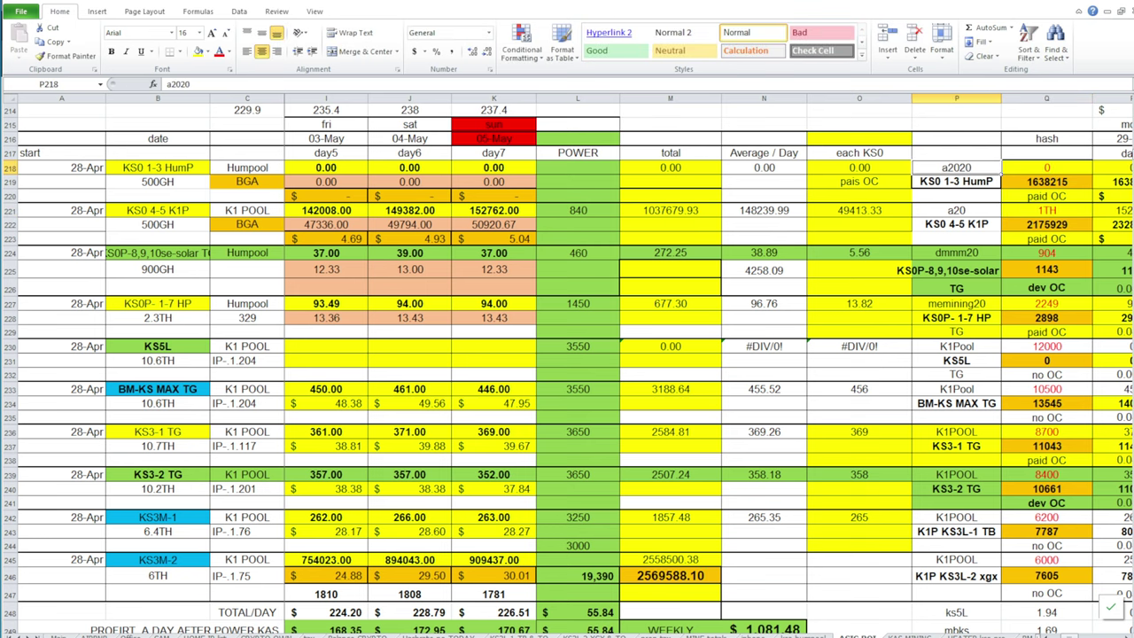
{"action": "key", "text": "Left"}
{"action": "key", "text": "Left"}
{"action": "key", "text": "Left"}
{"action": "key", "text": "Down"}
{"action": "key", "text": "Down"}
{"action": "key", "text": "Down"}
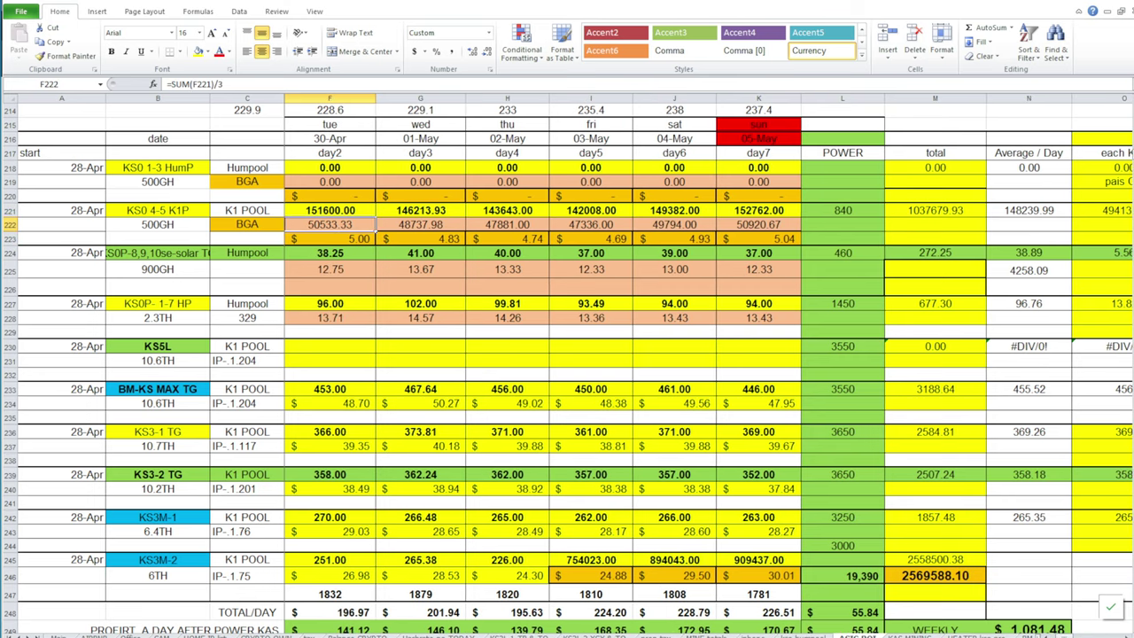
{"action": "key", "text": "Left"}
{"action": "key", "text": "Left"}
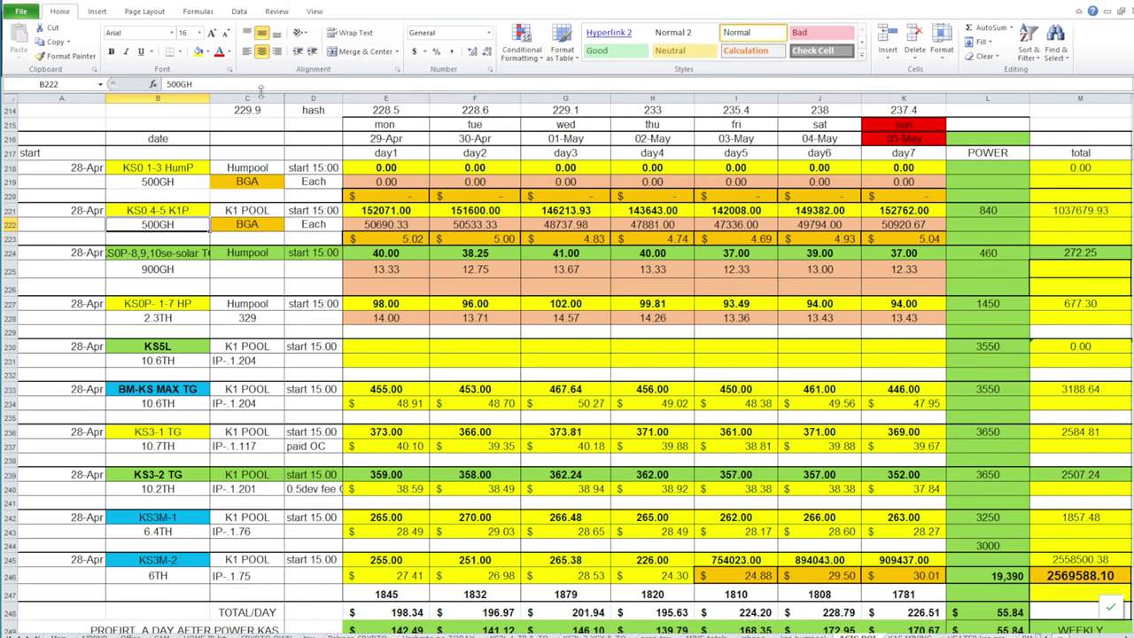
{"action": "double_click", "coordinate": [160, 225]}
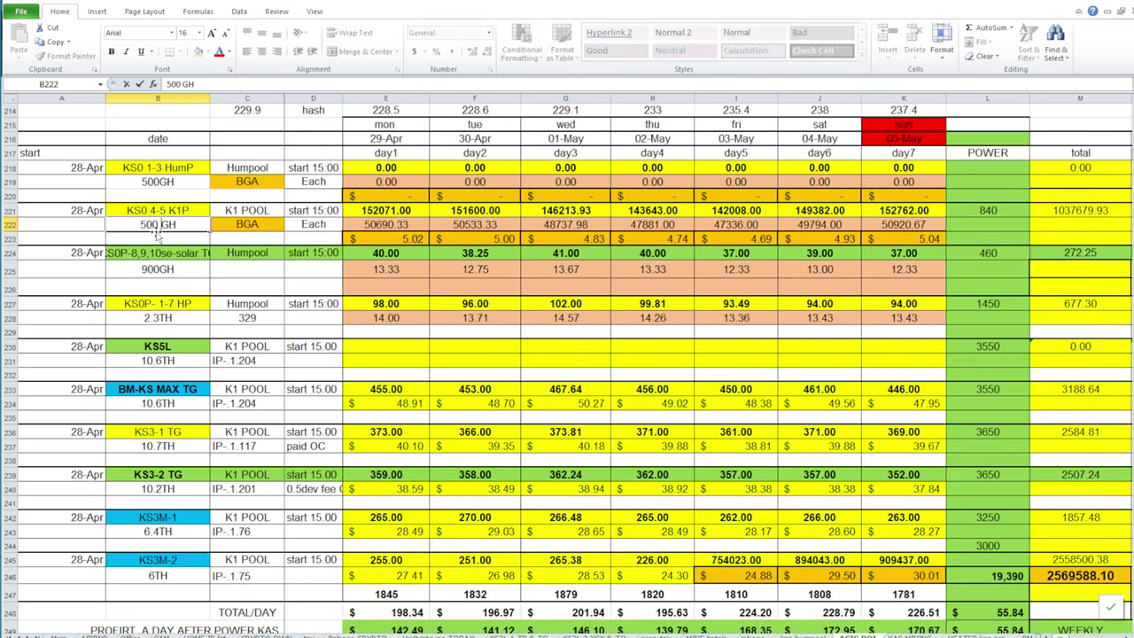
{"action": "key", "text": "Delete"}
{"action": "type", "text": "10"}
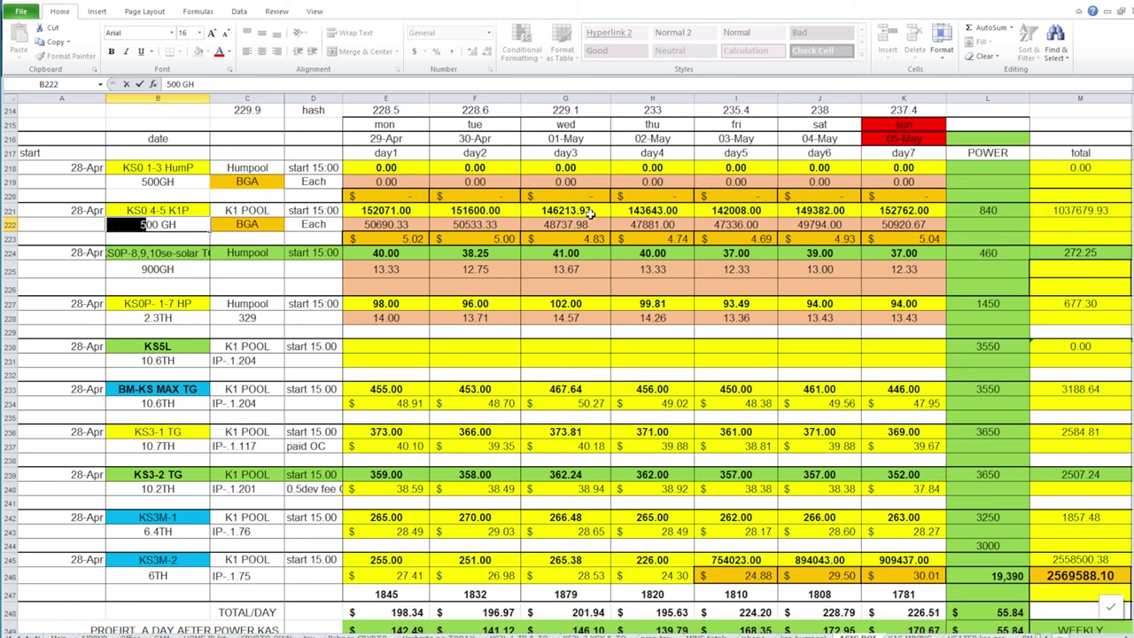
Set the hash rate below the KS0 1-3 HumP label in cell B219 to 0
{"action": "left_click", "coordinate": [188, 183]}
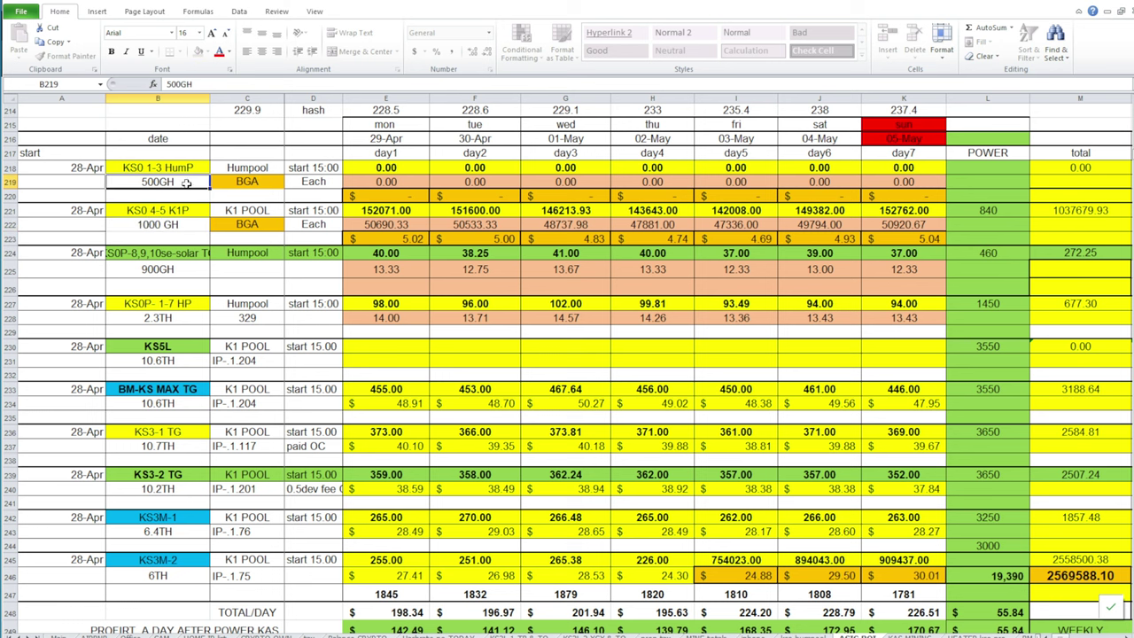
{"action": "type", "text": "0"}
{"action": "key", "text": "Right"}
Rename the KS0 4-5 K1P source label in cell P222 to KS0 x6 K1P
{"action": "key", "text": "Right"}
{"action": "key", "text": "Right"}
{"action": "key", "text": "Right"}
{"action": "key", "text": "Right"}
{"action": "key", "text": "Right"}
{"action": "key", "text": "Right"}
{"action": "key", "text": "Right"}
{"action": "key", "text": "Right"}
{"action": "key", "text": "Right"}
{"action": "key", "text": "Right"}
{"action": "key", "text": "Right"}
{"action": "key", "text": "Right"}
{"action": "key", "text": "Right"}
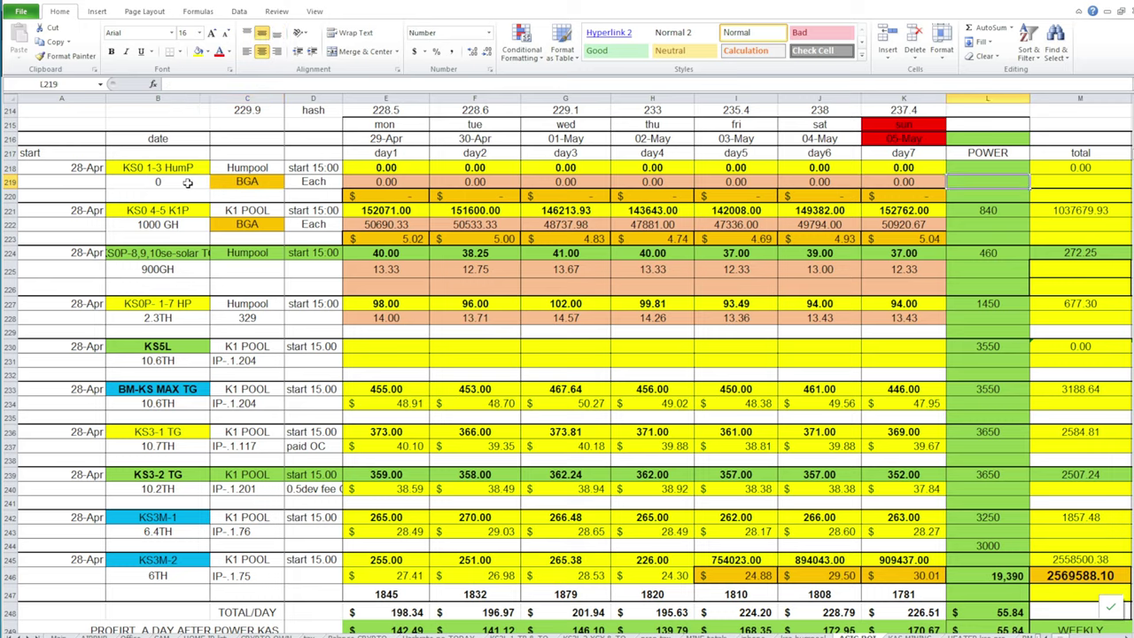
{"action": "key", "text": "Down"}
{"action": "key", "text": "Down"}
{"action": "key", "text": "Down"}
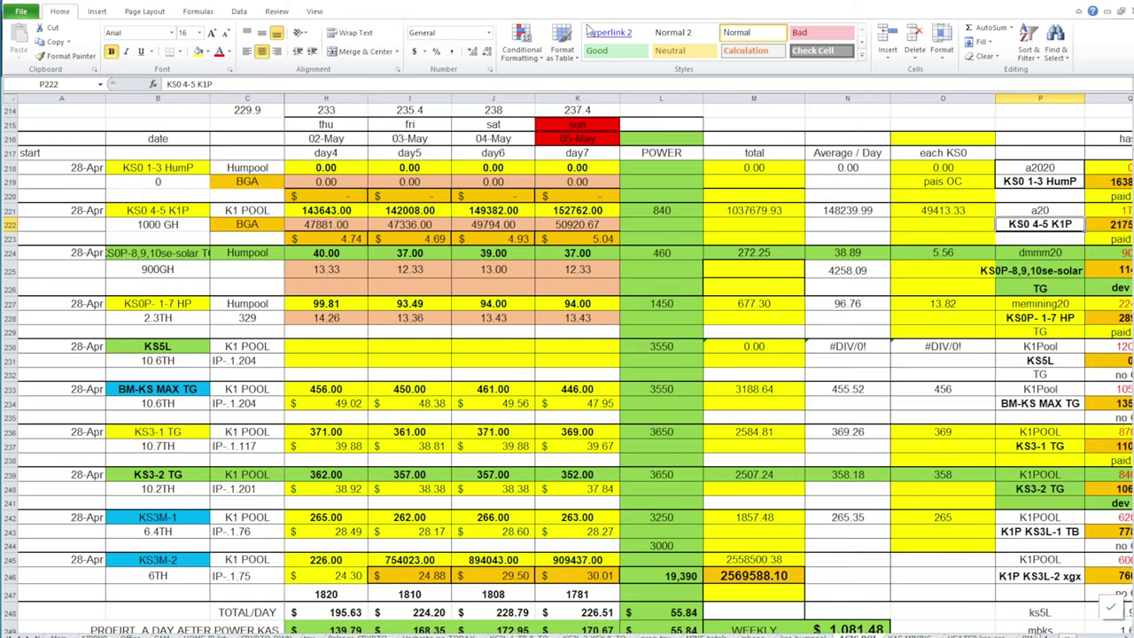
{"action": "double_click", "coordinate": [1046, 224]}
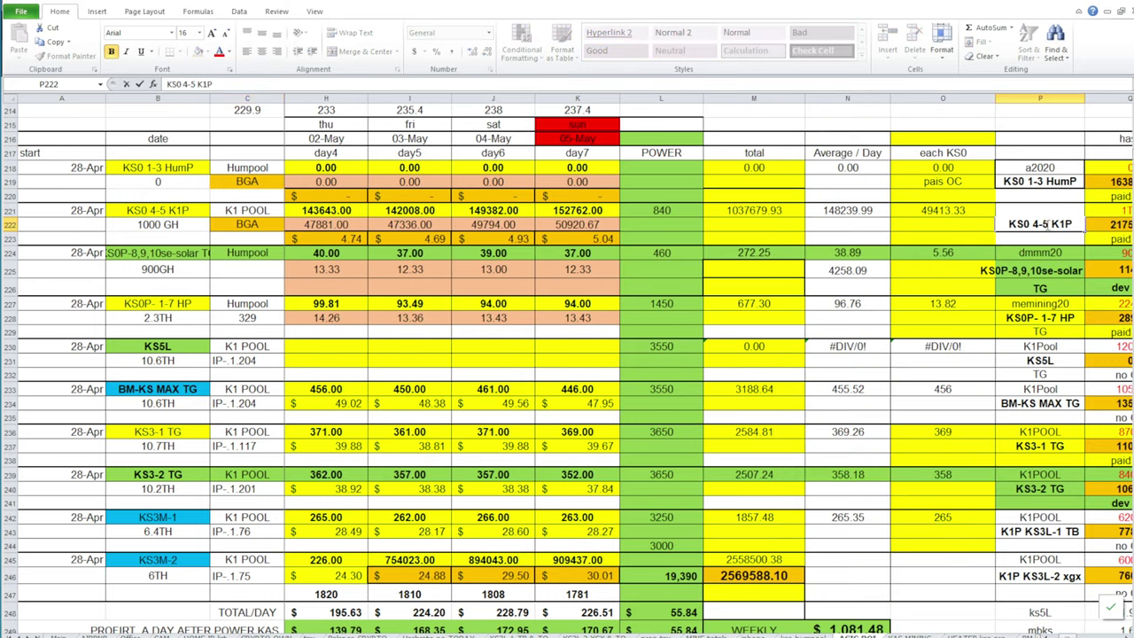
{"action": "left_click_drag", "start_coordinate": [1042, 225], "coordinate": [1031, 225]}
{"action": "type", "text": "x6"}
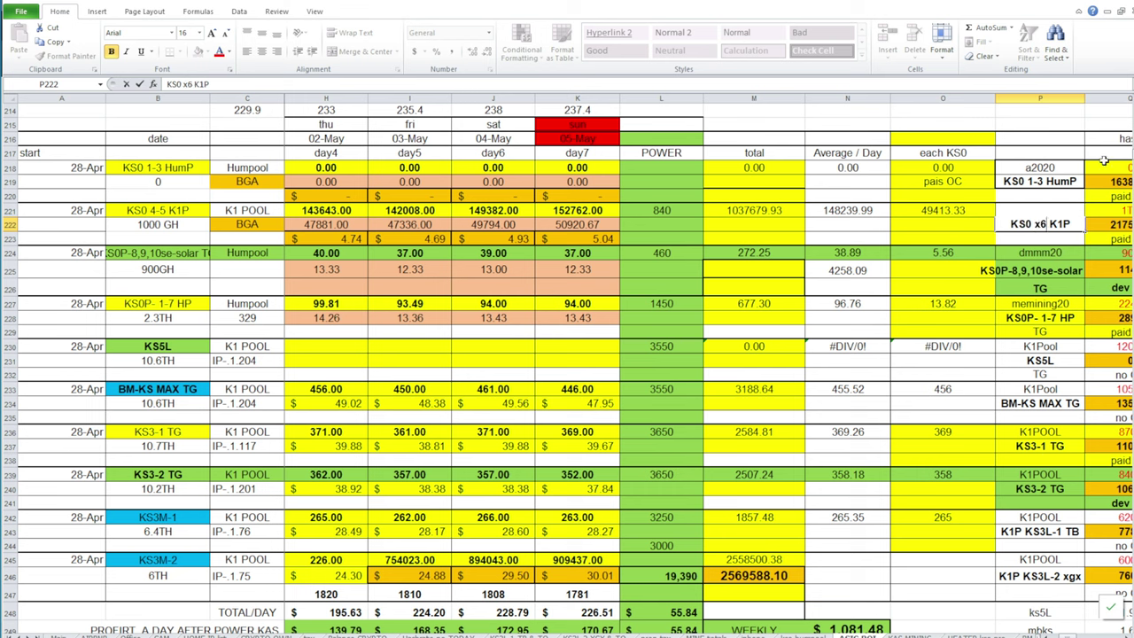
Remove the 1-3 numbering from the source label in cell P219 so it reads KS0 HumP
{"action": "left_click", "coordinate": [1046, 184]}
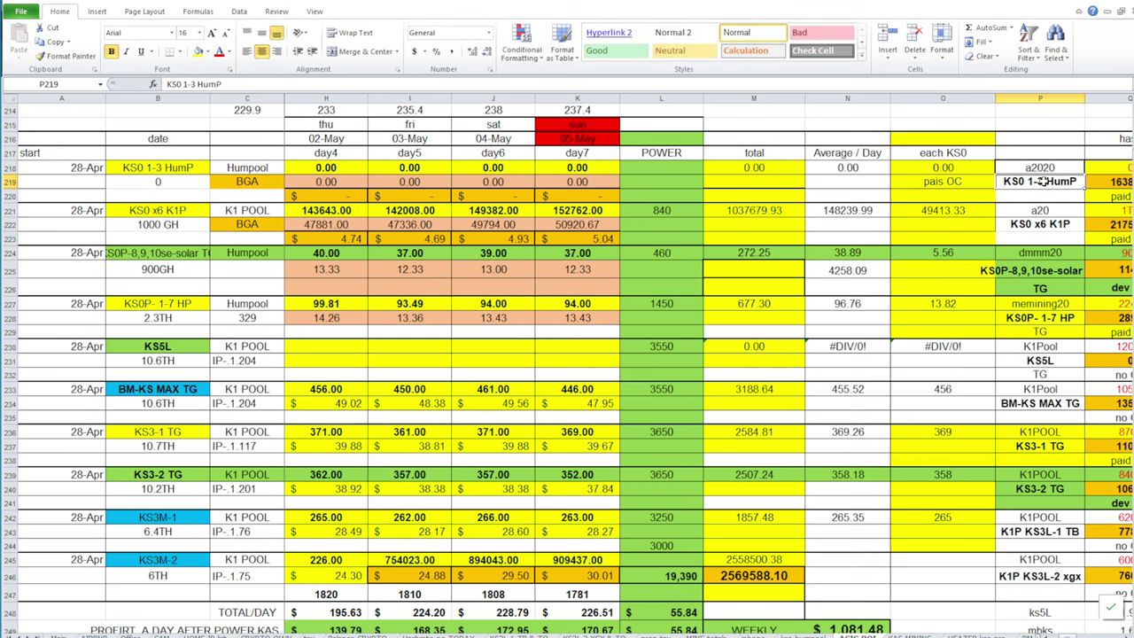
{"action": "double_click", "coordinate": [1046, 183]}
{"action": "key", "text": "BackSpace"}
{"action": "key", "text": "BackSpace"}
{"action": "key", "text": "BackSpace"}
{"action": "key", "text": "BackSpace"}
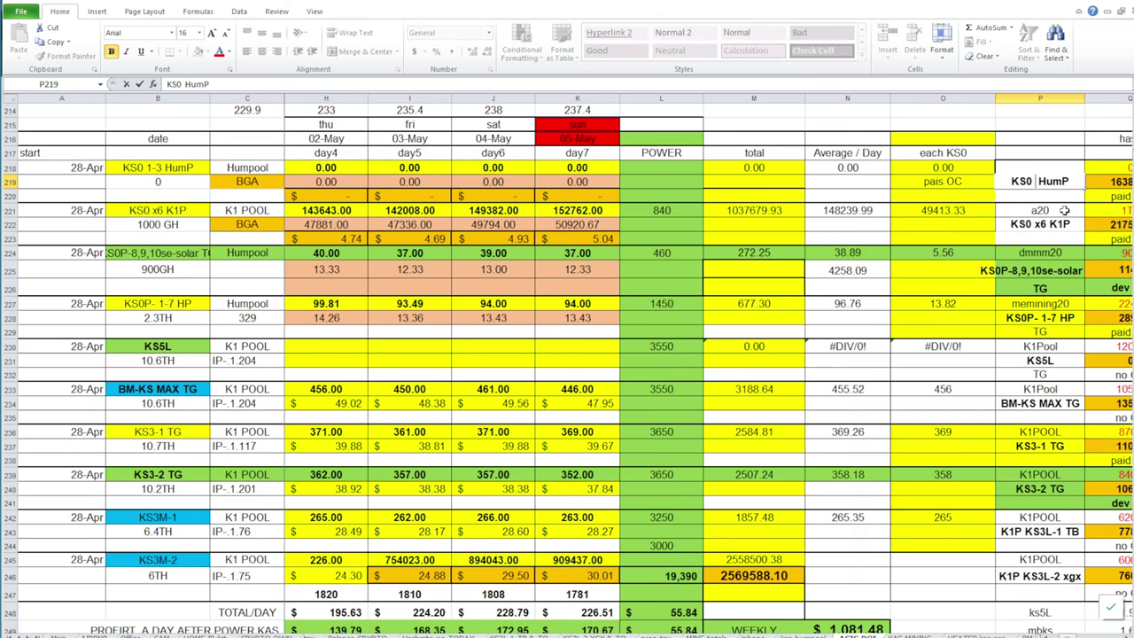
{"action": "key", "text": "Return"}
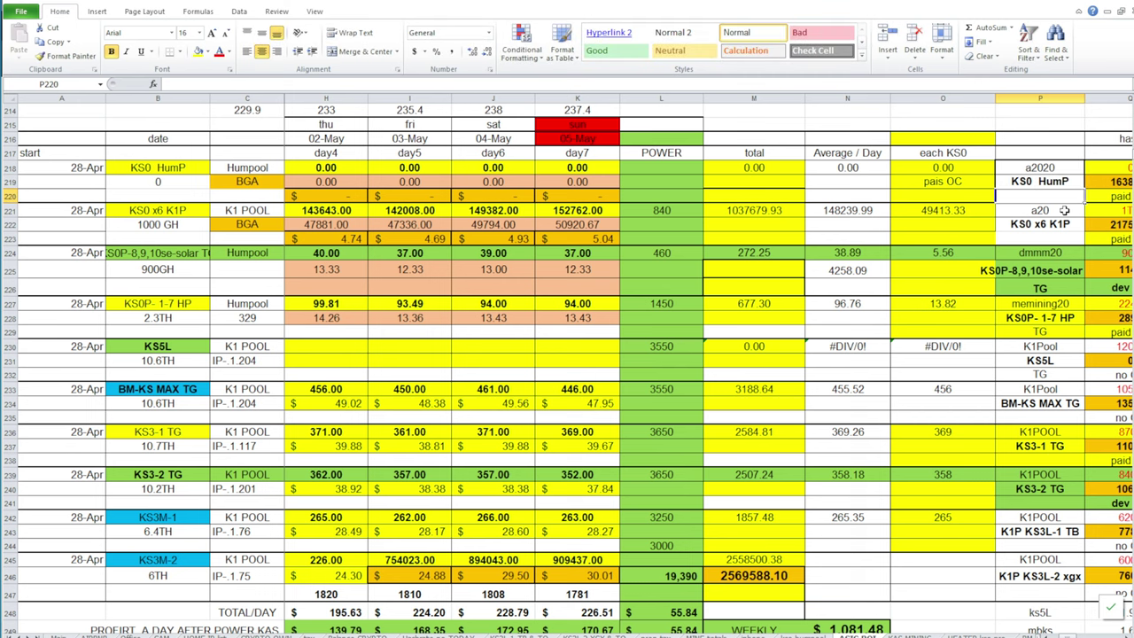
Return to the KS0 x6 K1P row and examine its daily BGA amounts and the Each values from 29-Apr to 01-May
{"action": "key", "text": "Left"}
{"action": "key", "text": "Left"}
{"action": "key", "text": "Left"}
{"action": "key", "text": "Left"}
{"action": "key", "text": "Left"}
{"action": "key", "text": "Left"}
{"action": "key", "text": "Left"}
{"action": "key", "text": "Left"}
{"action": "key", "text": "Left"}
{"action": "key", "text": "Left"}
{"action": "key", "text": "Left"}
{"action": "key", "text": "Left"}
{"action": "key", "text": "Left"}
{"action": "key", "text": "Down"}
{"action": "key", "text": "Down"}
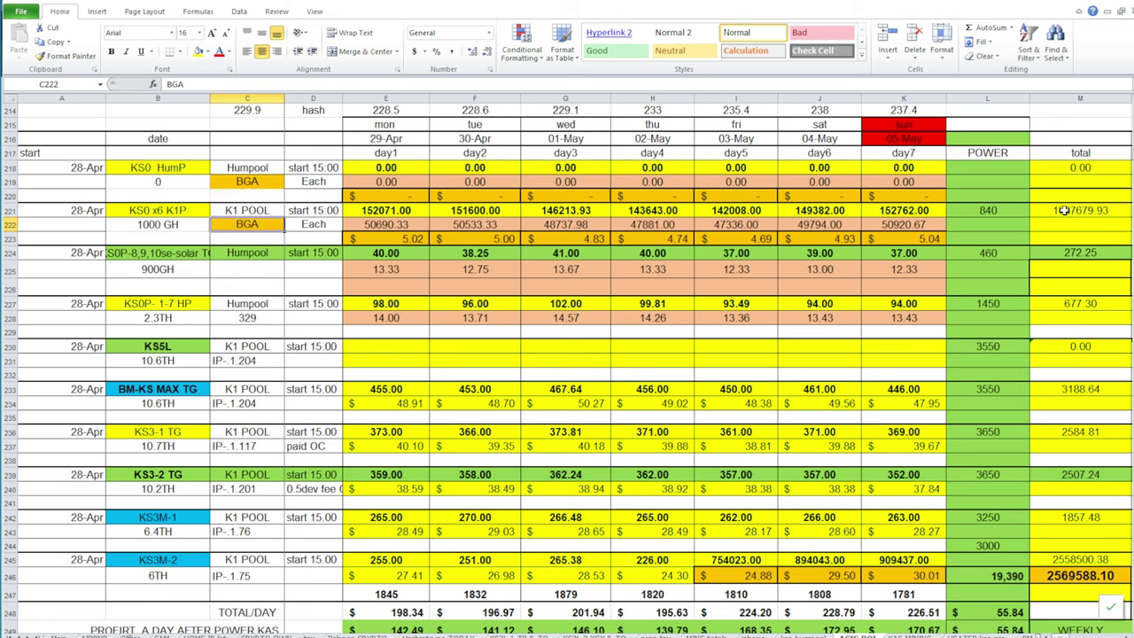
{"action": "key", "text": "Left"}
{"action": "key", "text": "Left"}
{"action": "key", "text": "Right"}
{"action": "key", "text": "Right"}
{"action": "key", "text": "Right"}
{"action": "key", "text": "Right"}
{"action": "key", "text": "Up"}
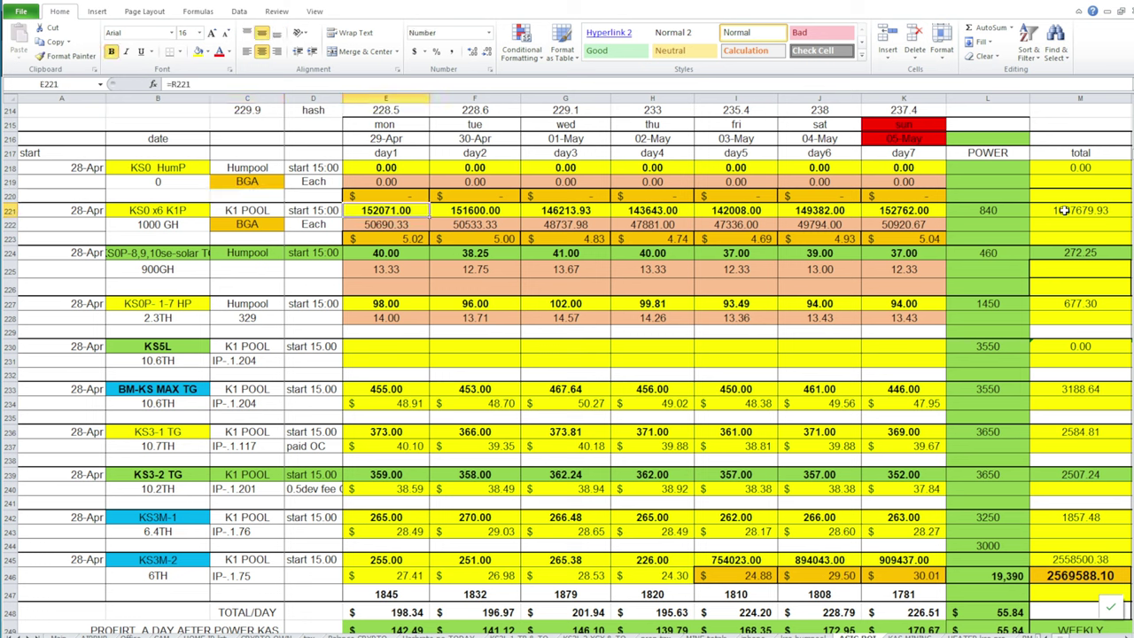
{"action": "key", "text": "Down"}
{"action": "key", "text": "Right"}
{"action": "key", "text": "Right"}
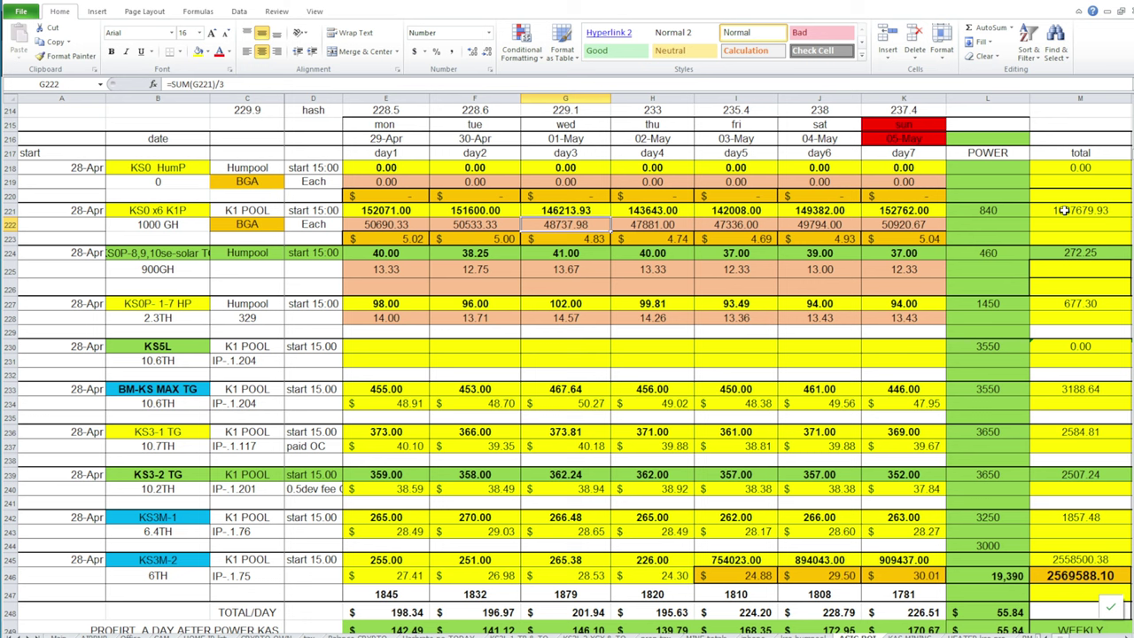
{"action": "key", "text": "Up"}
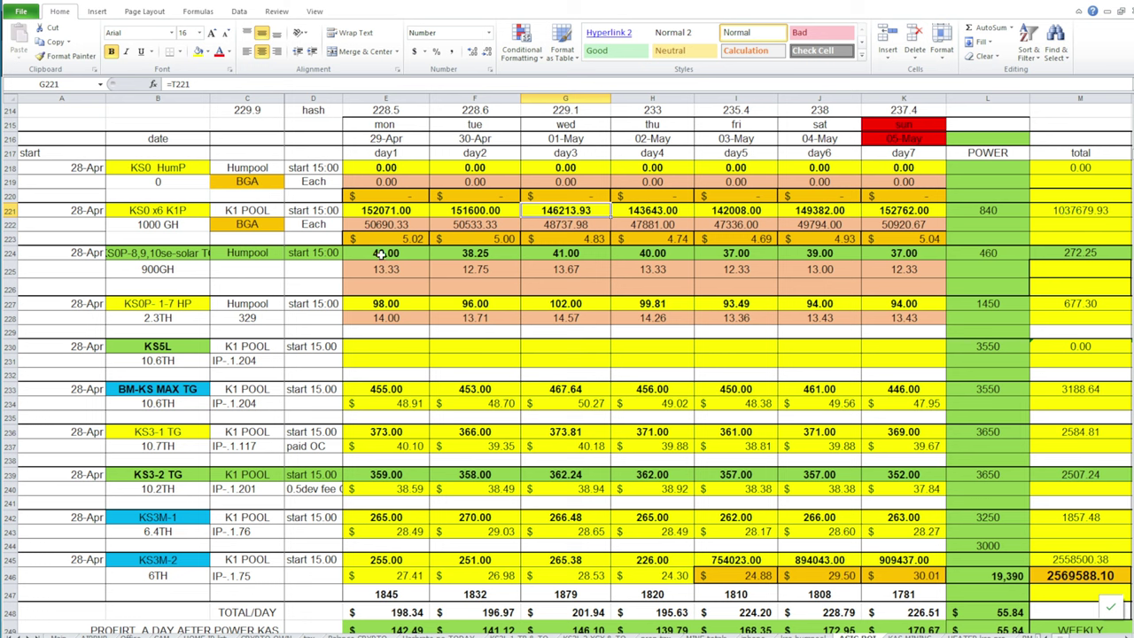
Compare the KS0 x6 K1P daily BGA amounts through 05-May with the miners' hash rate and weekly total
{"action": "left_click", "coordinate": [403, 224]}
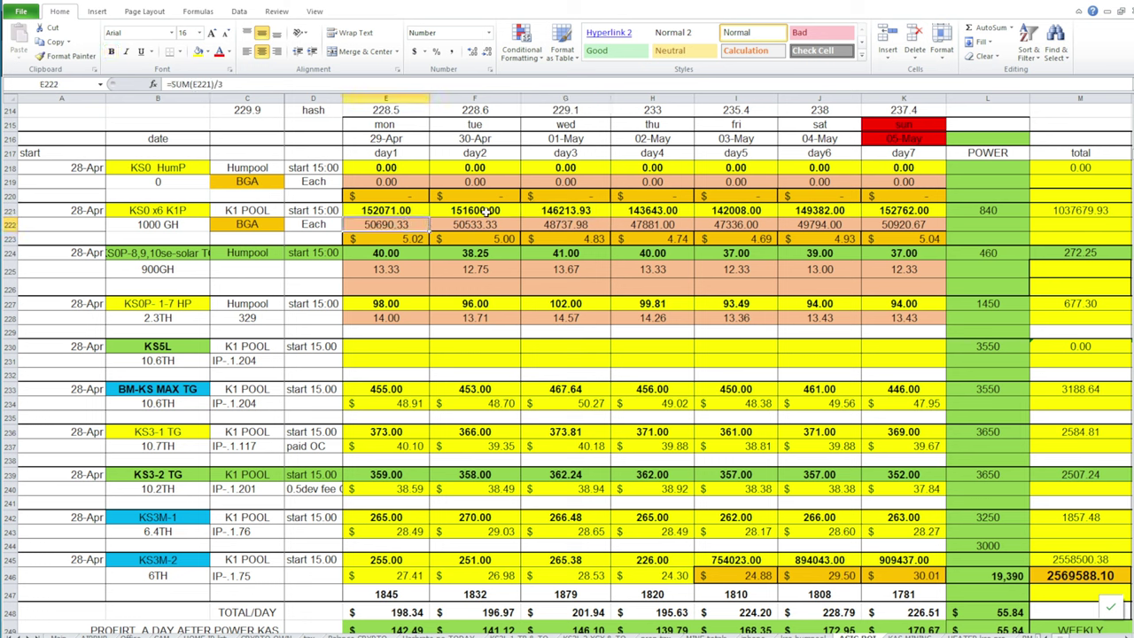
{"action": "left_click", "coordinate": [487, 212]}
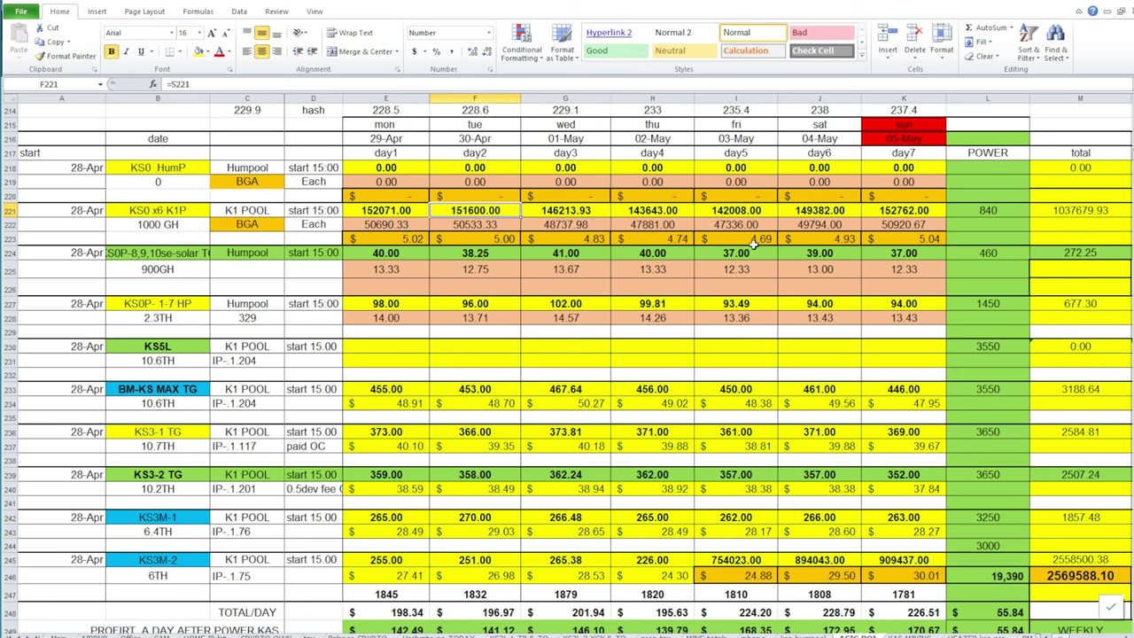
{"action": "left_click", "coordinate": [911, 213]}
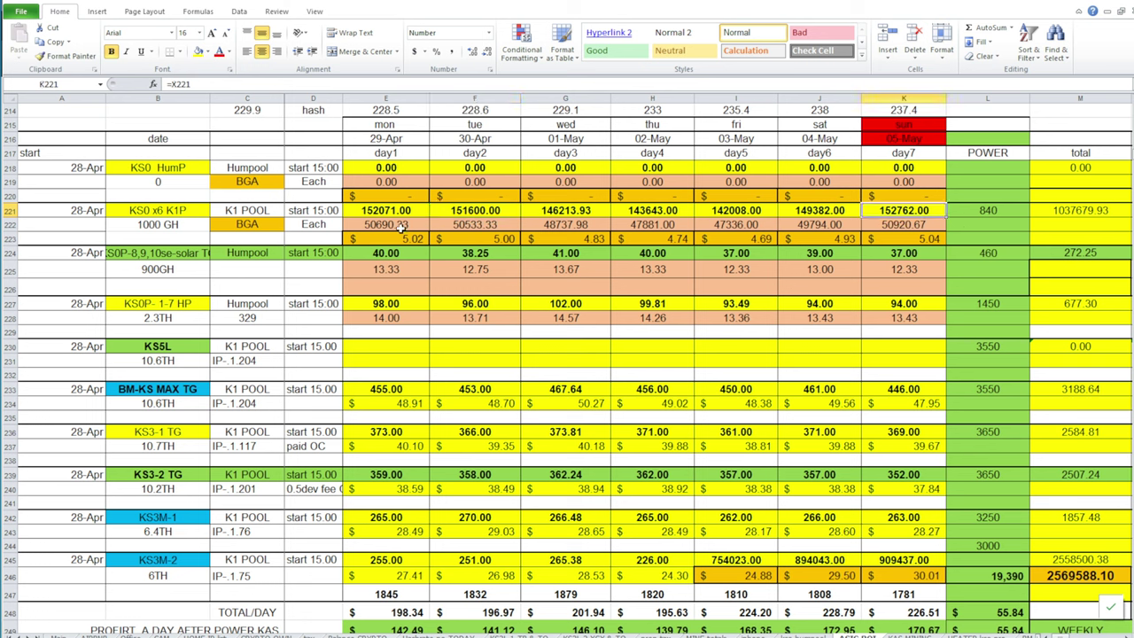
{"action": "left_click", "coordinate": [170, 214]}
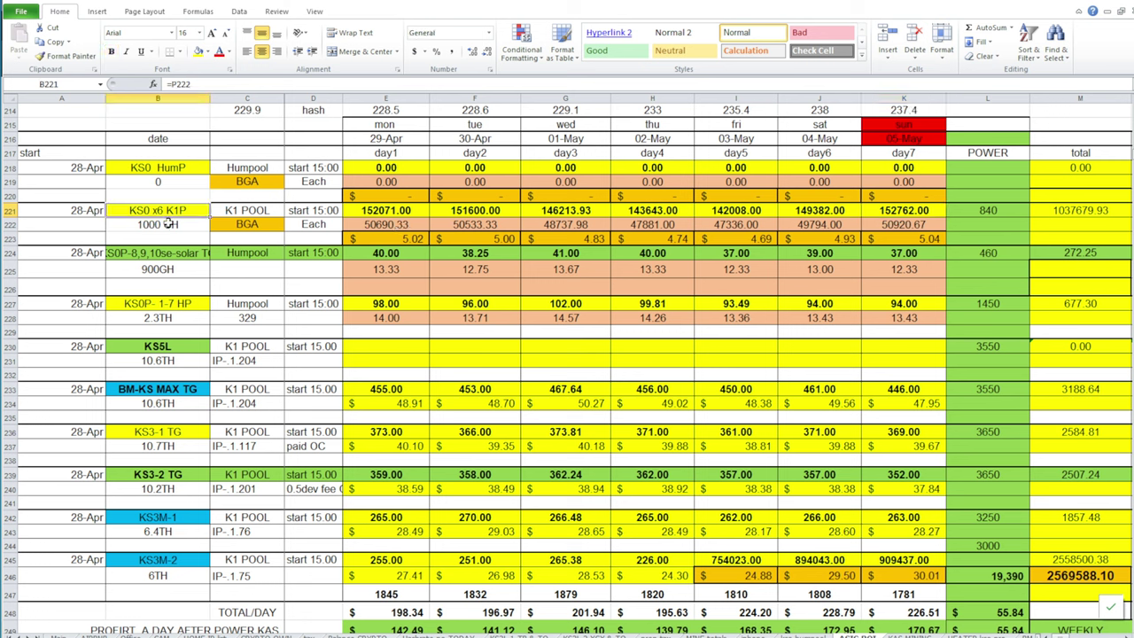
{"action": "left_click", "coordinate": [171, 224]}
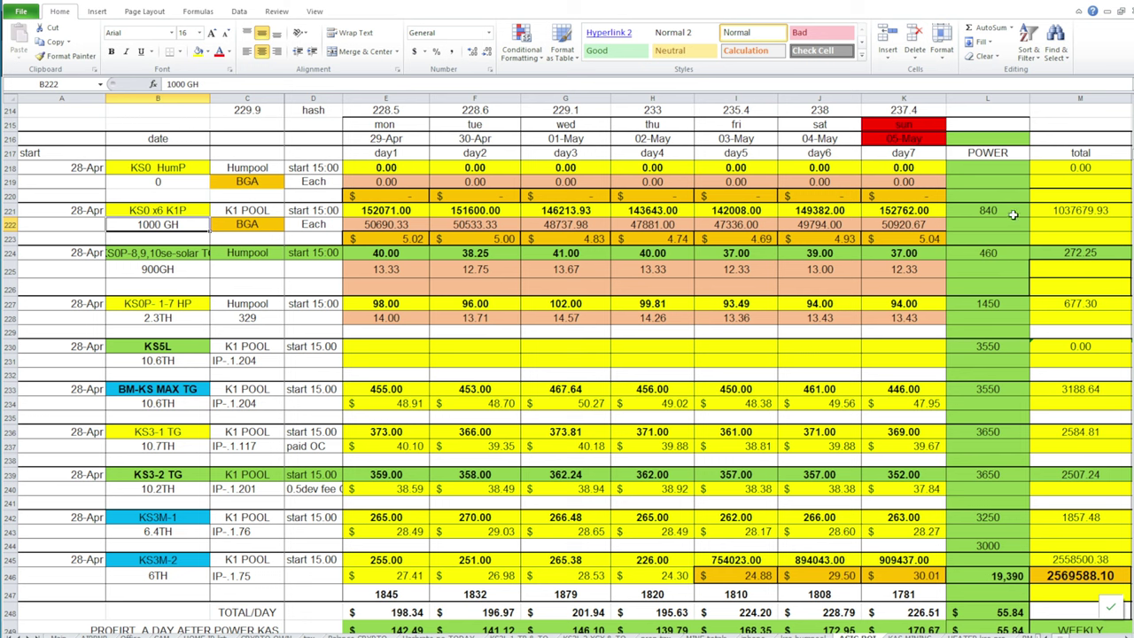
{"action": "left_click", "coordinate": [1058, 211]}
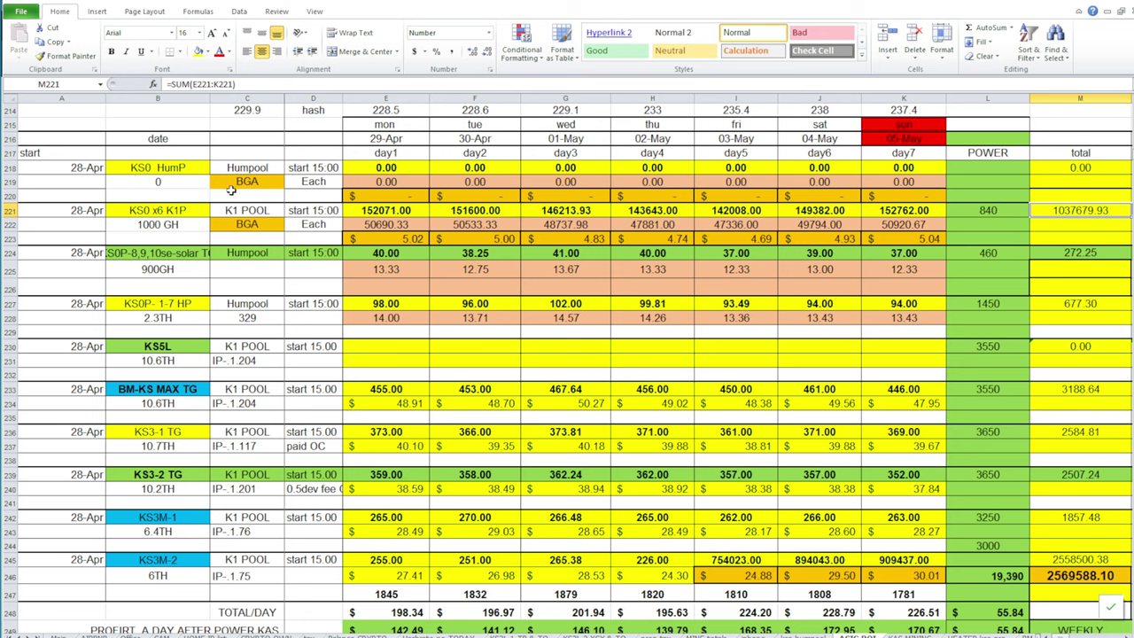
{"action": "left_click", "coordinate": [179, 171]}
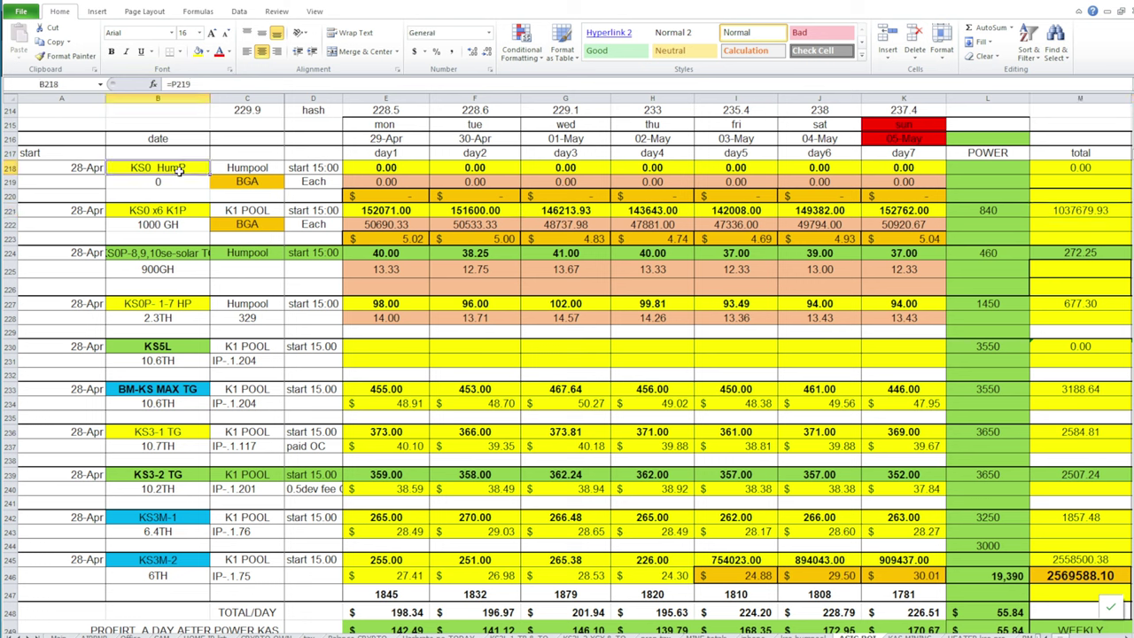
Label the KS3M-2 miner as BGA in cell D246, beside its IP entry
{"action": "left_click", "coordinate": [170, 549]}
{"action": "left_click", "coordinate": [257, 573]}
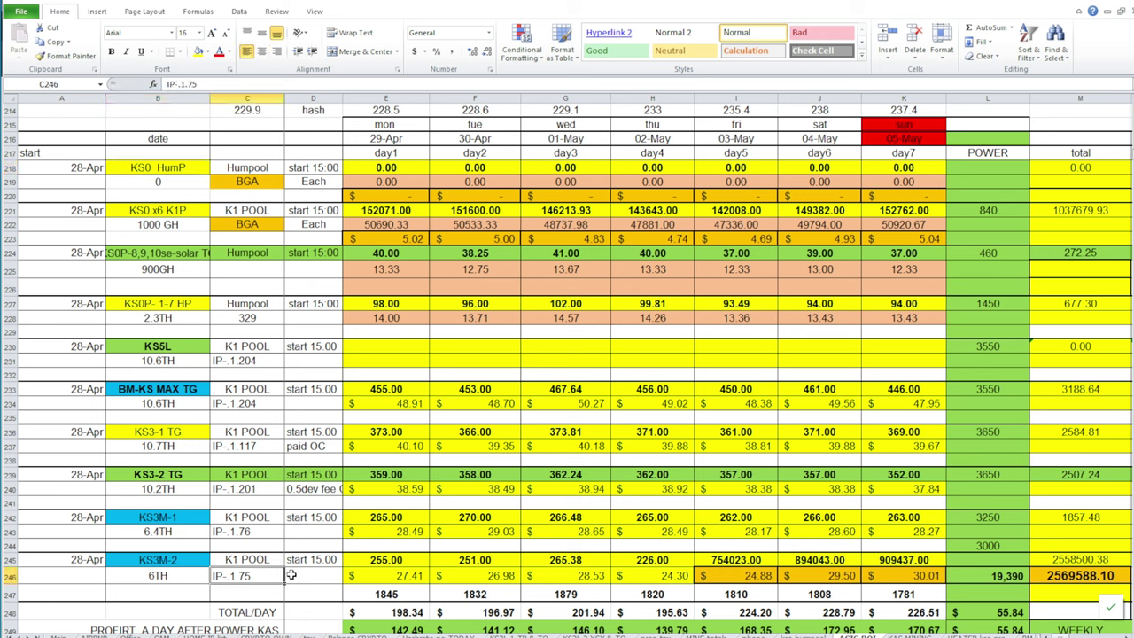
{"action": "left_click", "coordinate": [291, 576]}
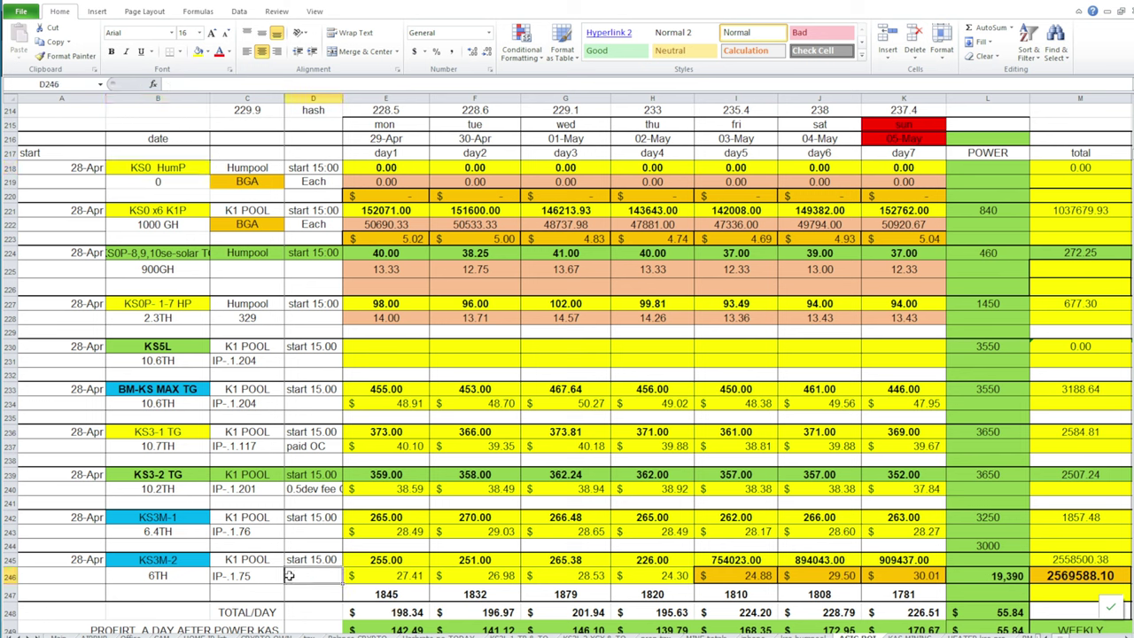
{"action": "type", "text": "BGA"}
{"action": "key", "text": "Tab"}
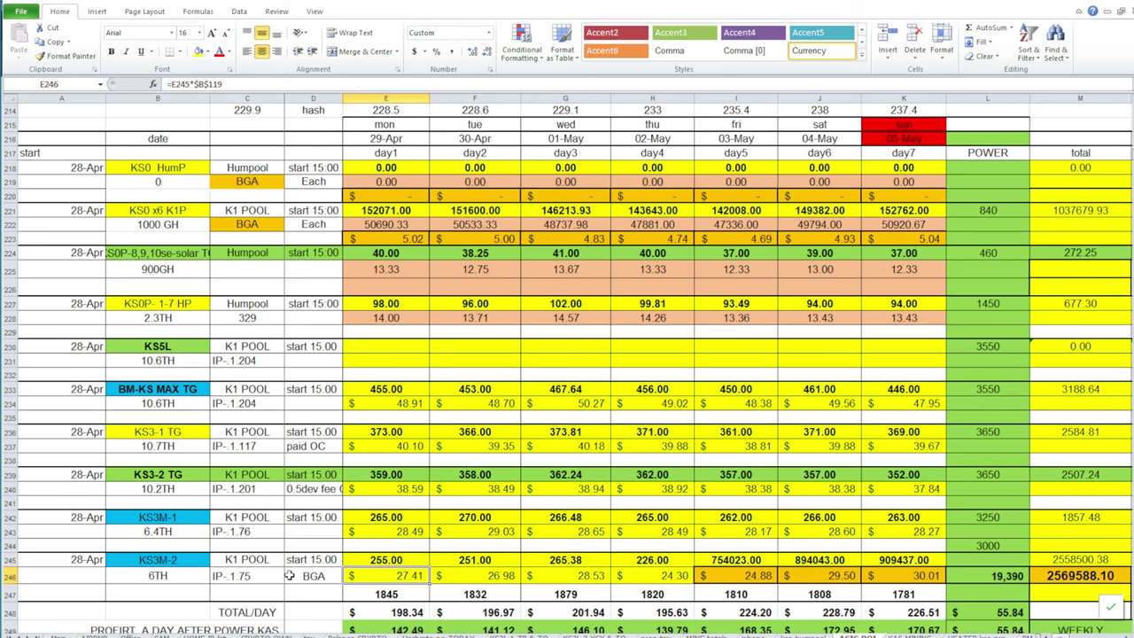
{"action": "left_click", "coordinate": [315, 581]}
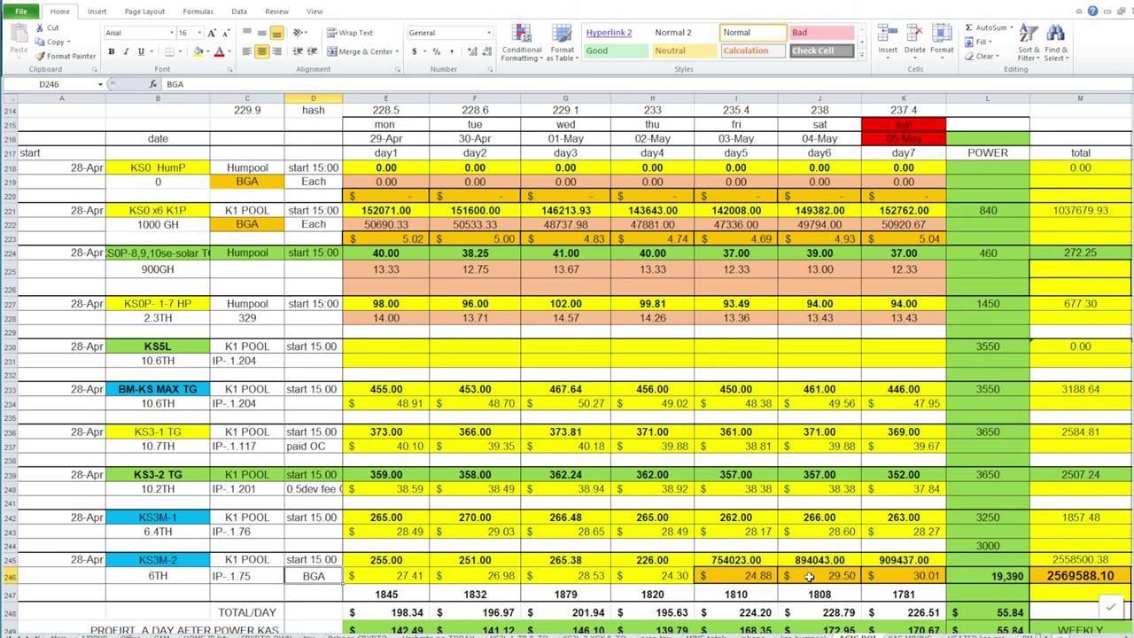
Fill the KS3M-2 miner's BGA label in cell D246 with orange
{"action": "left_click", "coordinate": [1092, 214]}
{"action": "left_click", "coordinate": [895, 558]}
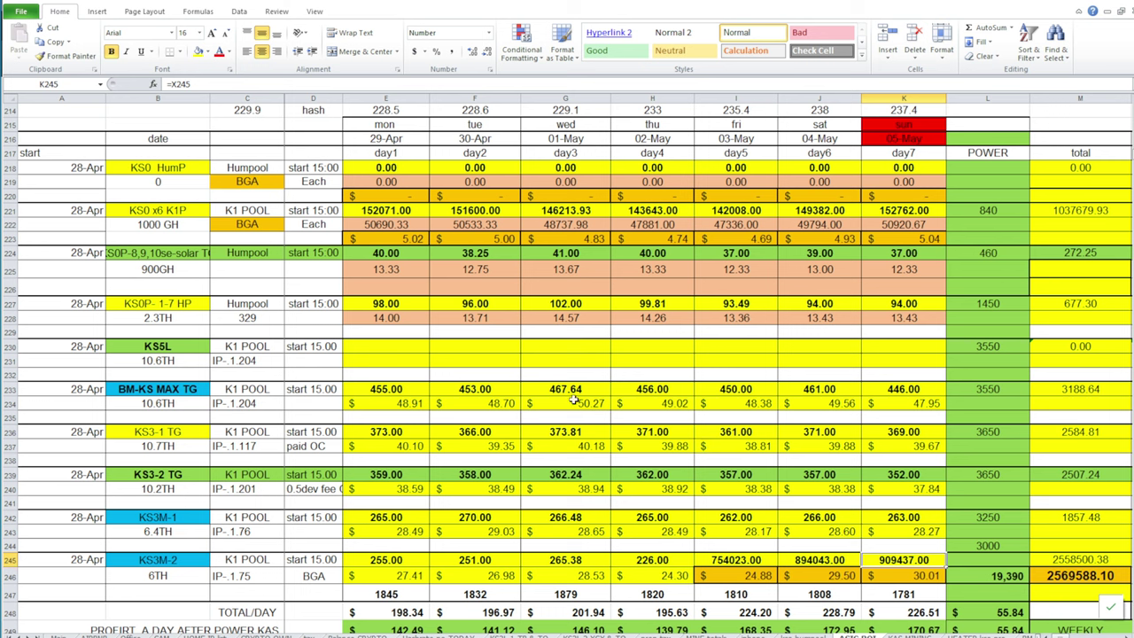
{"action": "left_click", "coordinate": [303, 573]}
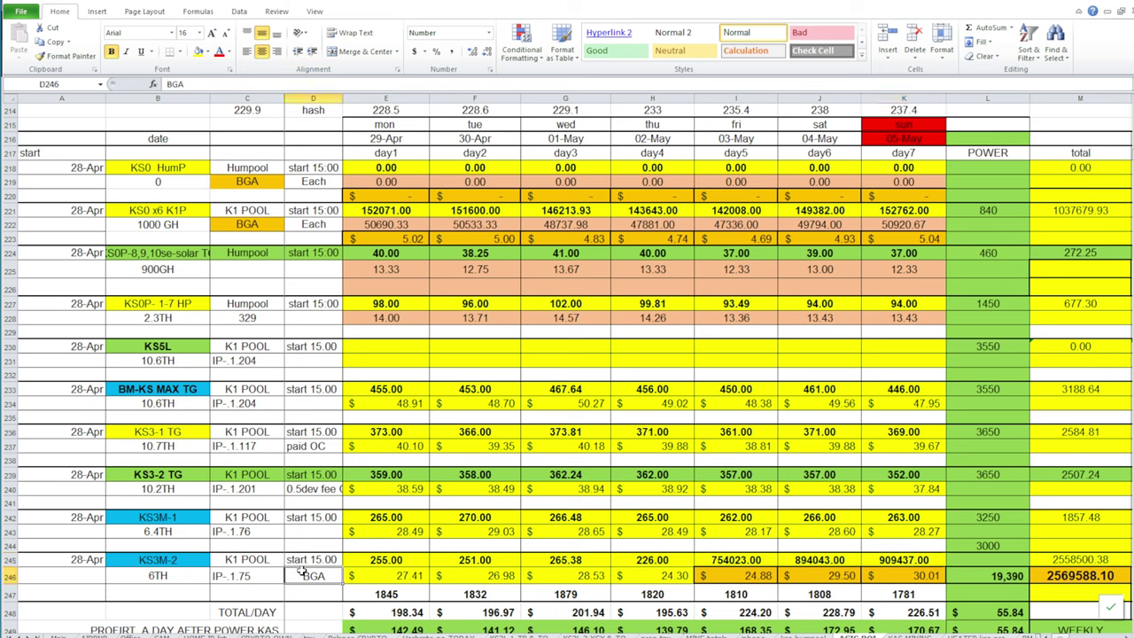
{"action": "left_click", "coordinate": [204, 51]}
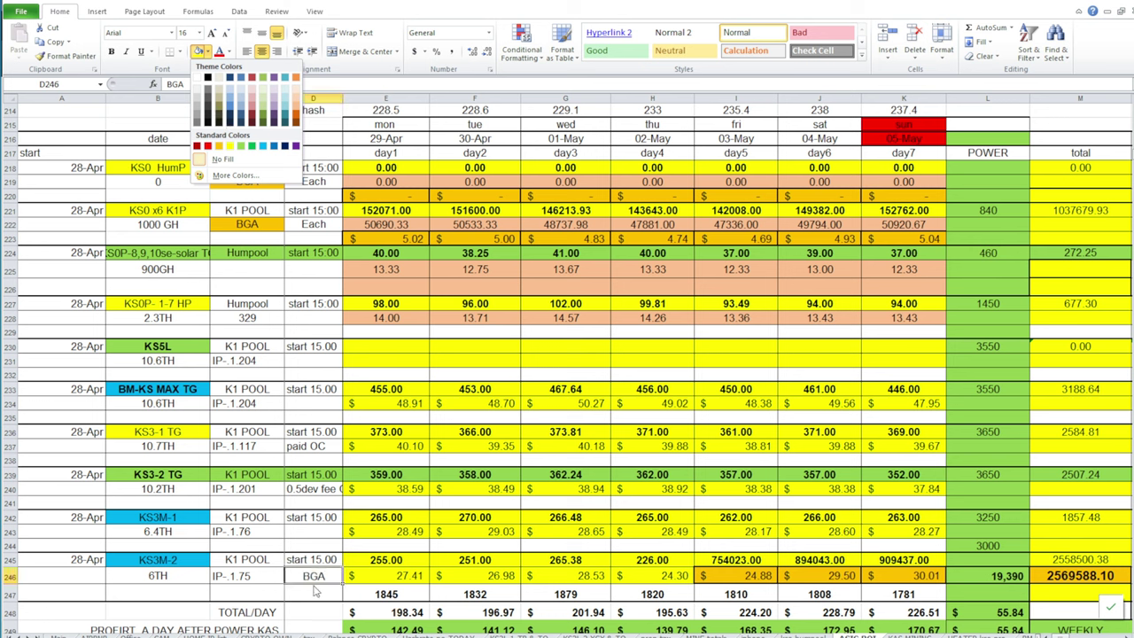
{"action": "left_click", "coordinate": [219, 145]}
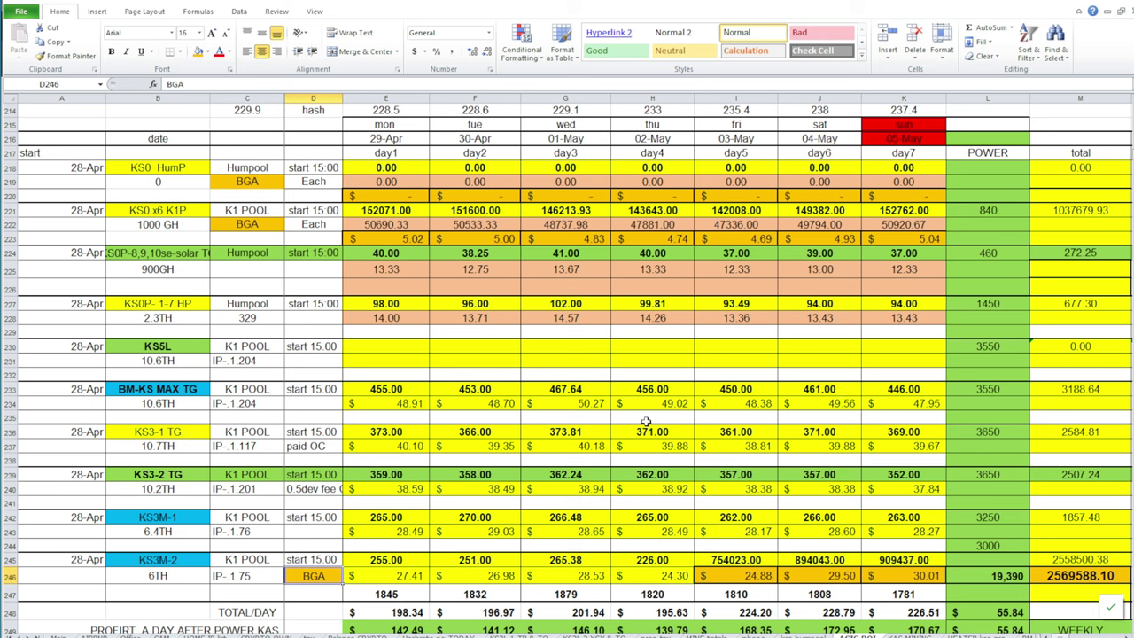
Check the total in M246, and compare the KS0P-8,9,10 solar miners' daily amounts with their weekly total
{"action": "left_click", "coordinate": [1078, 577]}
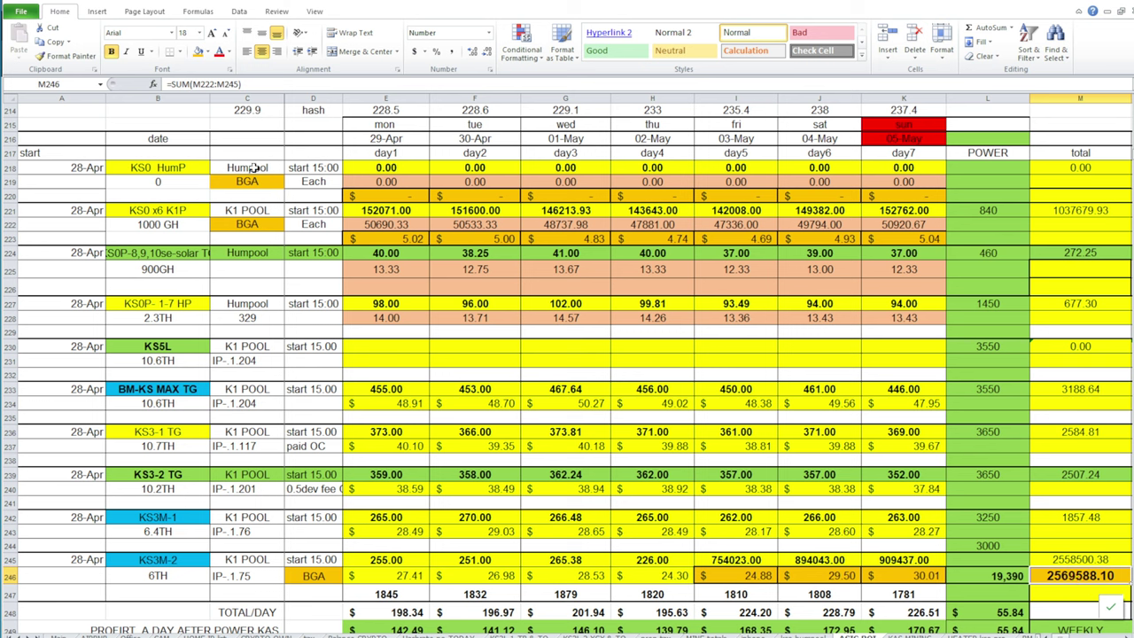
{"action": "left_click", "coordinate": [390, 255]}
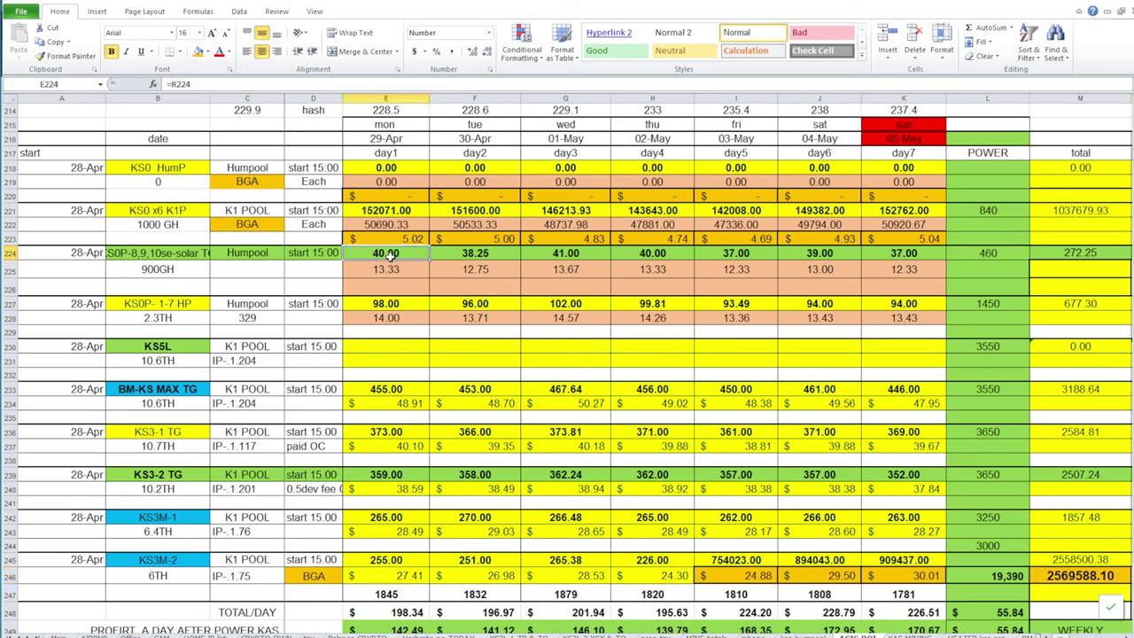
{"action": "left_click_drag", "start_coordinate": [390, 255], "coordinate": [870, 257]}
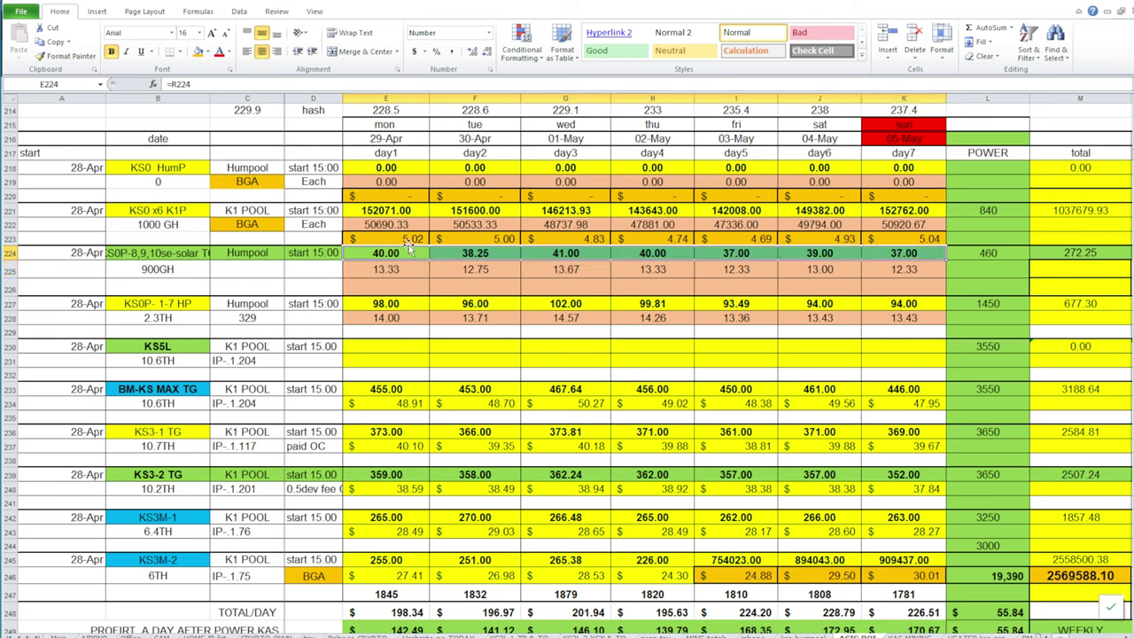
{"action": "left_click", "coordinate": [898, 253]}
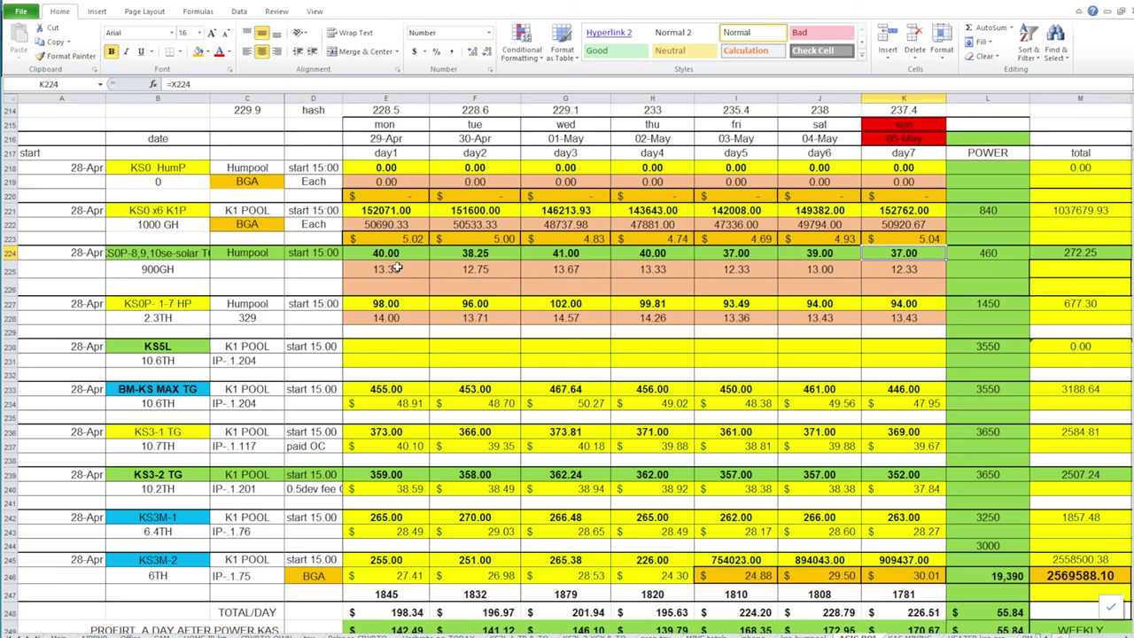
{"action": "left_click", "coordinate": [1090, 255]}
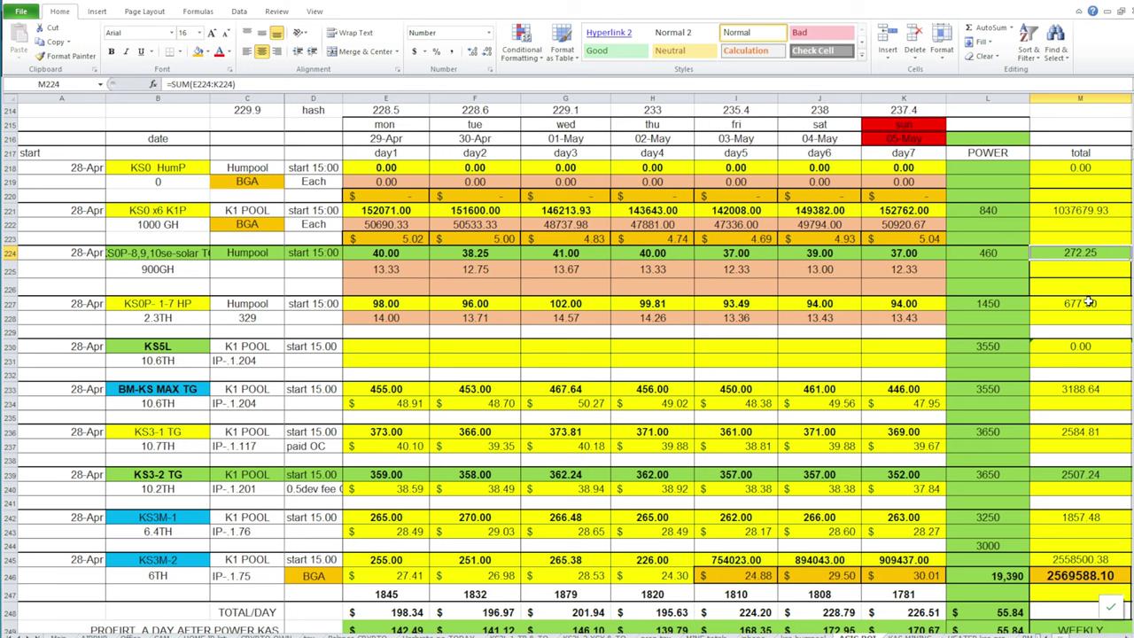
Review the KS0P 1-7 HP miners' daily amounts from 29-Apr to 05-May and their weekly total
{"action": "key", "text": "Down"}
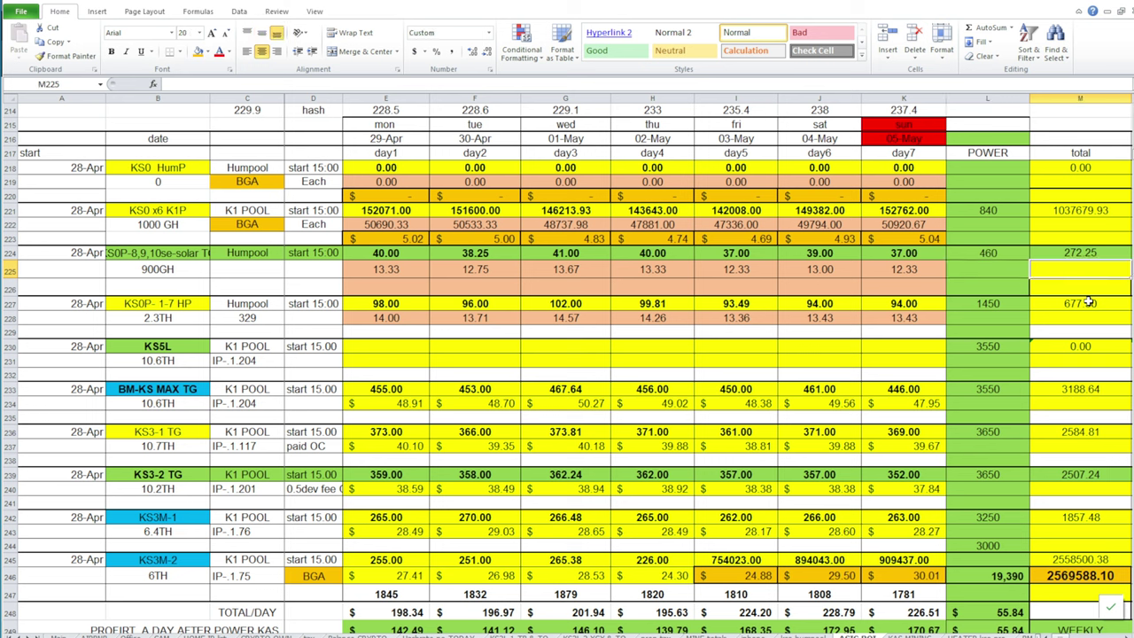
{"action": "key", "text": "Down"}
{"action": "key", "text": "Down"}
{"action": "key", "text": "Down"}
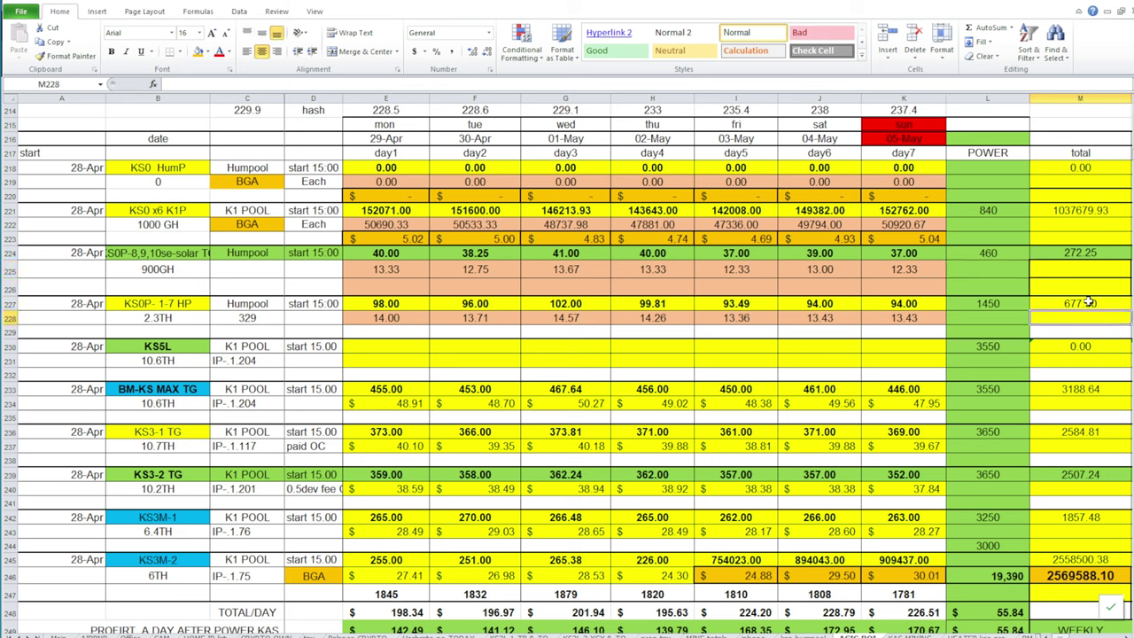
{"action": "key", "text": "Left"}
{"action": "key", "text": "Left"}
{"action": "key", "text": "Left"}
{"action": "key", "text": "Left"}
{"action": "key", "text": "Left"}
{"action": "key", "text": "Left"}
{"action": "key", "text": "Left"}
{"action": "key", "text": "Up"}
{"action": "key", "text": "Left"}
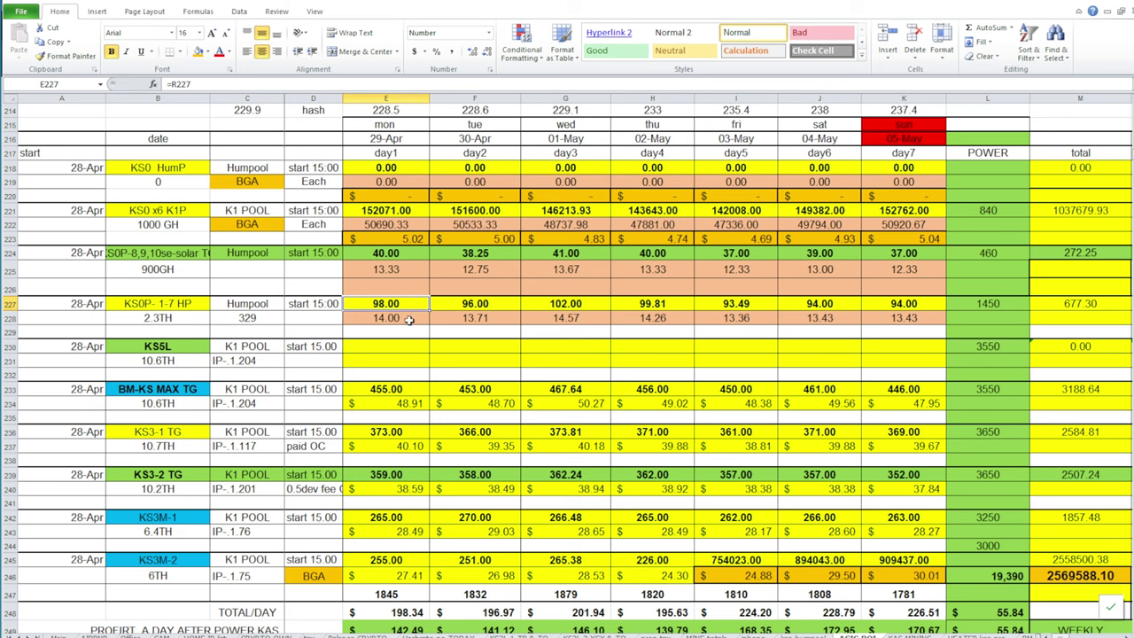
{"action": "left_click", "coordinate": [896, 304]}
{"action": "left_click", "coordinate": [1087, 302]}
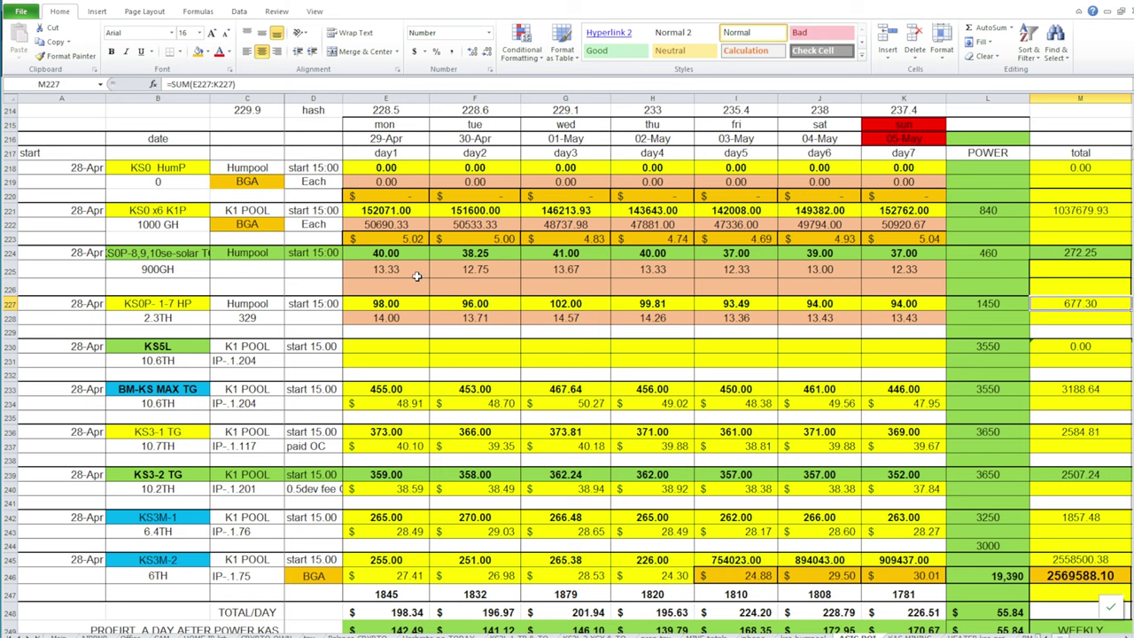
Check the KS0P 1-7 HP, KS5L and BM-KS MAX TG miner entries, including the BM-KS MAX TG amounts for 29-Apr and 05-May
{"action": "left_click", "coordinate": [176, 304]}
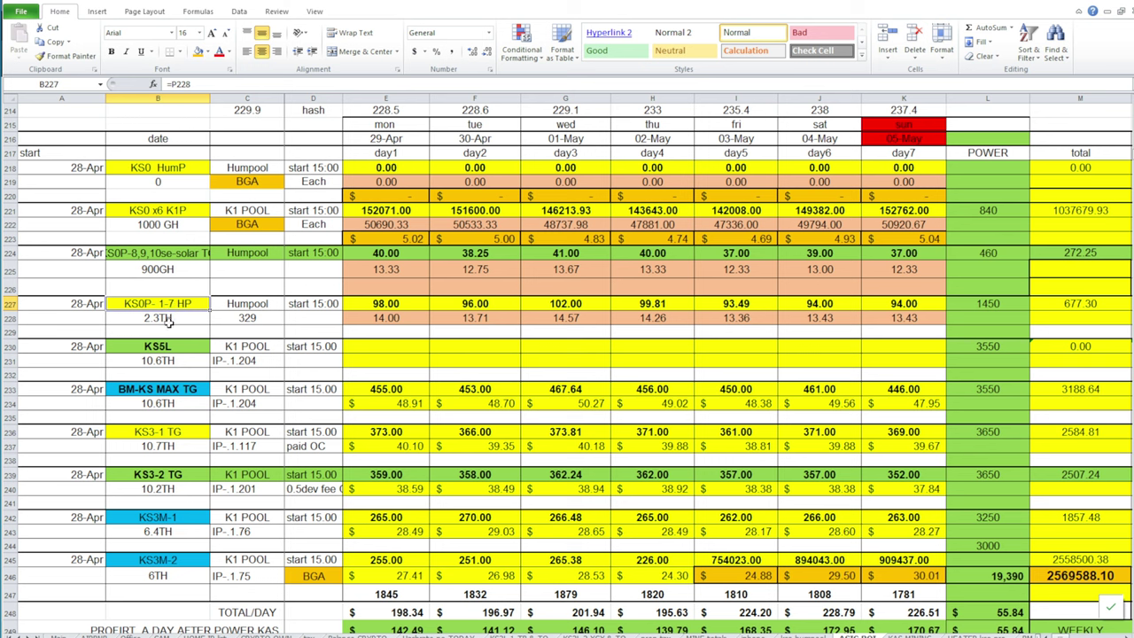
{"action": "left_click", "coordinate": [184, 320]}
{"action": "left_click", "coordinate": [175, 350]}
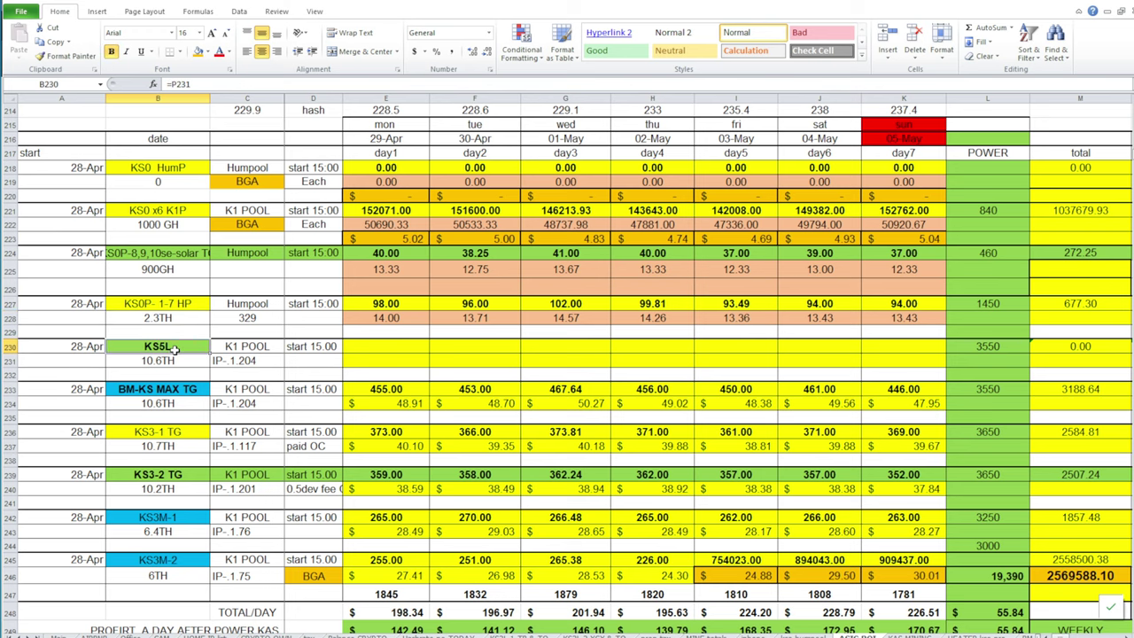
{"action": "scroll", "coordinate": [174, 350], "scroll_direction": "down", "scroll_amount": 1}
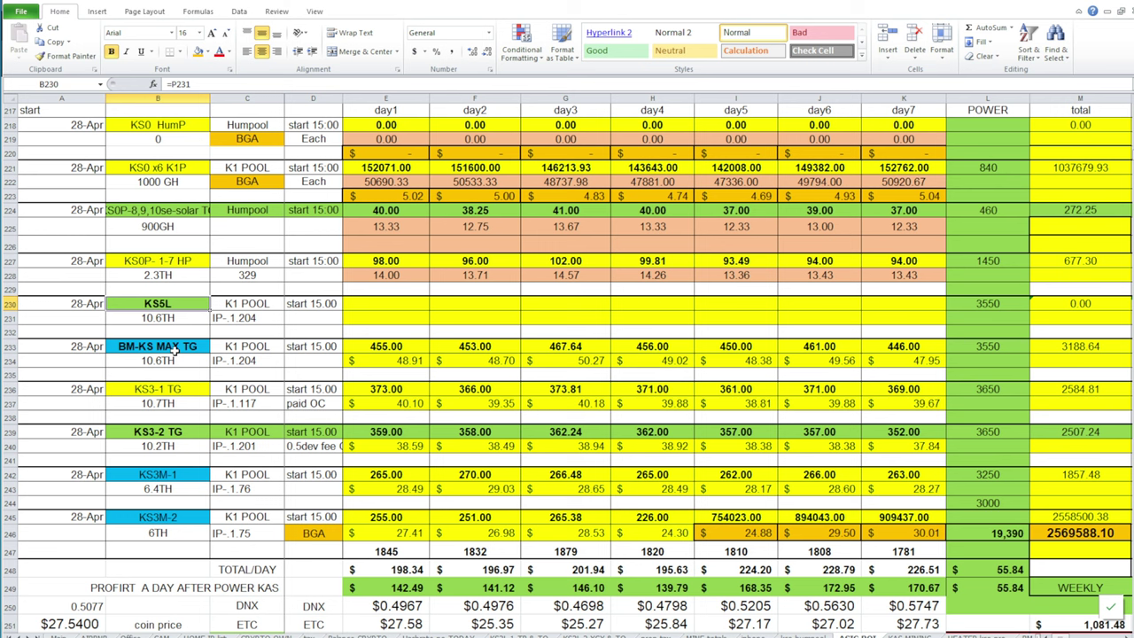
{"action": "left_click", "coordinate": [151, 347]}
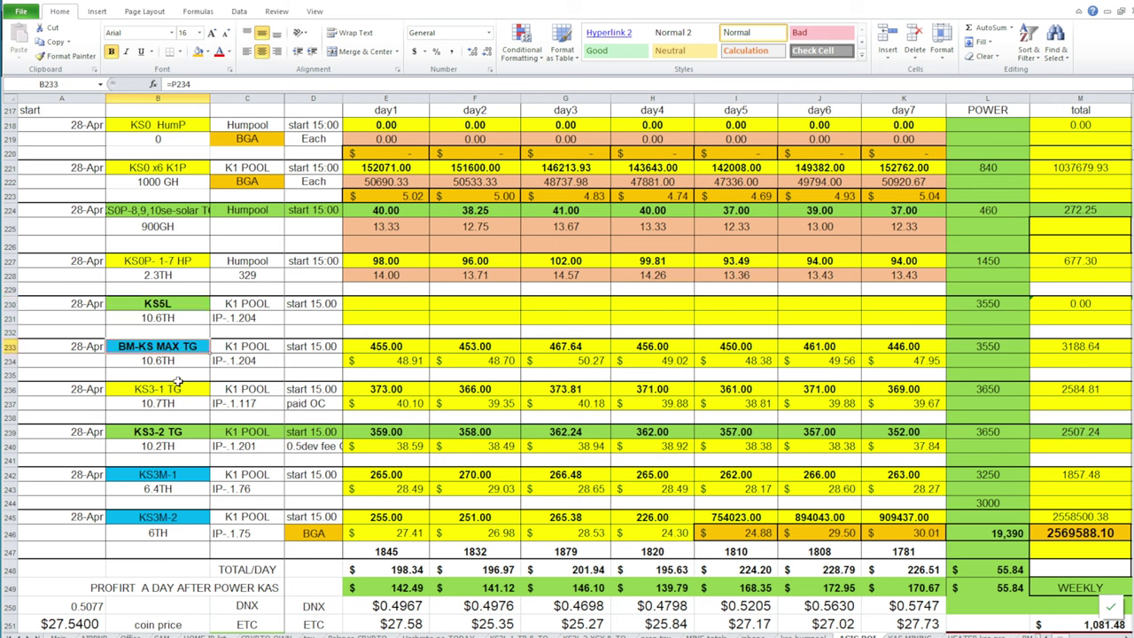
{"action": "left_click", "coordinate": [174, 360]}
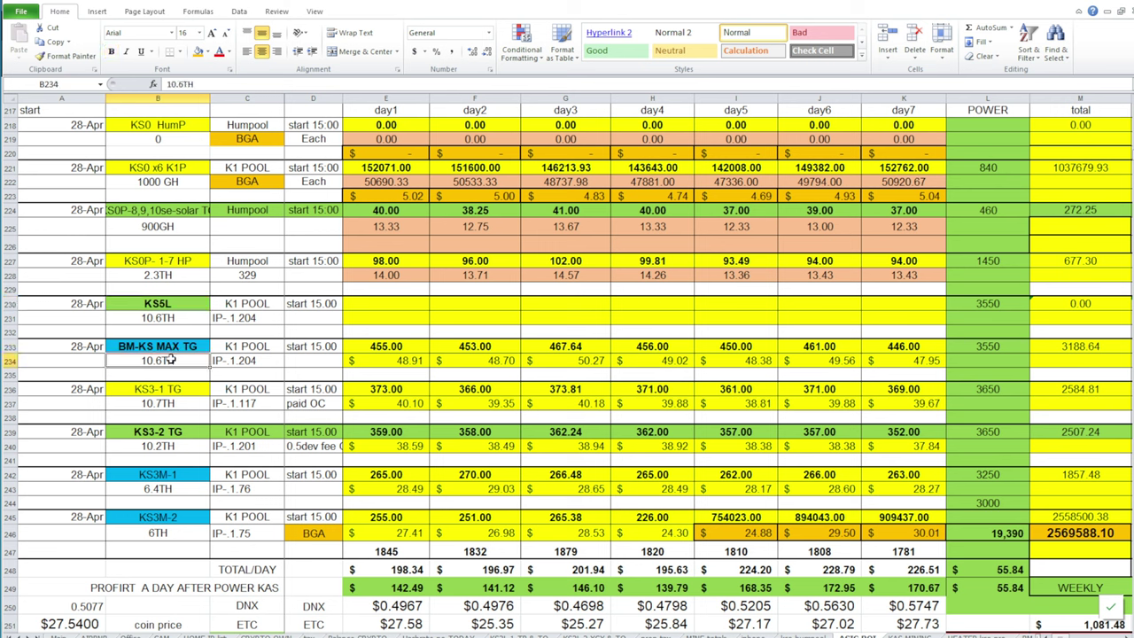
{"action": "left_click", "coordinate": [386, 345]}
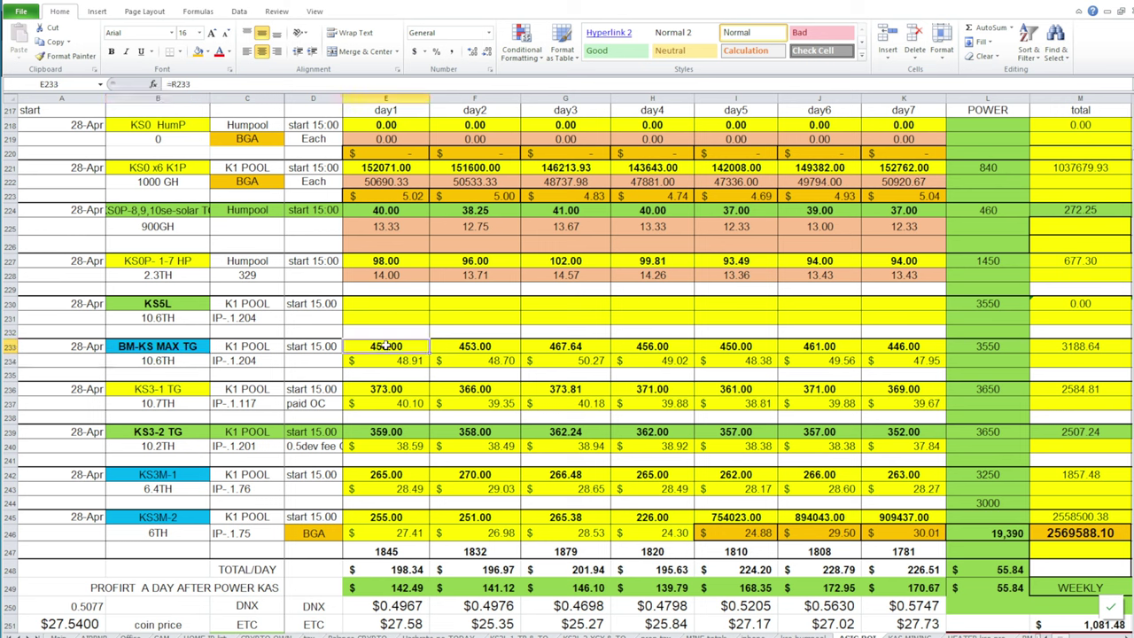
{"action": "left_click", "coordinate": [913, 347]}
Compare the network hash values above the daily columns for 29-Apr and 05-May
{"action": "scroll", "coordinate": [914, 348], "scroll_direction": "up", "scroll_amount": 3}
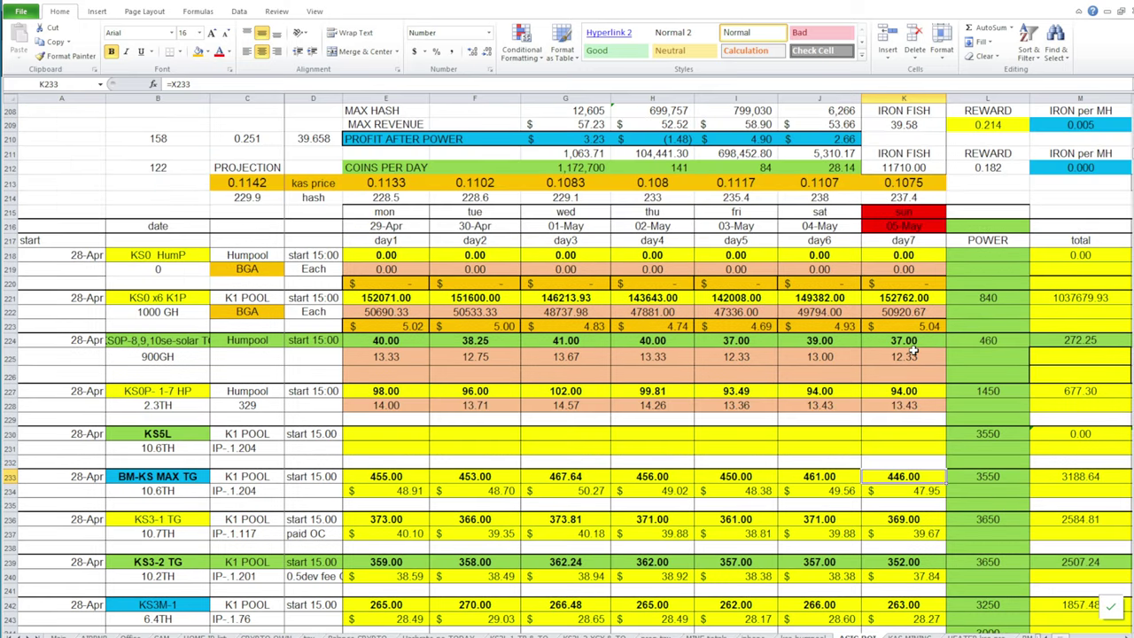
{"action": "left_click", "coordinate": [408, 199]}
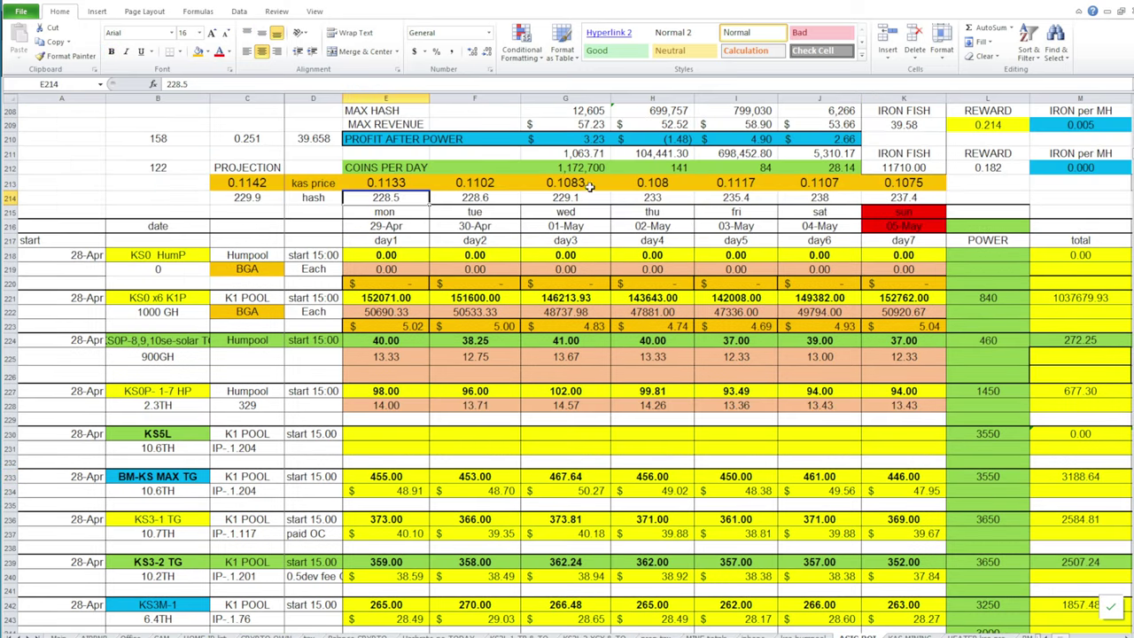
{"action": "left_click", "coordinate": [918, 198]}
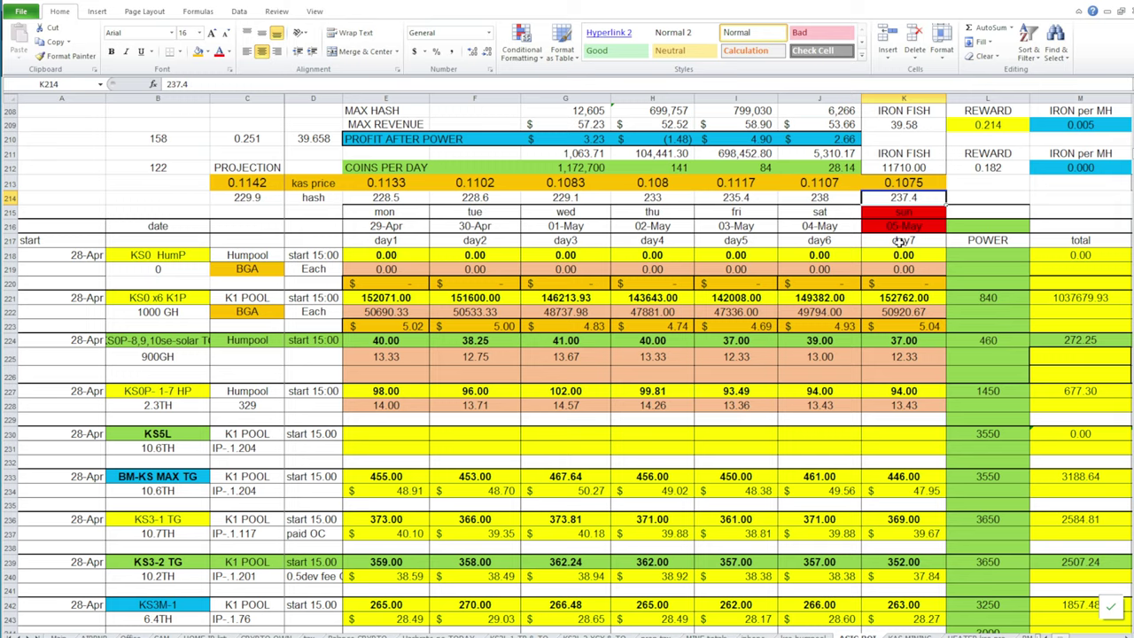
Compare the BM-KS MAX TG miner's first-day and last-day amounts and check the date of day 7
{"action": "scroll", "coordinate": [889, 291], "scroll_direction": "down", "scroll_amount": 2}
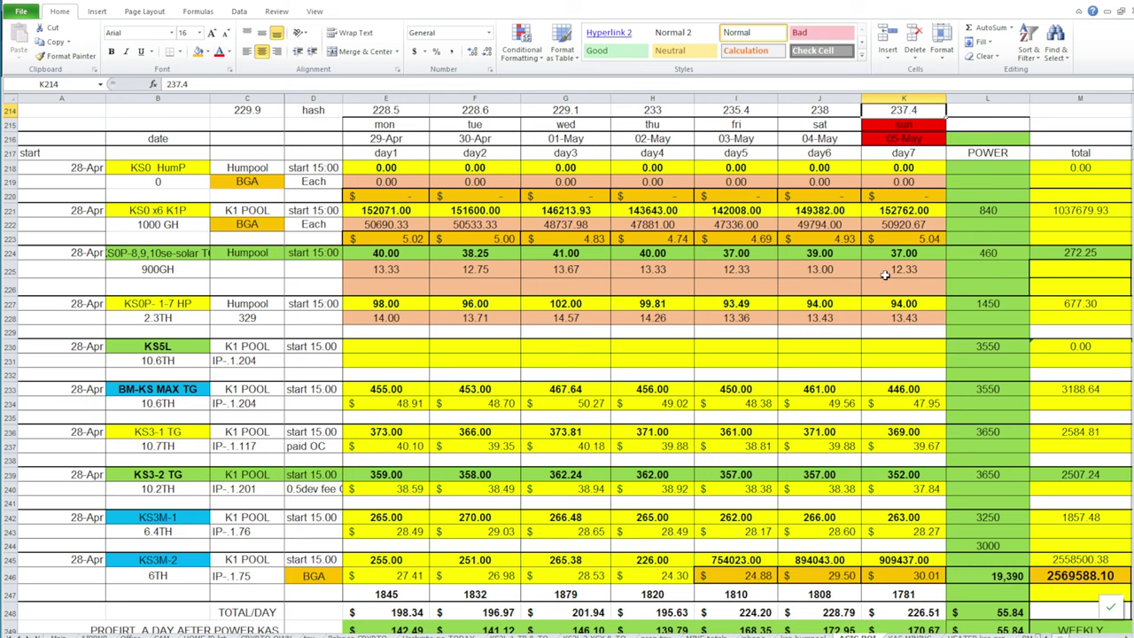
{"action": "left_click", "coordinate": [399, 392]}
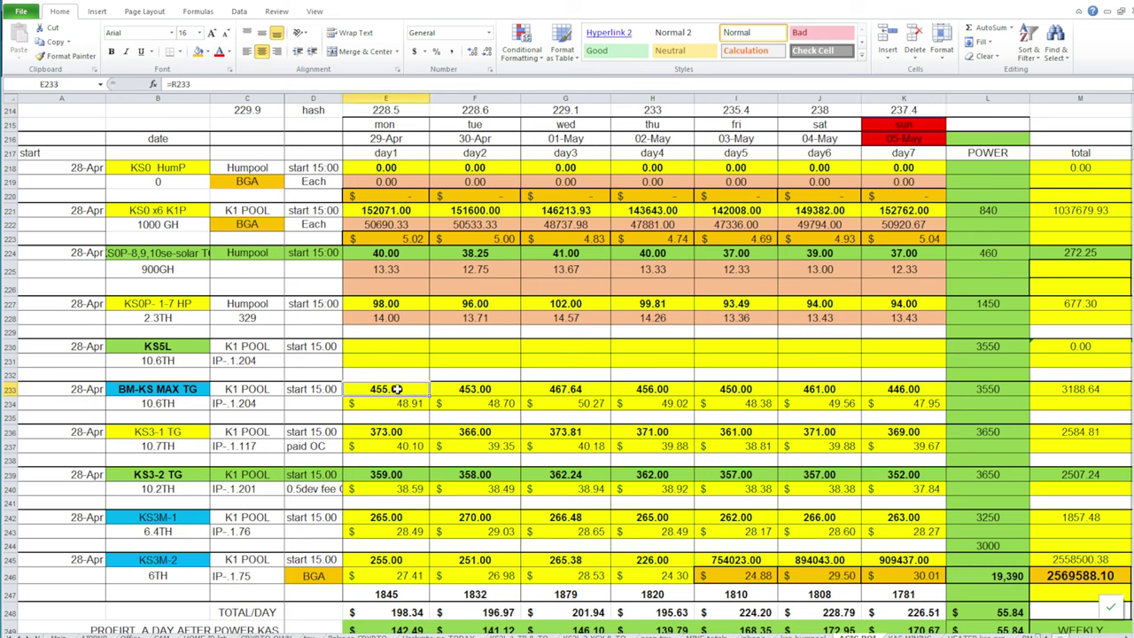
{"action": "left_click", "coordinate": [904, 391]}
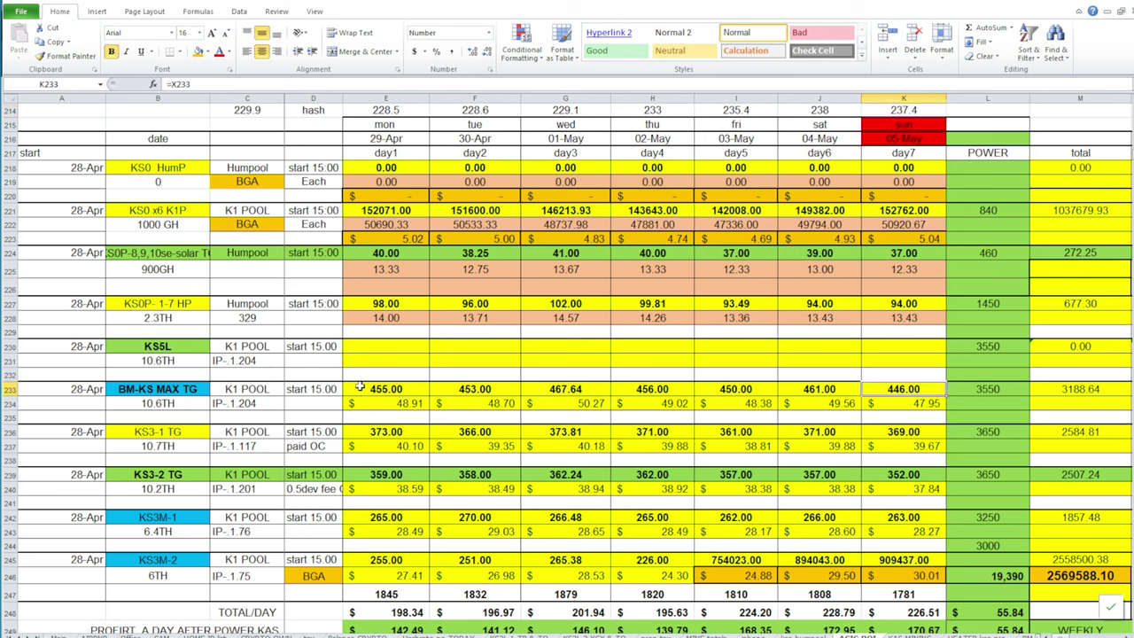
{"action": "left_click", "coordinate": [376, 394]}
{"action": "left_click", "coordinate": [909, 391]}
{"action": "left_click", "coordinate": [901, 142]}
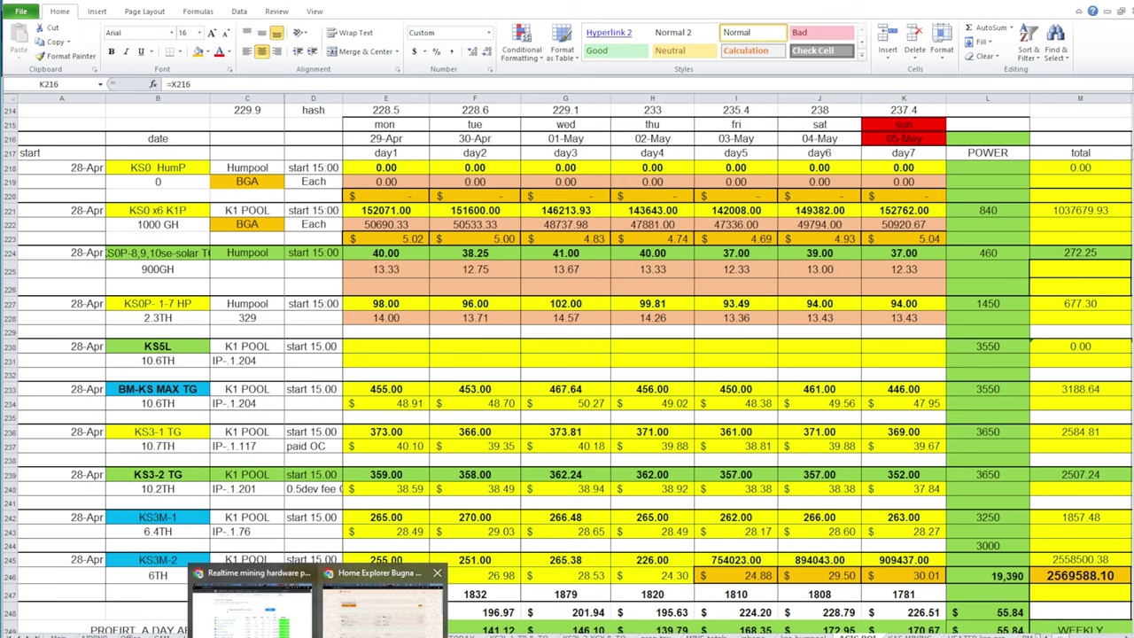
Switch to the browser and examine the Kaspa hashrate, current reward and next reduction on kas.fyi
{"action": "left_click", "coordinate": [281, 625]}
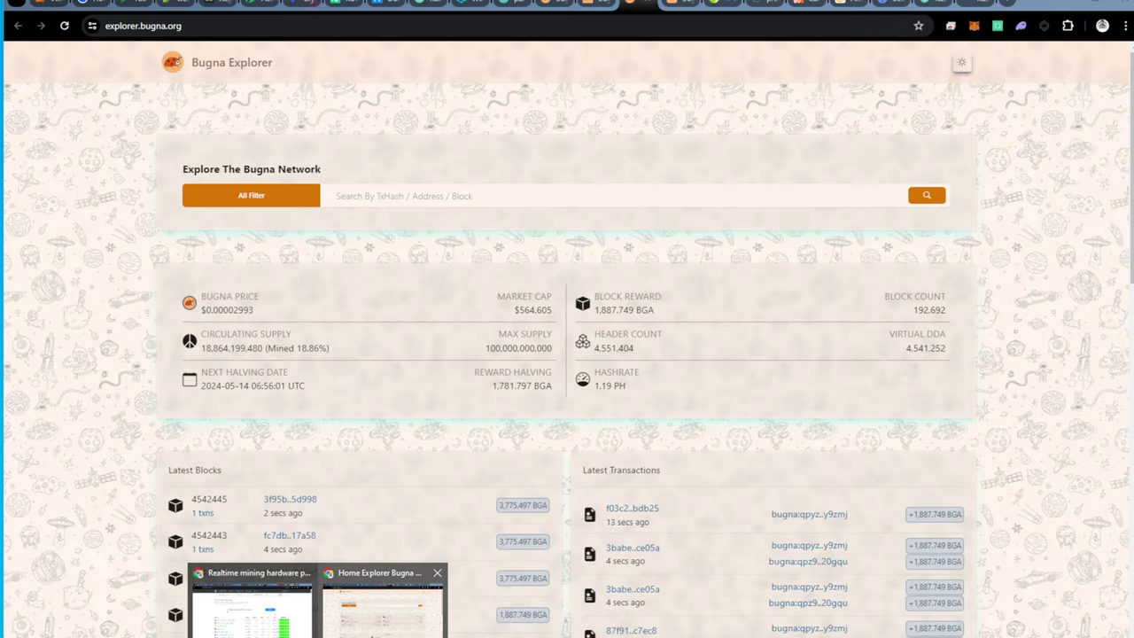
{"action": "left_click", "coordinate": [383, 601]}
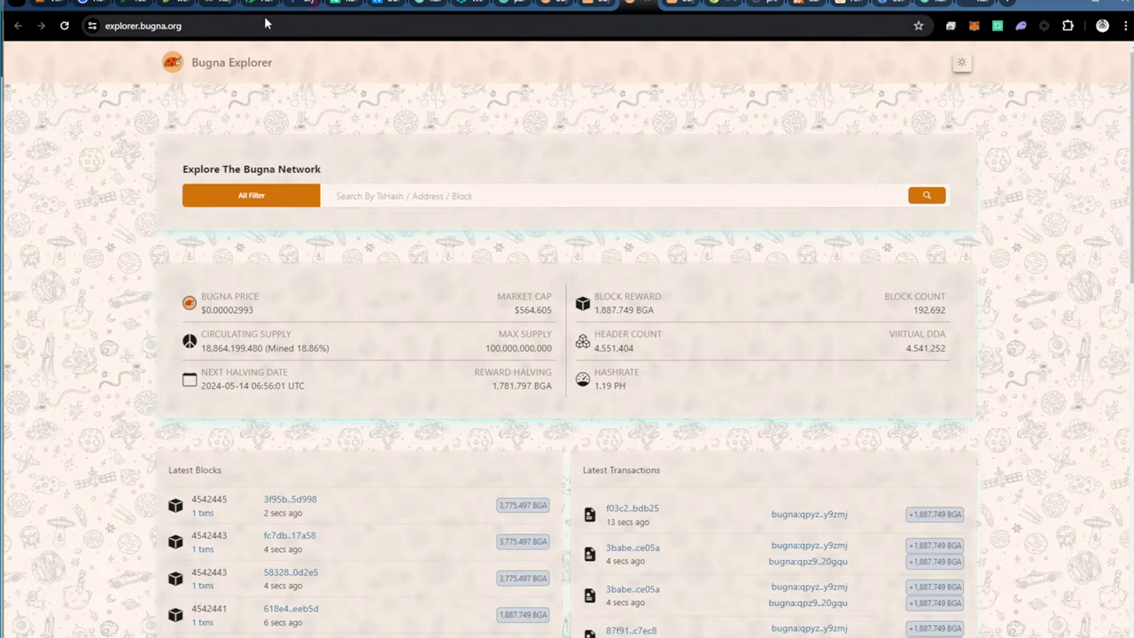
{"action": "left_click", "coordinate": [942, 4]}
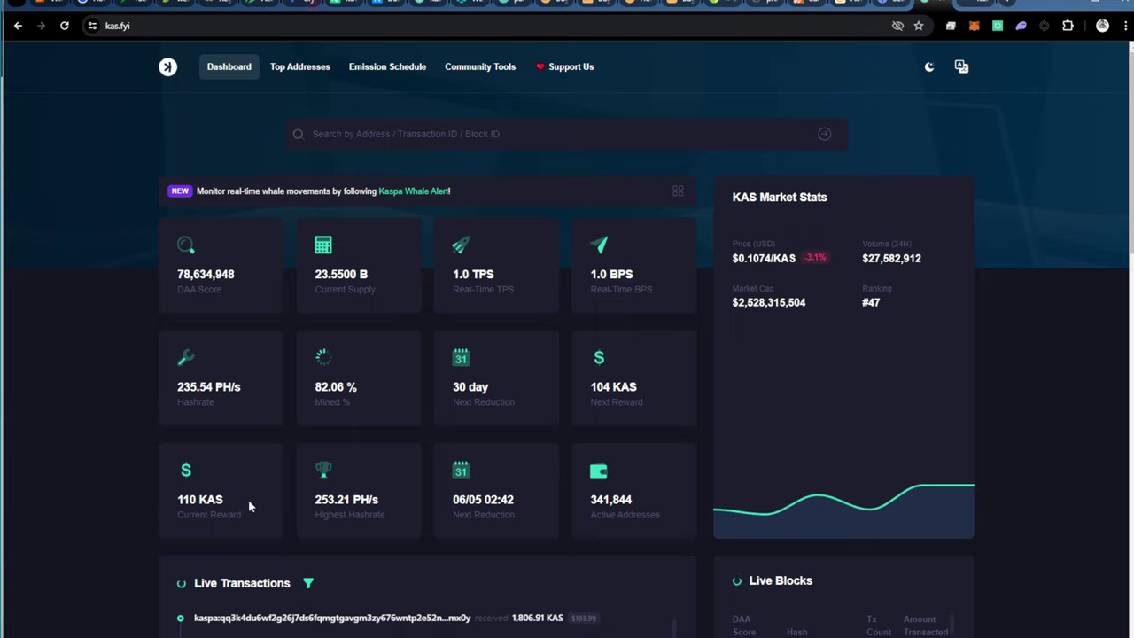
Examine the Kaspa emission schedule PDF, highlighting the month 31 row that starts the 3rd Year Chromatic Phase
{"action": "left_click", "coordinate": [970, 7]}
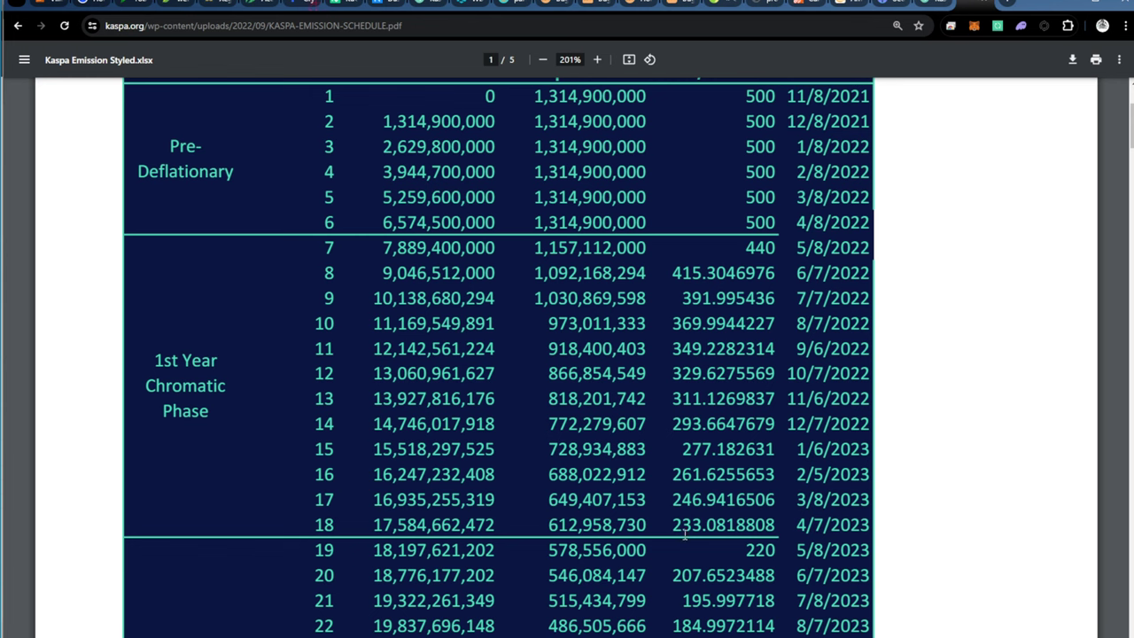
{"action": "scroll", "coordinate": [751, 431], "scroll_direction": "down", "scroll_amount": 5}
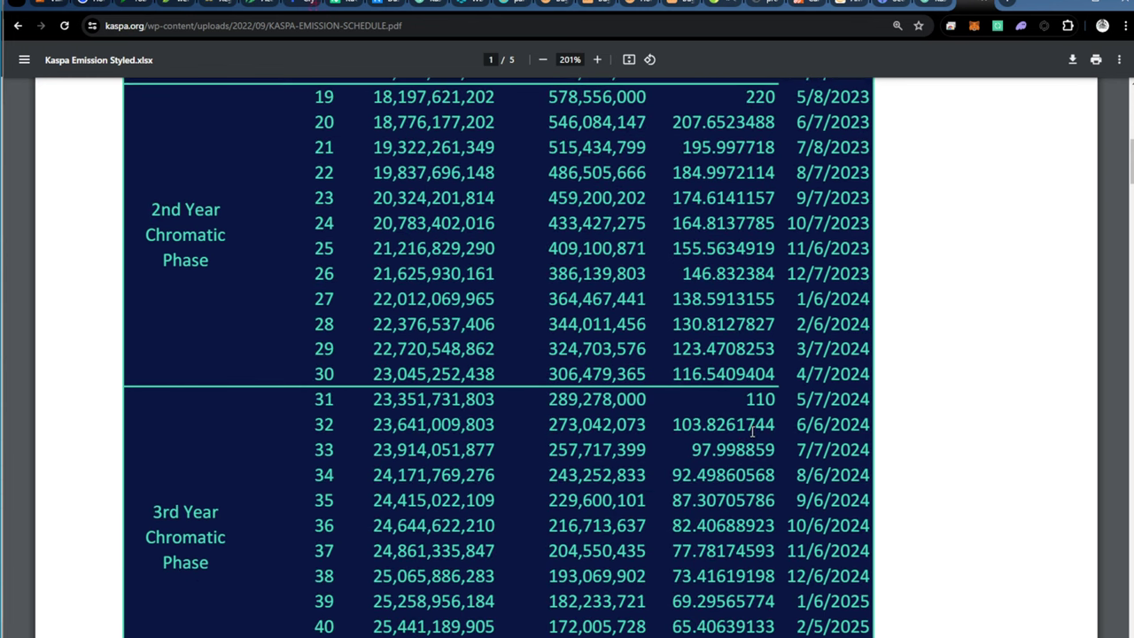
{"action": "left_click_drag", "start_coordinate": [747, 400], "coordinate": [846, 406]}
{"action": "left_click", "coordinate": [619, 402]}
{"action": "left_click_drag", "start_coordinate": [309, 408], "coordinate": [869, 401]}
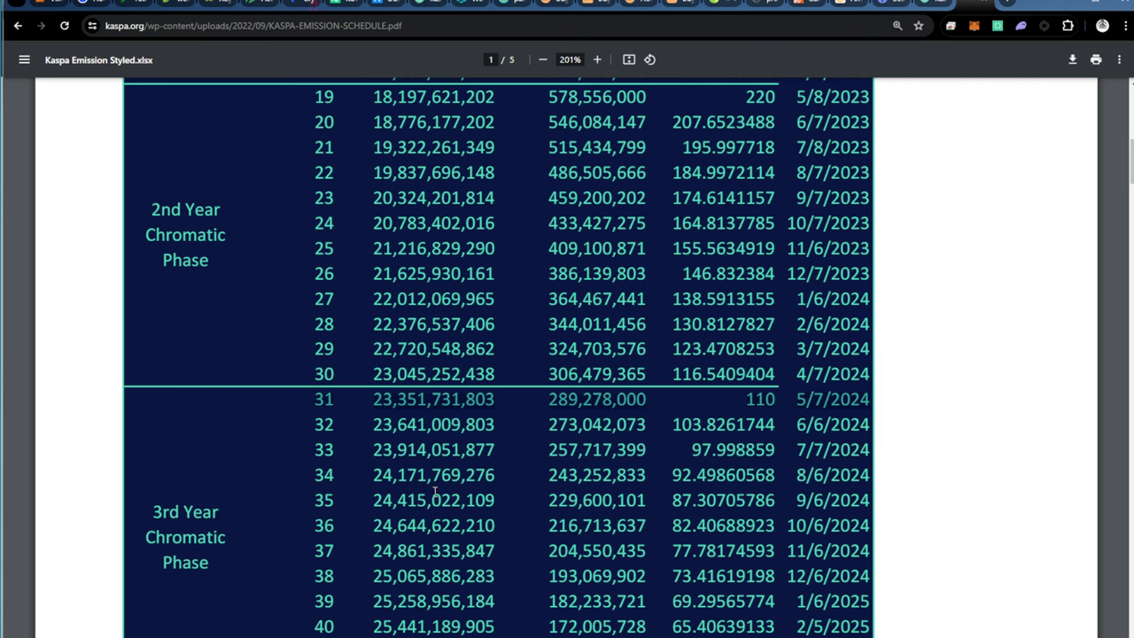
{"action": "scroll", "coordinate": [435, 491], "scroll_direction": "up", "scroll_amount": 7}
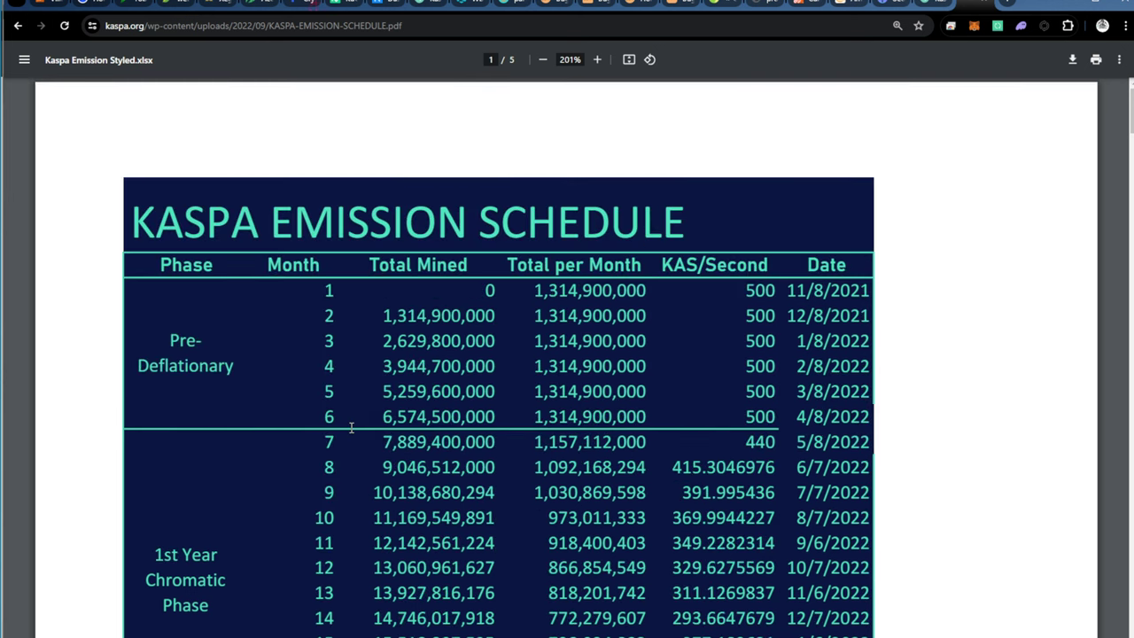
{"action": "scroll", "coordinate": [413, 479], "scroll_direction": "down", "scroll_amount": 5}
{"action": "scroll", "coordinate": [413, 479], "scroll_direction": "down", "scroll_amount": 1}
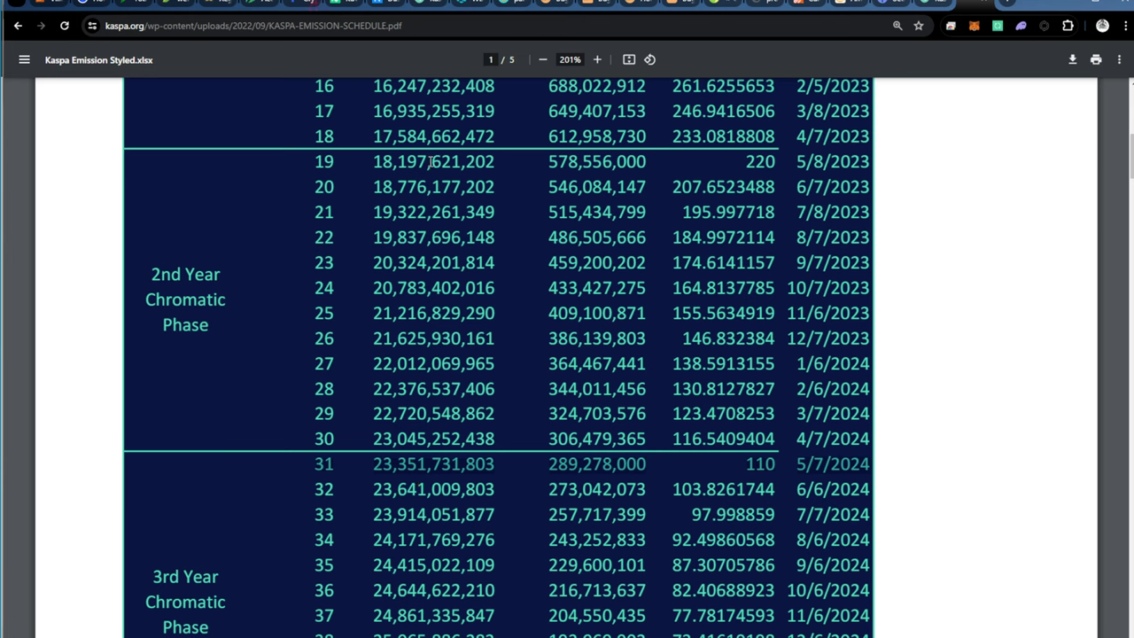
{"action": "scroll", "coordinate": [253, 449], "scroll_direction": "down", "scroll_amount": 3}
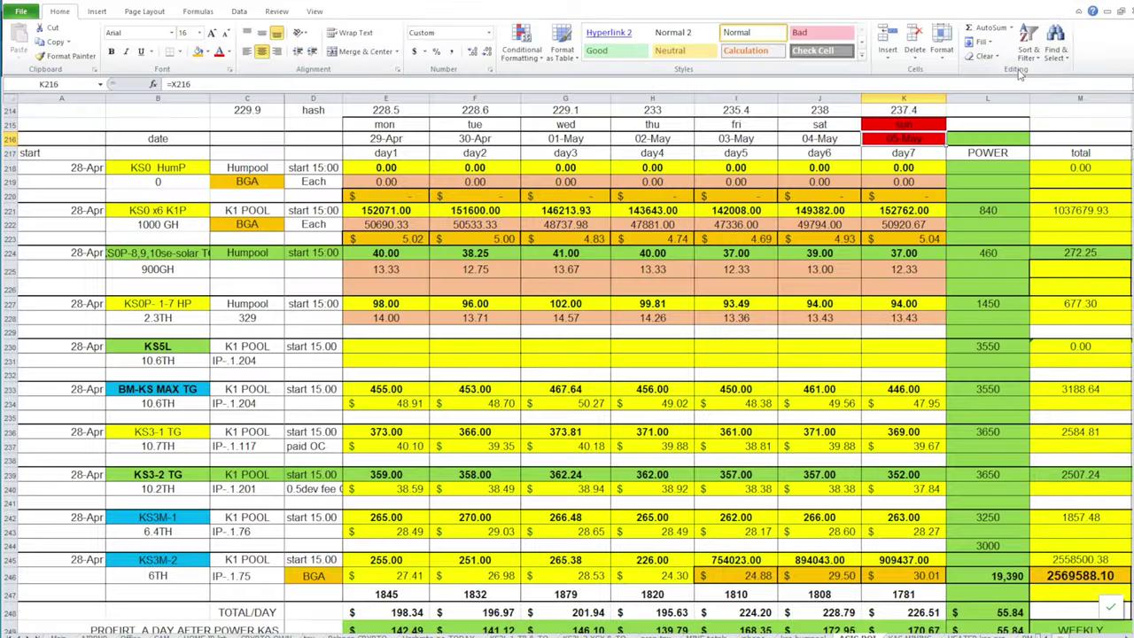
Compare the day 1 coin total and TOTAL/DAY, and the profit after power for days 1, 2 and 7
{"action": "scroll", "coordinate": [950, 224], "scroll_direction": "down", "scroll_amount": 3}
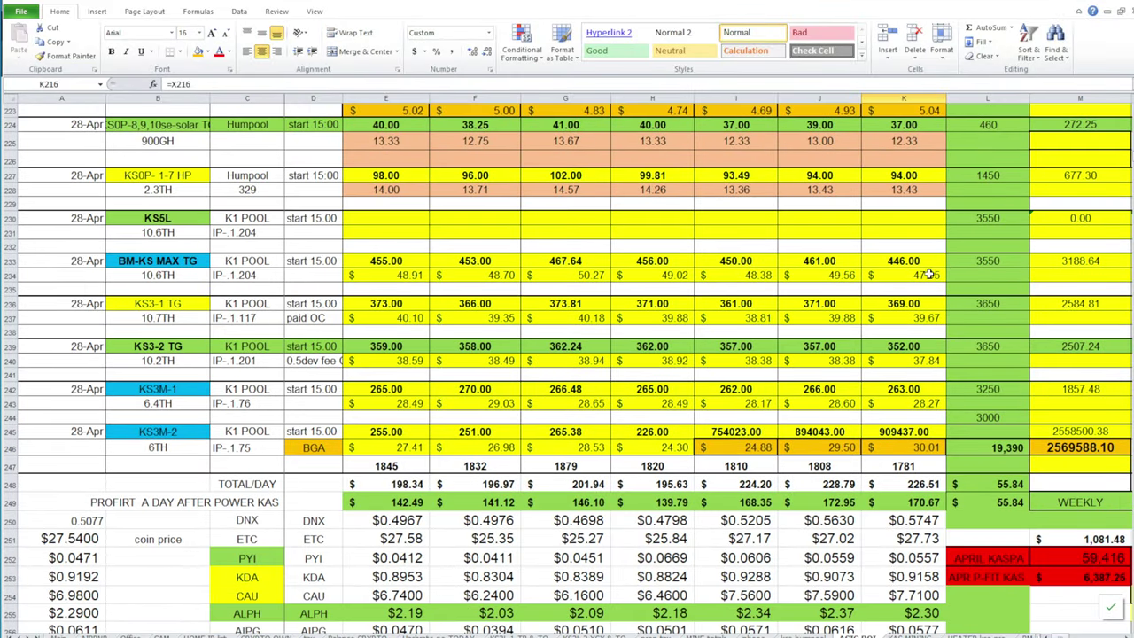
{"action": "left_click", "coordinate": [388, 466]}
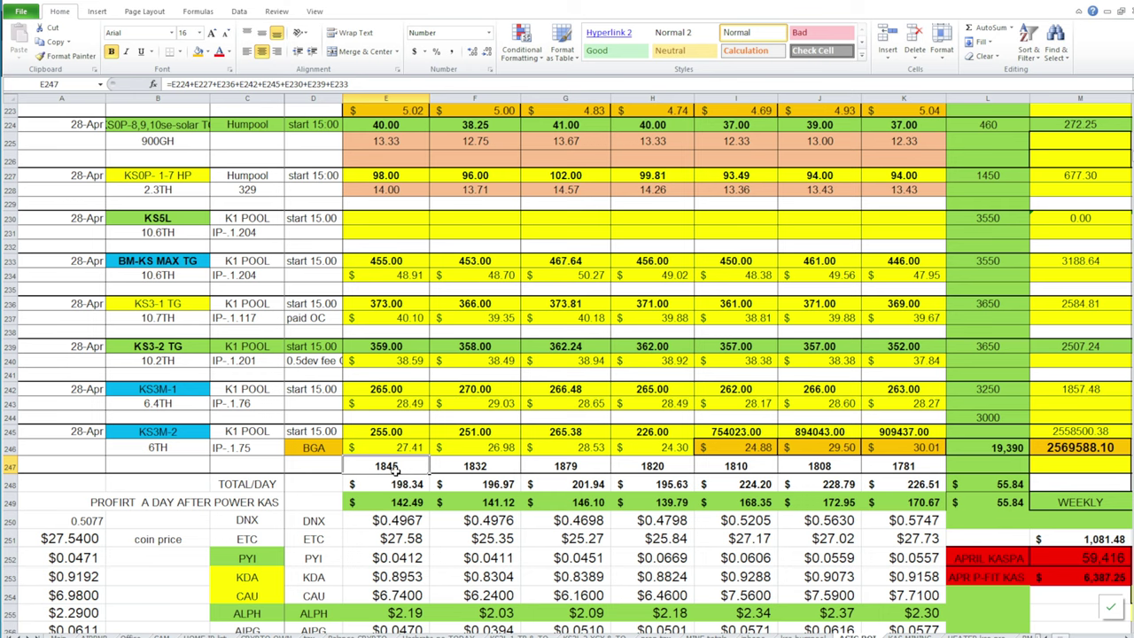
{"action": "scroll", "coordinate": [632, 432], "scroll_direction": "up", "scroll_amount": 1}
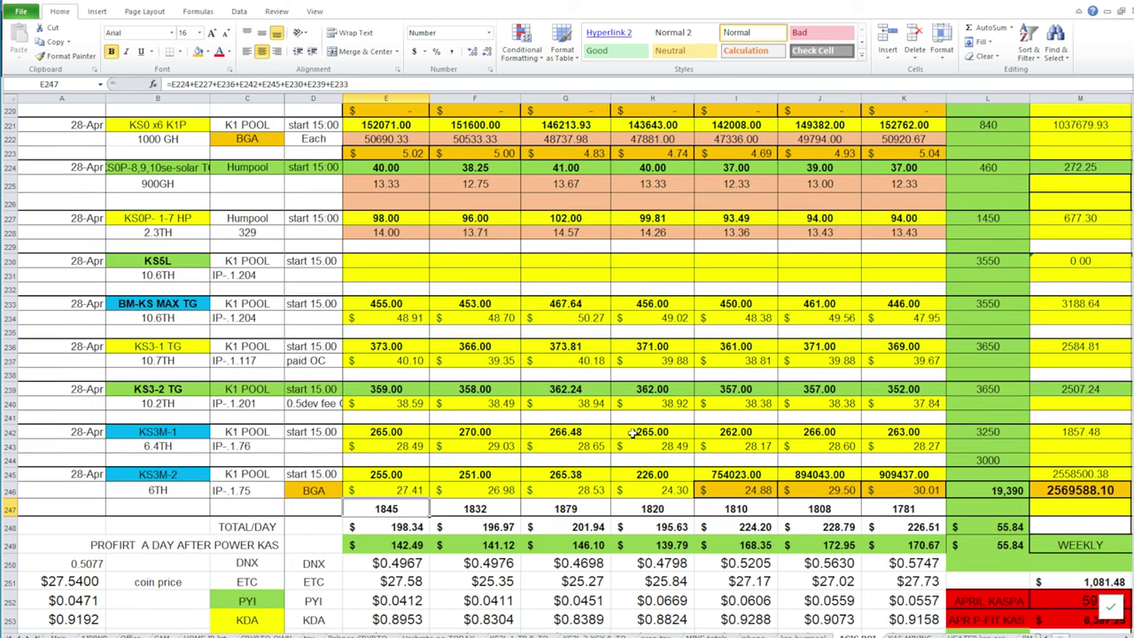
{"action": "scroll", "coordinate": [999, 429], "scroll_direction": "up", "scroll_amount": 1}
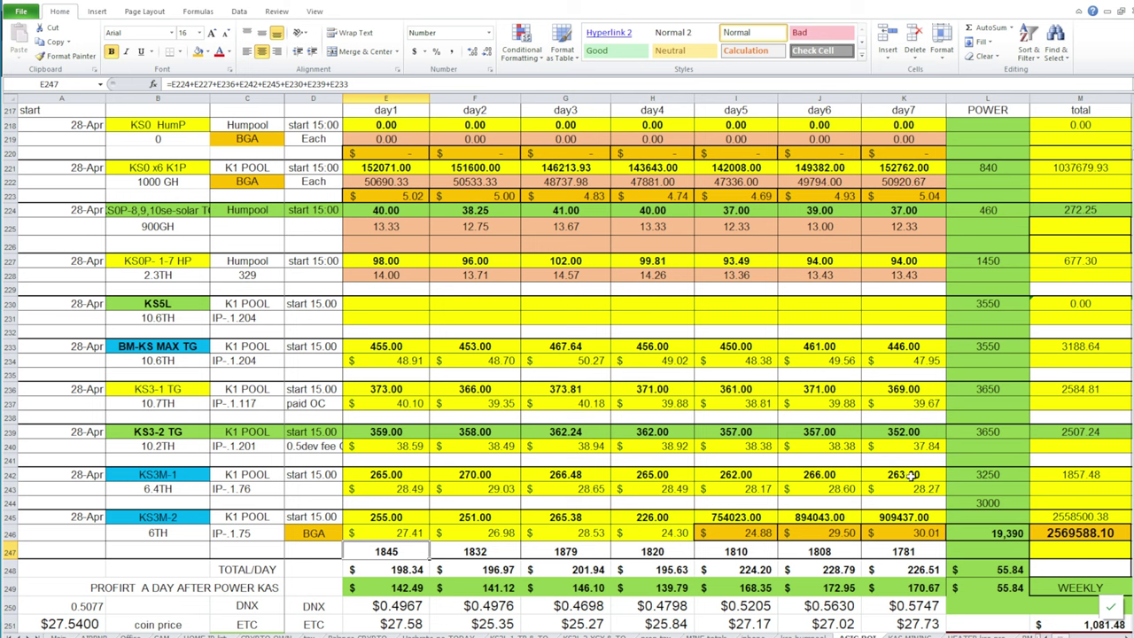
{"action": "left_click", "coordinate": [390, 572]}
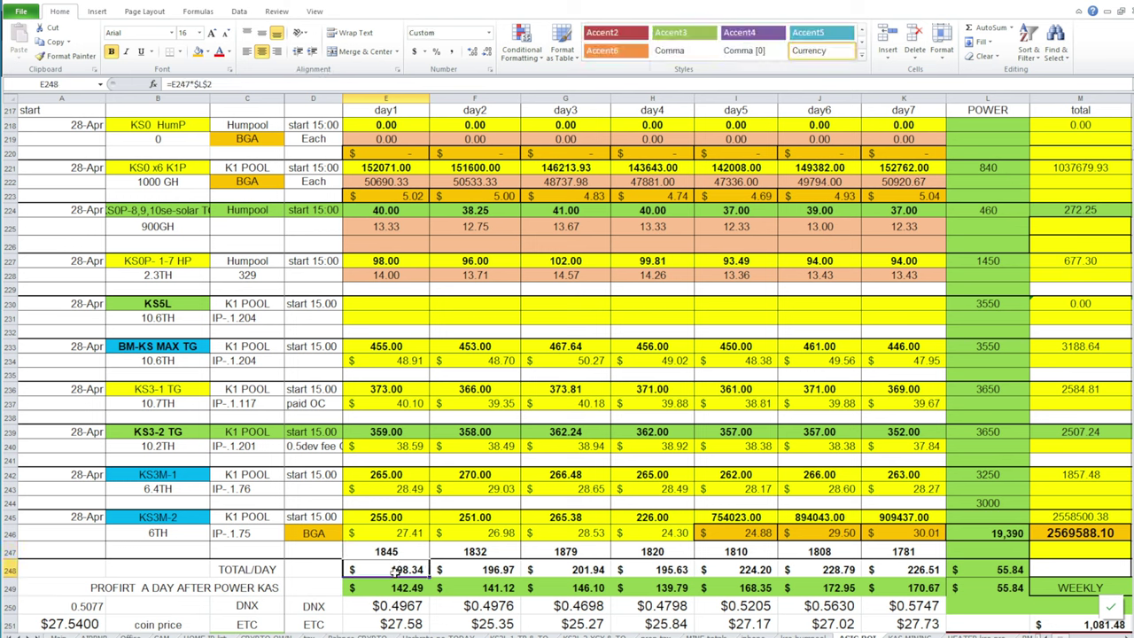
{"action": "left_click", "coordinate": [393, 587]}
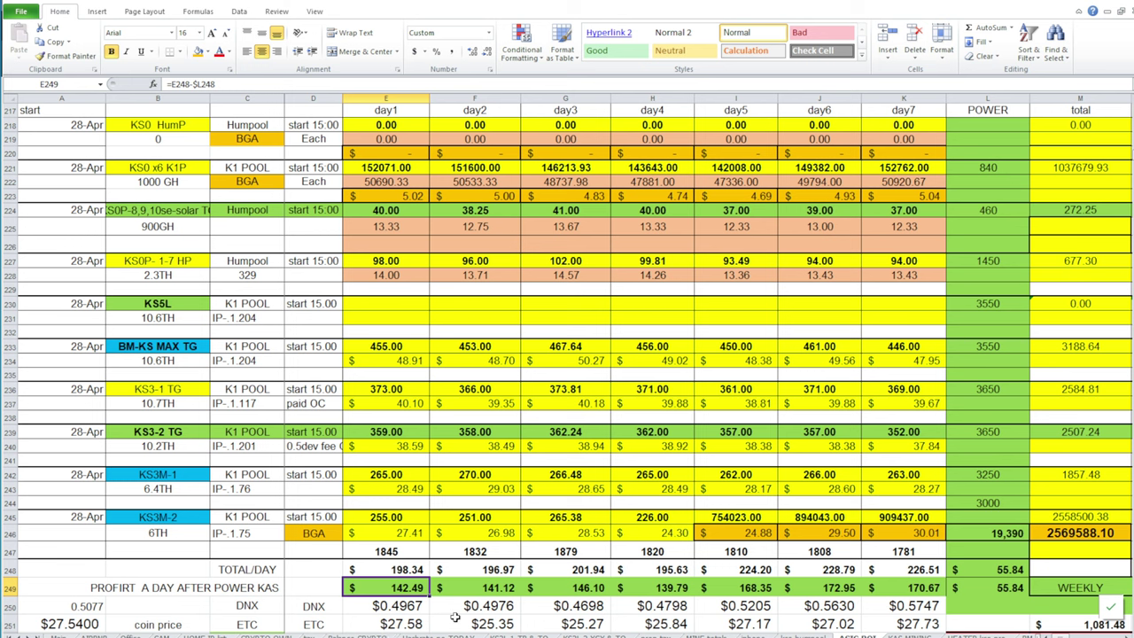
{"action": "left_click", "coordinate": [469, 588]}
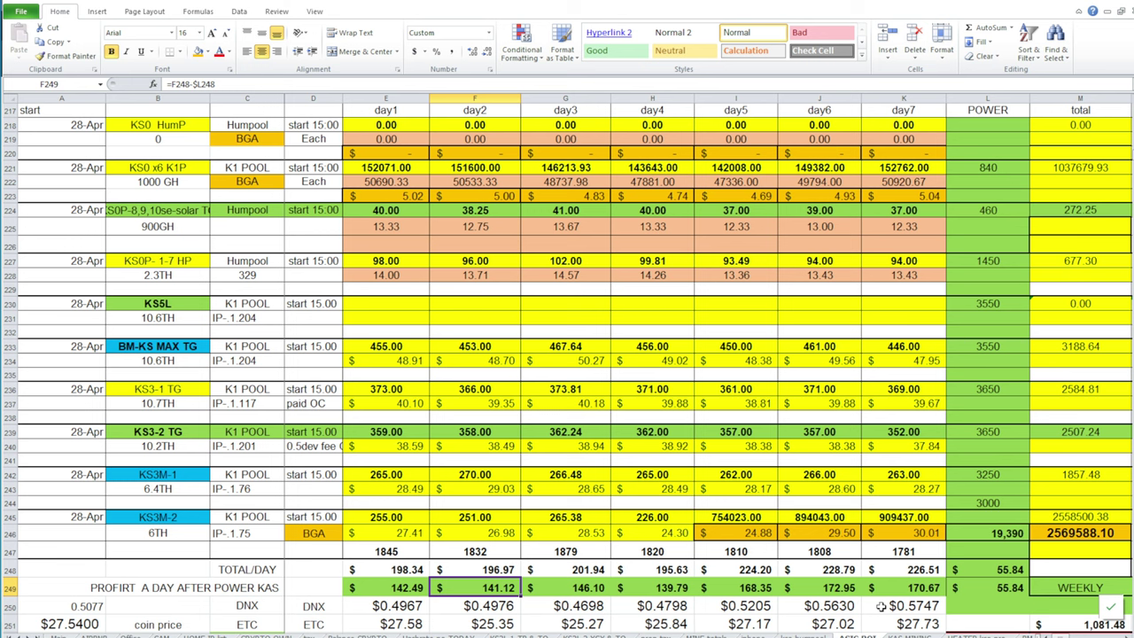
{"action": "left_click", "coordinate": [907, 588]}
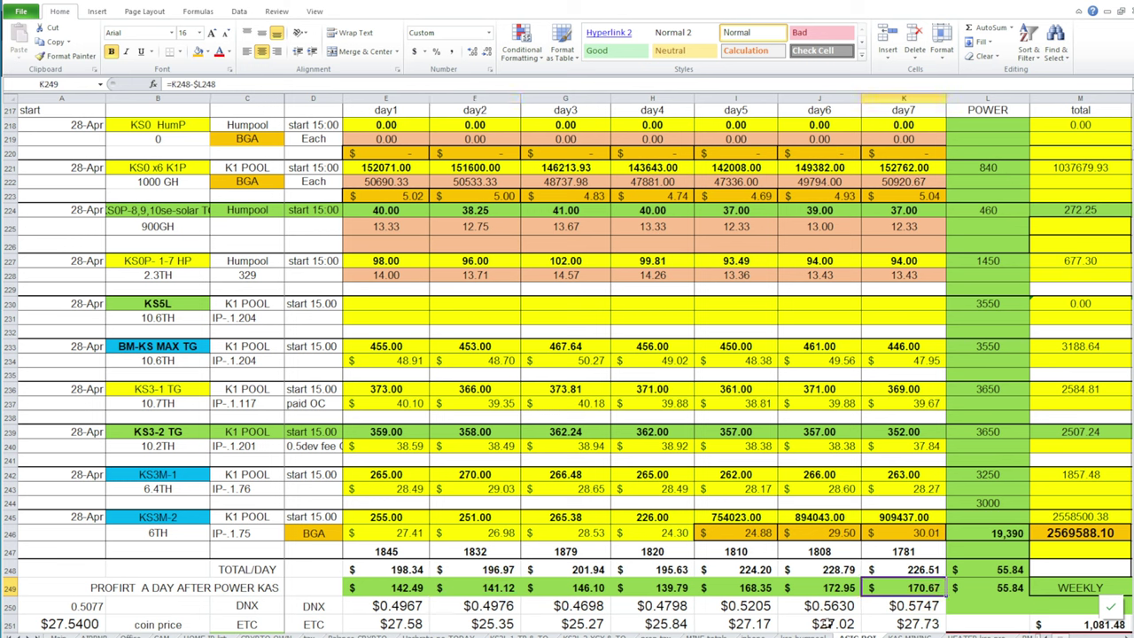
Inspect the formulas behind the day 7 profit after power and the day 6 TOTAL/DAY amount
{"action": "double_click", "coordinate": [898, 588]}
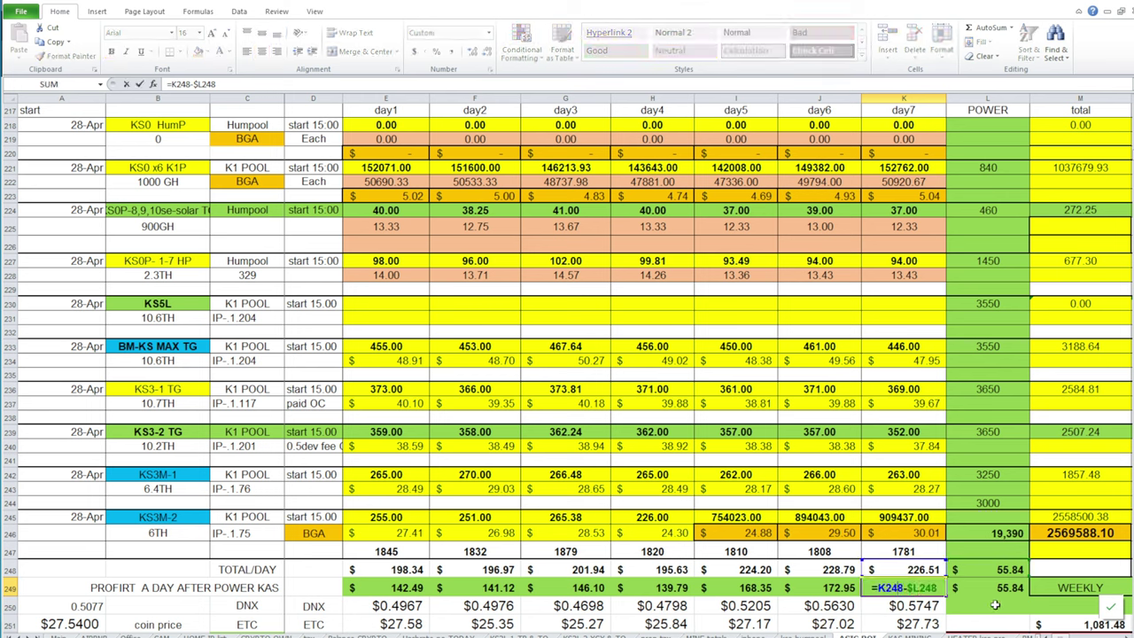
{"action": "key", "text": "Return"}
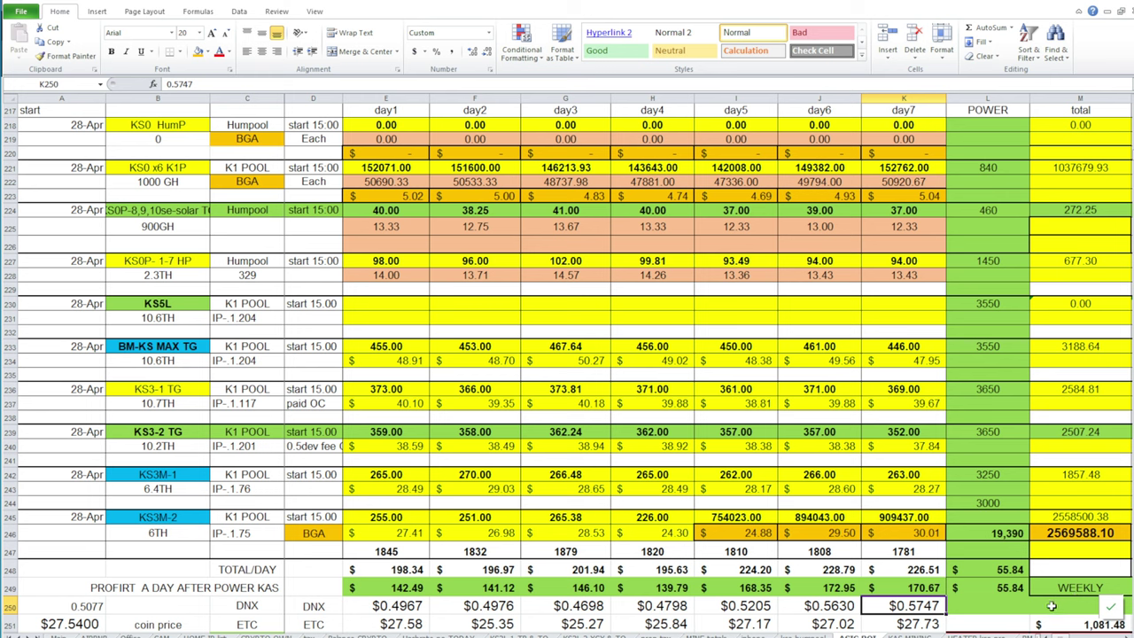
{"action": "double_click", "coordinate": [848, 570]}
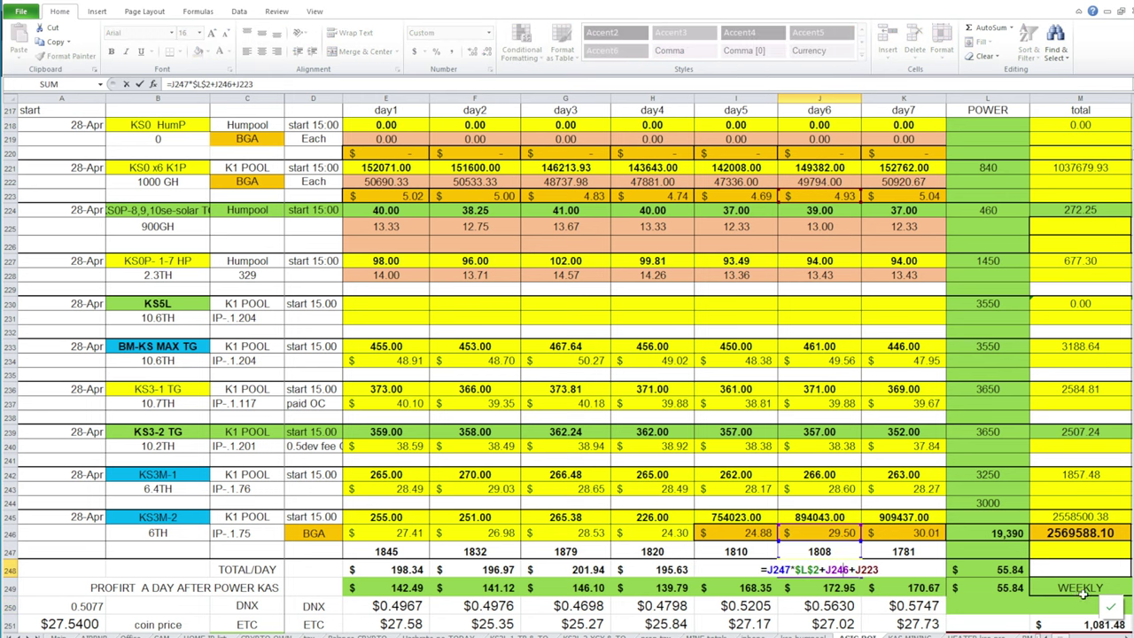
{"action": "key", "text": "Return"}
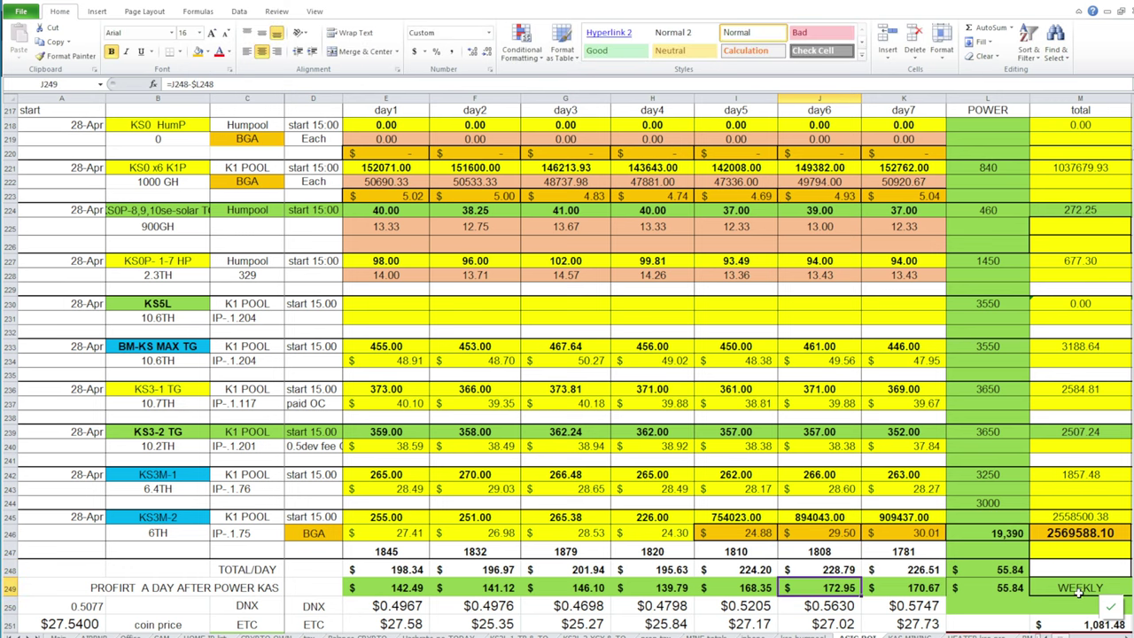
{"action": "double_click", "coordinate": [814, 568]}
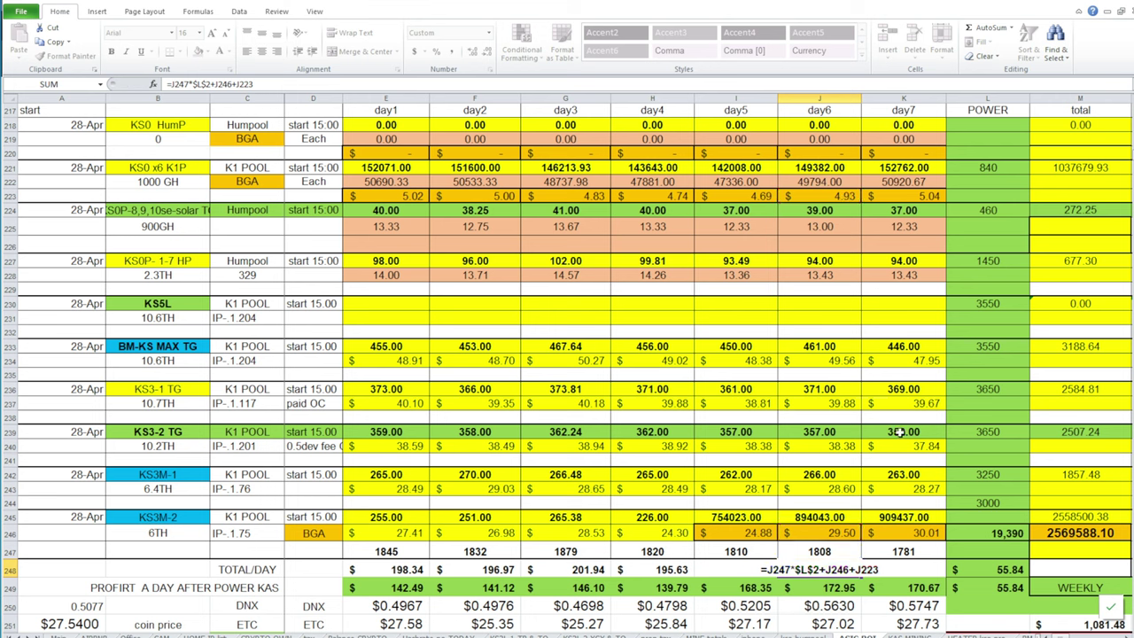
{"action": "key", "text": "Return"}
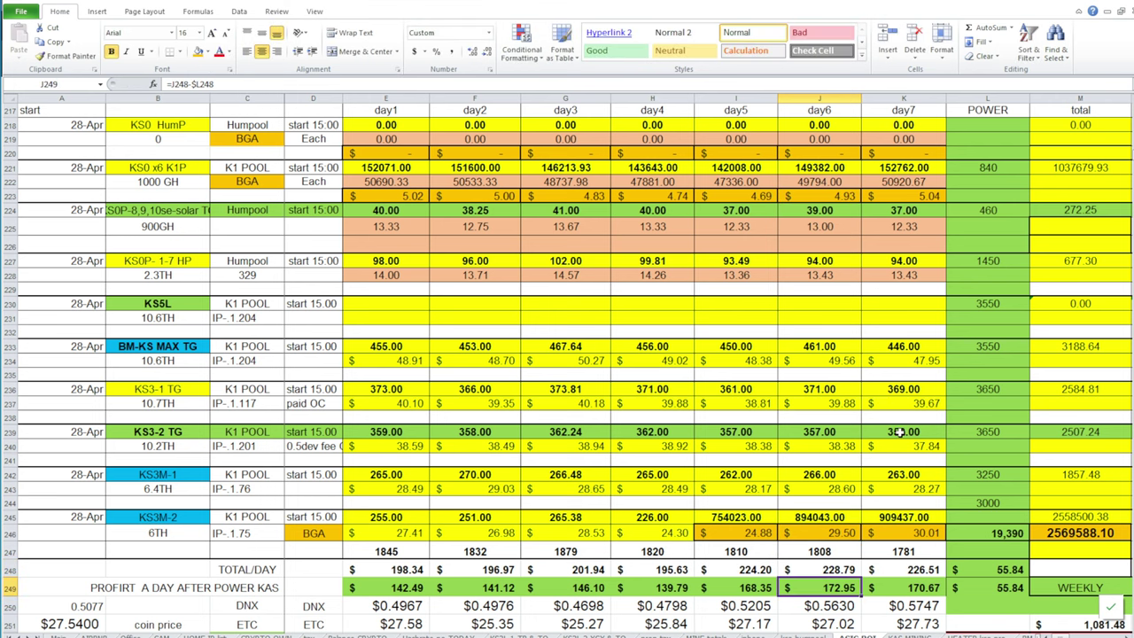
Remove the extra +220 from the end of the day 6 coin total formula in J247
{"action": "left_click", "coordinate": [828, 552]}
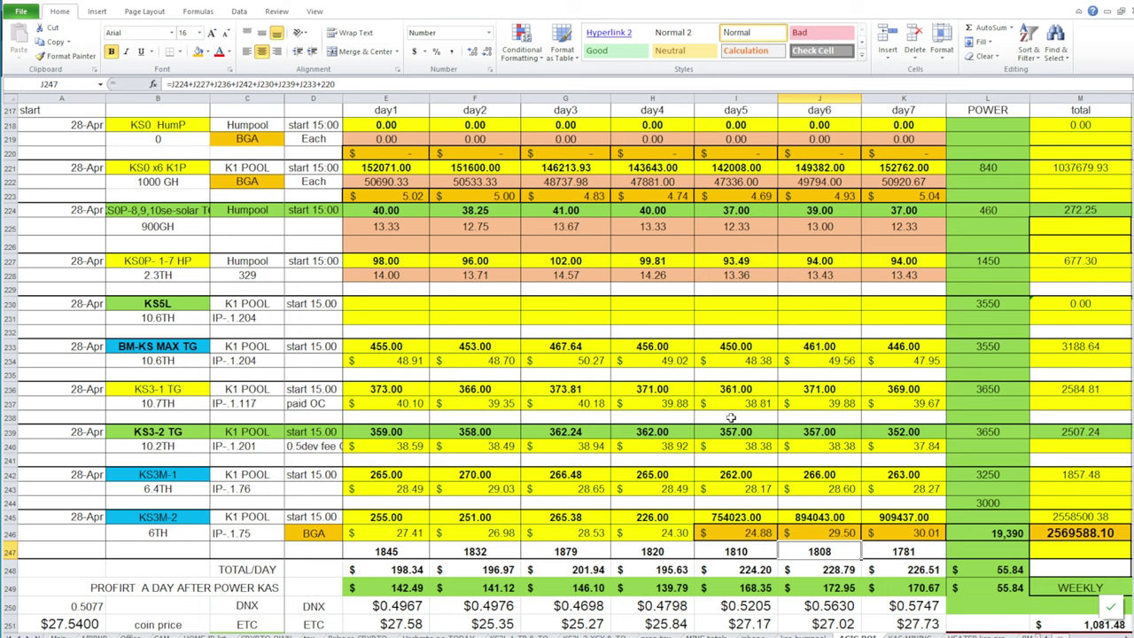
{"action": "left_click_drag", "start_coordinate": [316, 83], "coordinate": [552, 121]}
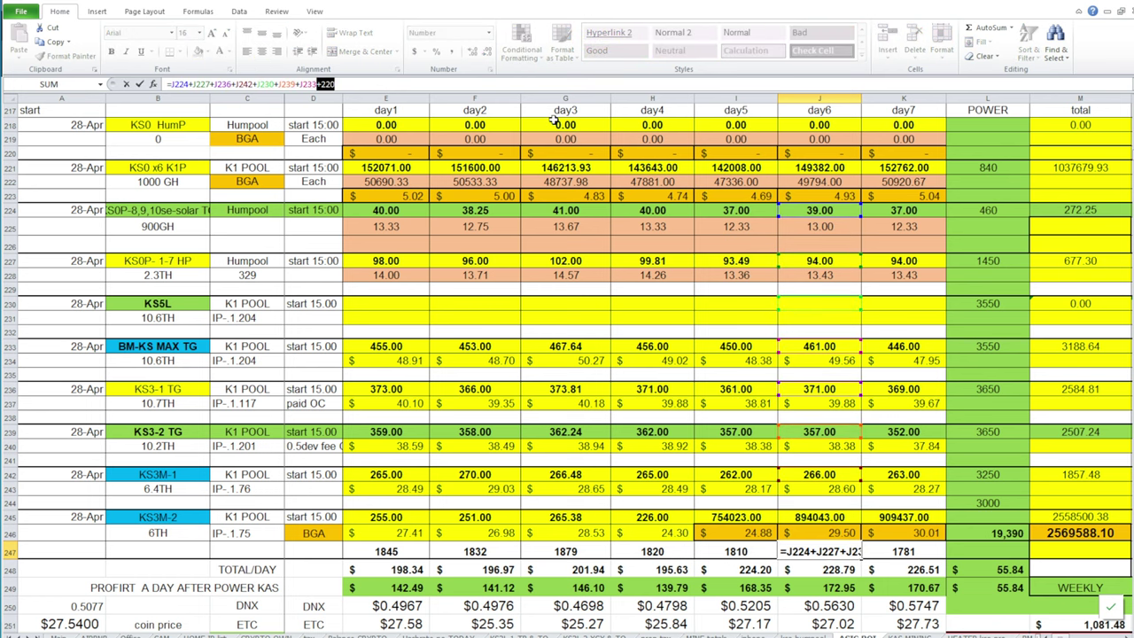
{"action": "key", "text": "BackSpace"}
{"action": "key", "text": "Return"}
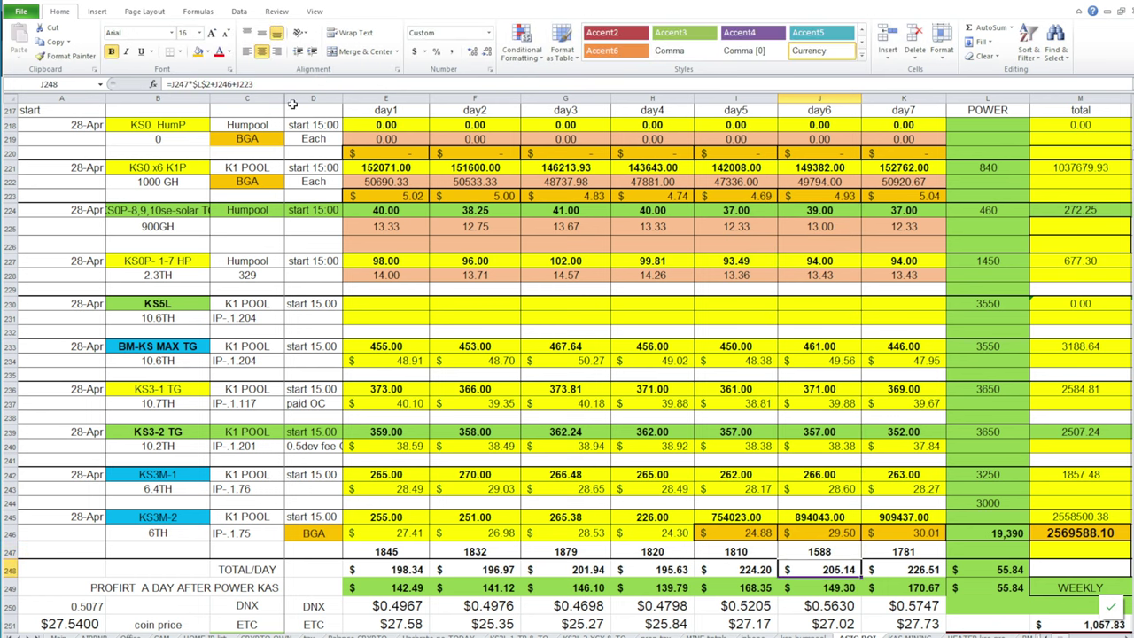
Remove the extra +250 from the end of the day 5 coin total formula in I247
{"action": "left_click", "coordinate": [752, 550]}
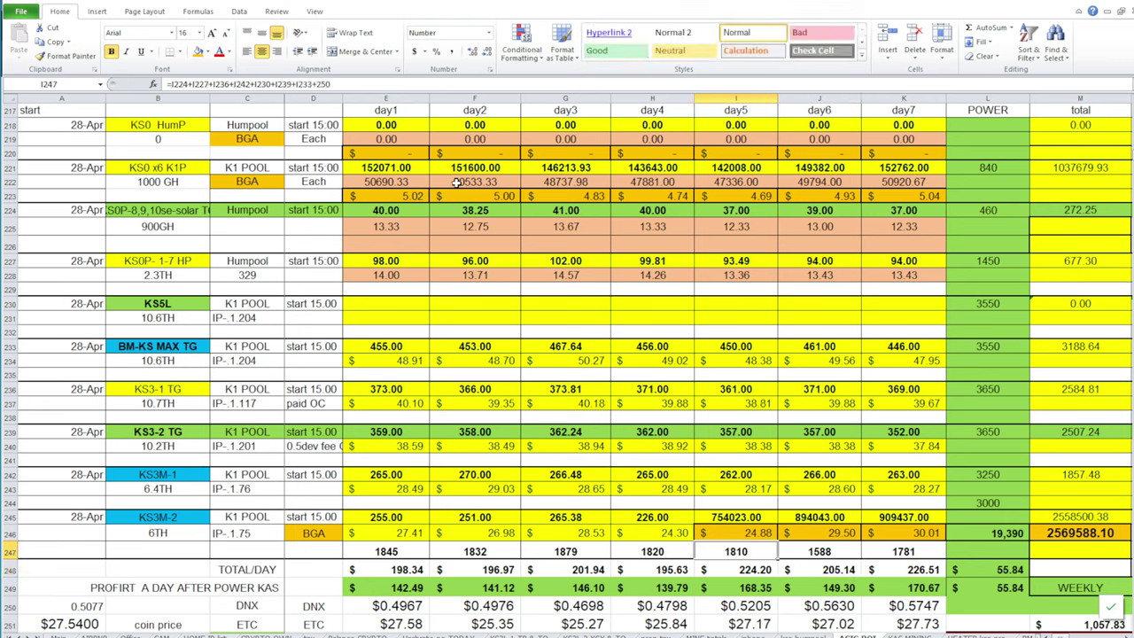
{"action": "left_click_drag", "start_coordinate": [313, 83], "coordinate": [410, 100]}
{"action": "key", "text": "BackSpace"}
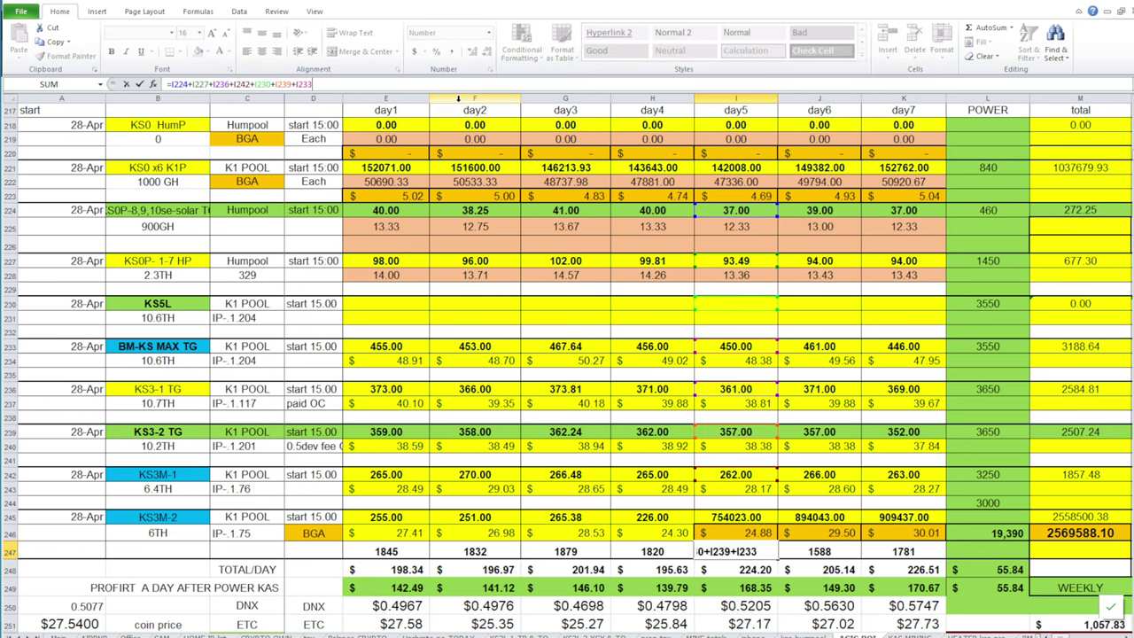
{"action": "key", "text": "Return"}
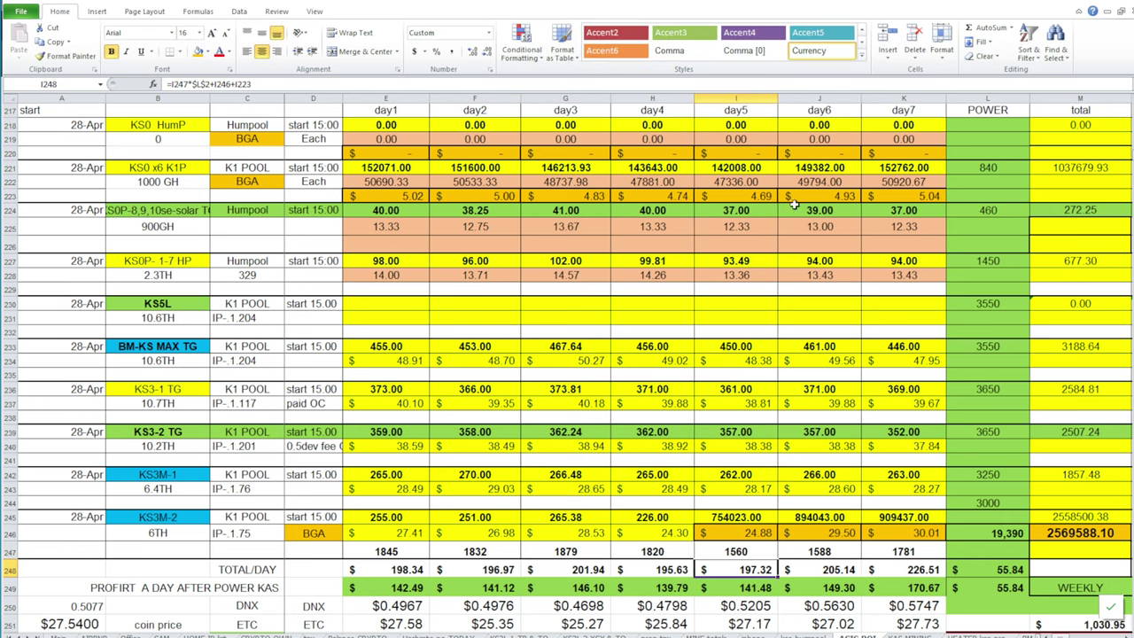
Remove the extra +220 from the end of the day 7 coin total formula in K247
{"action": "left_click", "coordinate": [908, 553]}
{"action": "left_click_drag", "start_coordinate": [329, 83], "coordinate": [348, 84]}
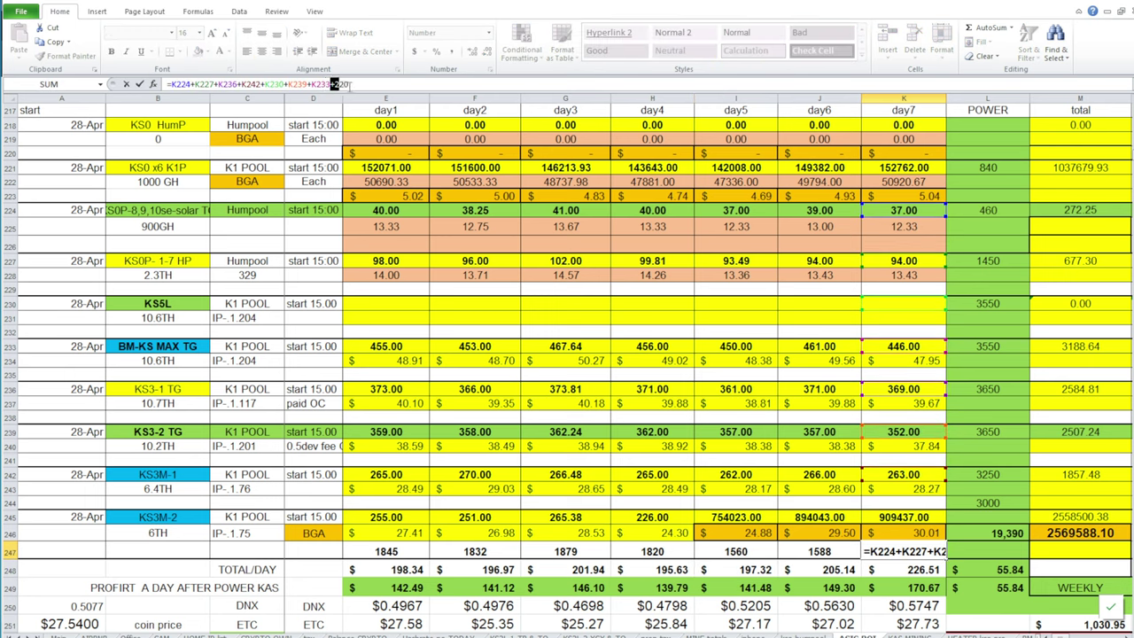
{"action": "key", "text": "BackSpace"}
{"action": "key", "text": "Return"}
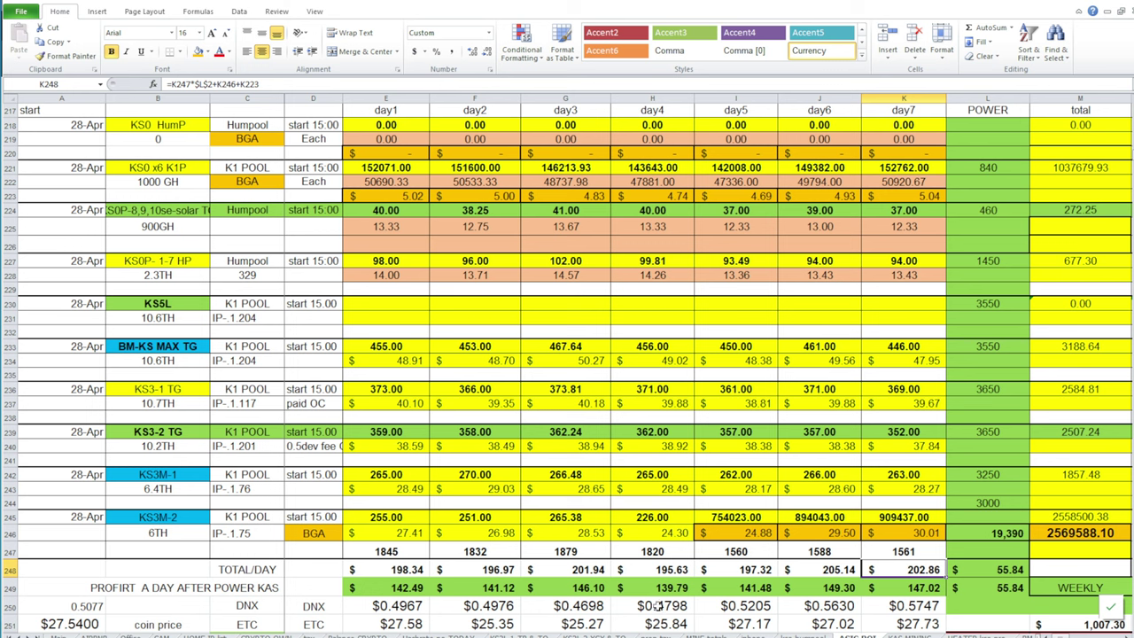
Compare the profit after power across the week and check the TOTAL/DAY formulas of days 1, 2, 5 and 6
{"action": "left_click", "coordinate": [410, 589]}
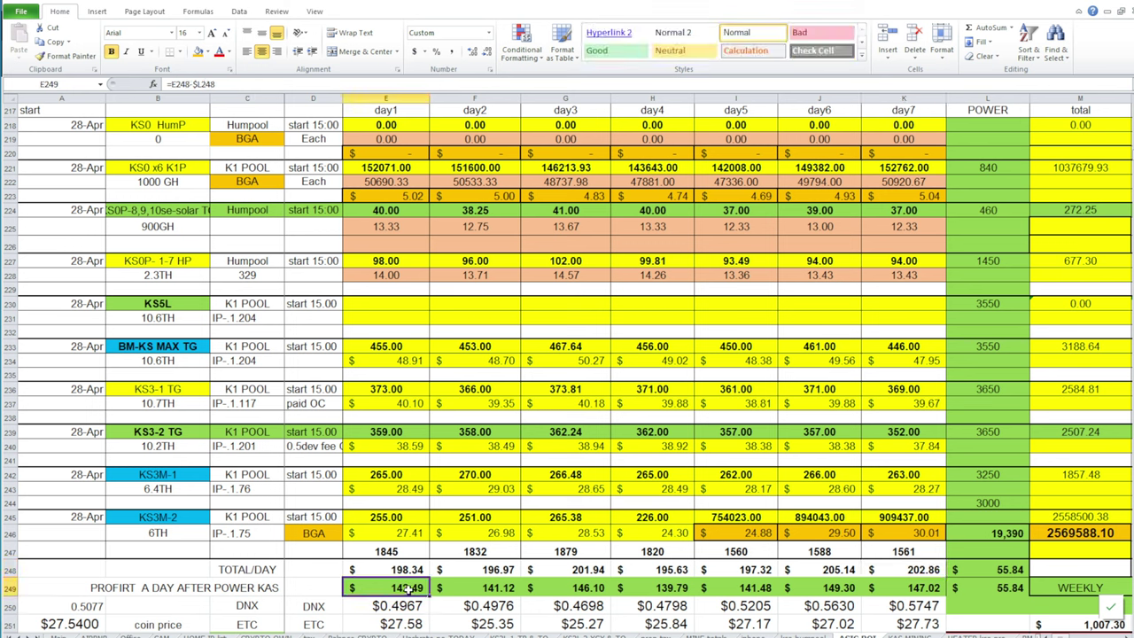
{"action": "left_click", "coordinate": [927, 588]}
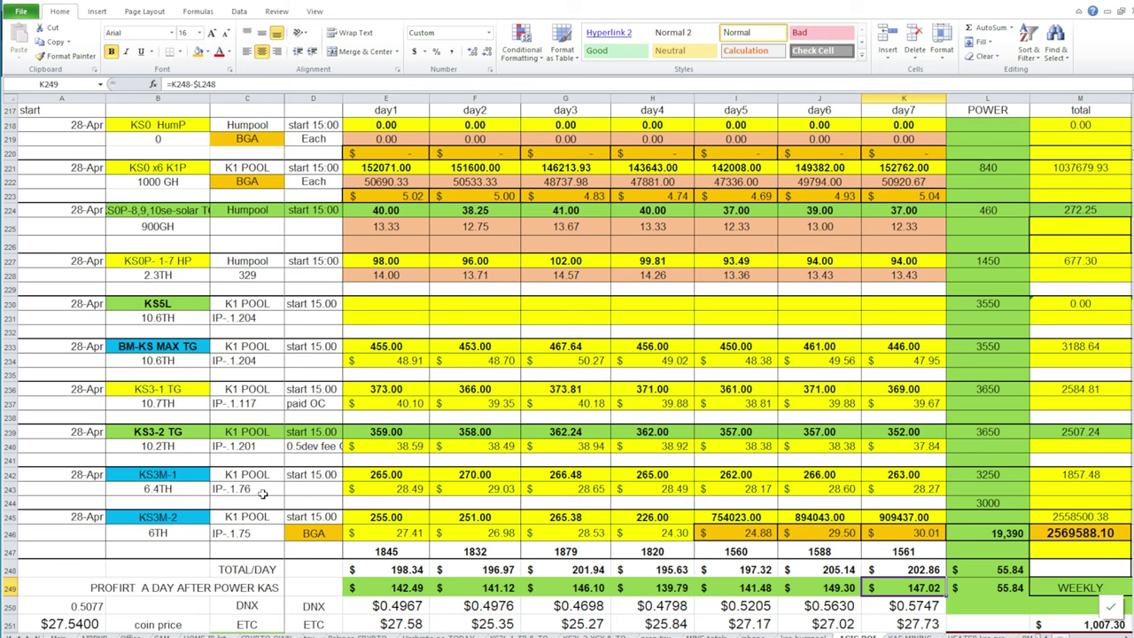
{"action": "left_click", "coordinate": [824, 585]}
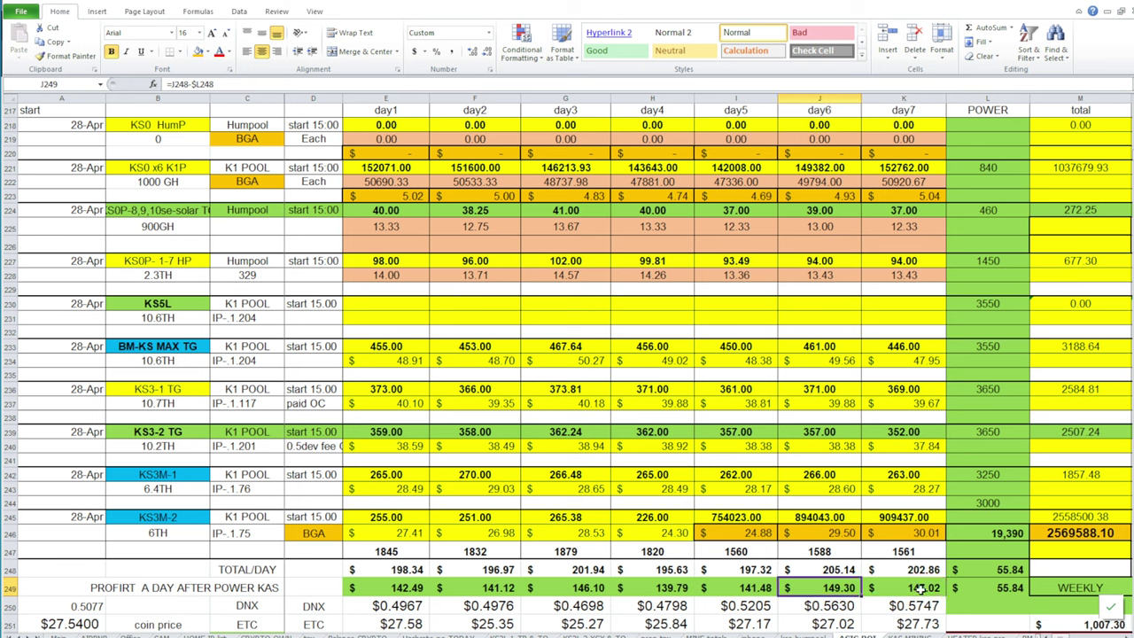
{"action": "left_click", "coordinate": [658, 586]}
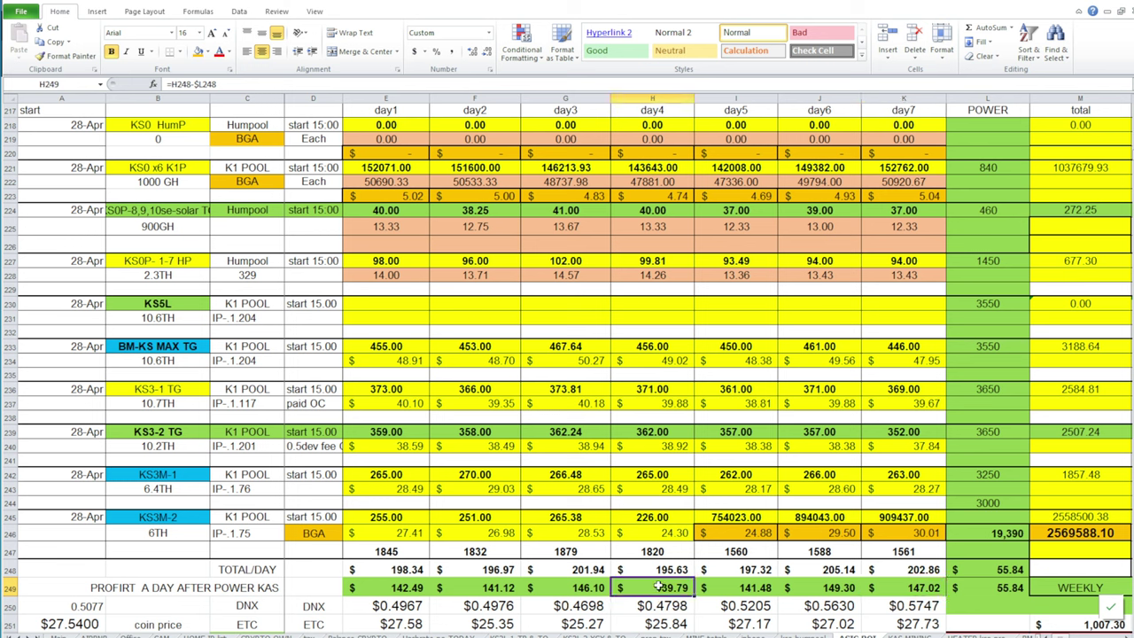
{"action": "left_click", "coordinate": [833, 589]}
{"action": "left_click", "coordinate": [763, 587]}
{"action": "left_click", "coordinate": [830, 574]}
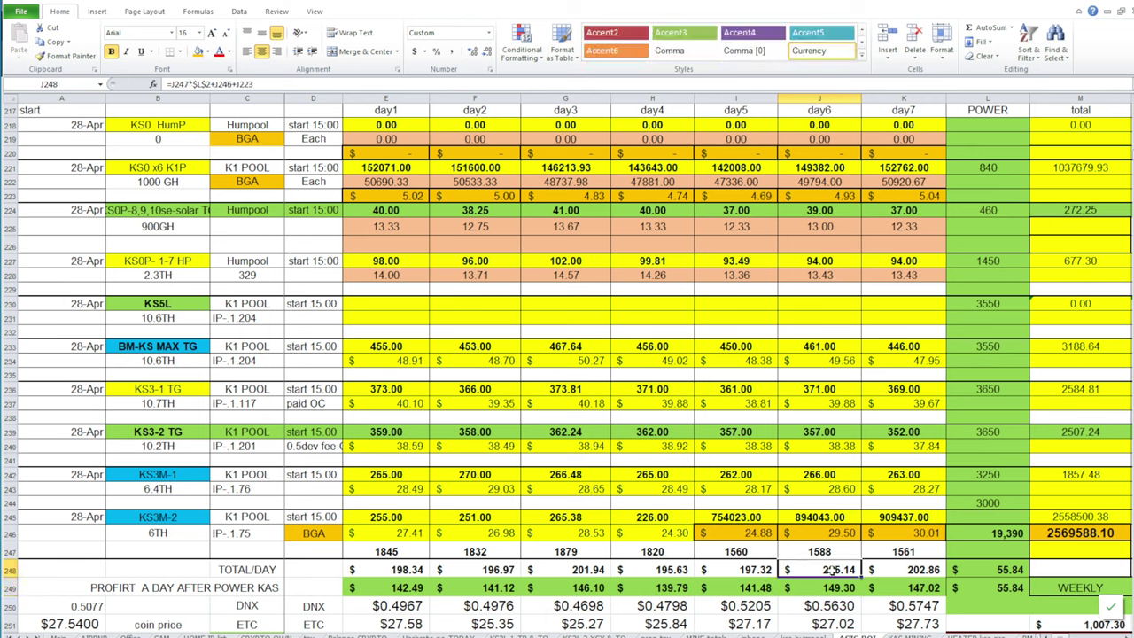
{"action": "left_click", "coordinate": [744, 570]}
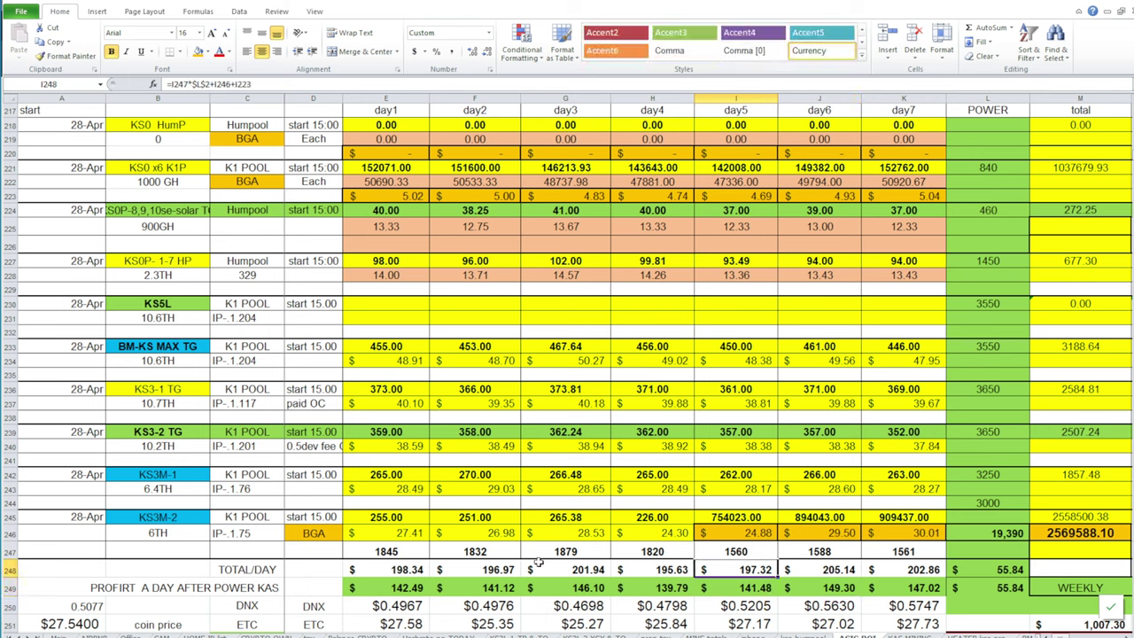
{"action": "left_click", "coordinate": [406, 569]}
{"action": "left_click", "coordinate": [478, 574]}
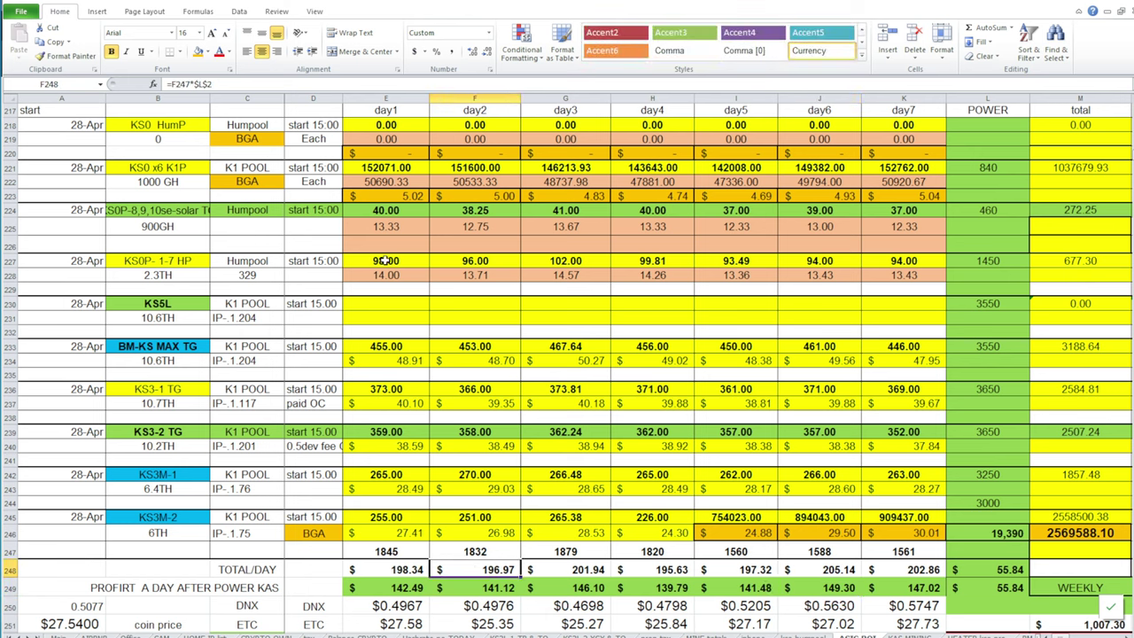
Add the KS0 x6 K1P dollar amount in E223 to the day 1 TOTAL/DAY formula in E248
{"action": "left_click", "coordinate": [401, 567]}
{"action": "left_click", "coordinate": [224, 83]}
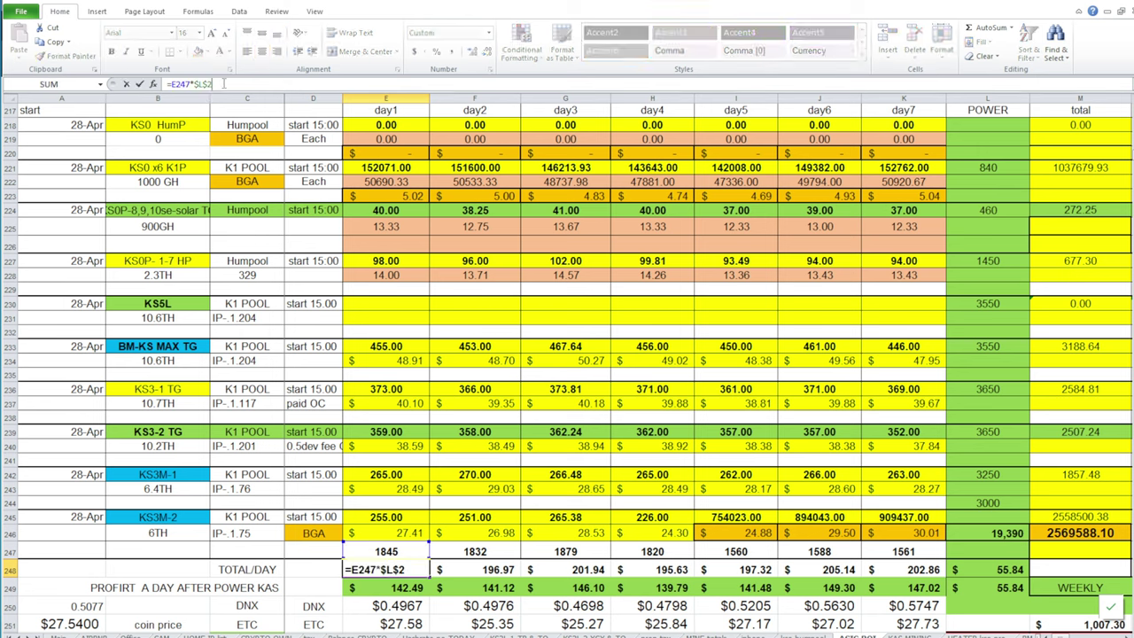
{"action": "type", "text": "+"}
{"action": "left_click", "coordinate": [410, 196]}
{"action": "key", "text": "Return"}
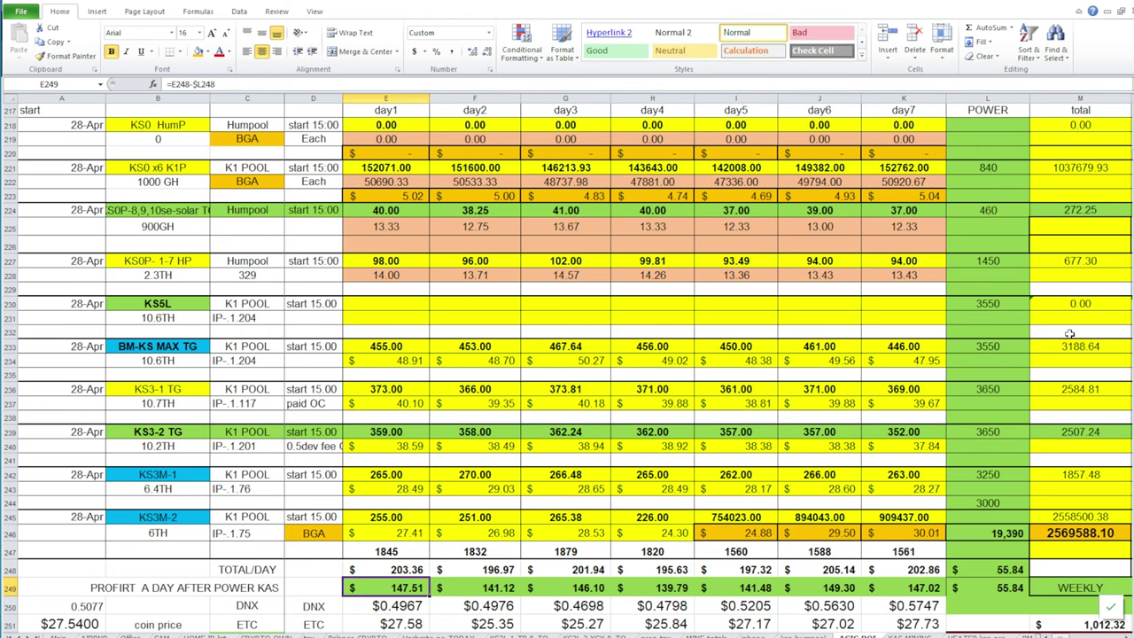
Copy the day 1 TOTAL/DAY formula to days 2, 3 and 4, then select the day 1 profit after power
{"action": "key", "text": "Up"}
{"action": "key", "text": "ctrl+c"}
{"action": "key", "text": "Right"}
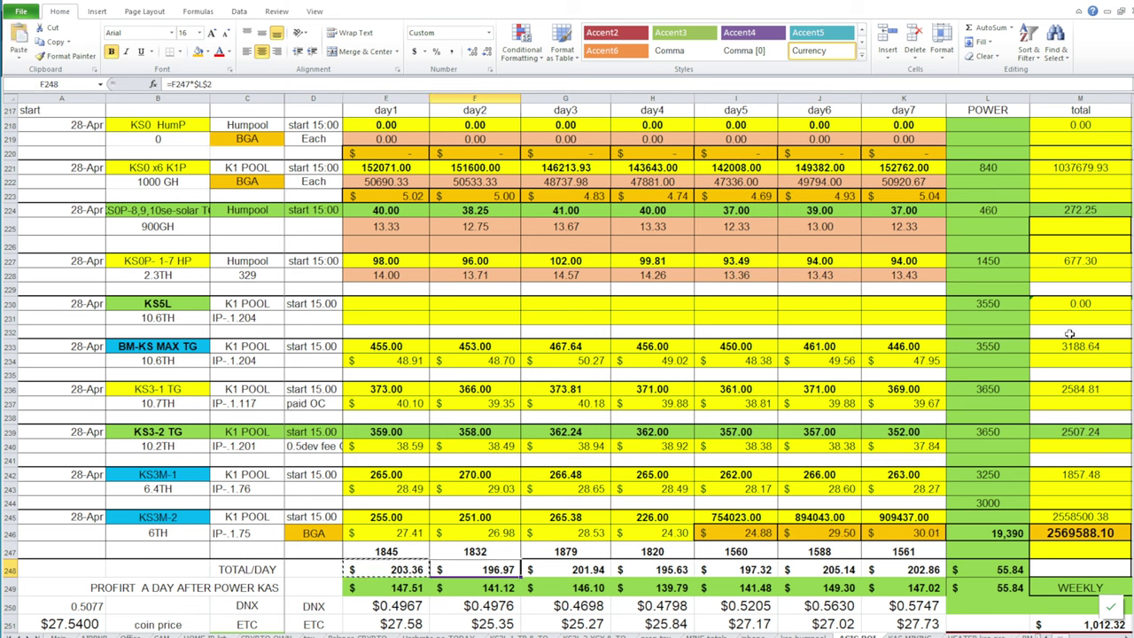
{"action": "key", "text": "ctrl+v"}
{"action": "key", "text": "Right"}
{"action": "key", "text": "ctrl+v"}
{"action": "key", "text": "Right"}
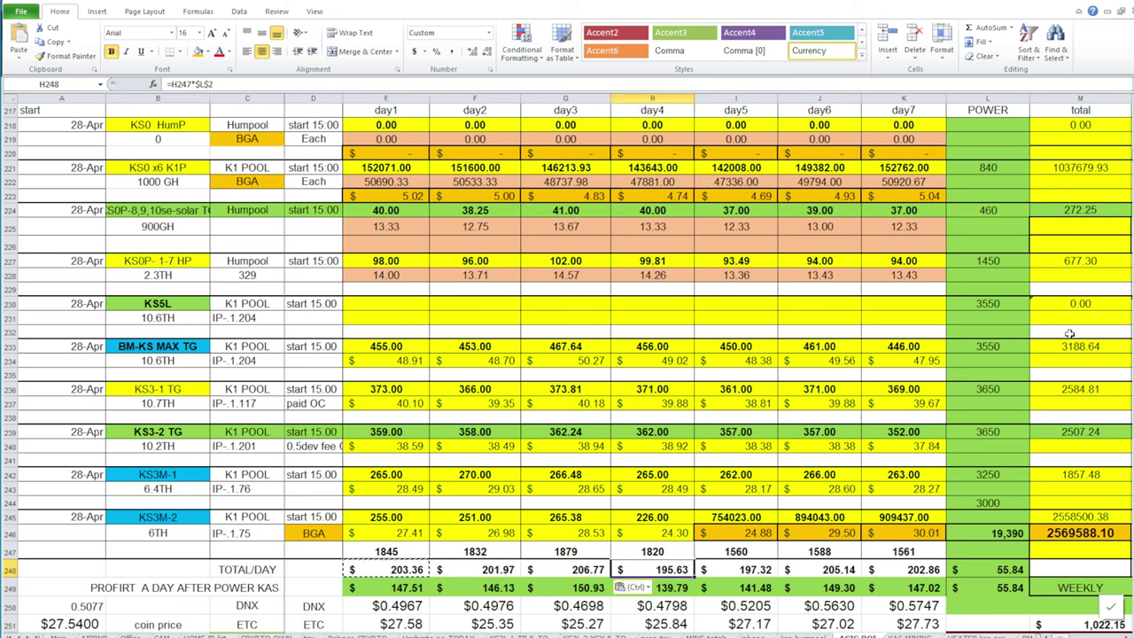
{"action": "key", "text": "ctrl+v"}
{"action": "key", "text": "Right"}
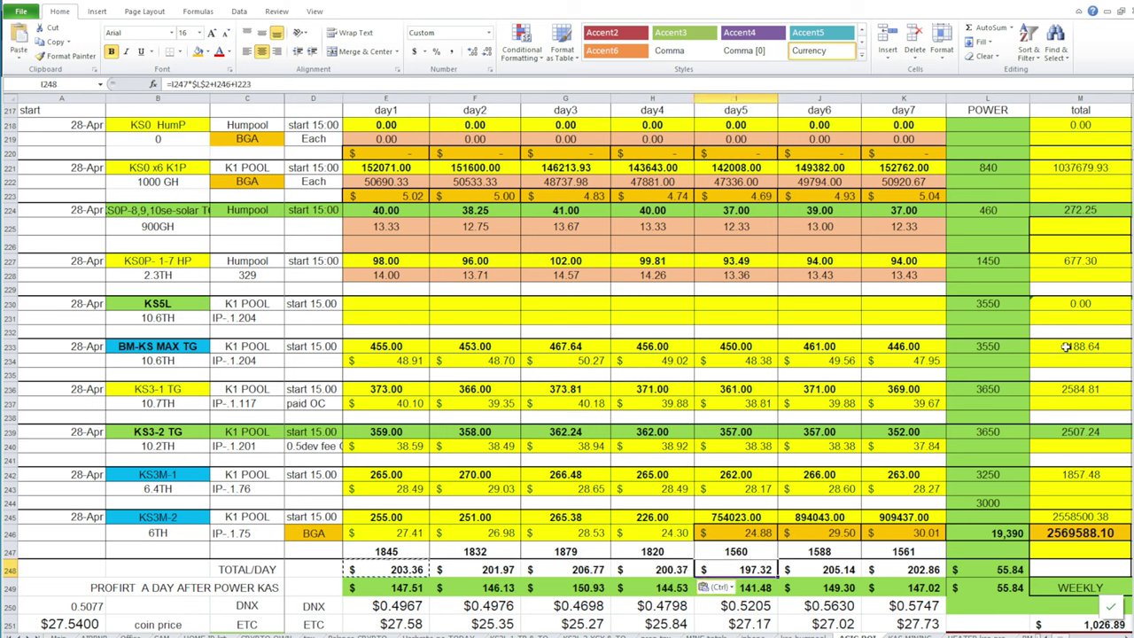
{"action": "left_click", "coordinate": [415, 592]}
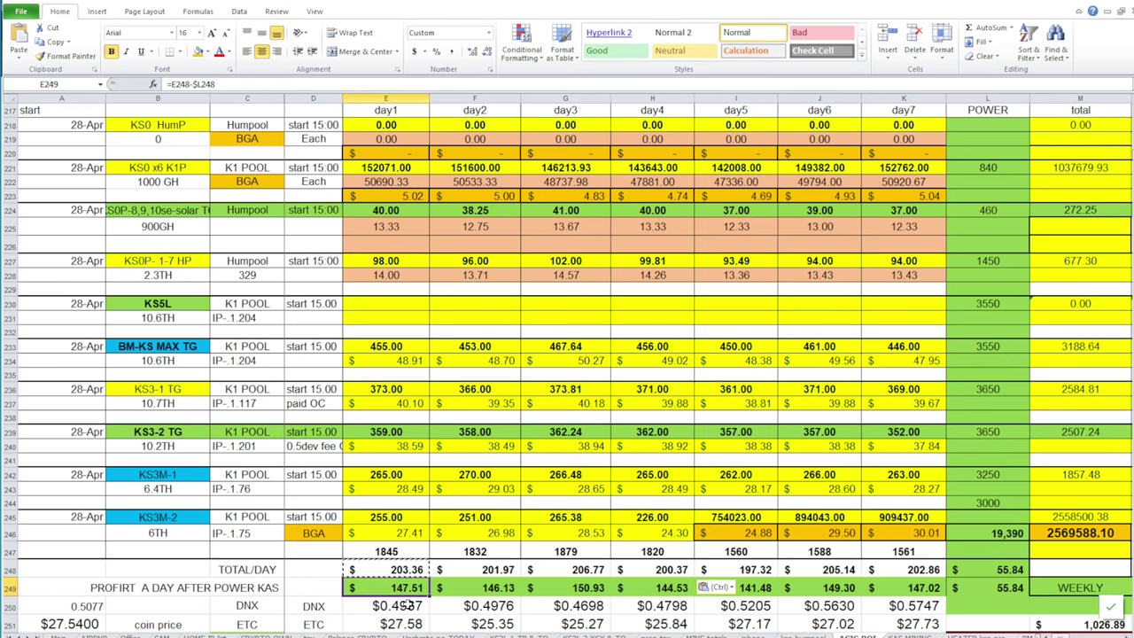
Set the Bugna (BGA) coin price in B133 to 0.000029
{"action": "left_click", "coordinate": [926, 589]}
{"action": "scroll", "coordinate": [408, 488], "scroll_direction": "up", "scroll_amount": 20}
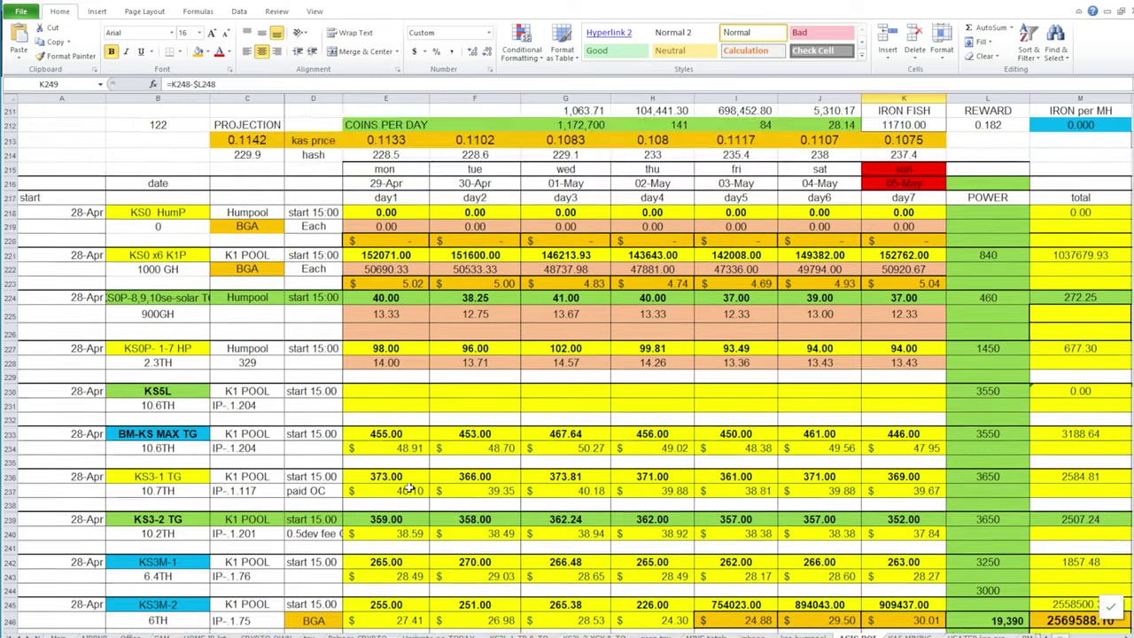
{"action": "scroll", "coordinate": [409, 488], "scroll_direction": "up", "scroll_amount": 10}
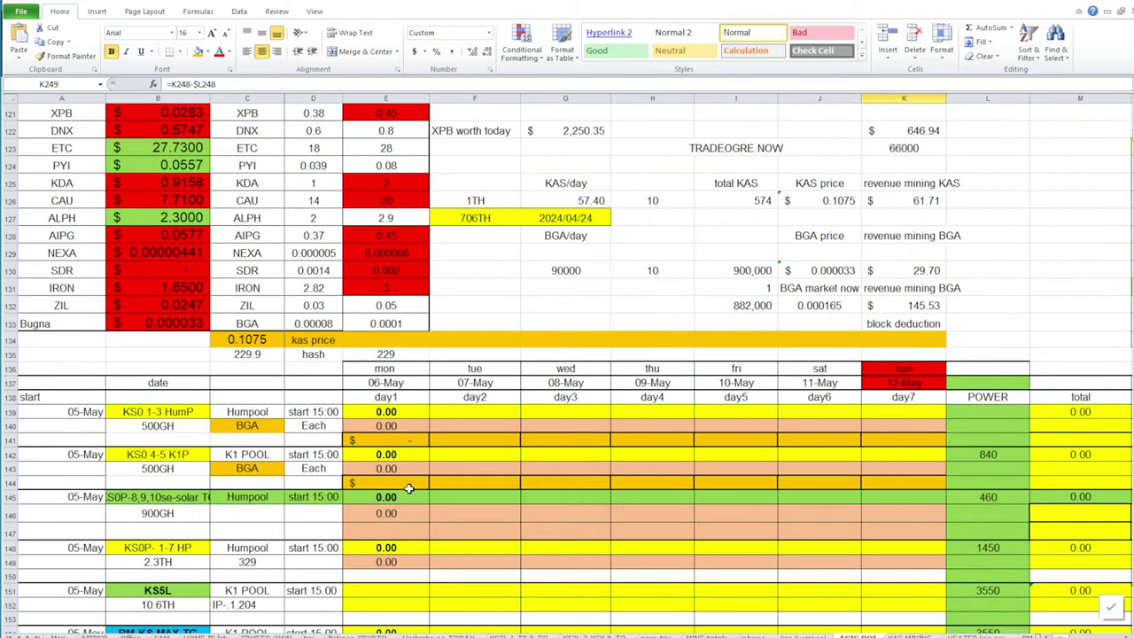
{"action": "double_click", "coordinate": [191, 324]}
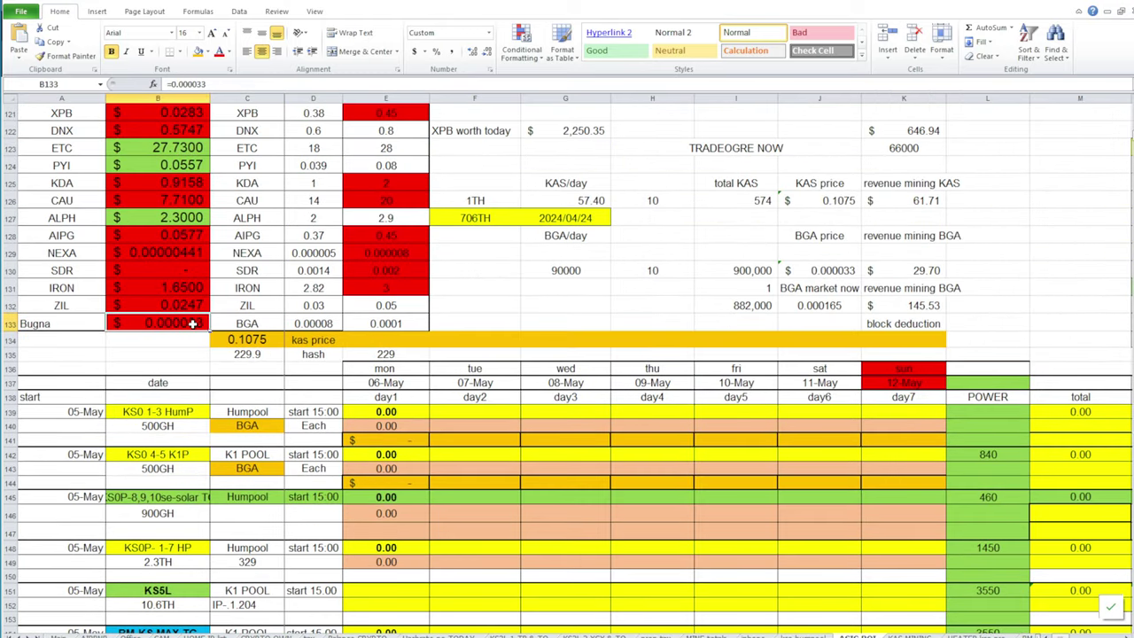
{"action": "key", "text": "BackSpace"}
{"action": "key", "text": "BackSpace"}
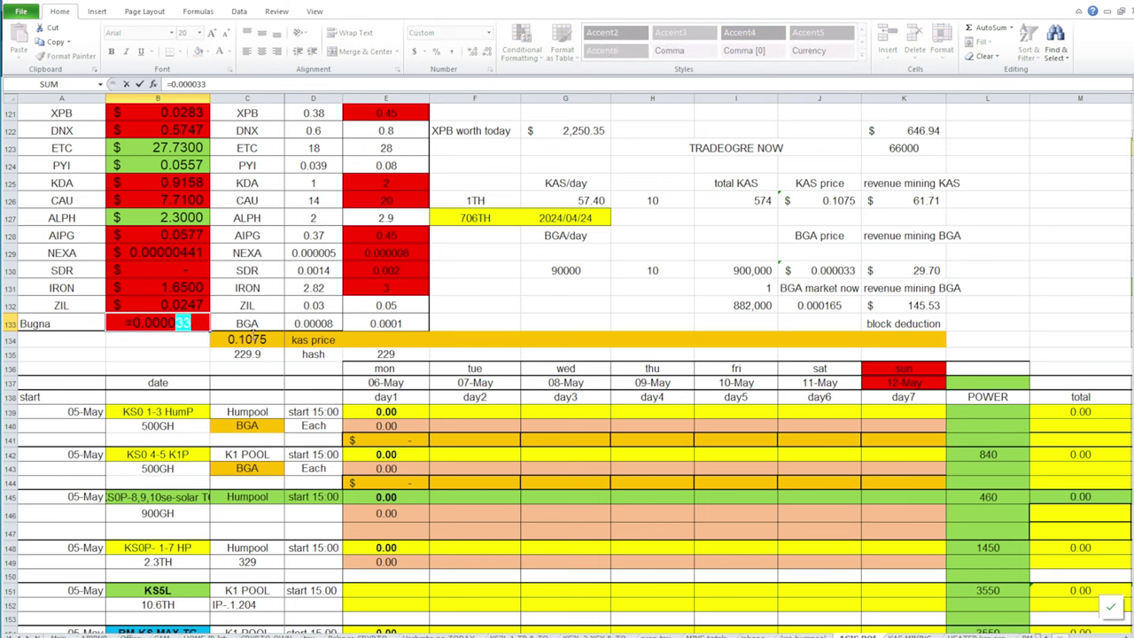
{"action": "type", "text": "29"}
{"action": "key", "text": "Return"}
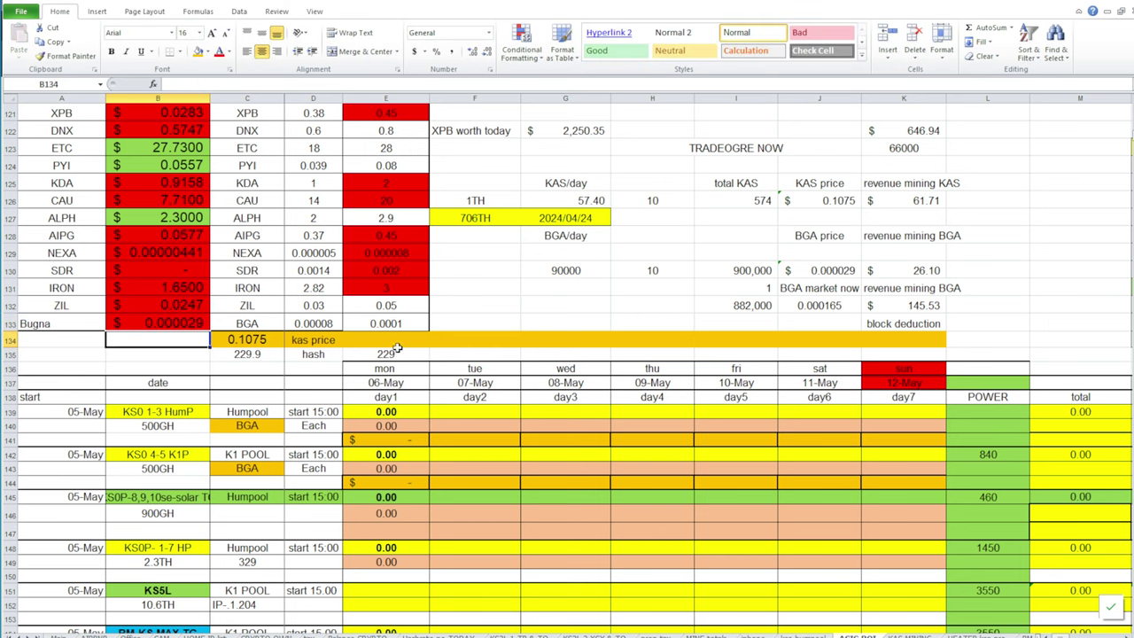
Compare the profit after power of day 1 and day 7, and check the day 7 KS0 x6 K1P dollar amount in K223
{"action": "scroll", "coordinate": [646, 459], "scroll_direction": "down", "scroll_amount": 19}
{"action": "scroll", "coordinate": [648, 460], "scroll_direction": "down", "scroll_amount": 16}
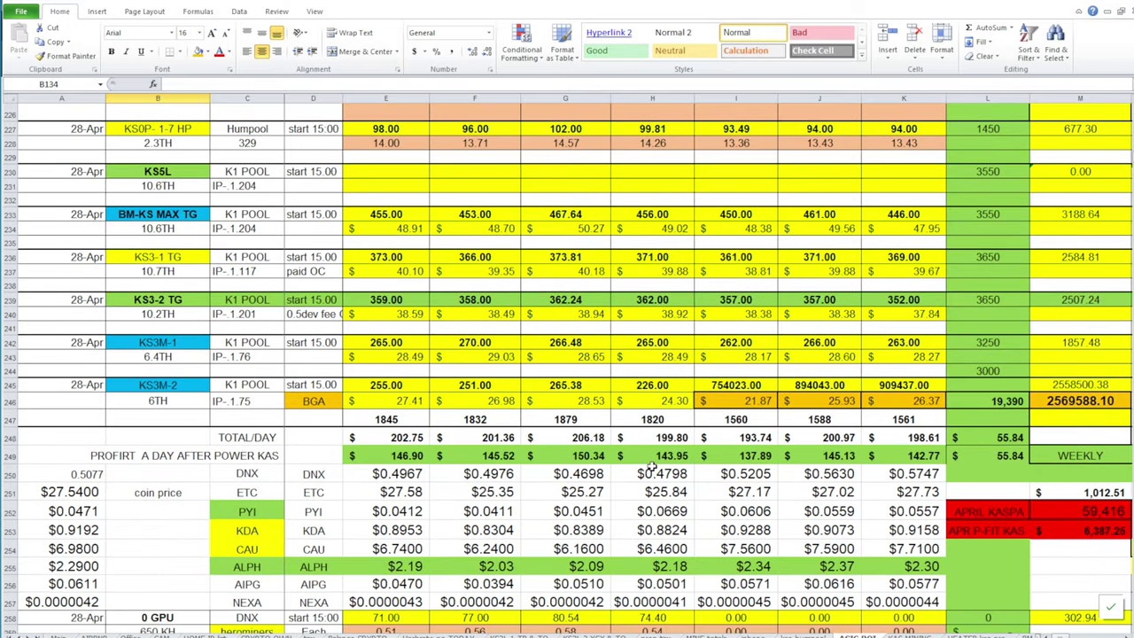
{"action": "left_click", "coordinate": [395, 457]}
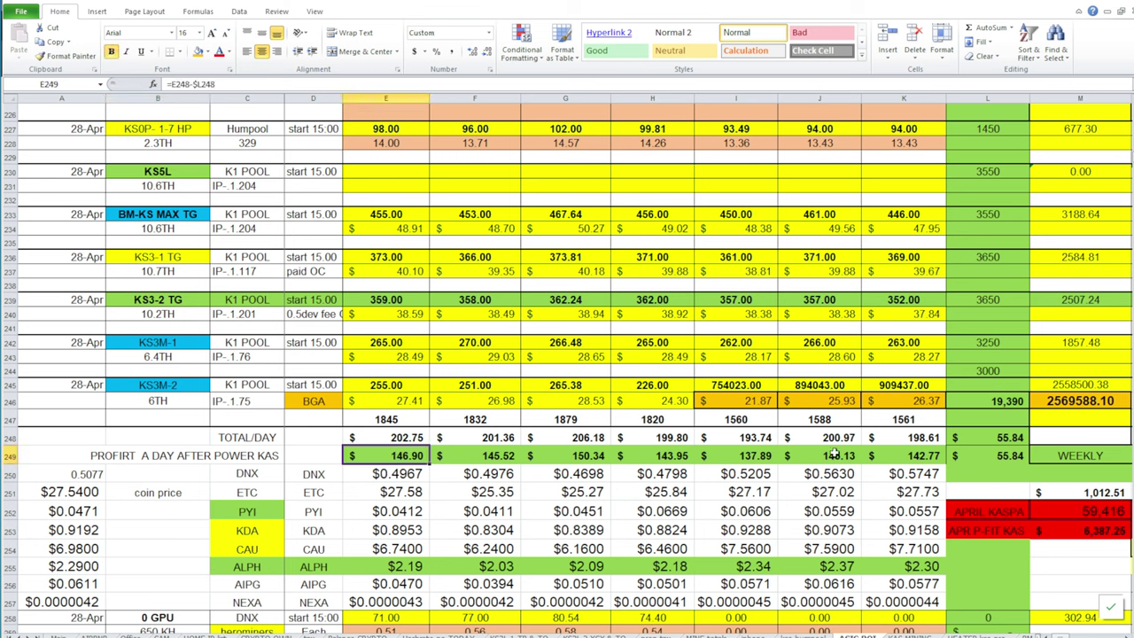
{"action": "left_click", "coordinate": [929, 456]}
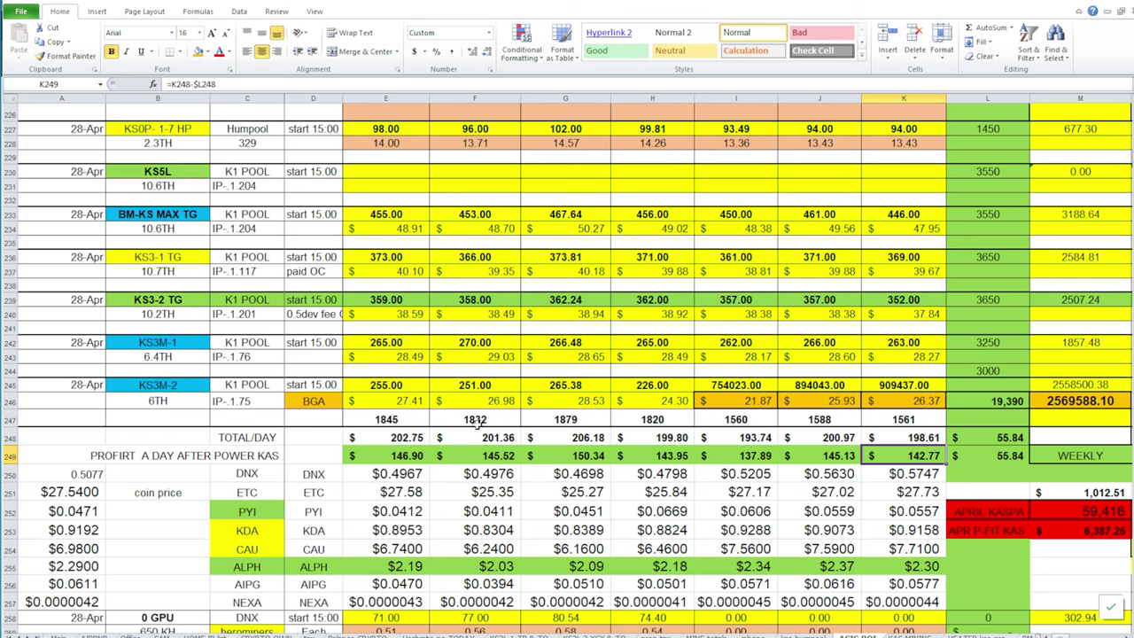
{"action": "left_click", "coordinate": [406, 459]}
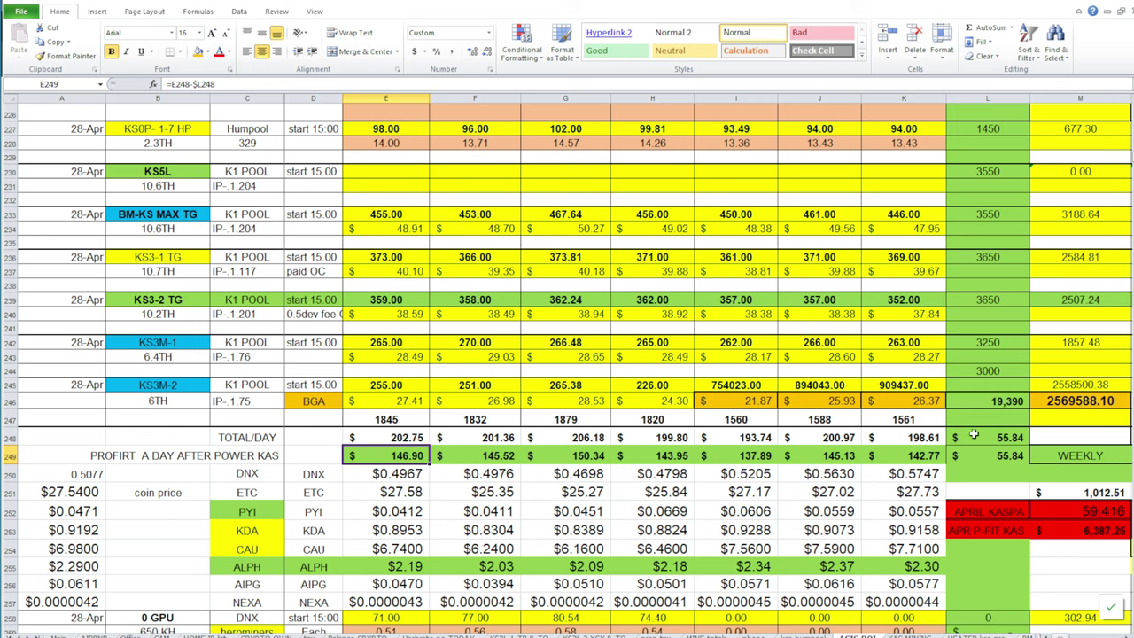
{"action": "left_click", "coordinate": [929, 462]}
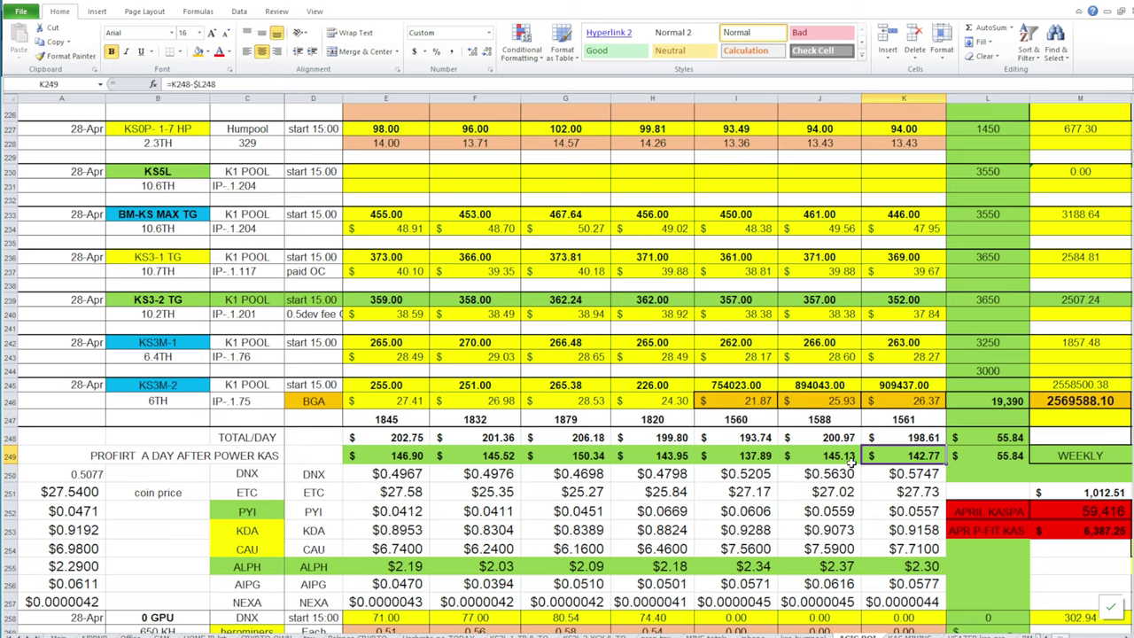
{"action": "scroll", "coordinate": [578, 237], "scroll_direction": "up", "scroll_amount": 2}
{"action": "scroll", "coordinate": [578, 237], "scroll_direction": "up", "scroll_amount": 1}
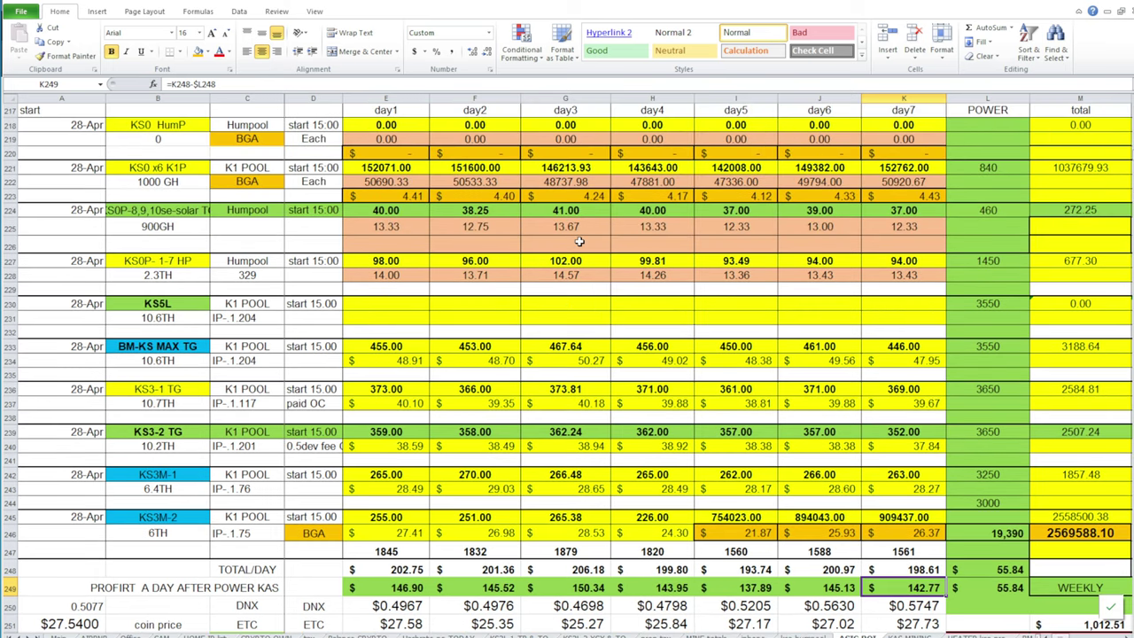
{"action": "left_click", "coordinate": [922, 195]}
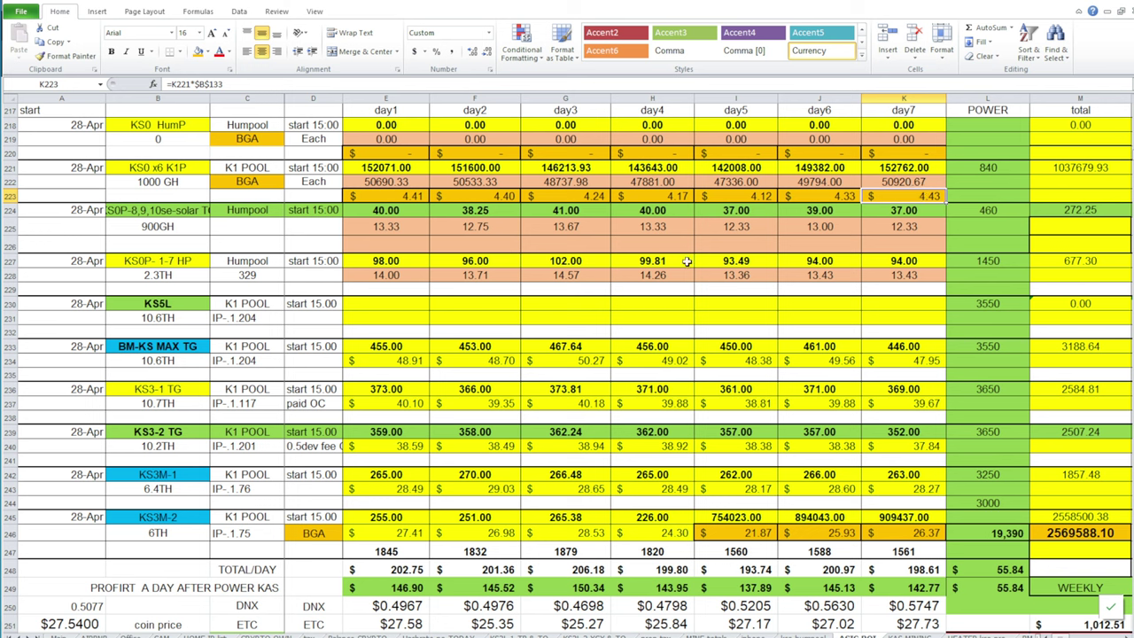
Review the GPU mining rows below the Kaspa totals, checking the 153 GPU entry and the DNX coins and profit for days 1 and 4
{"action": "scroll", "coordinate": [709, 477], "scroll_direction": "down", "scroll_amount": 3}
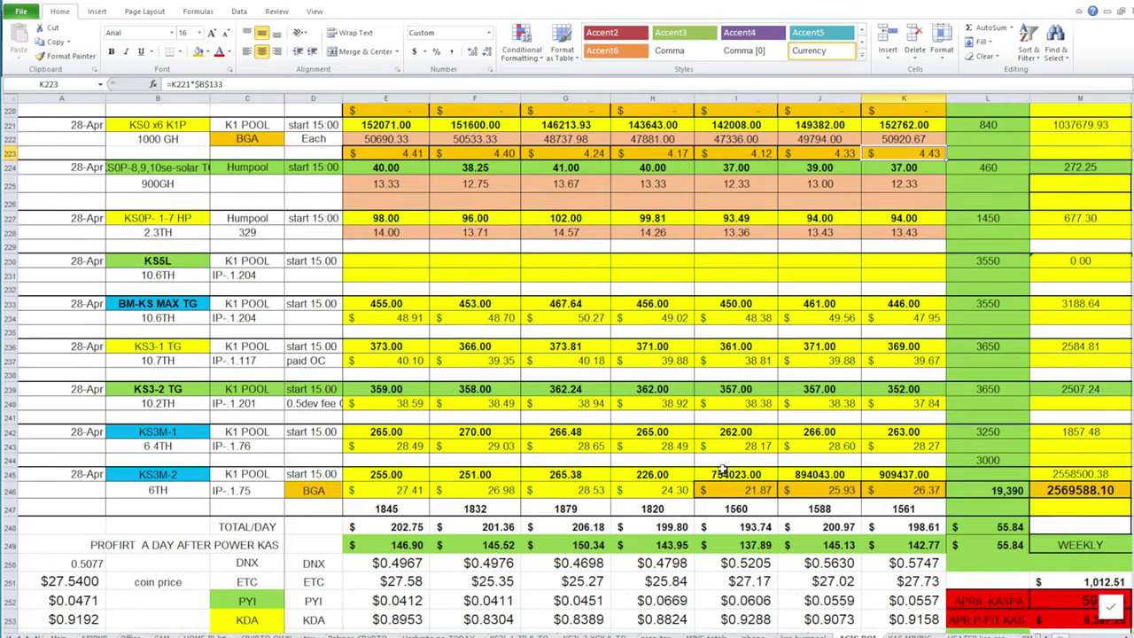
{"action": "scroll", "coordinate": [723, 468], "scroll_direction": "down", "scroll_amount": 1}
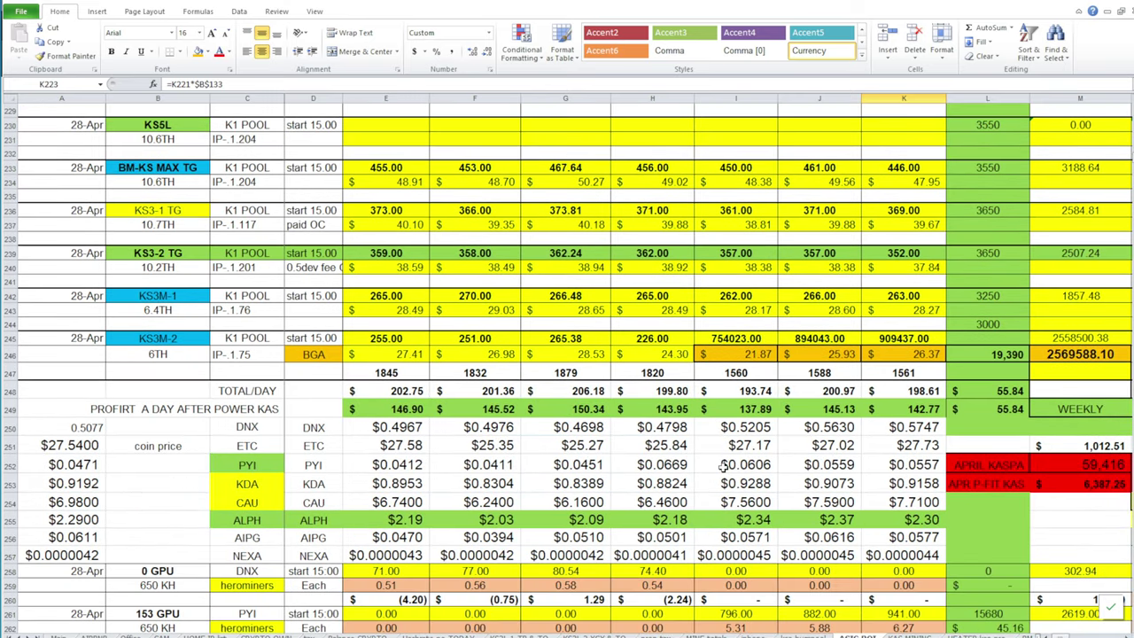
{"action": "scroll", "coordinate": [723, 468], "scroll_direction": "down", "scroll_amount": 3}
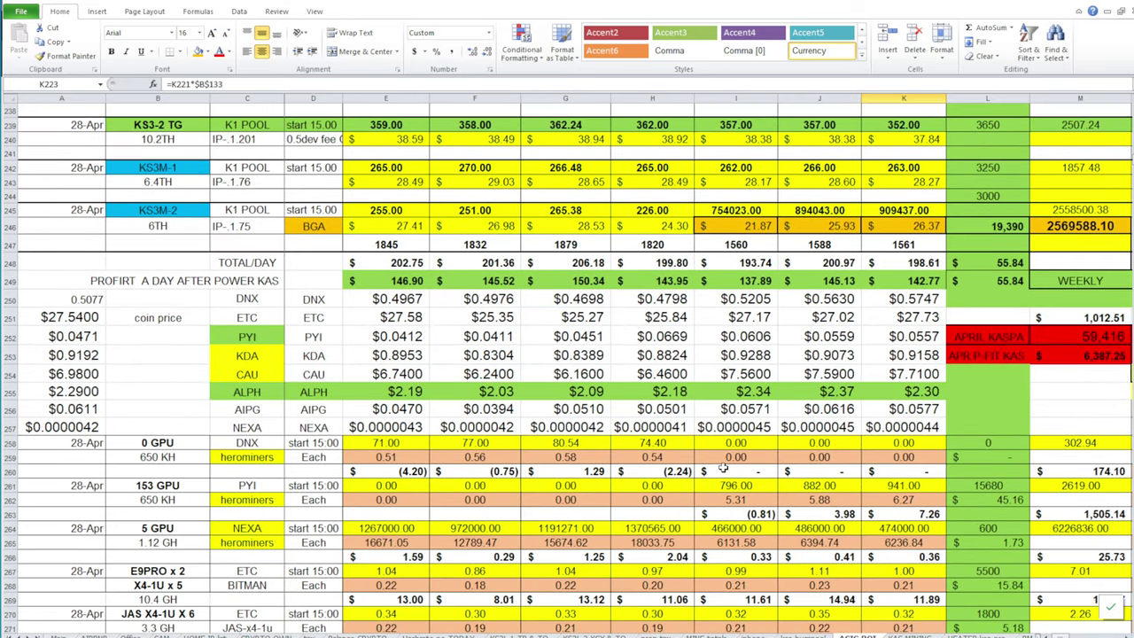
{"action": "scroll", "coordinate": [724, 468], "scroll_direction": "down", "scroll_amount": 1}
{"action": "scroll", "coordinate": [723, 468], "scroll_direction": "down", "scroll_amount": 1}
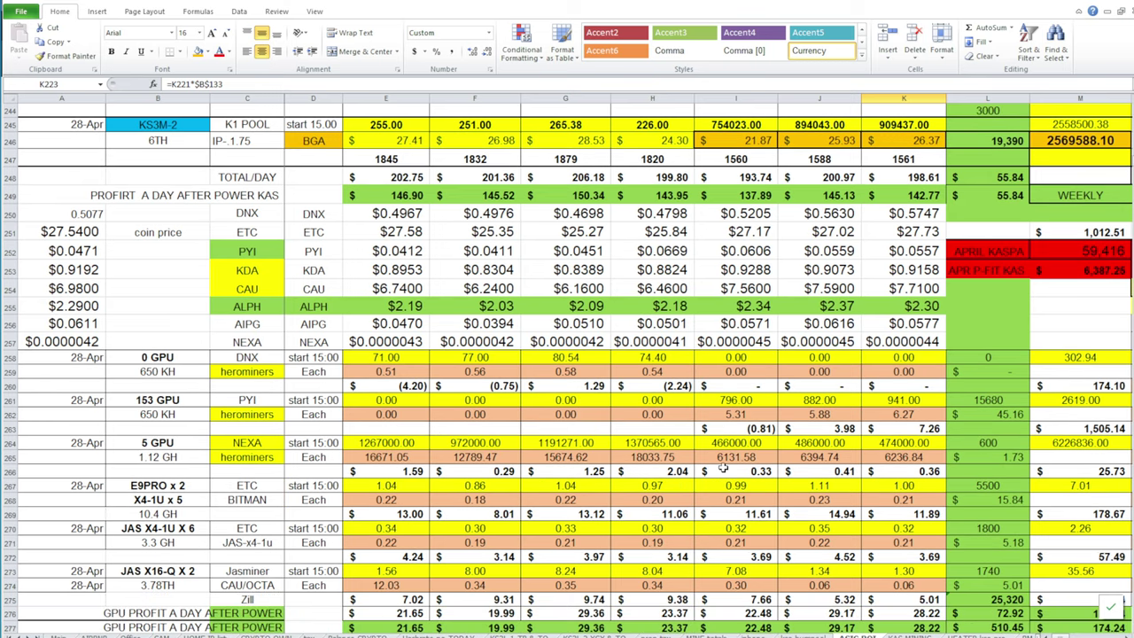
{"action": "scroll", "coordinate": [723, 468], "scroll_direction": "down", "scroll_amount": 2}
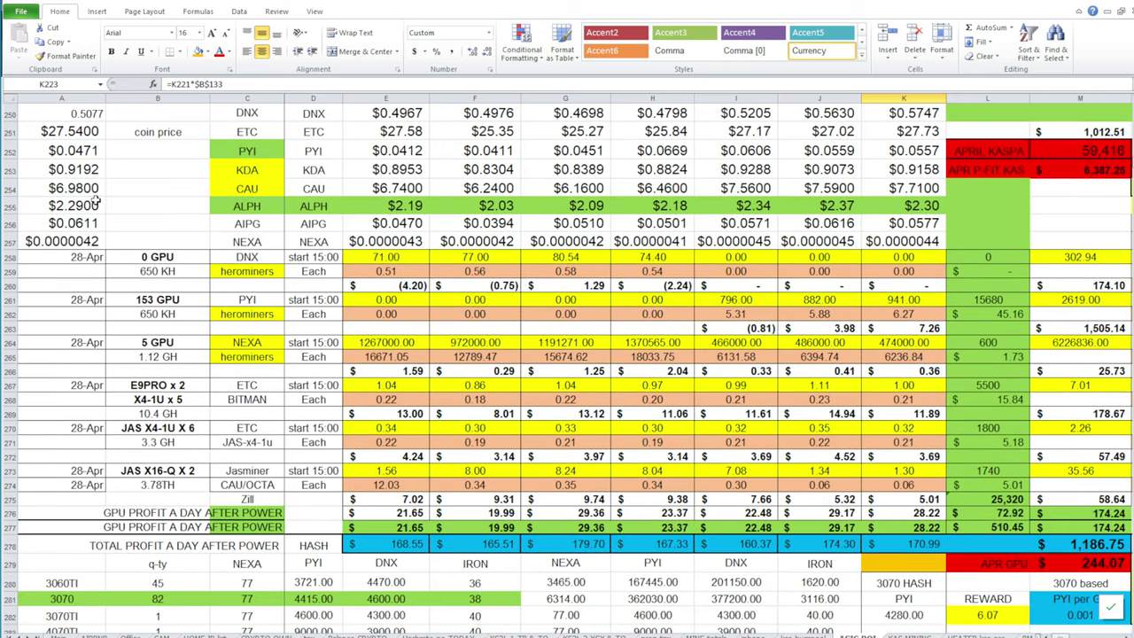
{"action": "left_click", "coordinate": [129, 302]}
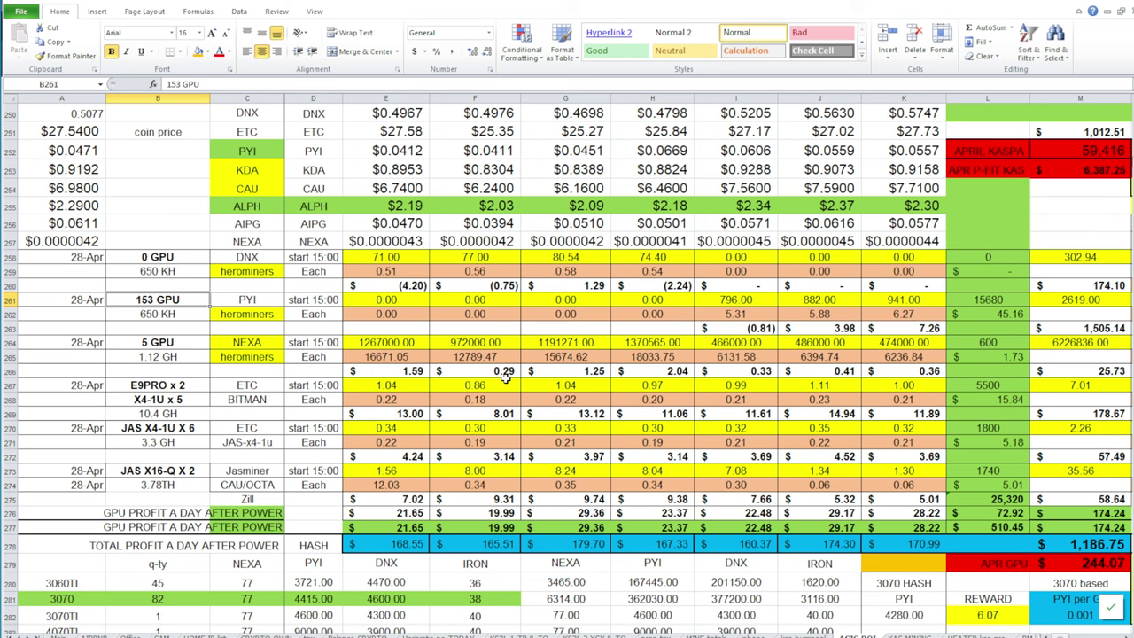
{"action": "left_click", "coordinate": [381, 257]}
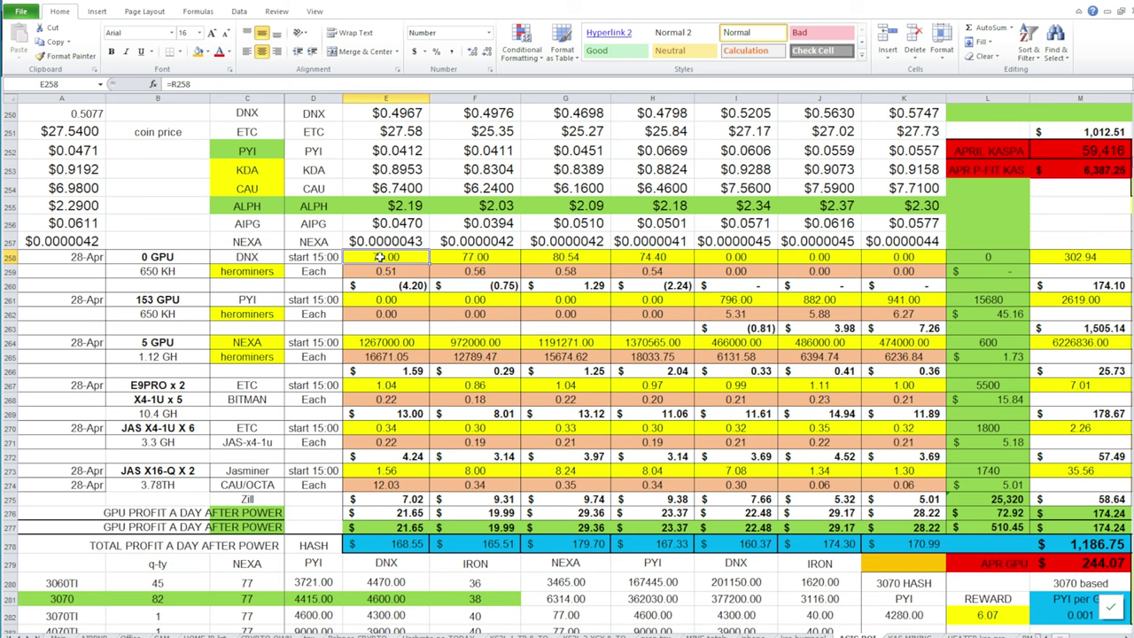
{"action": "left_click", "coordinate": [406, 290]}
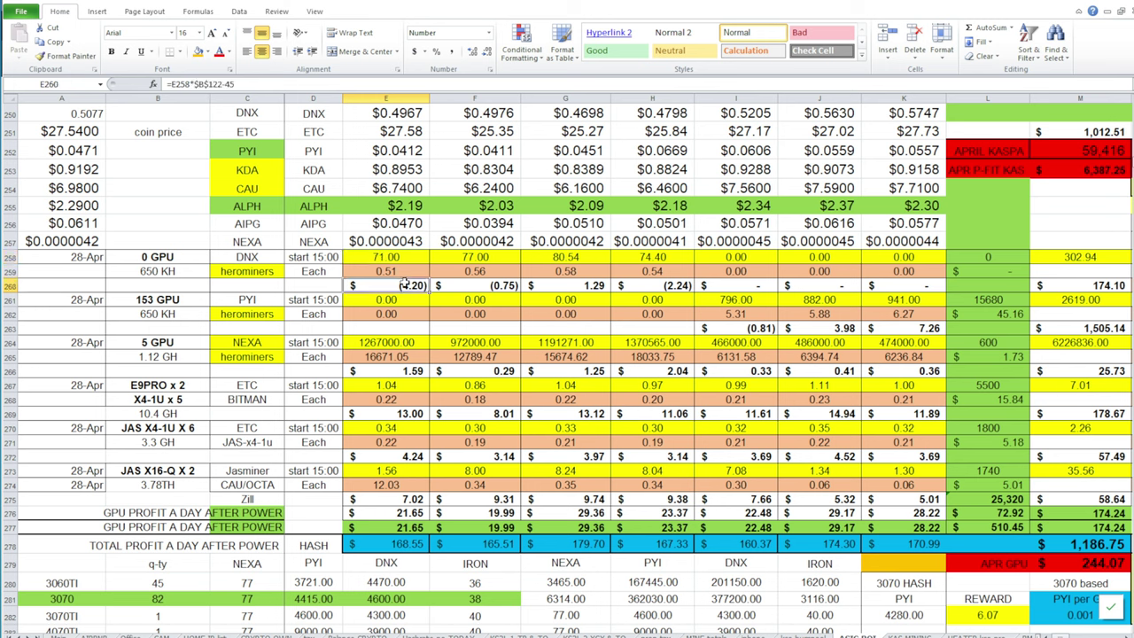
{"action": "left_click", "coordinate": [677, 283]}
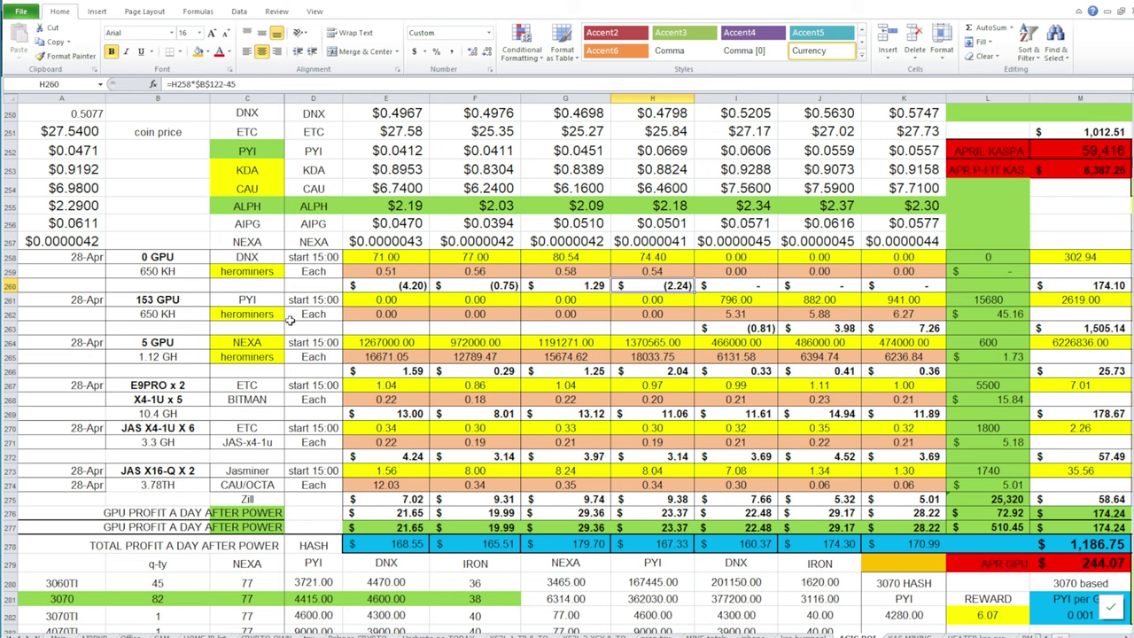
Compare the PYI coin price in row 252 across days 1, 4, 5 and 7
{"action": "left_click", "coordinate": [403, 151]}
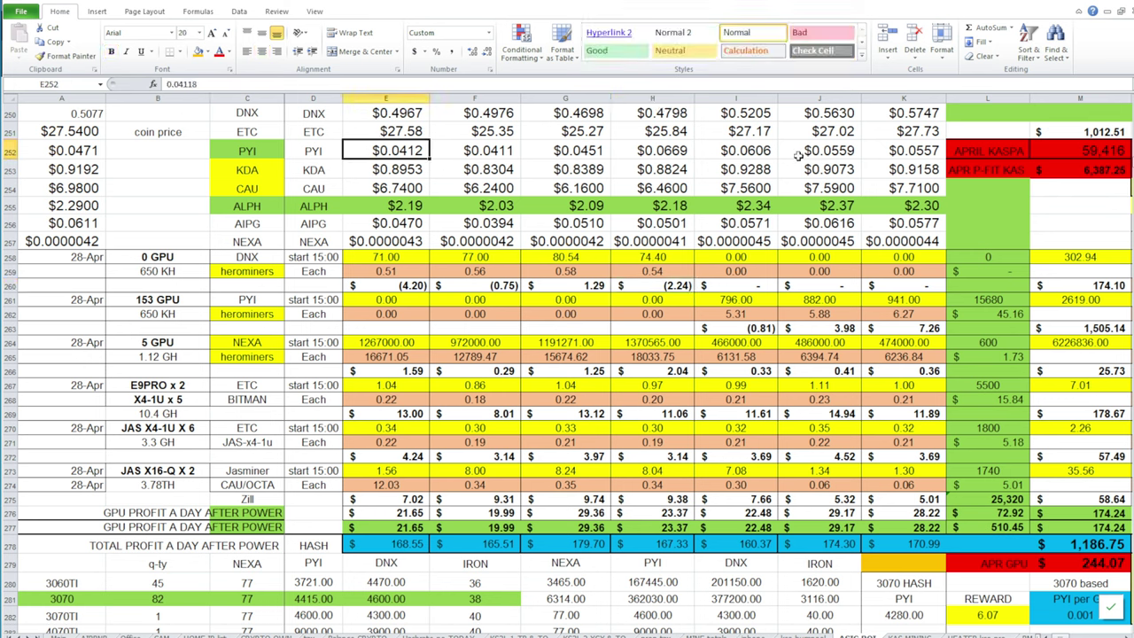
{"action": "left_click", "coordinate": [755, 156]}
{"action": "left_click", "coordinate": [676, 151]}
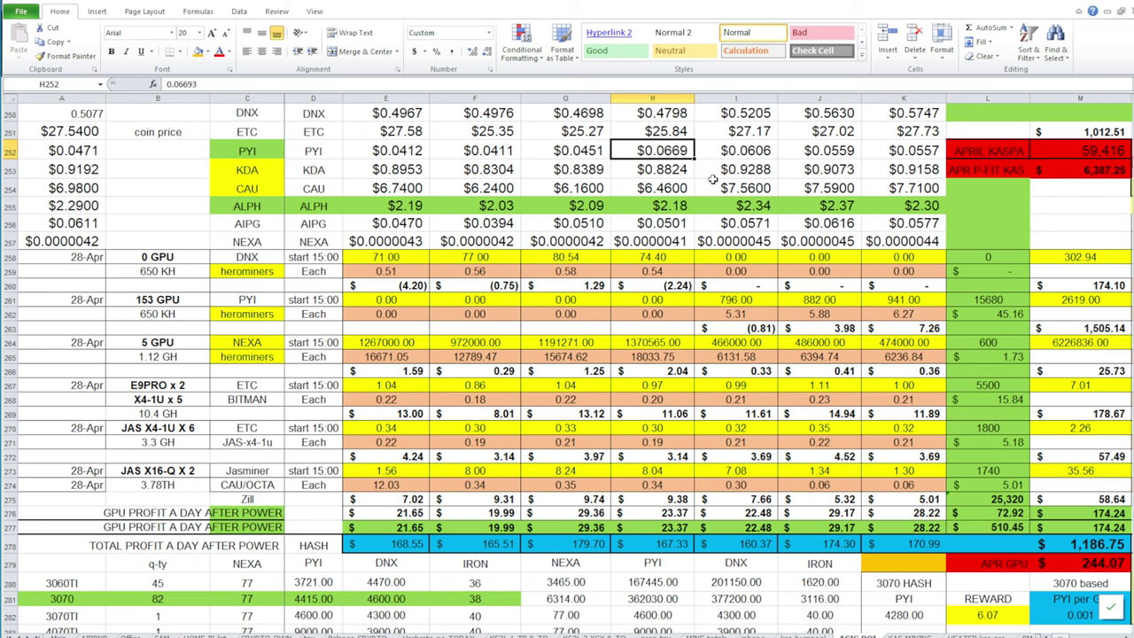
{"action": "left_click", "coordinate": [899, 152]}
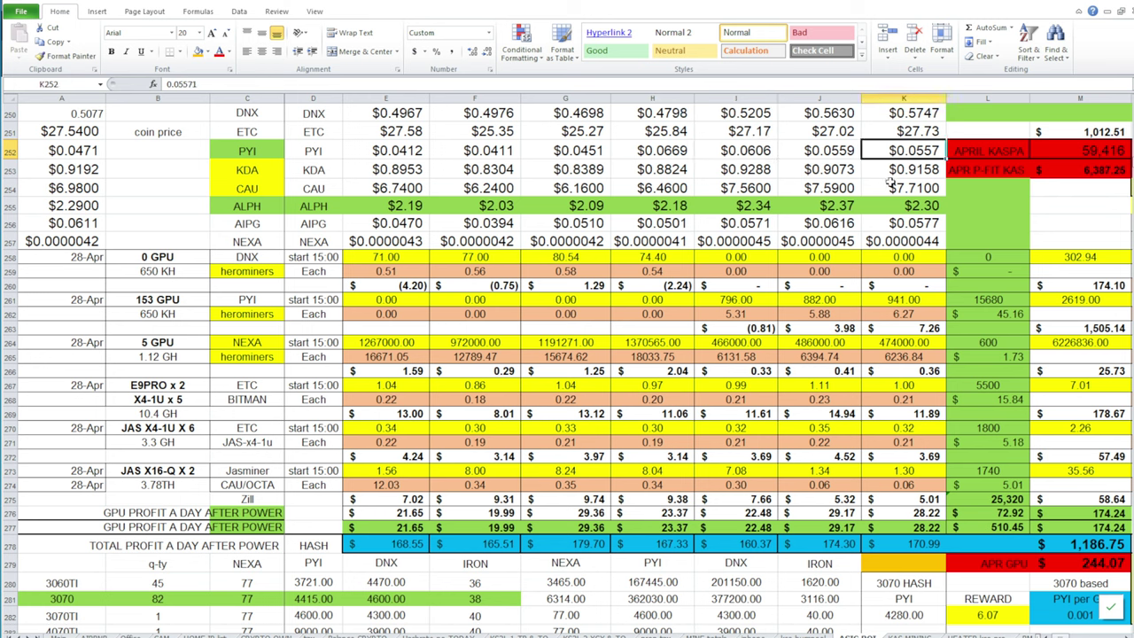
{"action": "left_click", "coordinate": [403, 156]}
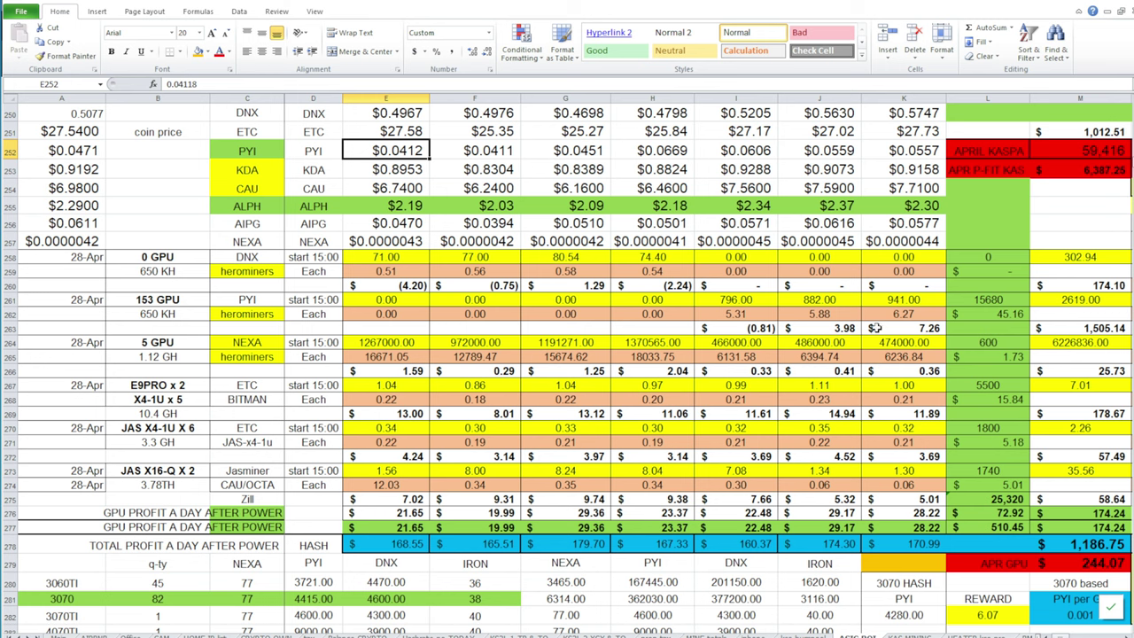
Check the NEXA profit of the 5 GPU rig for days 5 and 7 alongside the 5 GPU and 153 GPU entries
{"action": "left_click", "coordinate": [740, 372]}
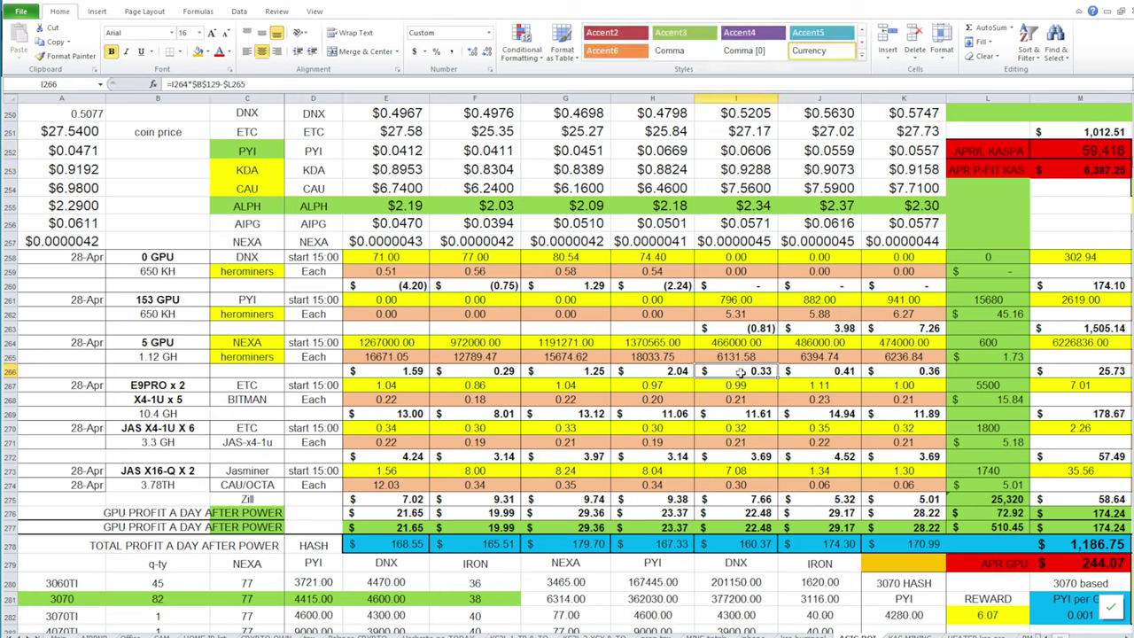
{"action": "left_click", "coordinate": [902, 375]}
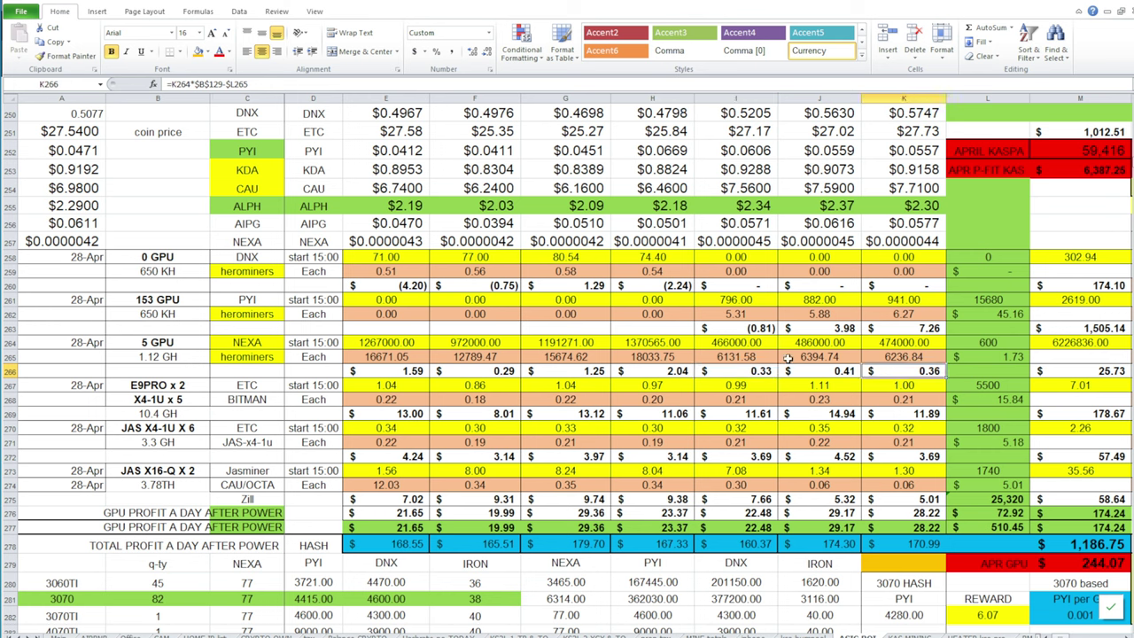
{"action": "left_click", "coordinate": [177, 340]}
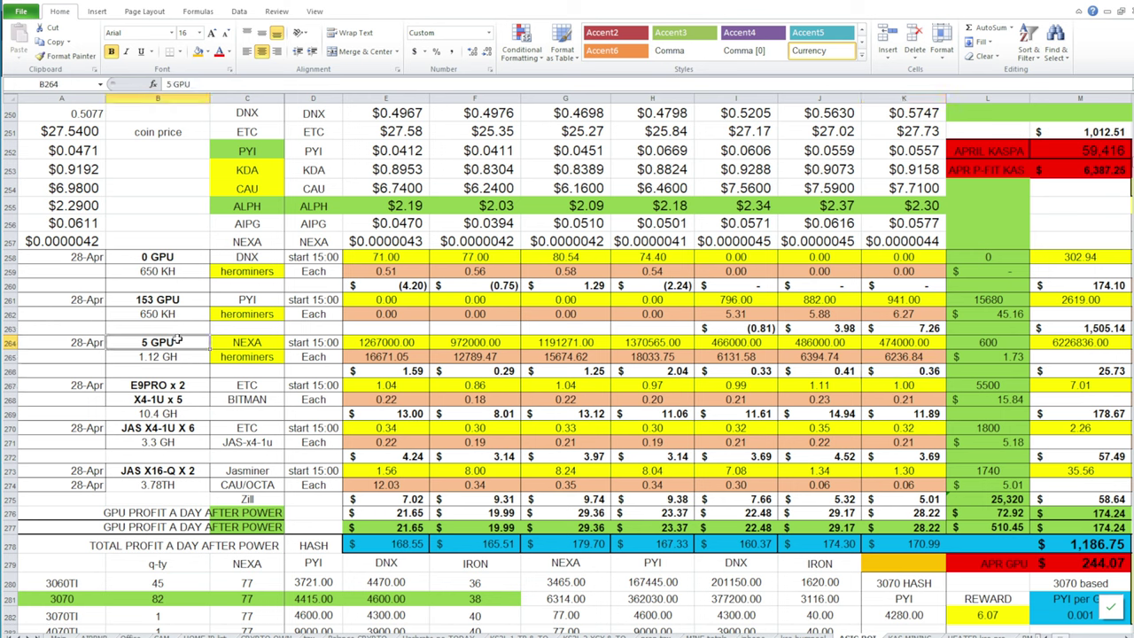
{"action": "left_click", "coordinate": [168, 300]}
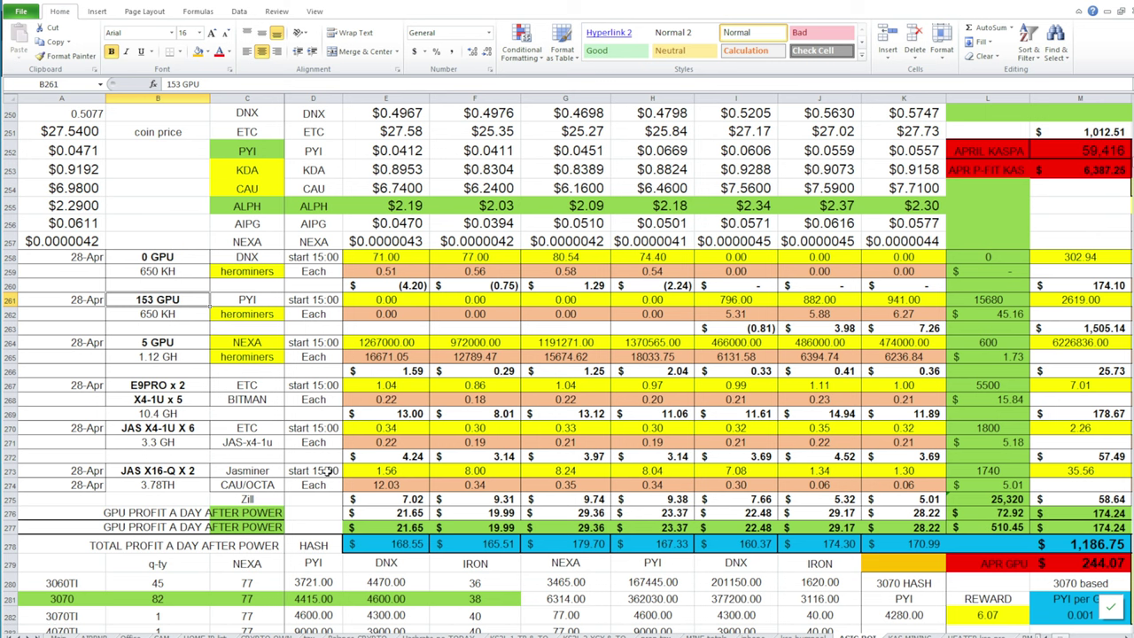
Change the 153 GPU hashrate in B262 to 650 GH and clear the 0 GPU hashrate in B259
{"action": "left_click", "coordinate": [156, 314]}
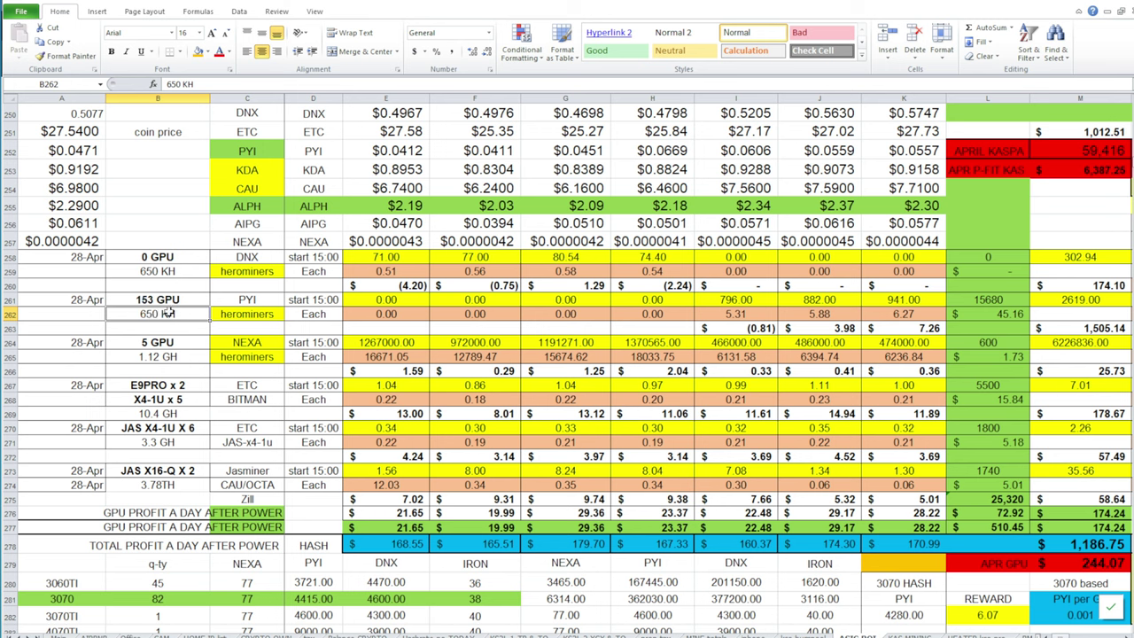
{"action": "double_click", "coordinate": [169, 314]}
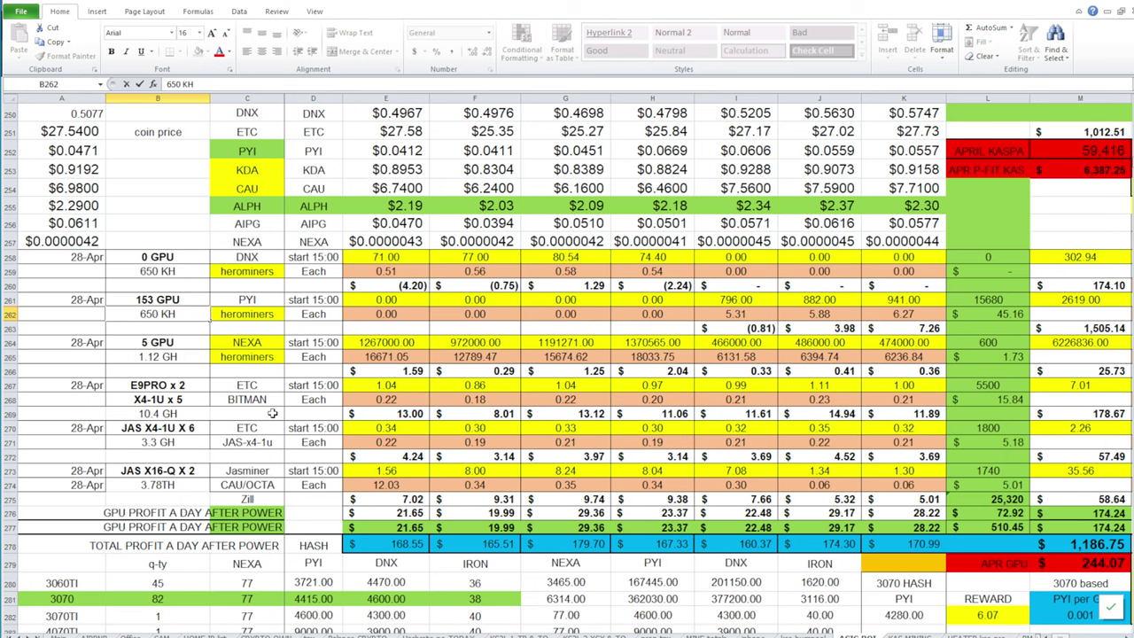
{"action": "key", "text": "BackSpace"}
{"action": "left_click", "coordinate": [161, 272]}
{"action": "key", "text": "Delete"}
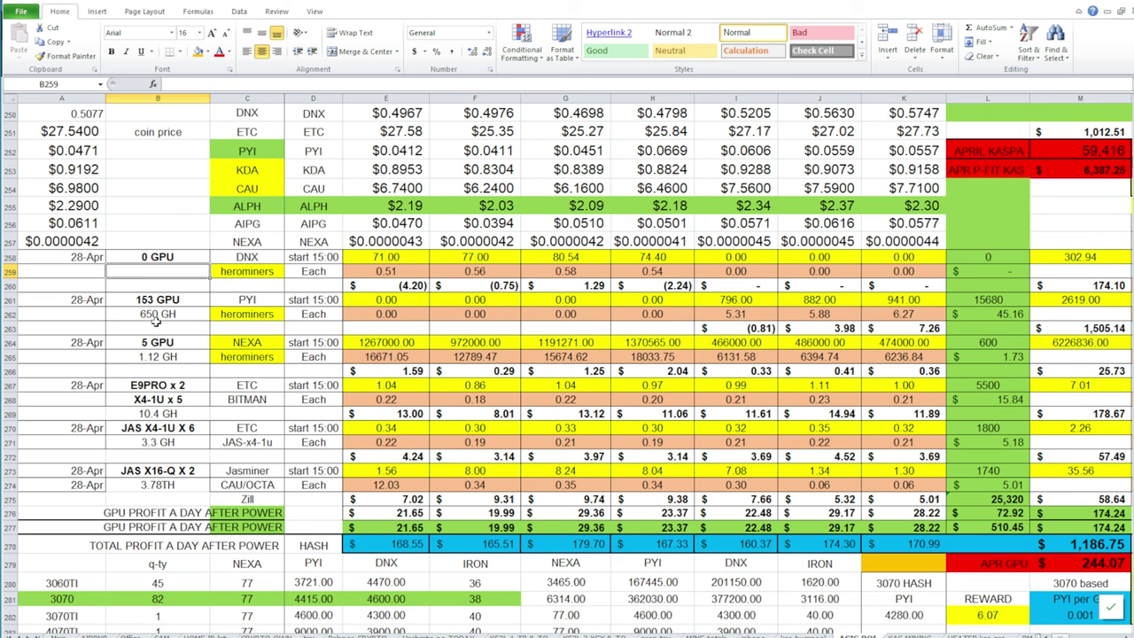
Review the ETC entries of the E9PRO x 2 and X4-1U x 5 miners: day 1 coins, power cost, and profit for days 7 and 1
{"action": "left_click", "coordinate": [177, 387]}
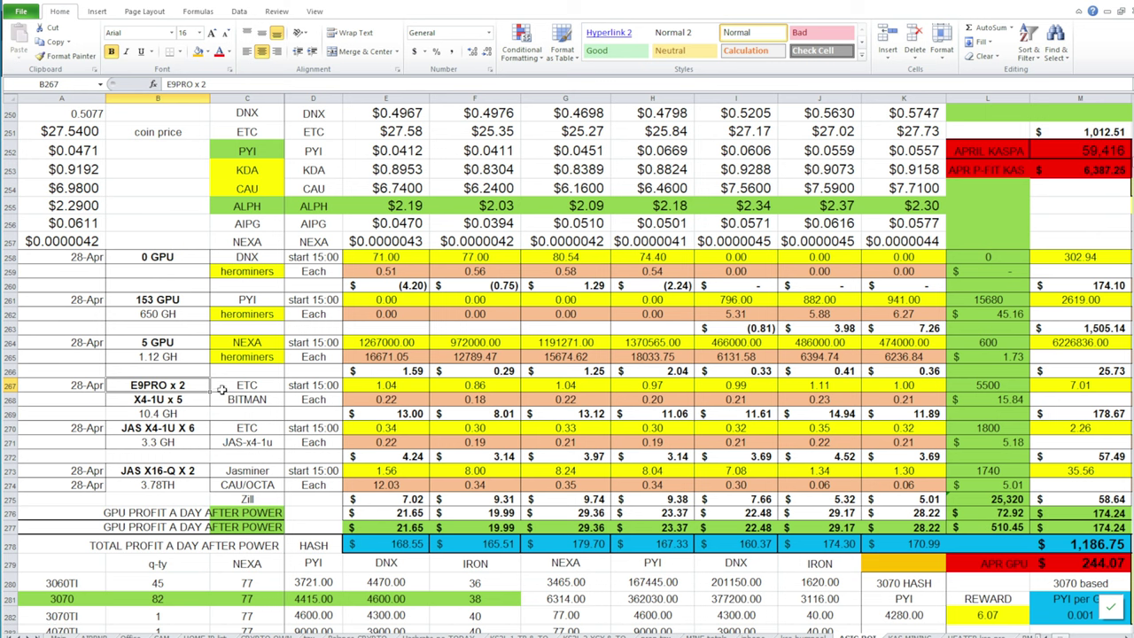
{"action": "left_click", "coordinate": [189, 401]}
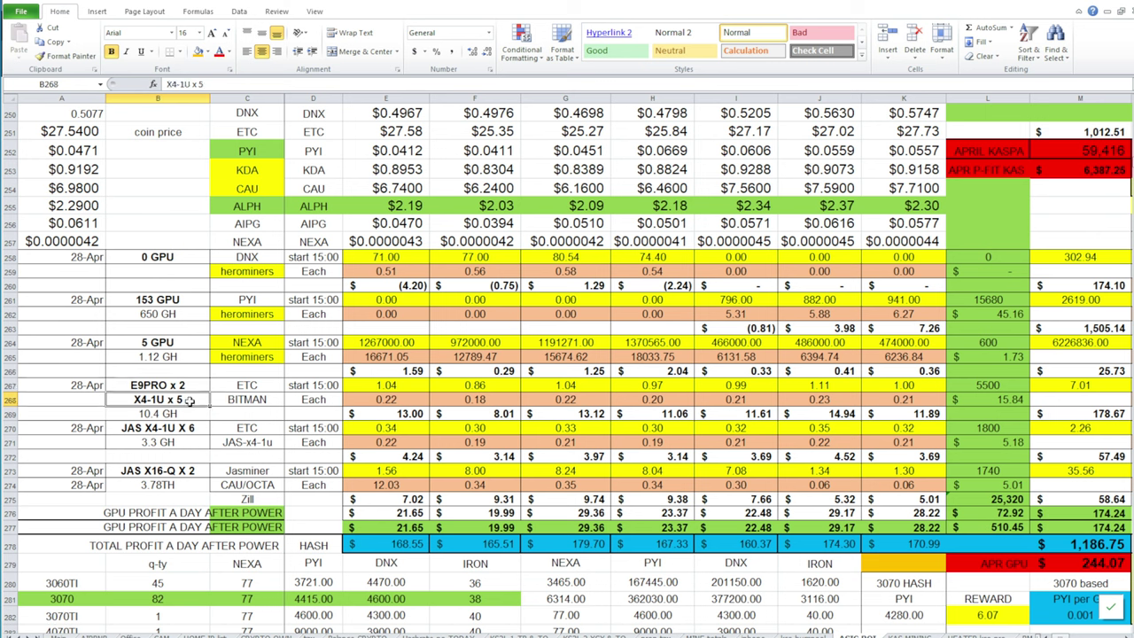
{"action": "left_click", "coordinate": [248, 385]}
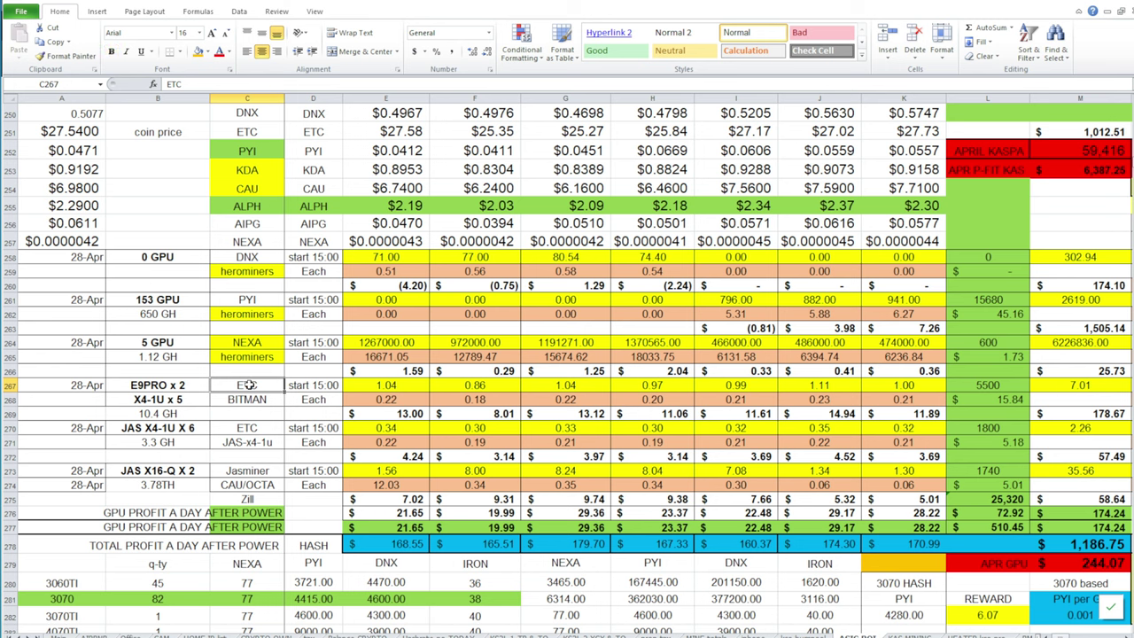
{"action": "left_click", "coordinate": [381, 388]}
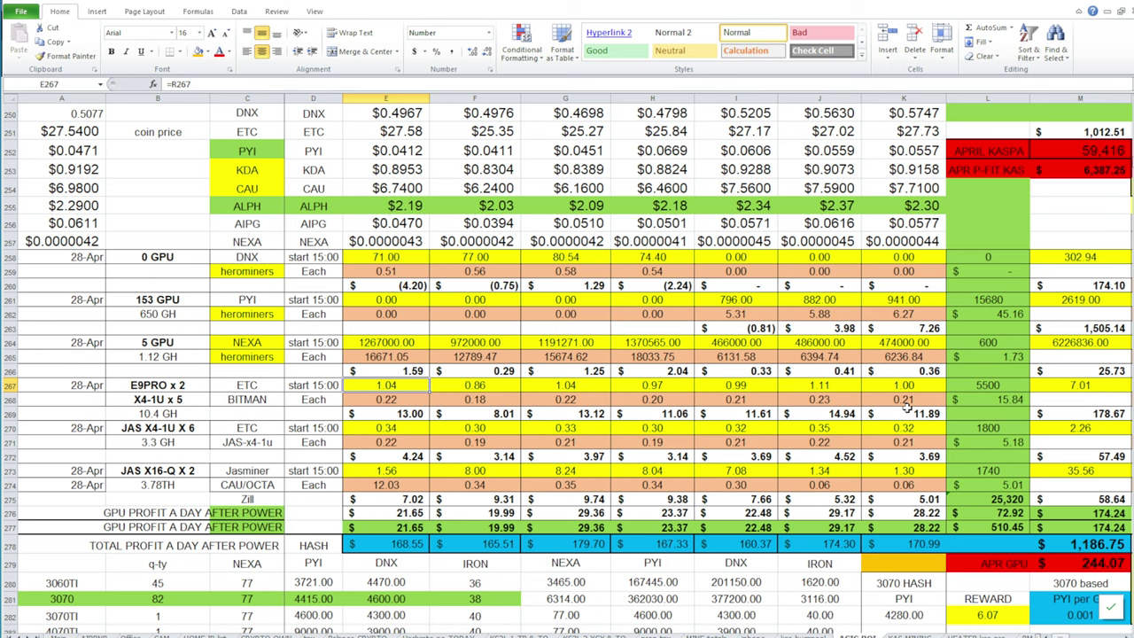
{"action": "left_click", "coordinate": [1024, 400]}
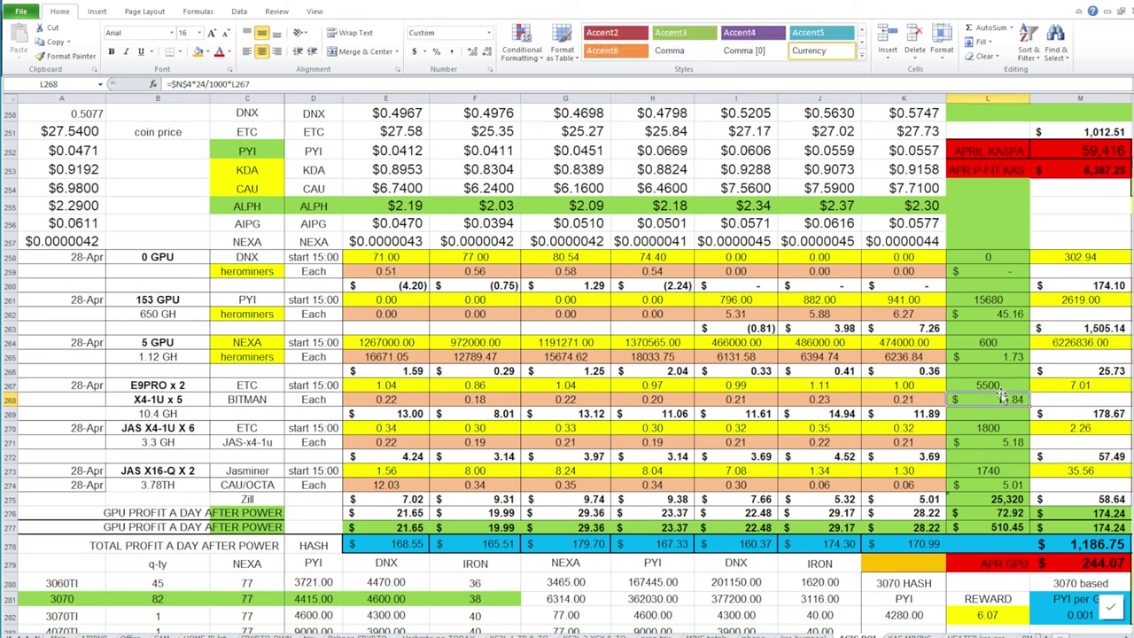
{"action": "left_click", "coordinate": [917, 415]}
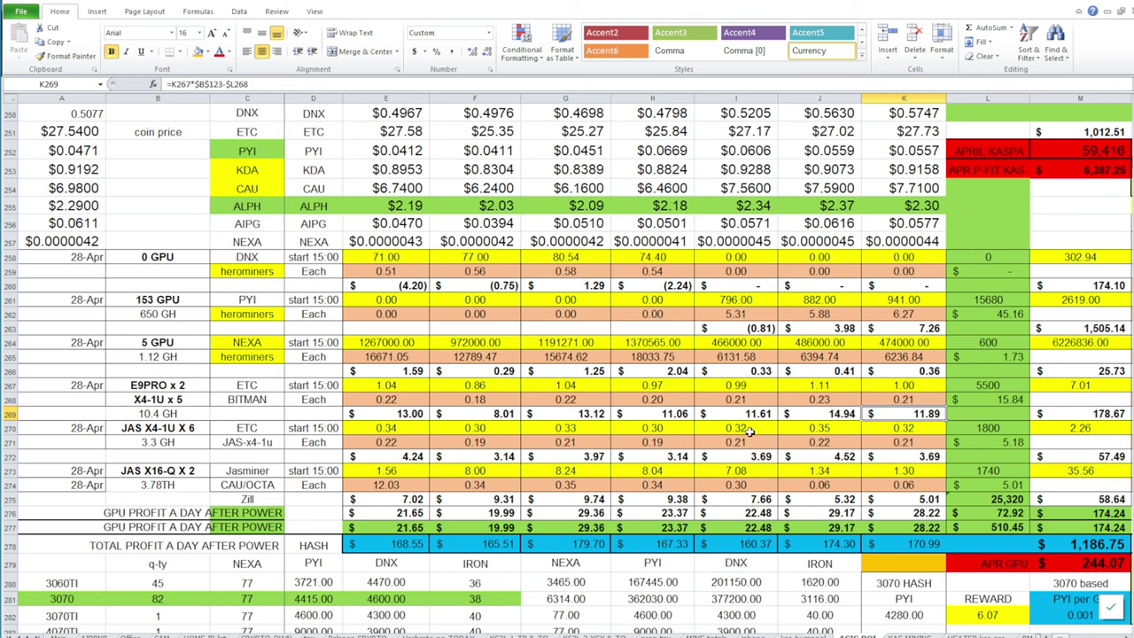
{"action": "left_click", "coordinate": [417, 414]}
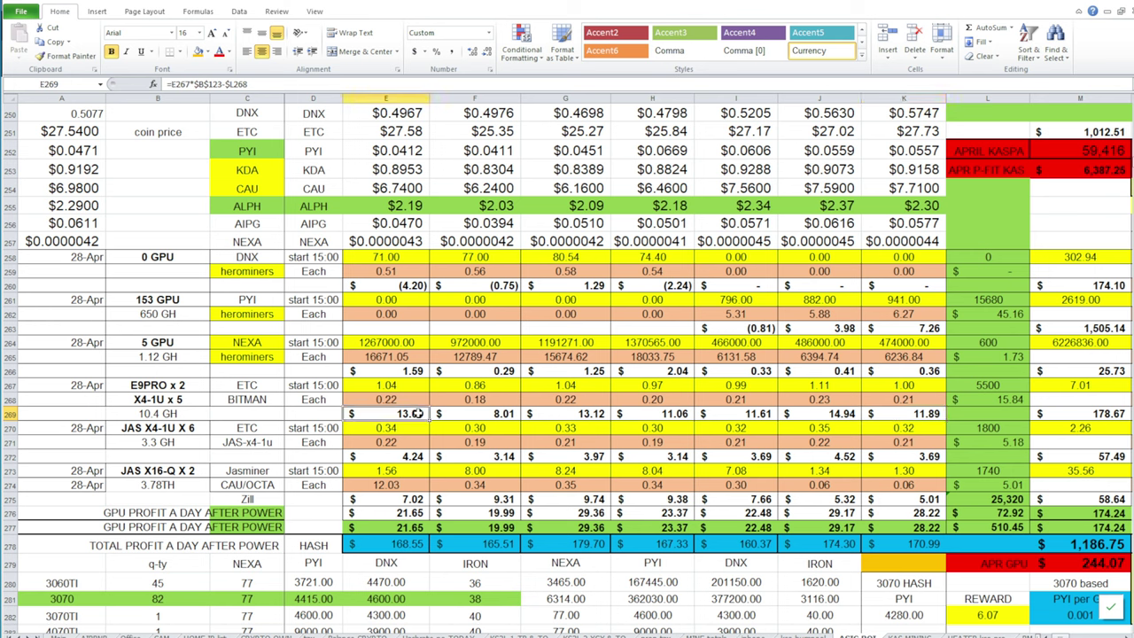
Check the day 1 ETC coins of the JAS X4-1U X 6 miners and the CAU/OCTA entry of the JAS X16-Q X 2 miners
{"action": "left_click", "coordinate": [253, 428]}
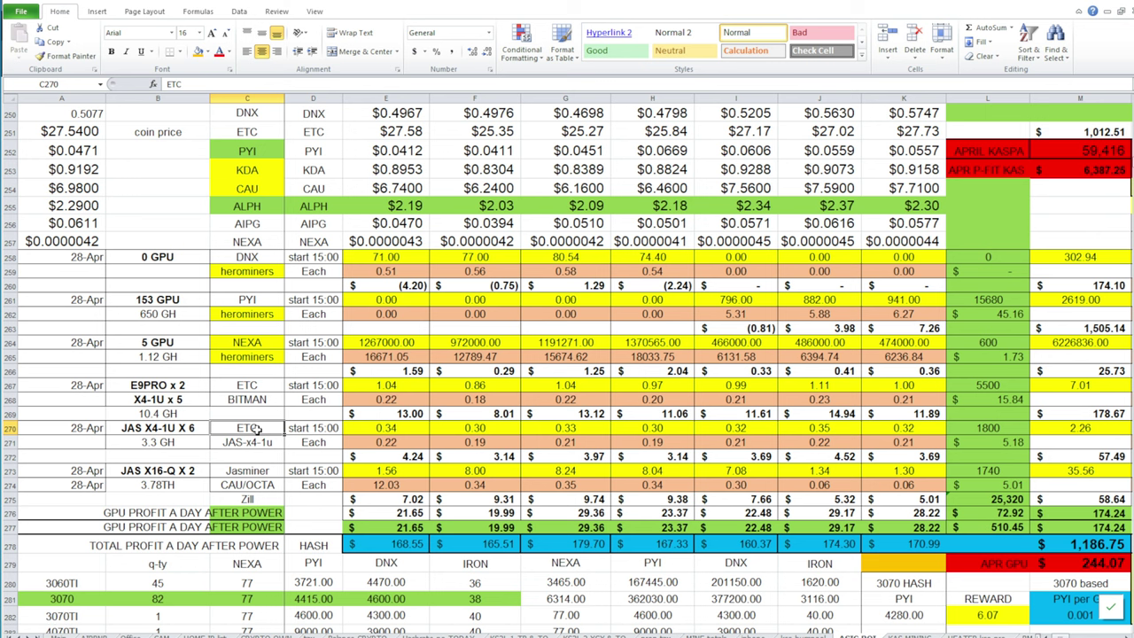
{"action": "left_click", "coordinate": [413, 434]}
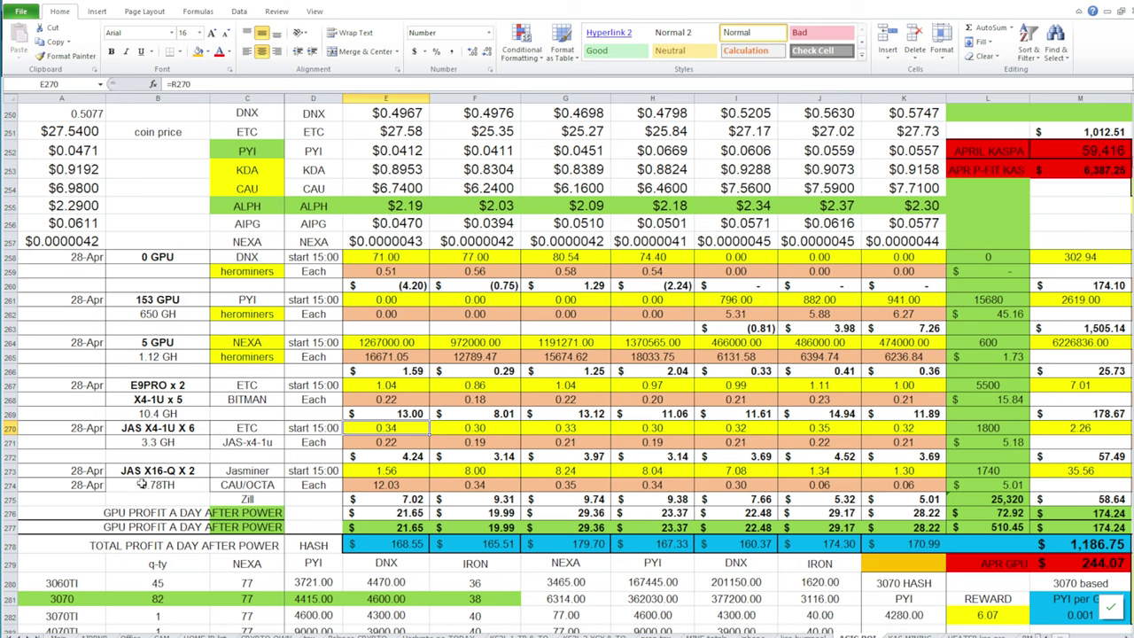
{"action": "left_click", "coordinate": [266, 485]}
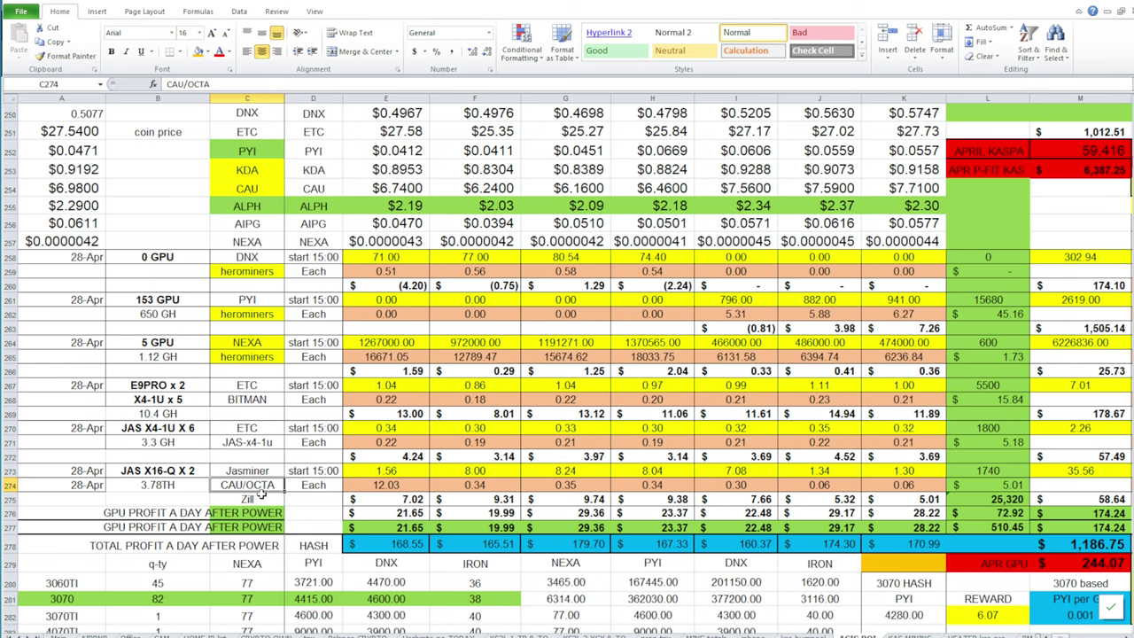
{"action": "scroll", "coordinate": [263, 494], "scroll_direction": "up", "scroll_amount": 20}
{"action": "scroll", "coordinate": [261, 479], "scroll_direction": "down", "scroll_amount": 5}
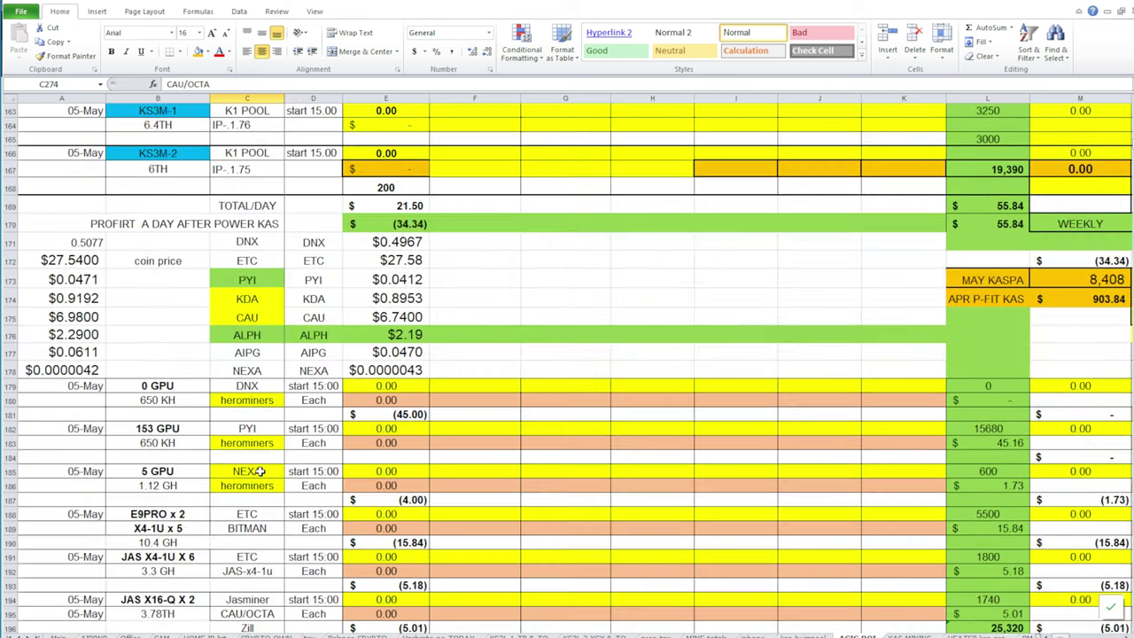
{"action": "scroll", "coordinate": [259, 472], "scroll_direction": "up", "scroll_amount": 5}
{"action": "scroll", "coordinate": [261, 471], "scroll_direction": "down", "scroll_amount": 20}
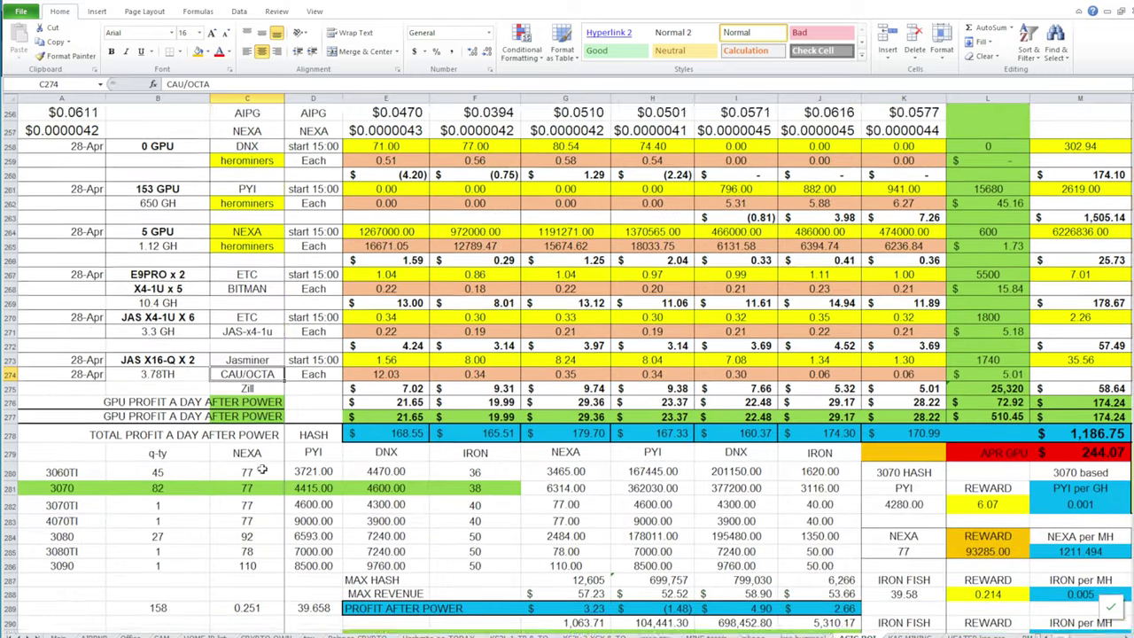
{"action": "scroll", "coordinate": [263, 469], "scroll_direction": "up", "scroll_amount": 2}
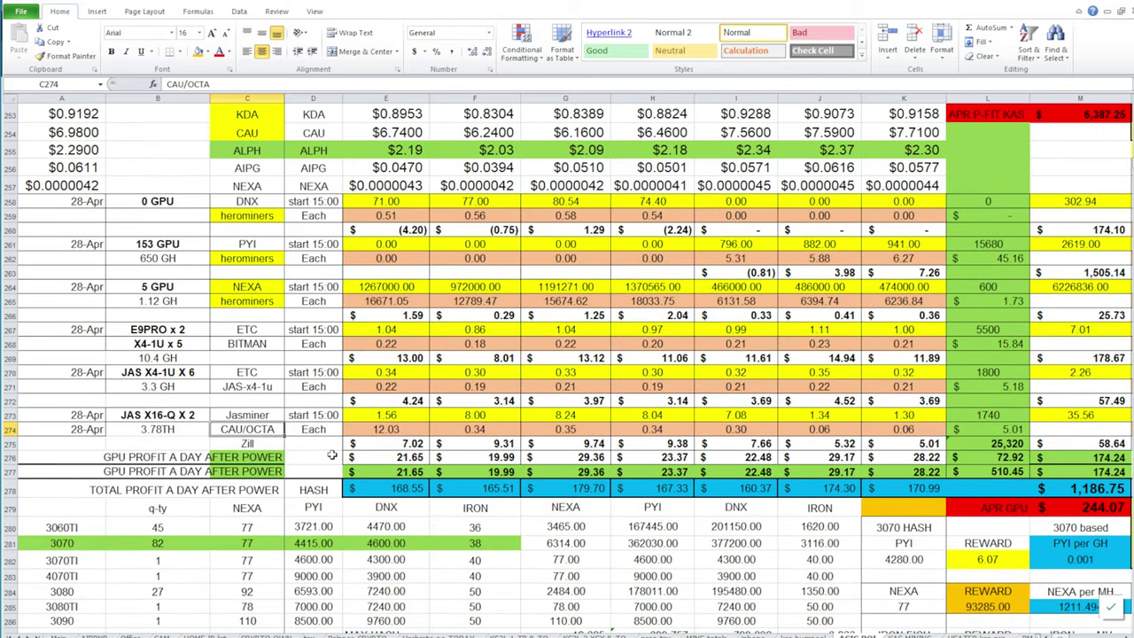
Switch to Chrome and open the Canxium Pool miner statistics on K1 Pool
{"action": "mouse_move", "coordinate": [317, 635]}
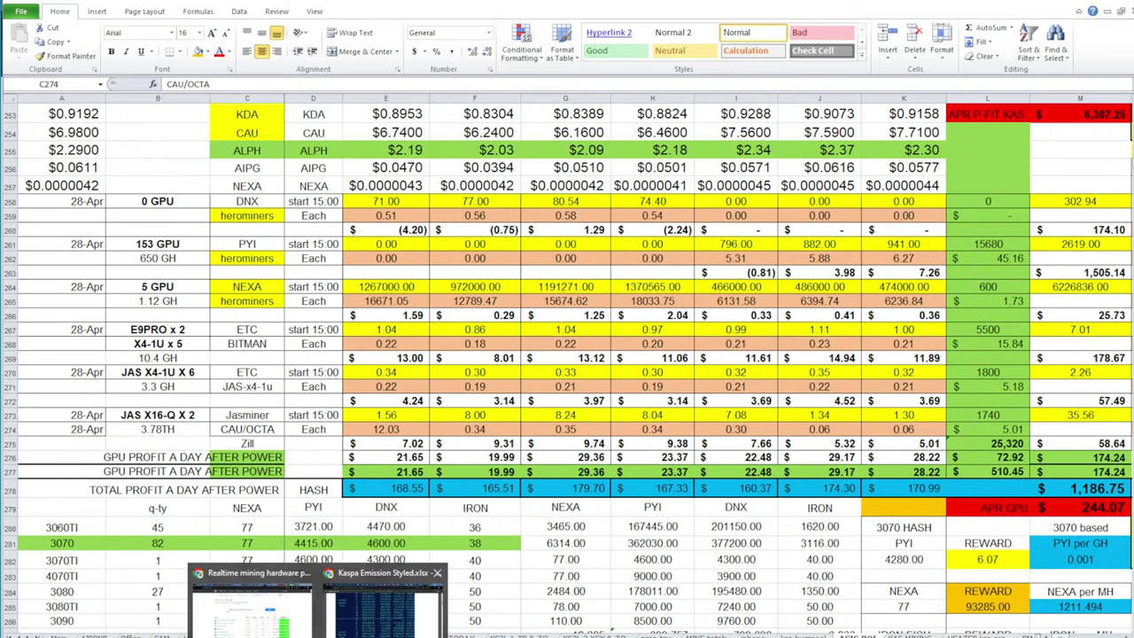
{"action": "left_click", "coordinate": [251, 603]}
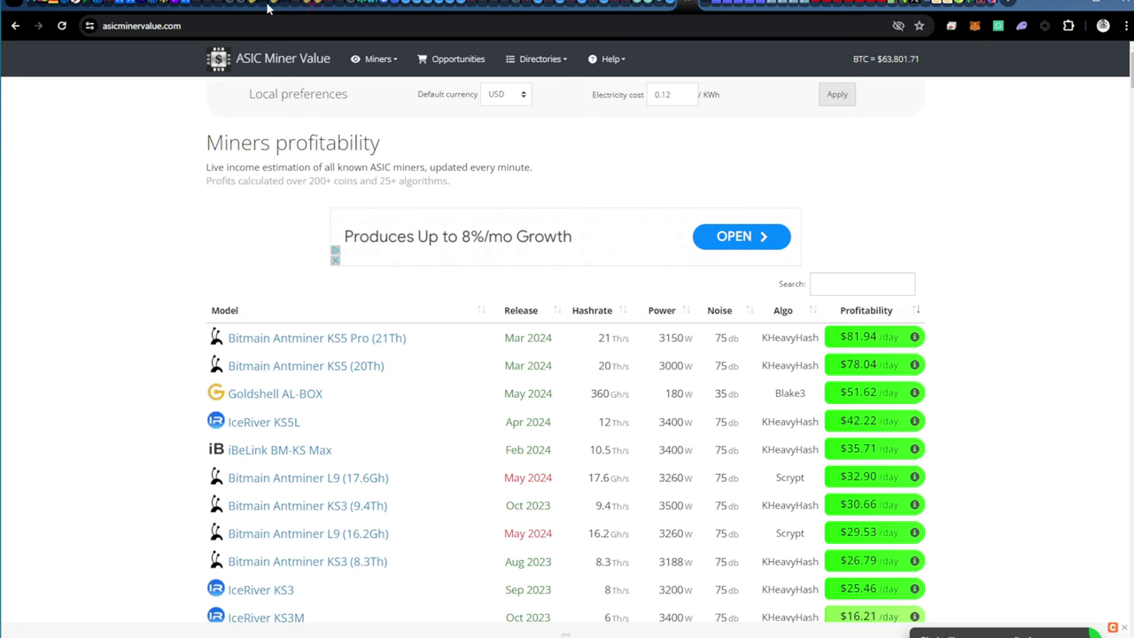
{"action": "left_click", "coordinate": [479, 6]}
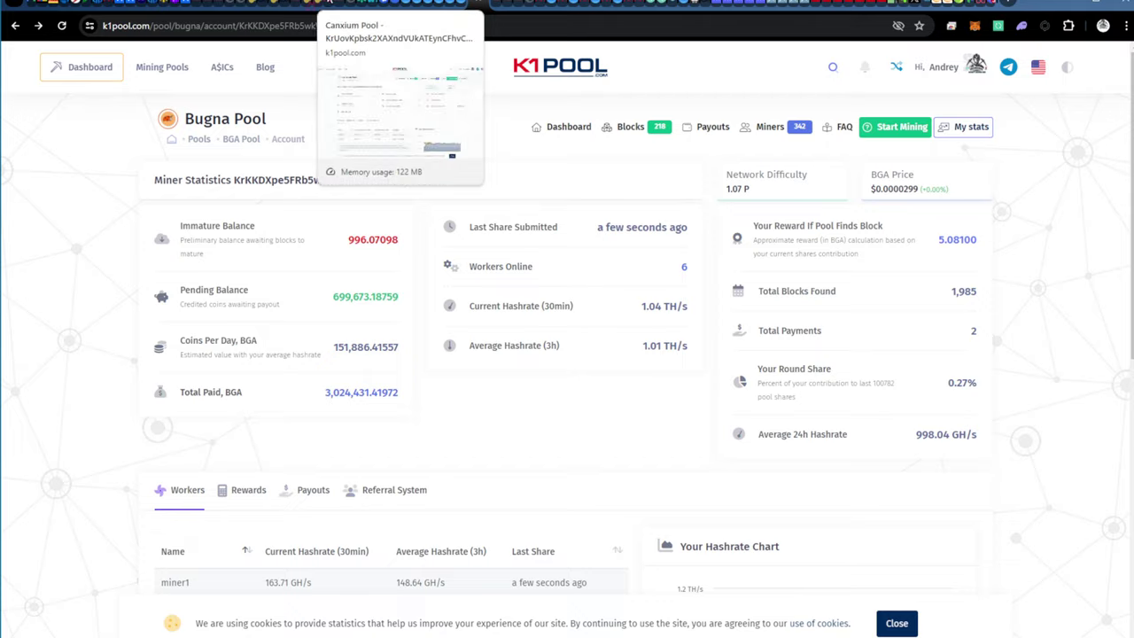
{"action": "left_click", "coordinate": [333, 4]}
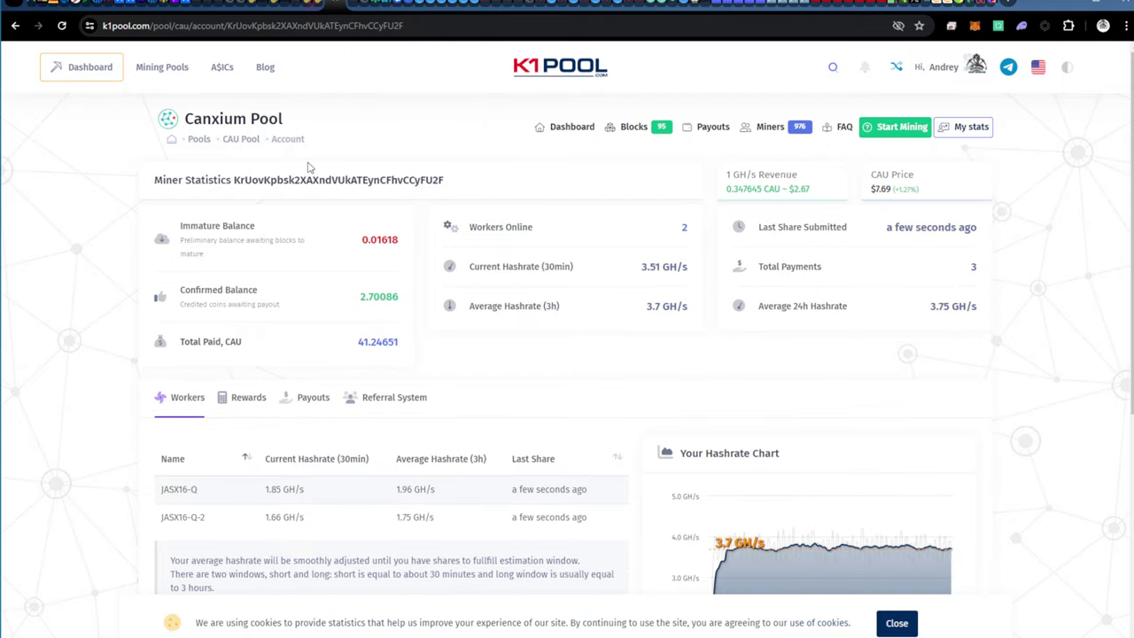
Examine the Jasminer X16-Q coin profit estimates on hashrate.no and check the CAU price on the Canxium Pool page
{"action": "left_click", "coordinate": [357, 2]}
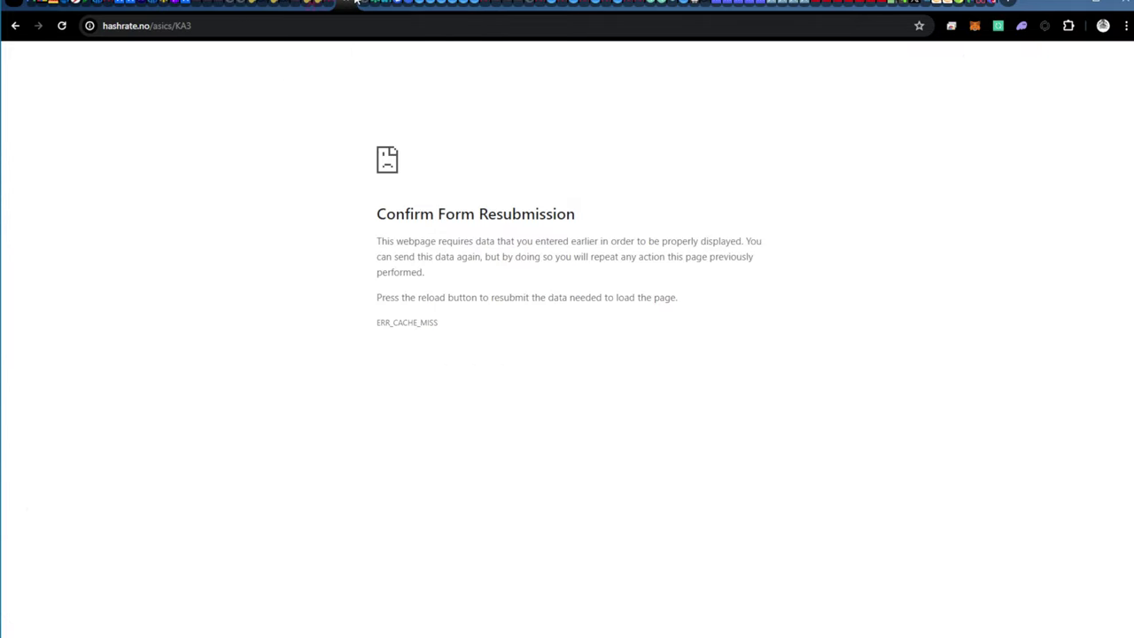
{"action": "left_click", "coordinate": [306, 4]}
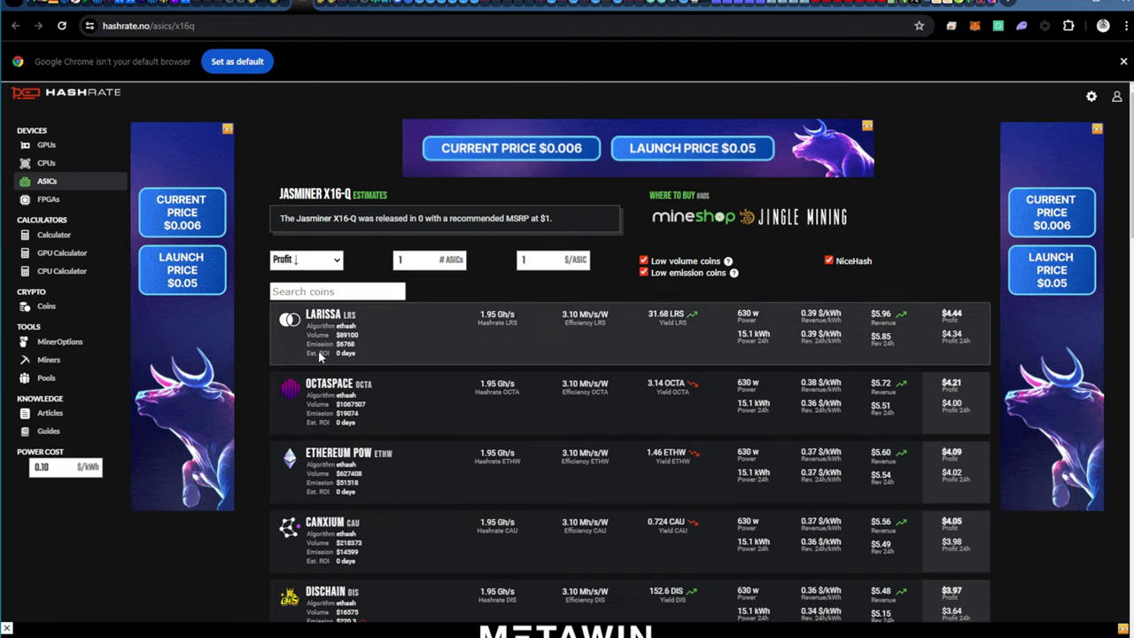
{"action": "scroll", "coordinate": [384, 402], "scroll_direction": "down", "scroll_amount": 3}
{"action": "scroll", "coordinate": [384, 409], "scroll_direction": "up", "scroll_amount": 1}
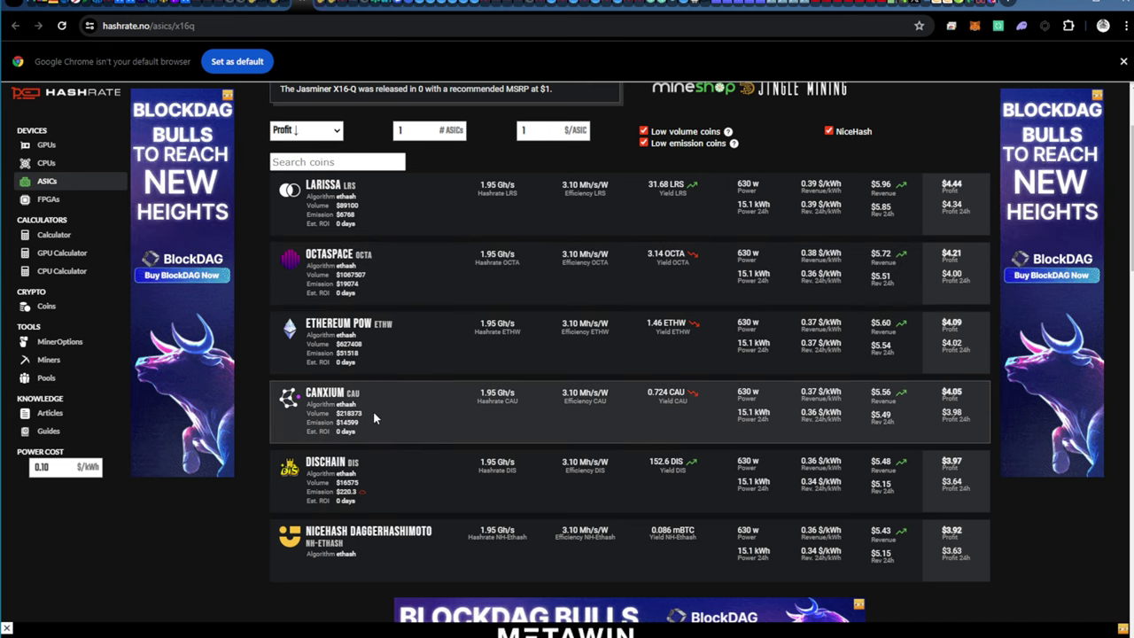
{"action": "left_click", "coordinate": [345, 3]}
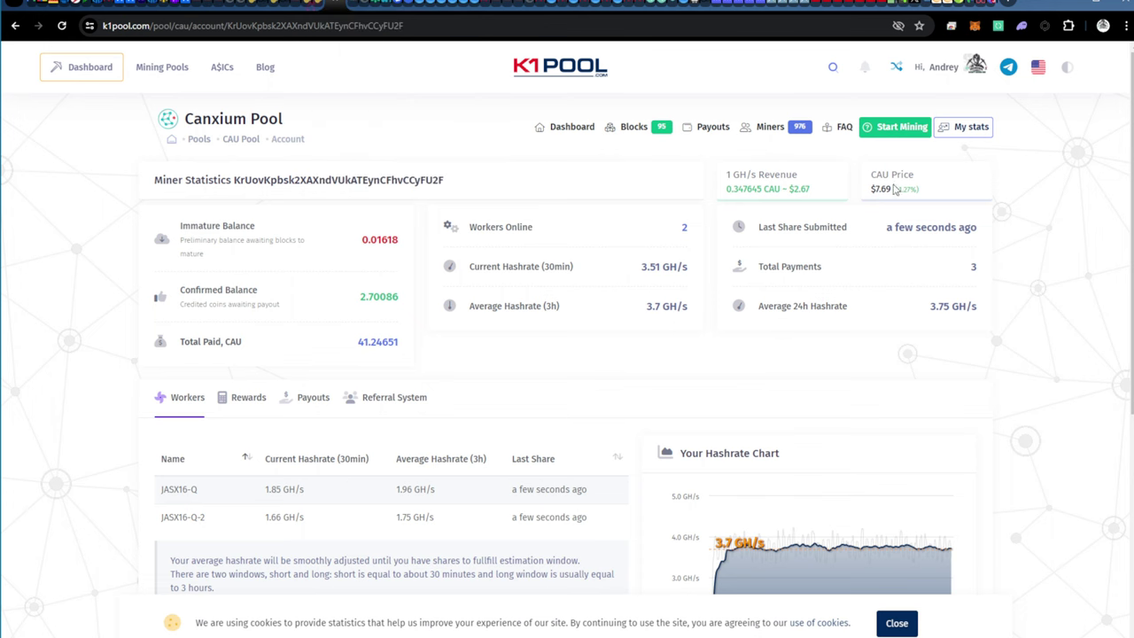
Return to the spreadsheet and compare the CAU prices in row 254 across the week and the JAS X16-Q values in row 274 for days 2 and 6
{"action": "left_click", "coordinate": [1073, 4]}
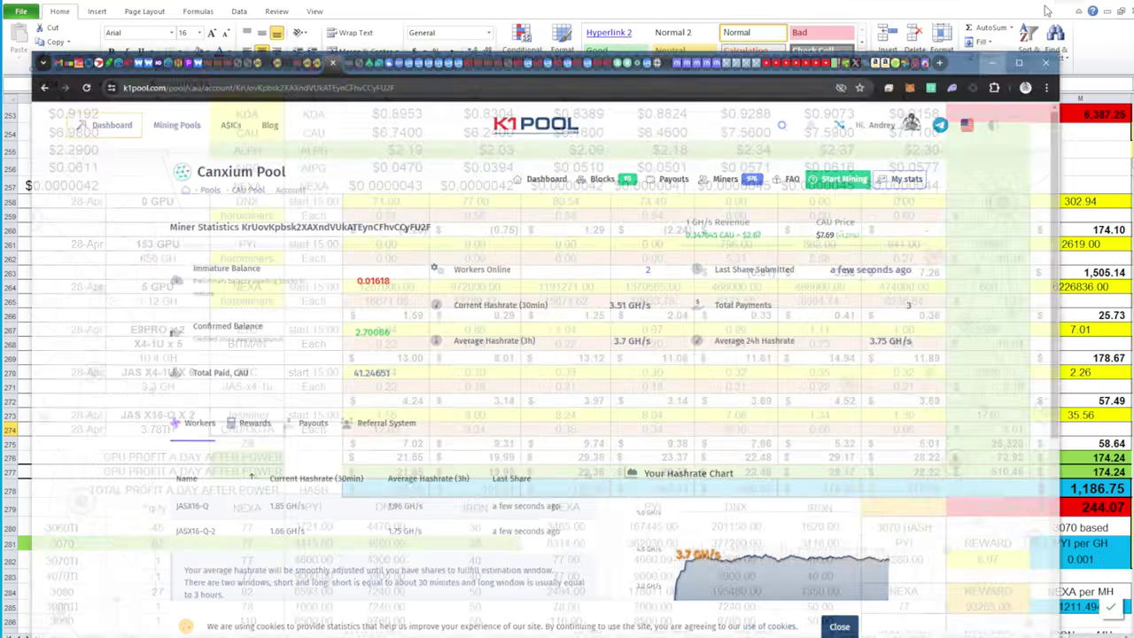
{"action": "scroll", "coordinate": [506, 294], "scroll_direction": "up", "scroll_amount": 2}
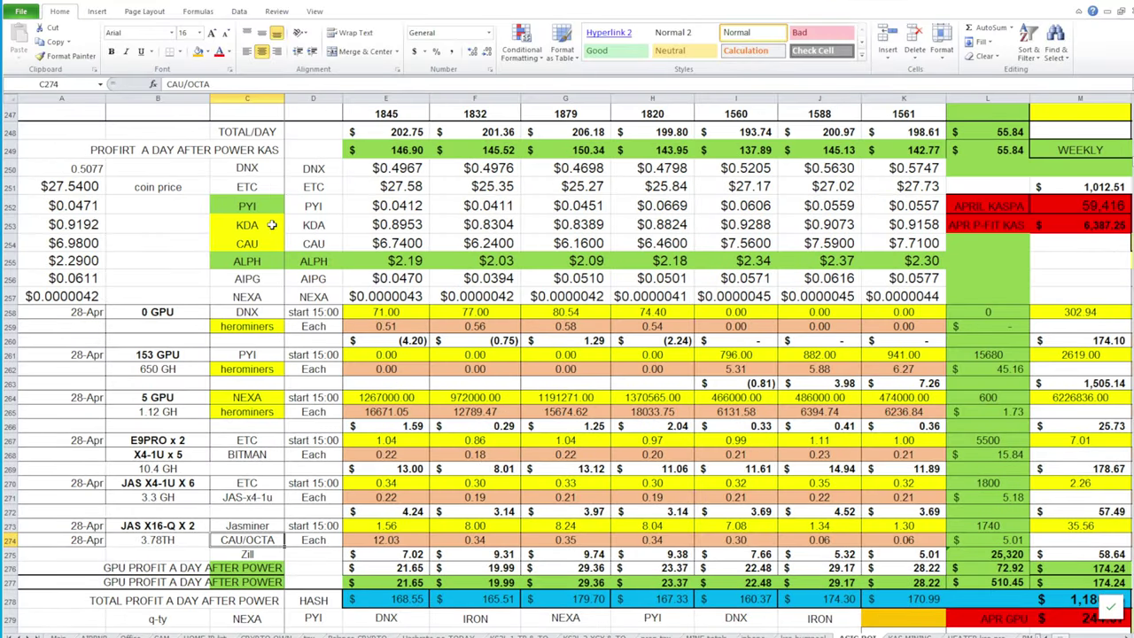
{"action": "left_click", "coordinate": [400, 245]}
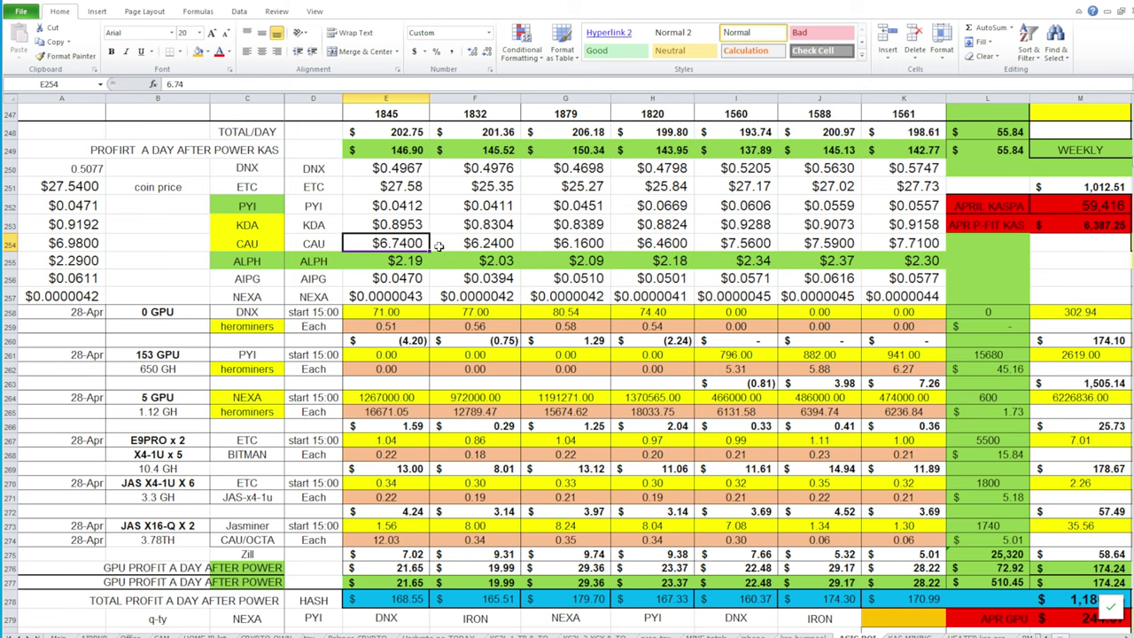
{"action": "left_click", "coordinate": [581, 245]}
{"action": "left_click", "coordinate": [651, 245]}
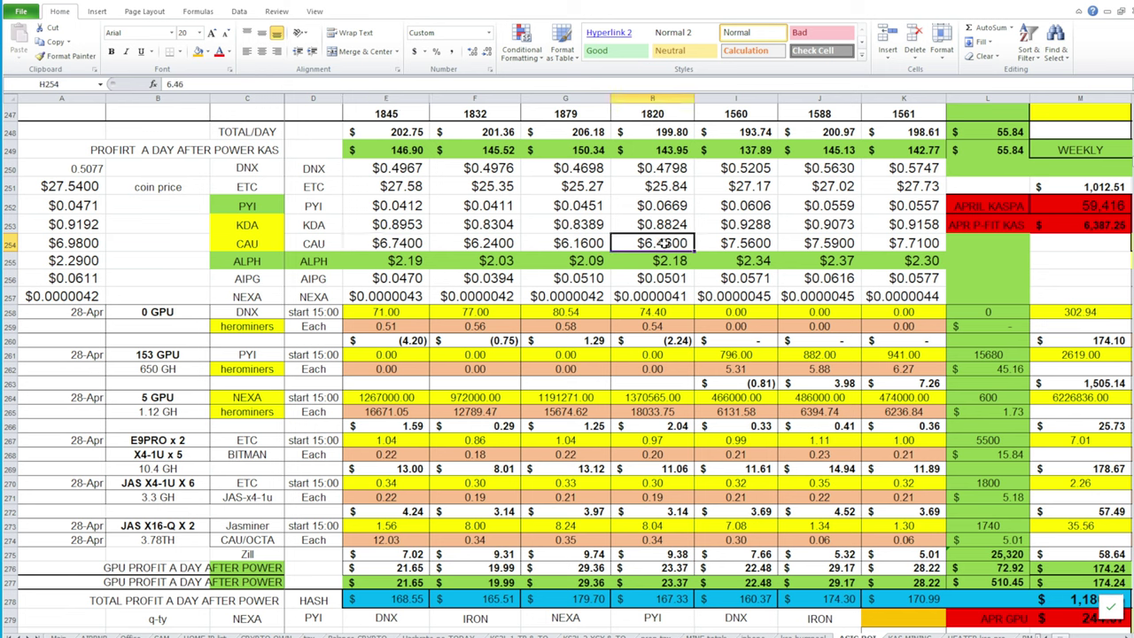
{"action": "left_click", "coordinate": [757, 241]}
{"action": "left_click", "coordinate": [810, 243]}
{"action": "left_click", "coordinate": [898, 246]}
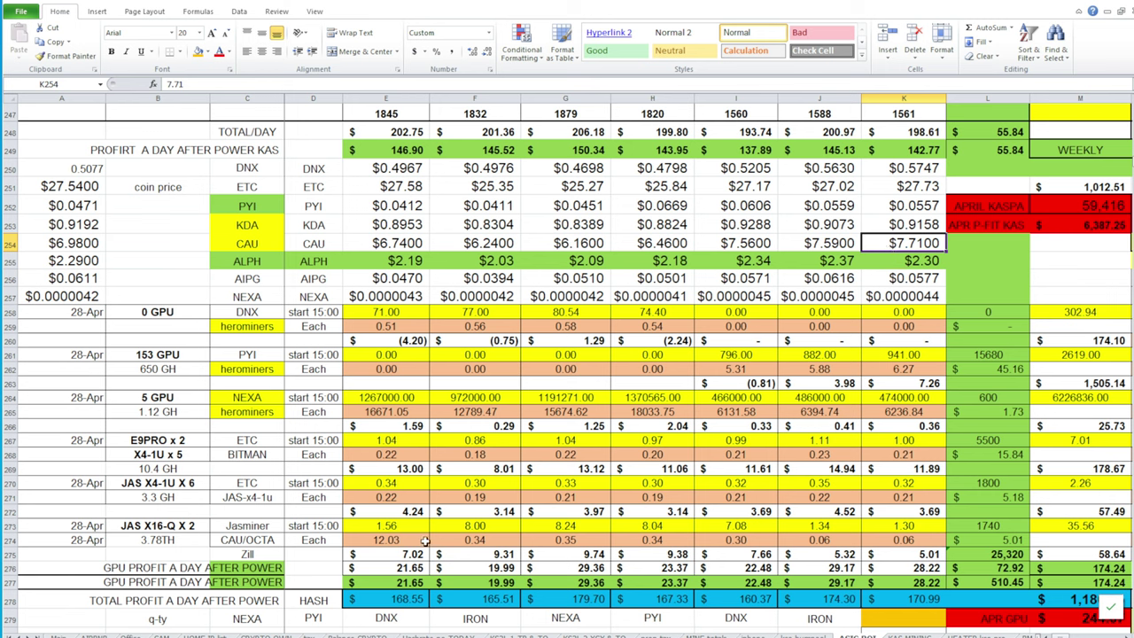
{"action": "left_click", "coordinate": [517, 540]}
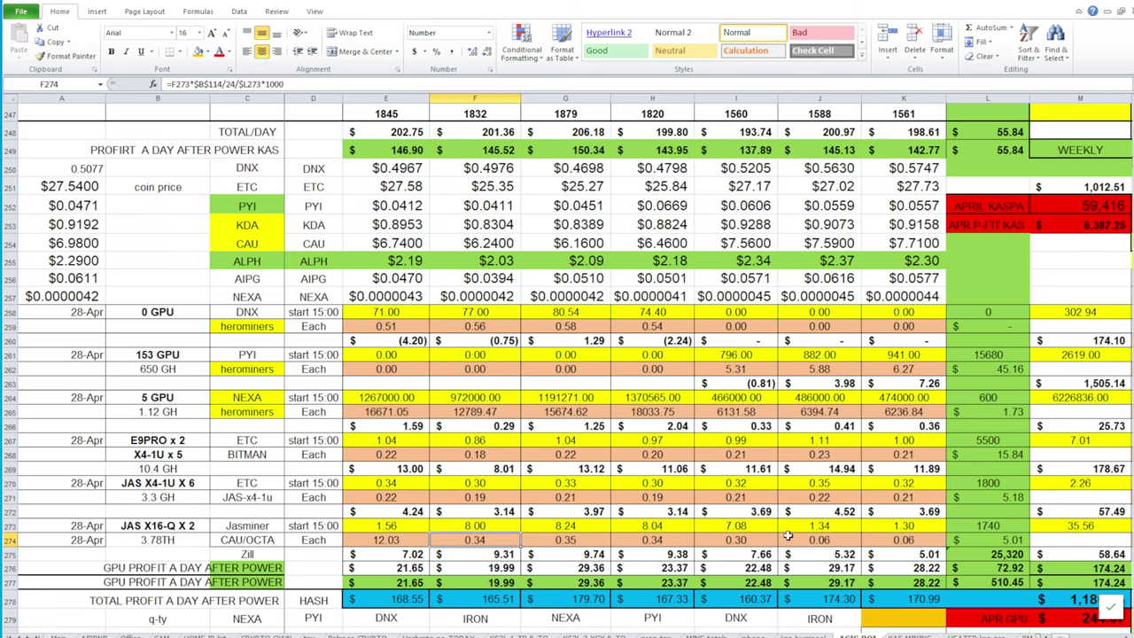
{"action": "left_click", "coordinate": [806, 538]}
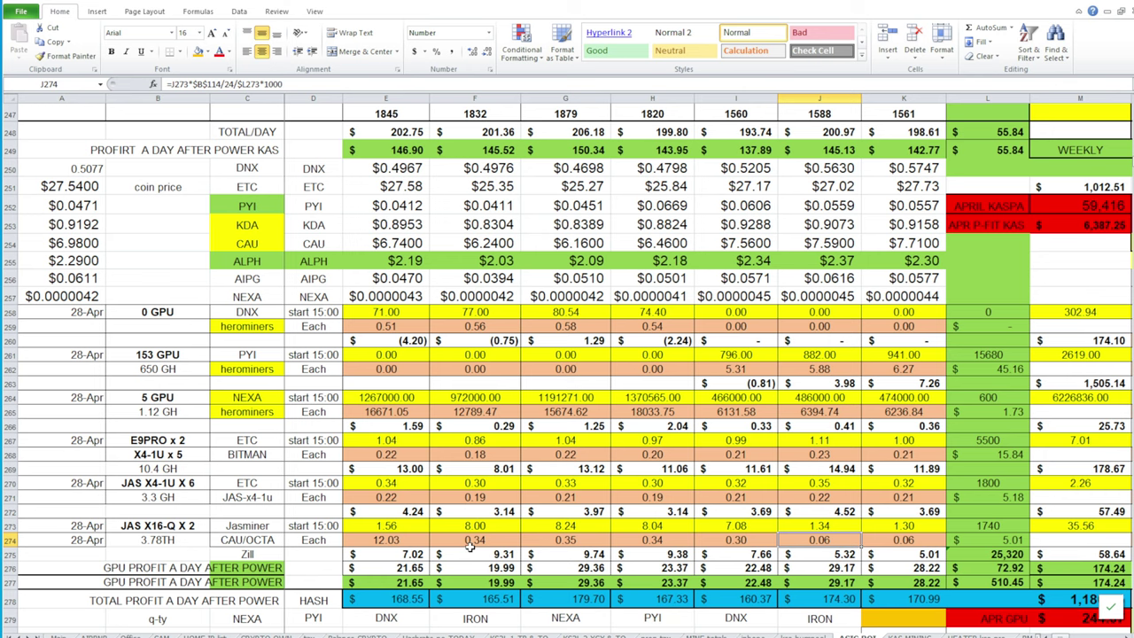
Compare the total power of the Kaspa miners in L246 with the total of the GPU and ETC miners in L275
{"action": "scroll", "coordinate": [469, 547], "scroll_direction": "down", "scroll_amount": 1}
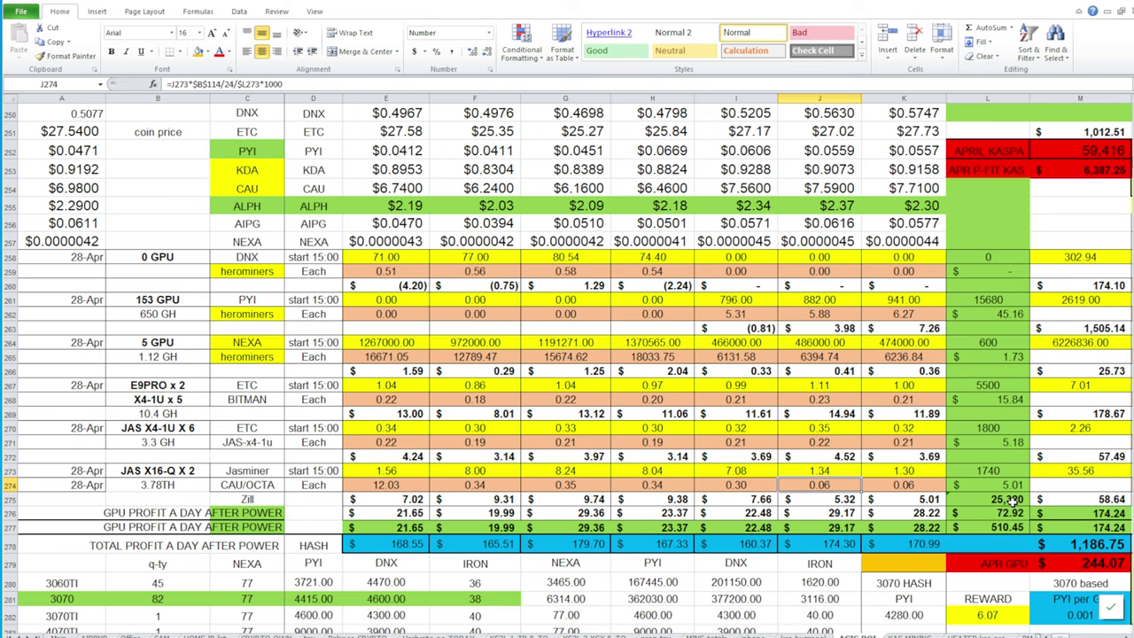
{"action": "scroll", "coordinate": [1010, 501], "scroll_direction": "up", "scroll_amount": 4}
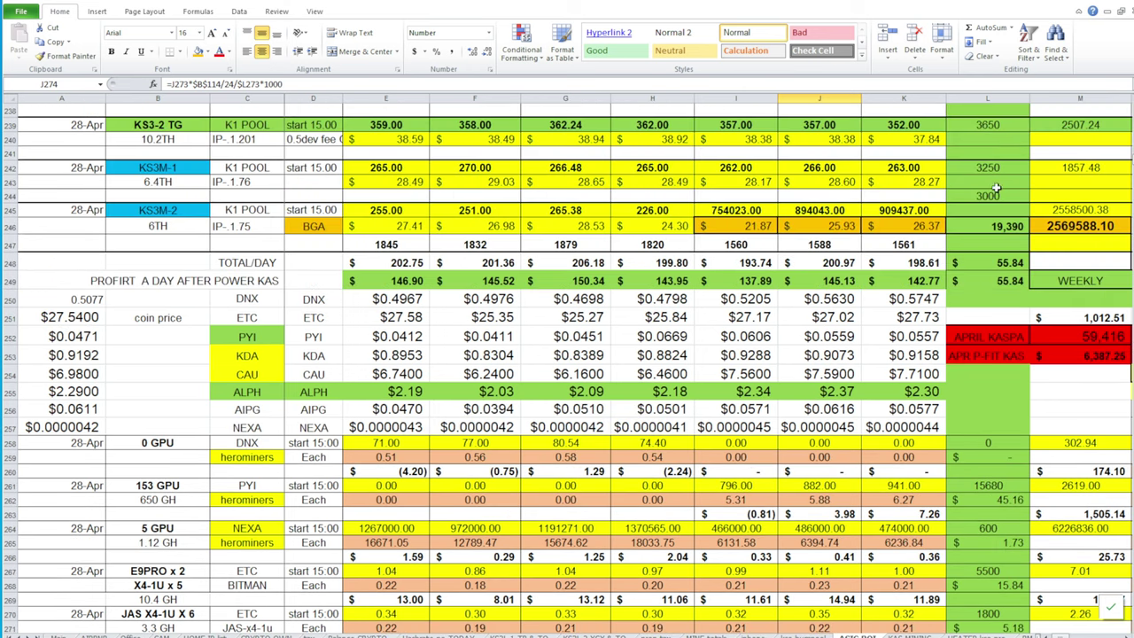
{"action": "left_click", "coordinate": [1003, 224]}
{"action": "scroll", "coordinate": [1036, 305], "scroll_direction": "down", "scroll_amount": 4}
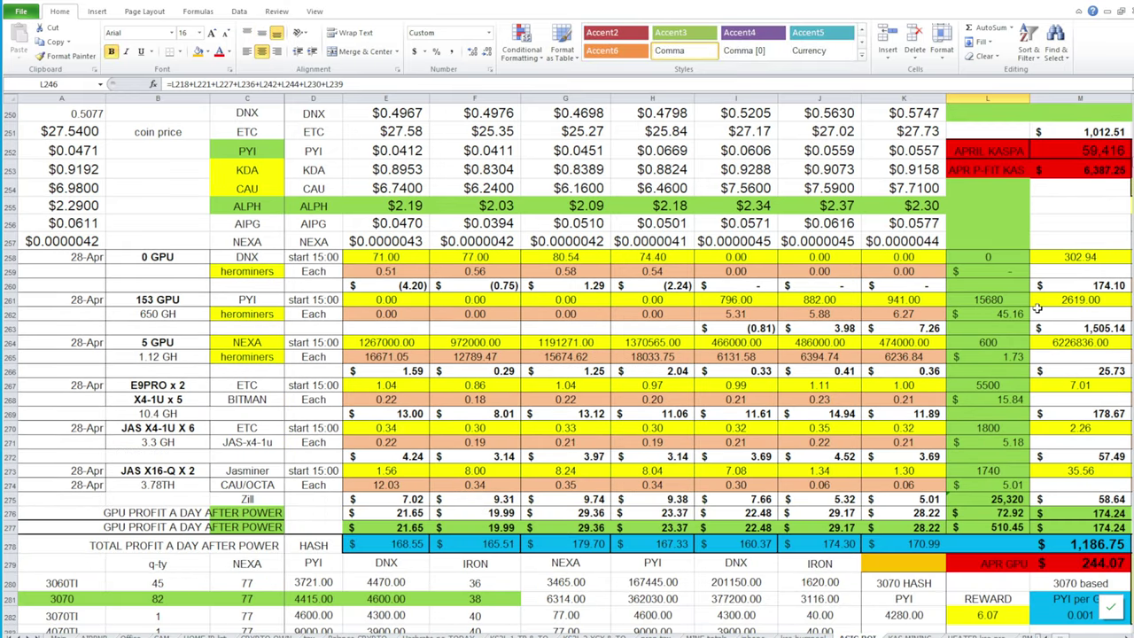
{"action": "left_click", "coordinate": [991, 498]}
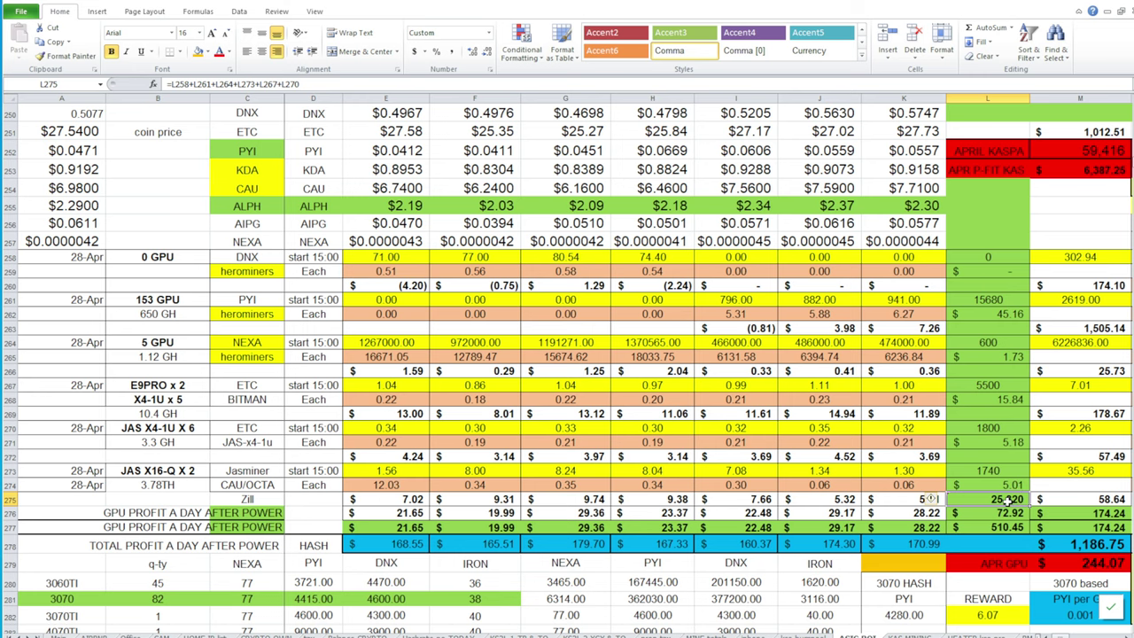
Check the weekly GPU profit after power in M276 and M277
{"action": "scroll", "coordinate": [1037, 554], "scroll_direction": "down", "scroll_amount": 1}
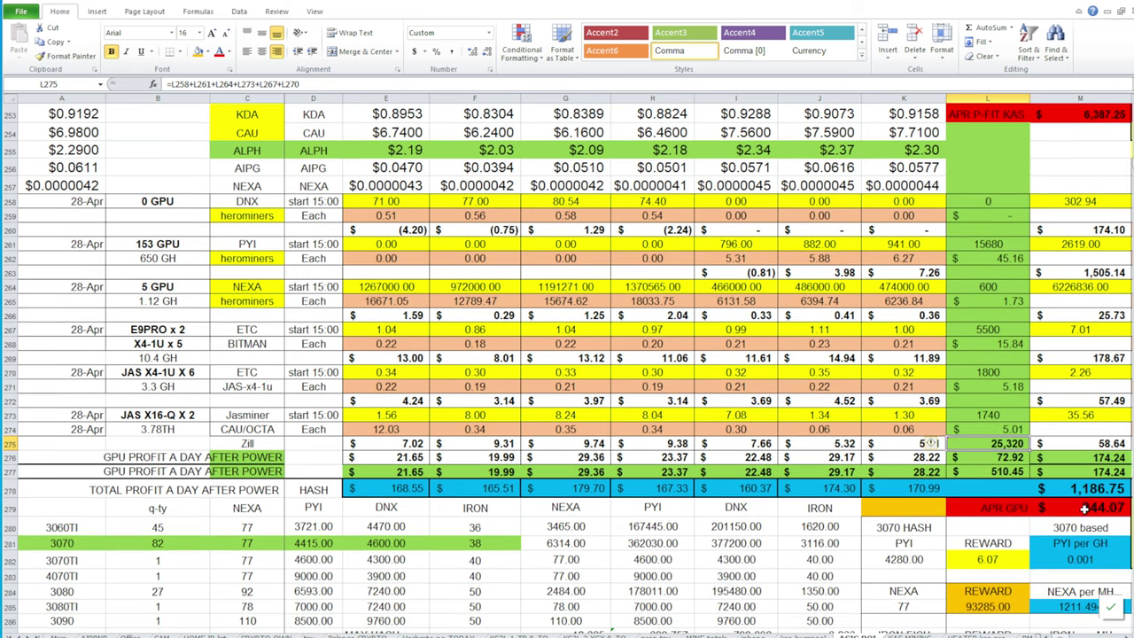
{"action": "left_click", "coordinate": [1074, 457]}
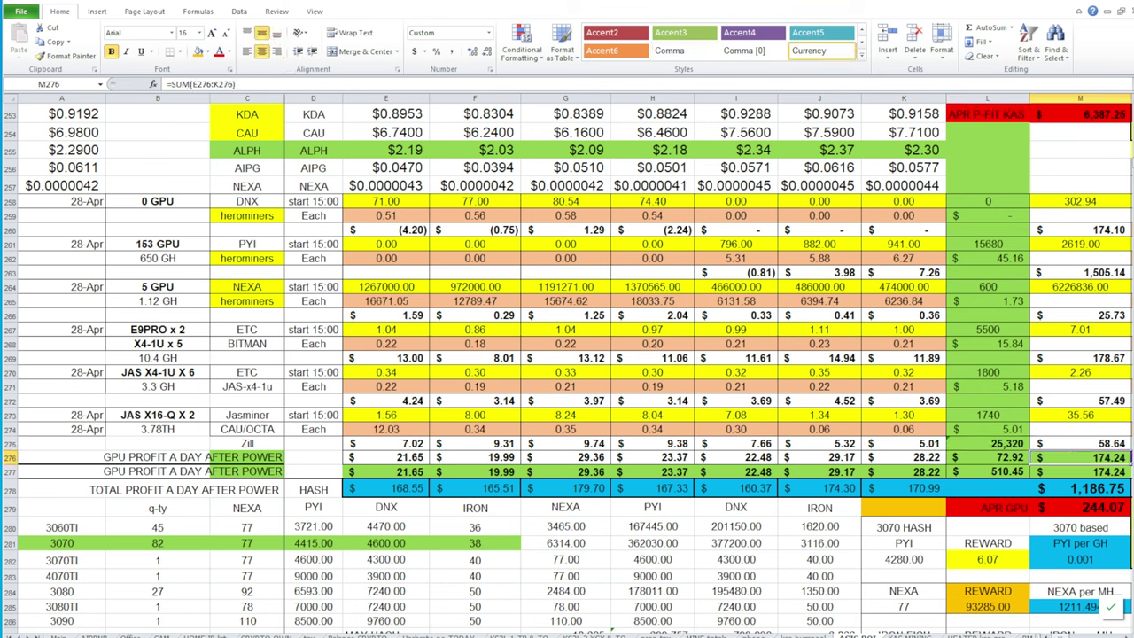
{"action": "left_click", "coordinate": [1073, 472]}
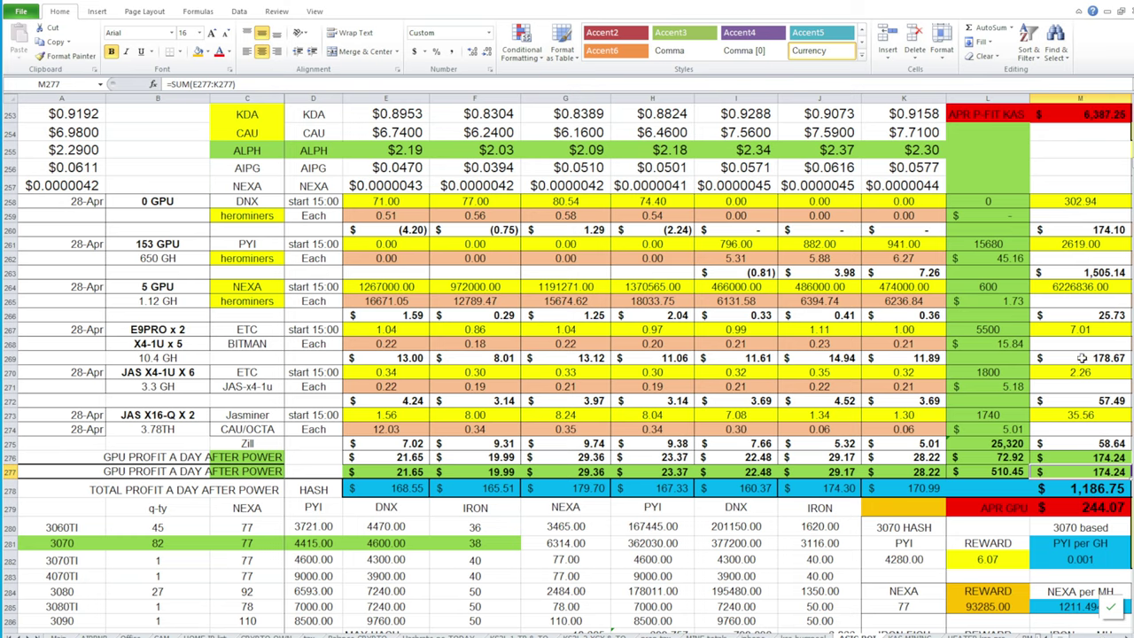
Review the daily Kaspa profit after power in E249:K249 and the weekly total in M251
{"action": "scroll", "coordinate": [1081, 353], "scroll_direction": "up", "scroll_amount": 5}
{"action": "scroll", "coordinate": [1082, 353], "scroll_direction": "up", "scroll_amount": 1}
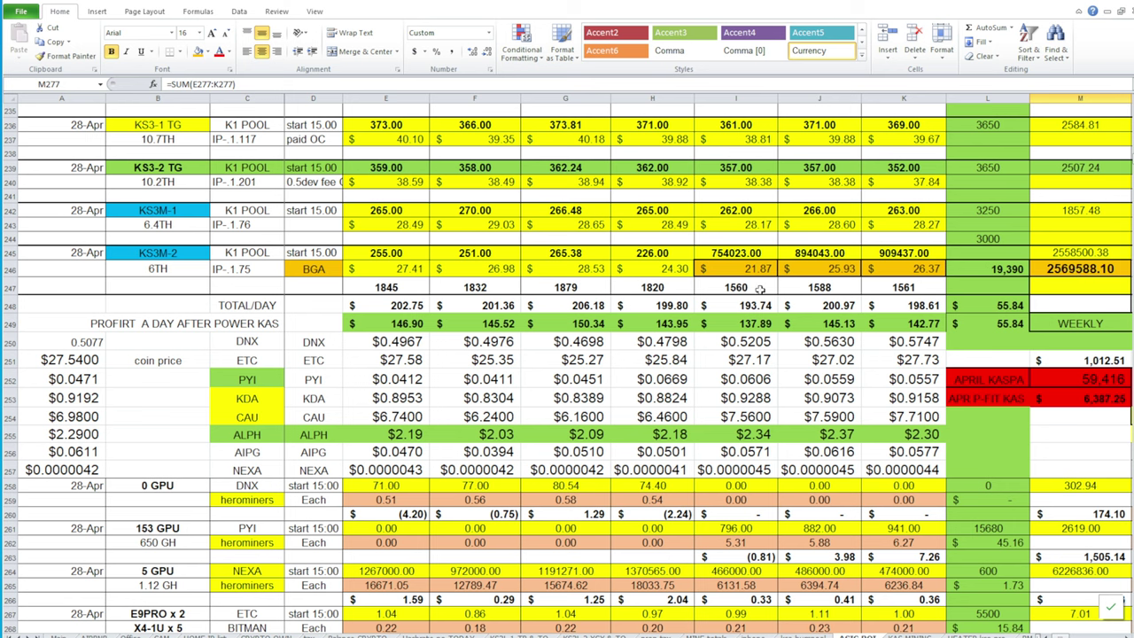
{"action": "left_click_drag", "start_coordinate": [403, 322], "coordinate": [890, 330]}
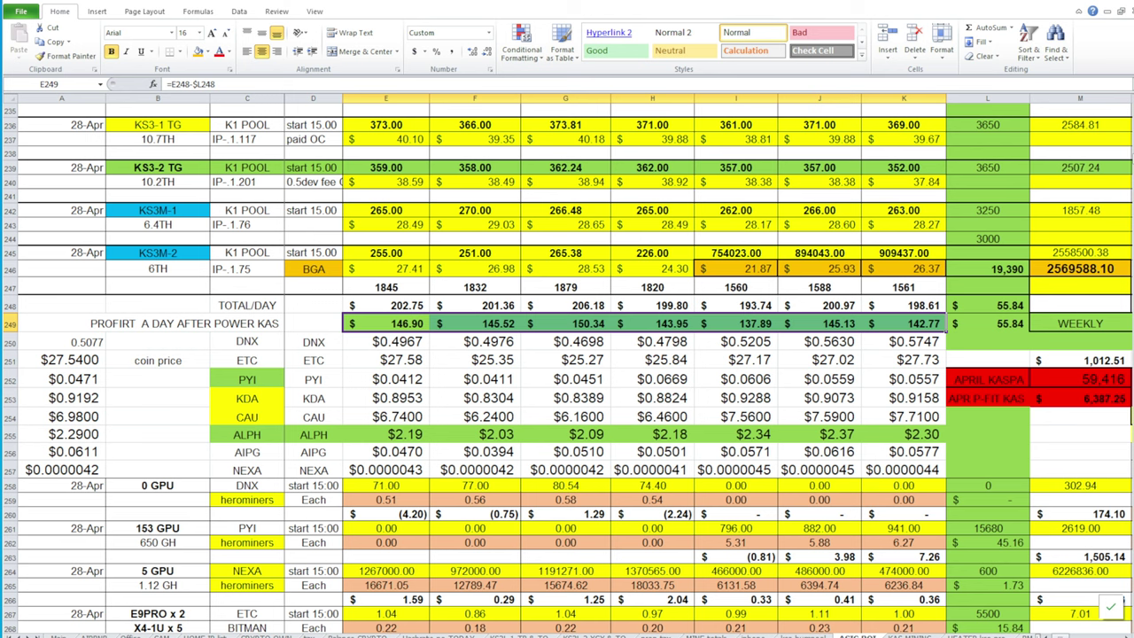
{"action": "left_click", "coordinate": [1097, 363]}
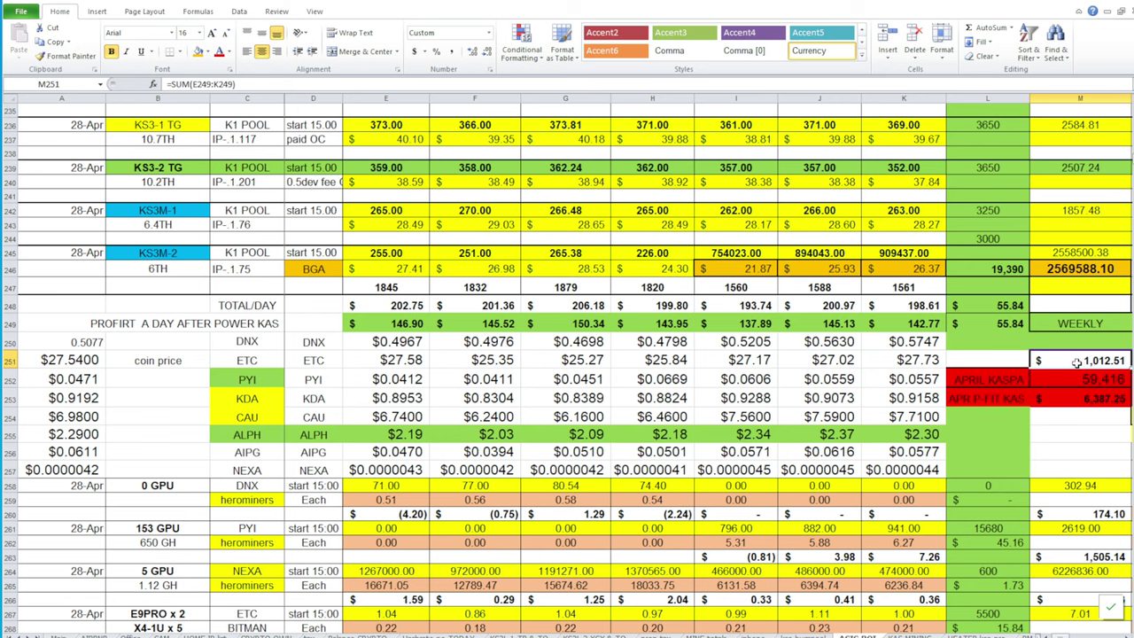
Compare the weekly GPU and total profit after power in M277 and M278 with the Kaspa results, and check the 0 GPU entry
{"action": "scroll", "coordinate": [1055, 351], "scroll_direction": "down", "scroll_amount": 7}
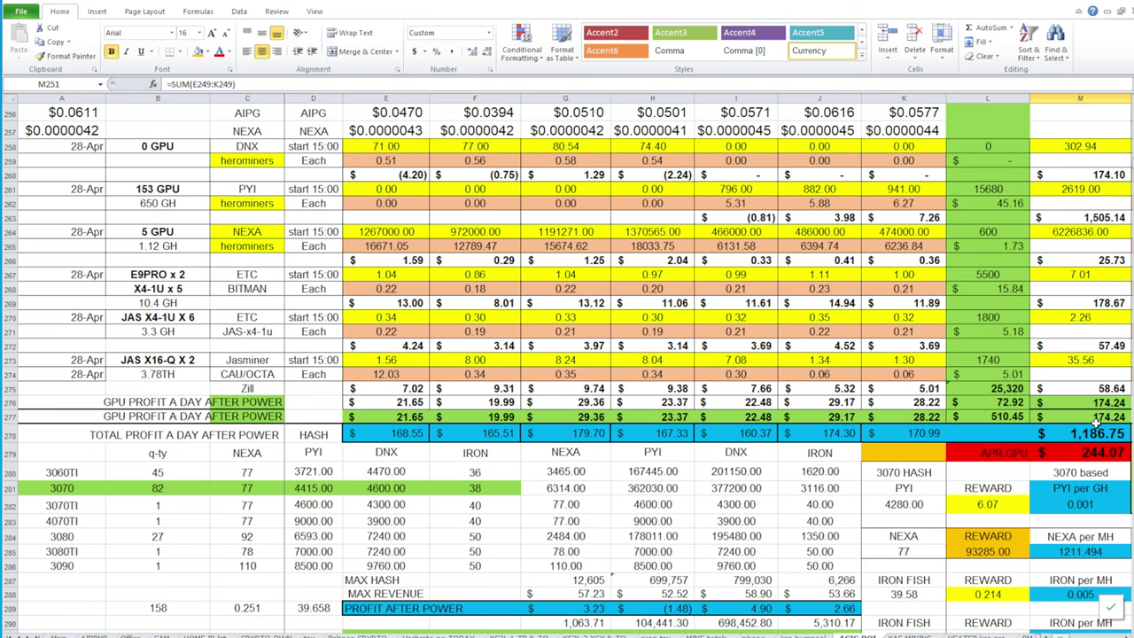
{"action": "scroll", "coordinate": [1097, 423], "scroll_direction": "up", "scroll_amount": 2}
{"action": "scroll", "coordinate": [1008, 479], "scroll_direction": "up", "scroll_amount": 2}
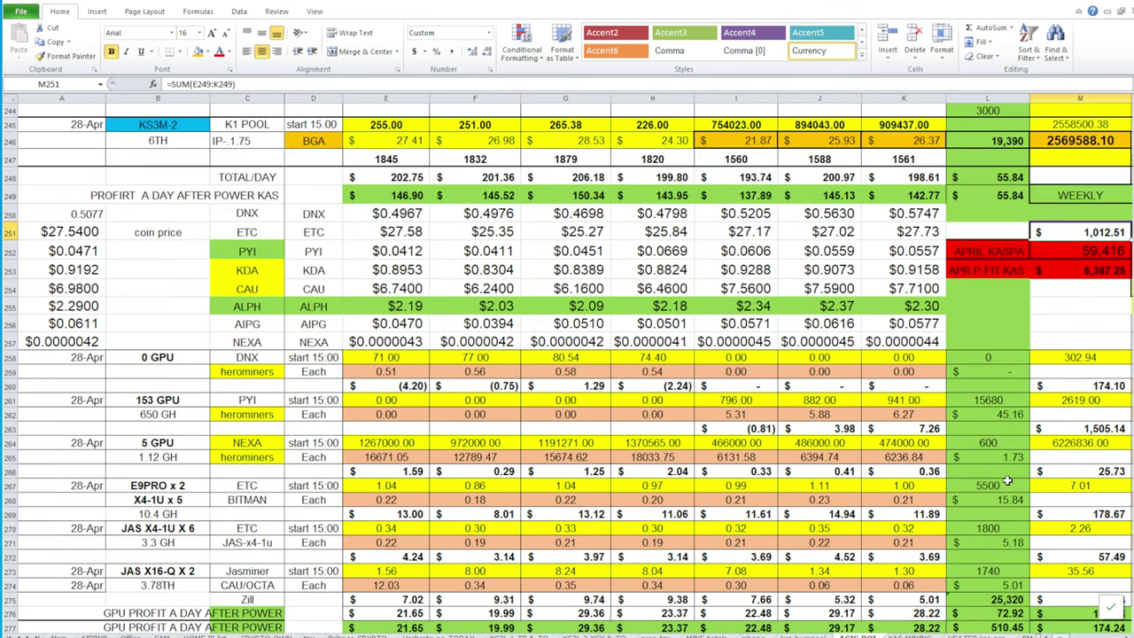
{"action": "scroll", "coordinate": [1008, 481], "scroll_direction": "down", "scroll_amount": 1}
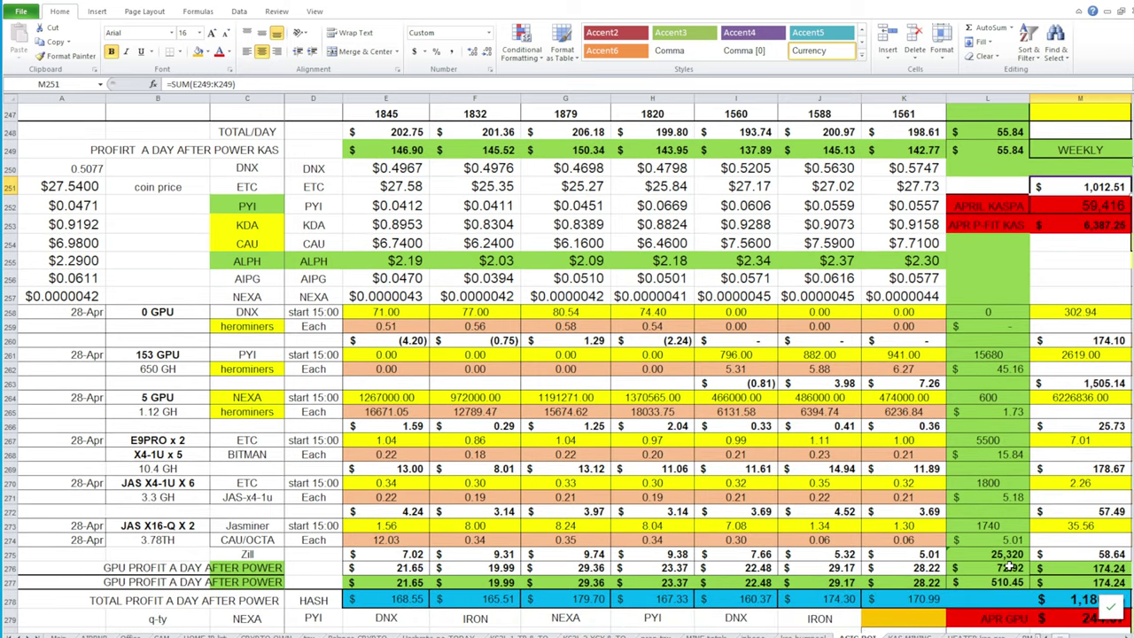
{"action": "scroll", "coordinate": [1009, 570], "scroll_direction": "up", "scroll_amount": 2}
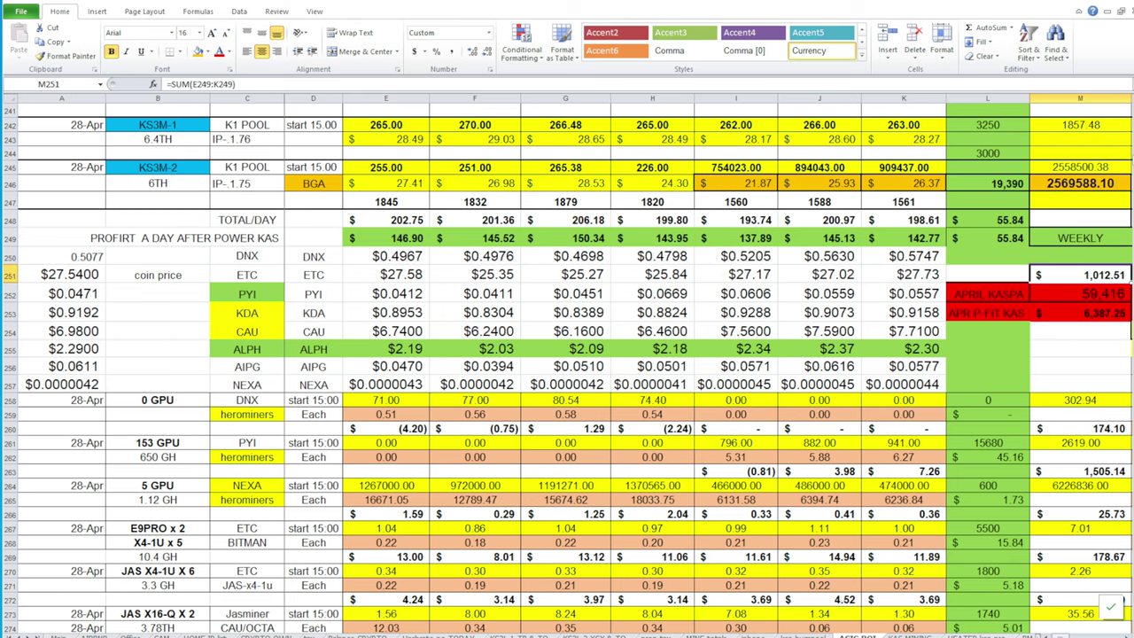
{"action": "left_click", "coordinate": [172, 412]}
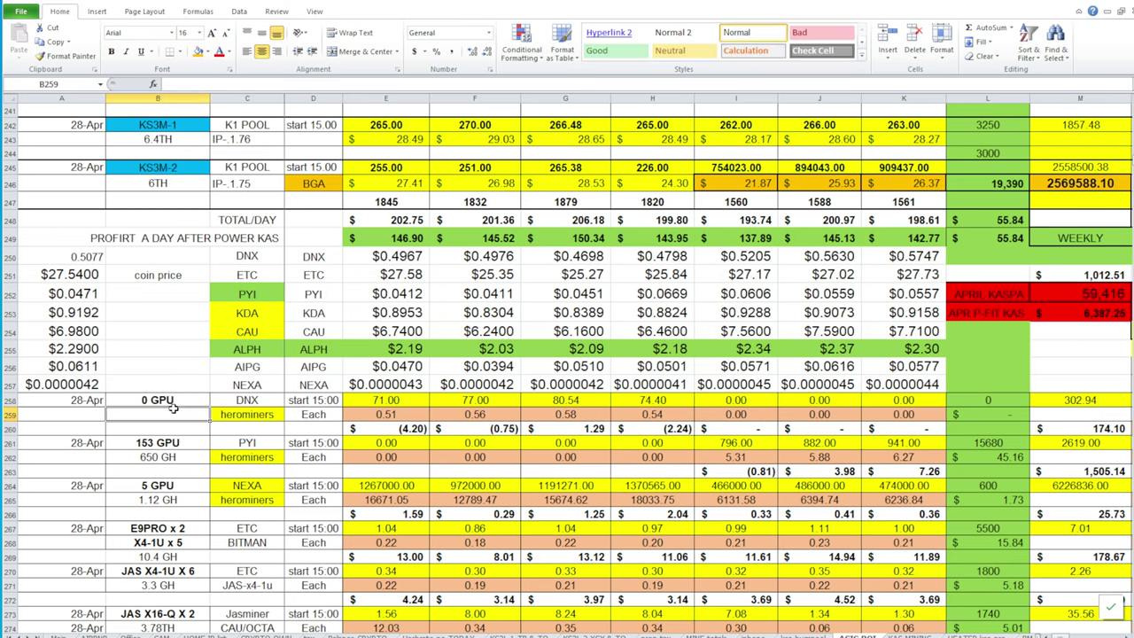
{"action": "scroll", "coordinate": [160, 436], "scroll_direction": "down", "scroll_amount": 2}
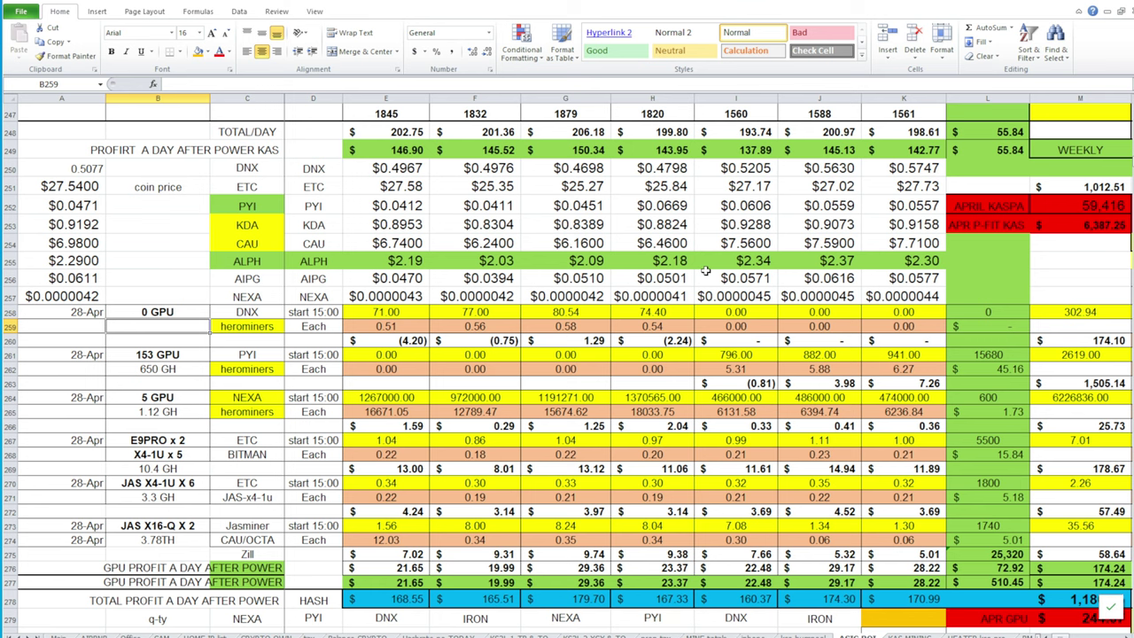
Set the electricity price in N4 to 0.18
{"action": "scroll", "coordinate": [994, 124], "scroll_direction": "up", "scroll_amount": 20}
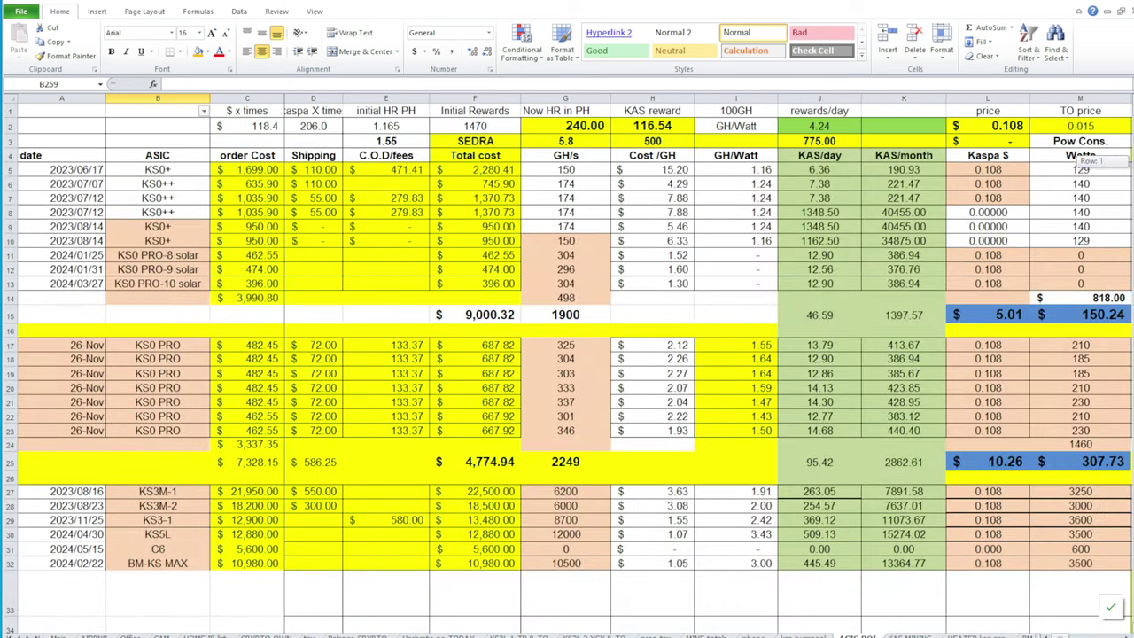
{"action": "left_click", "coordinate": [588, 142]}
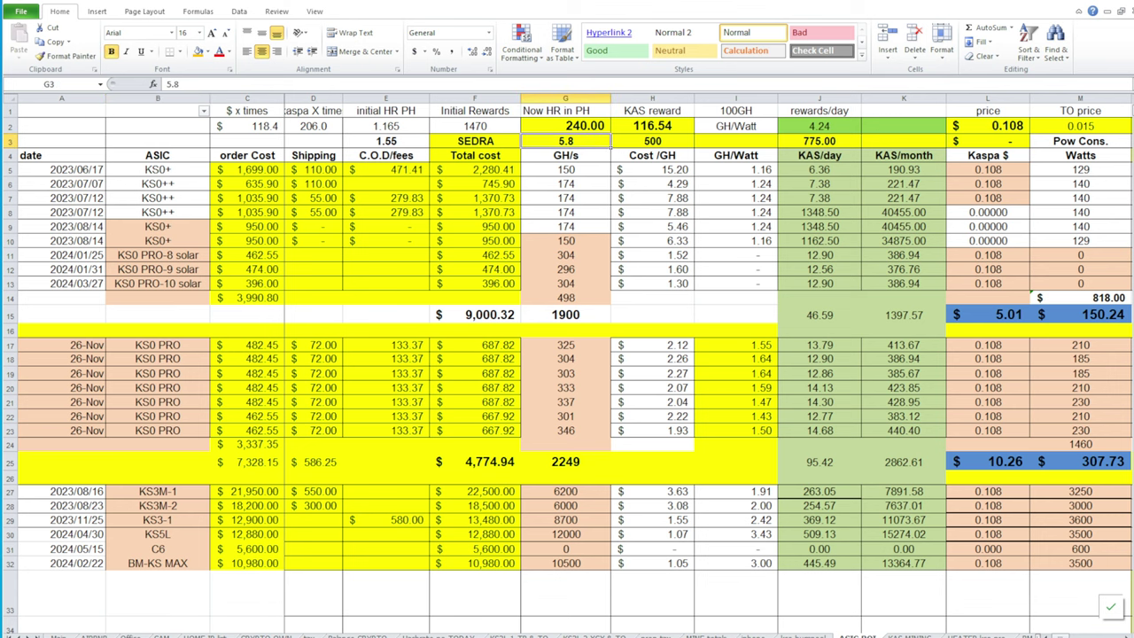
{"action": "key", "text": "Left"}
{"action": "key", "text": "Left"}
{"action": "key", "text": "Left"}
{"action": "key", "text": "Left"}
{"action": "key", "text": "Left"}
{"action": "key", "text": "Right"}
{"action": "key", "text": "Right"}
{"action": "key", "text": "Right"}
{"action": "key", "text": "Right"}
{"action": "key", "text": "Right"}
{"action": "key", "text": "Right"}
{"action": "key", "text": "Right"}
{"action": "key", "text": "Right"}
{"action": "key", "text": "Right"}
{"action": "key", "text": "Right"}
{"action": "key", "text": "Right"}
{"action": "key", "text": "Right"}
{"action": "key", "text": "Right"}
{"action": "key", "text": "Right"}
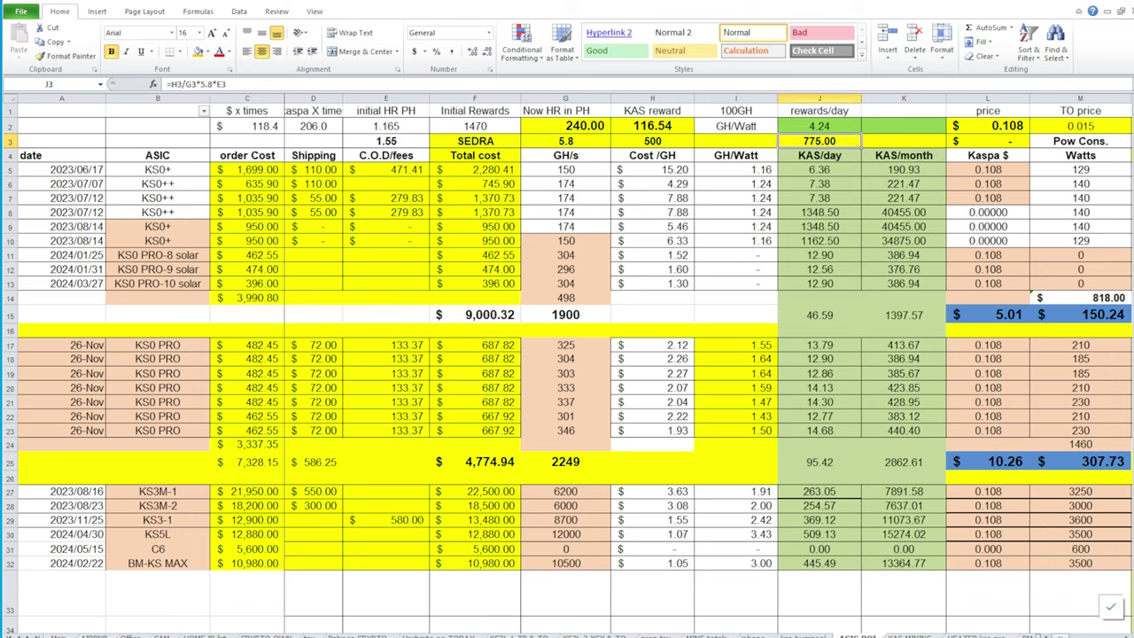
{"action": "key", "text": "Left"}
{"action": "key", "text": "Left"}
{"action": "key", "text": "Left"}
{"action": "key", "text": "Right"}
{"action": "key", "text": "Down"}
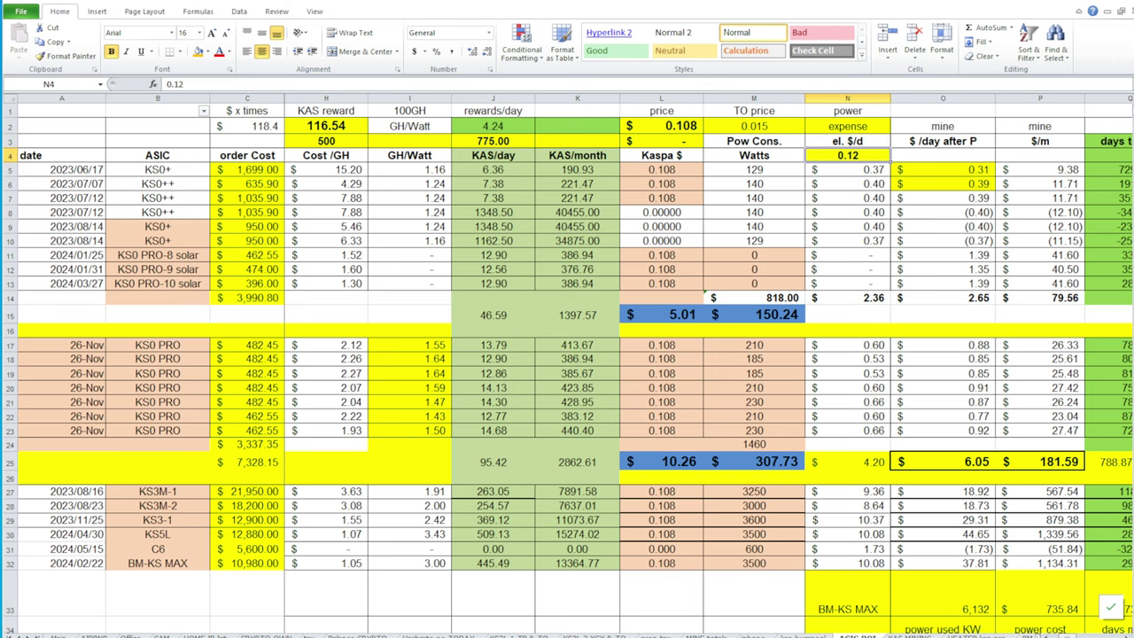
{"action": "type", "text": ".18"}
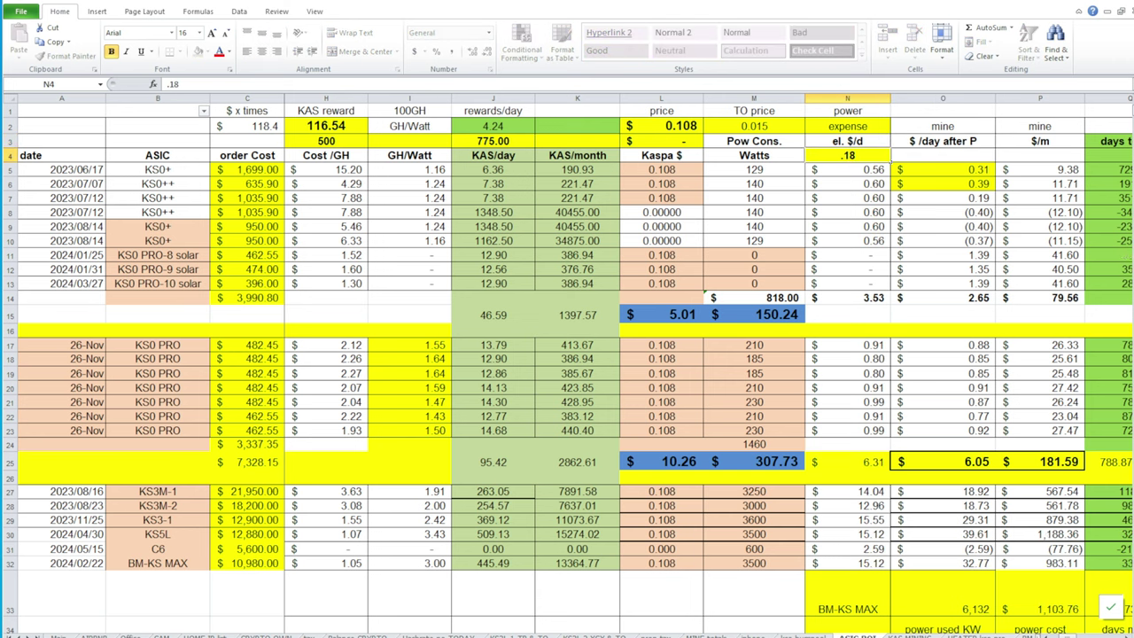
{"action": "key", "text": "Return"}
Compare the daily Kaspa profit after power in E249 and K249 for the 28-Apr week at the 0.18 electricity price
{"action": "scroll", "coordinate": [900, 319], "scroll_direction": "down", "scroll_amount": 20}
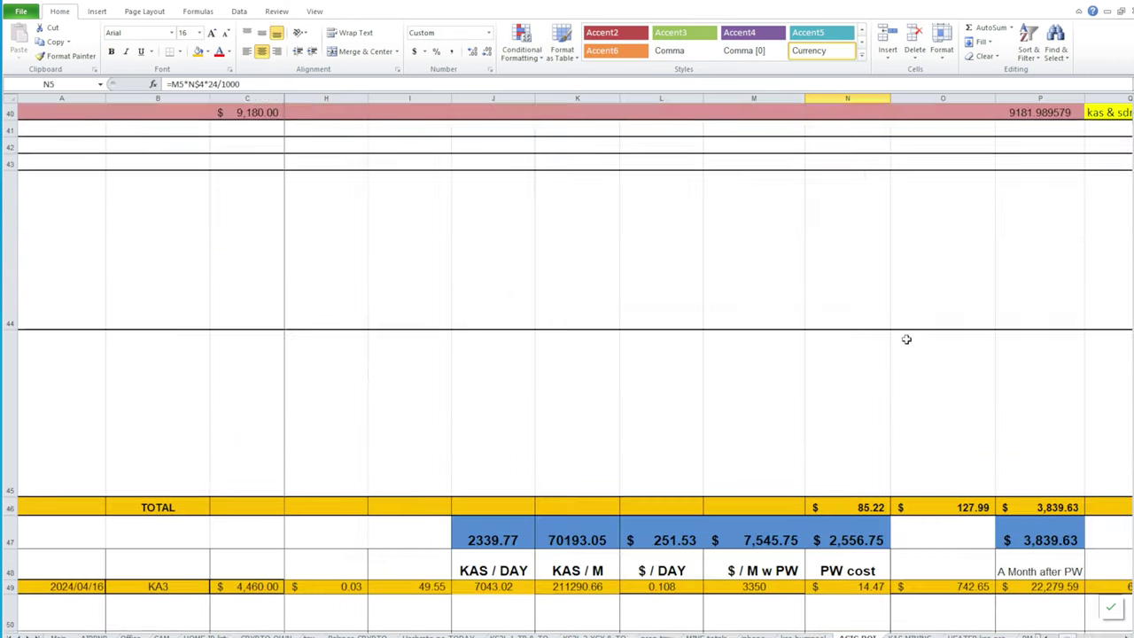
{"action": "scroll", "coordinate": [908, 352], "scroll_direction": "down", "scroll_amount": 13}
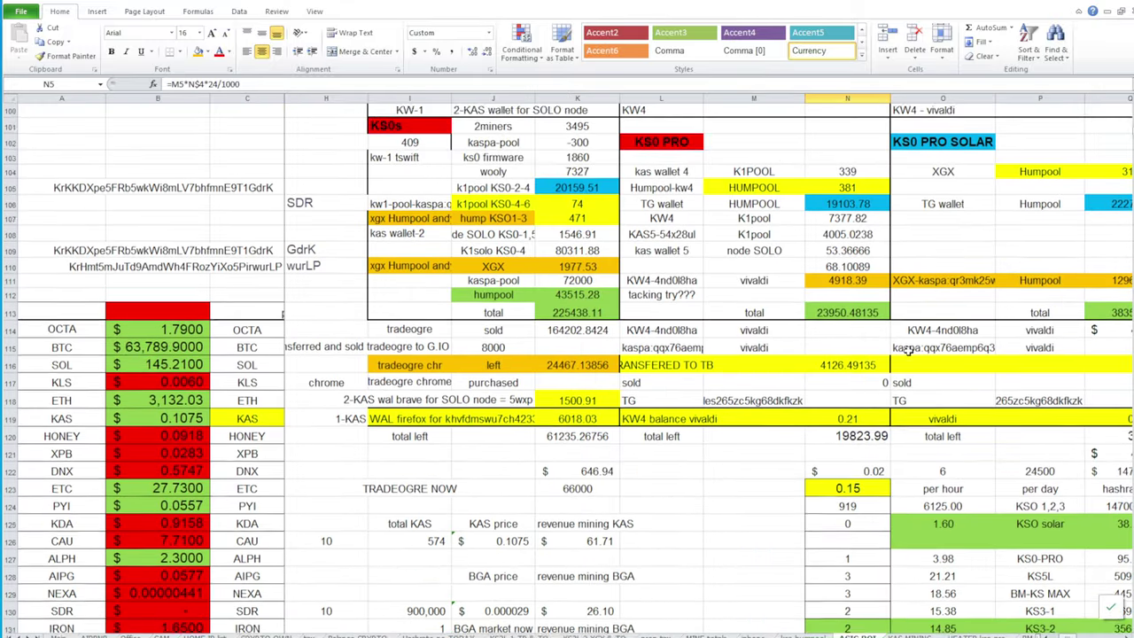
{"action": "scroll", "coordinate": [909, 351], "scroll_direction": "down", "scroll_amount": 6}
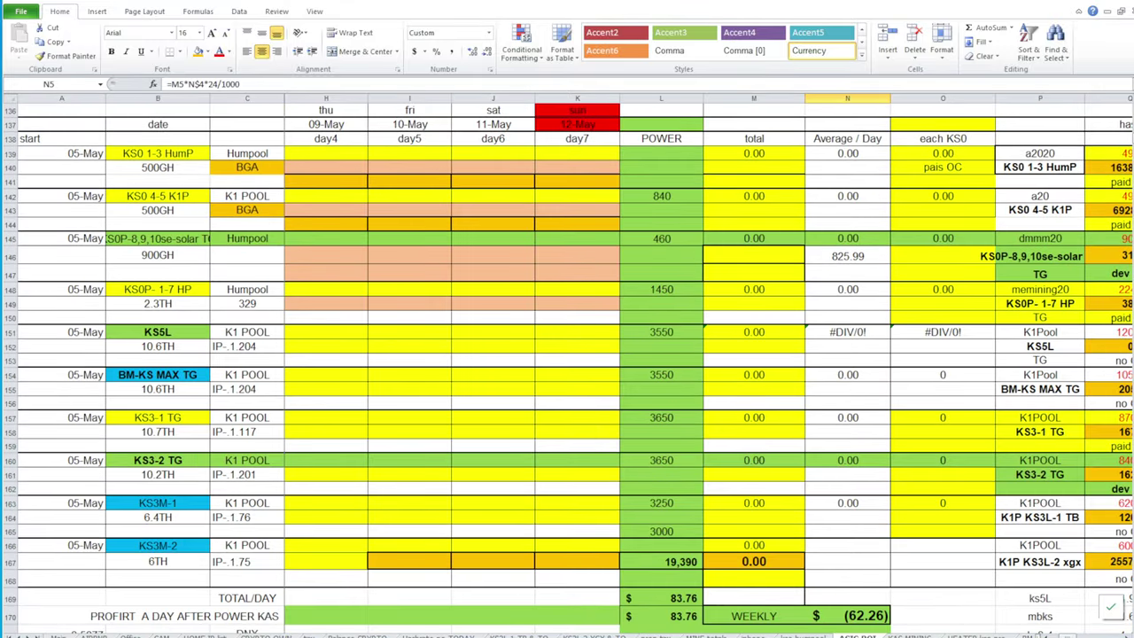
{"action": "scroll", "coordinate": [965, 489], "scroll_direction": "down", "scroll_amount": 8}
{"action": "scroll", "coordinate": [1049, 602], "scroll_direction": "left", "scroll_amount": 4}
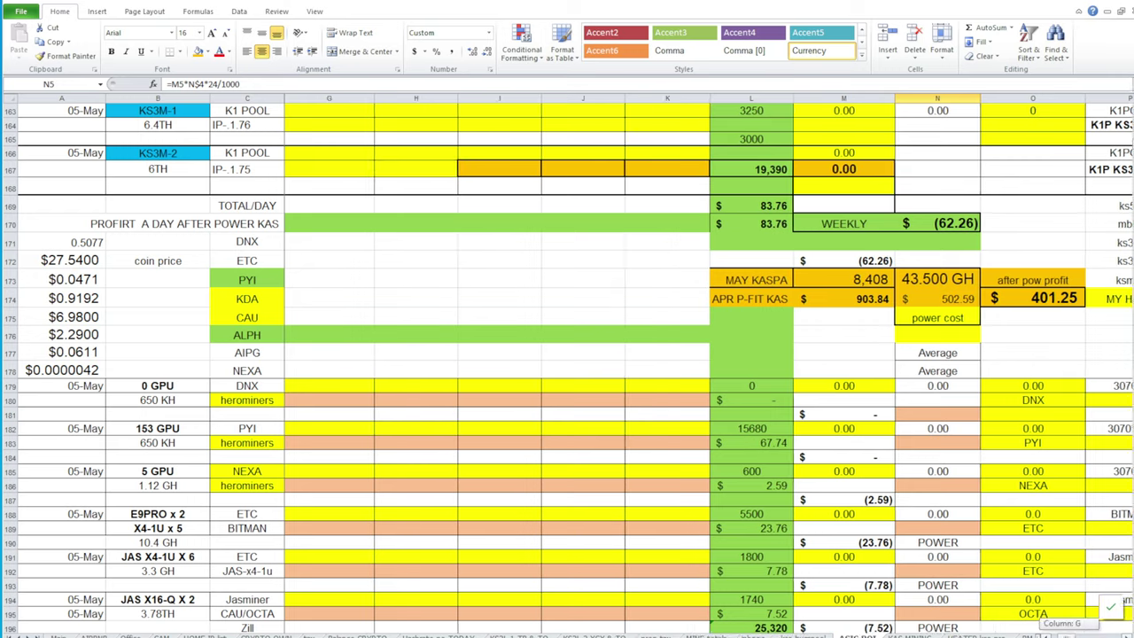
{"action": "scroll", "coordinate": [665, 532], "scroll_direction": "down", "scroll_amount": 8}
{"action": "scroll", "coordinate": [696, 467], "scroll_direction": "down", "scroll_amount": 9}
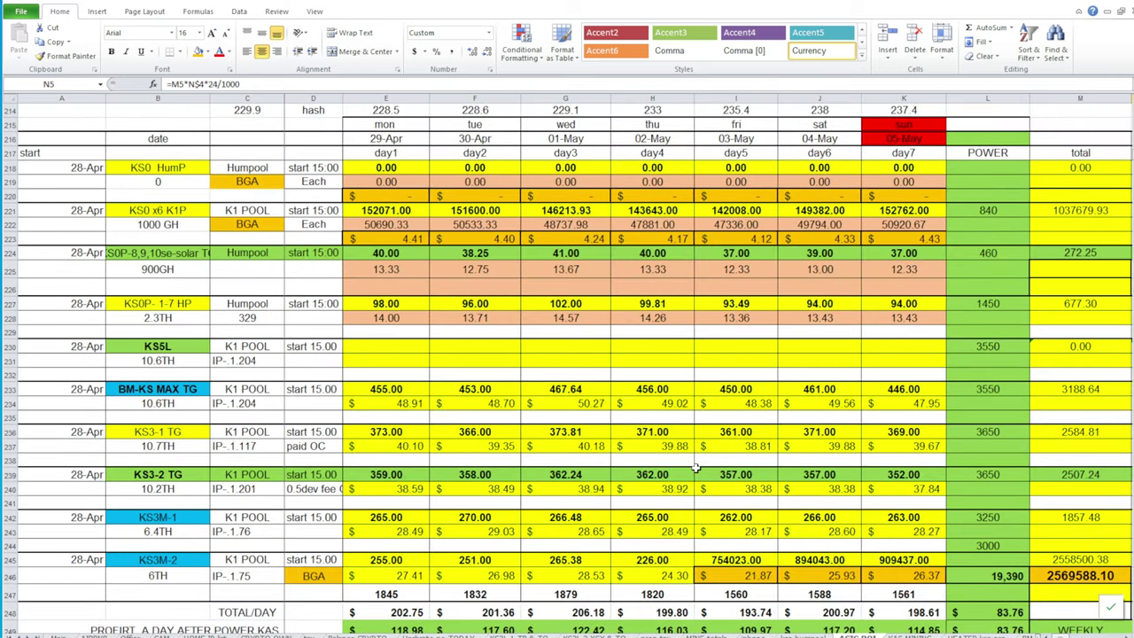
{"action": "scroll", "coordinate": [696, 467], "scroll_direction": "down", "scroll_amount": 2}
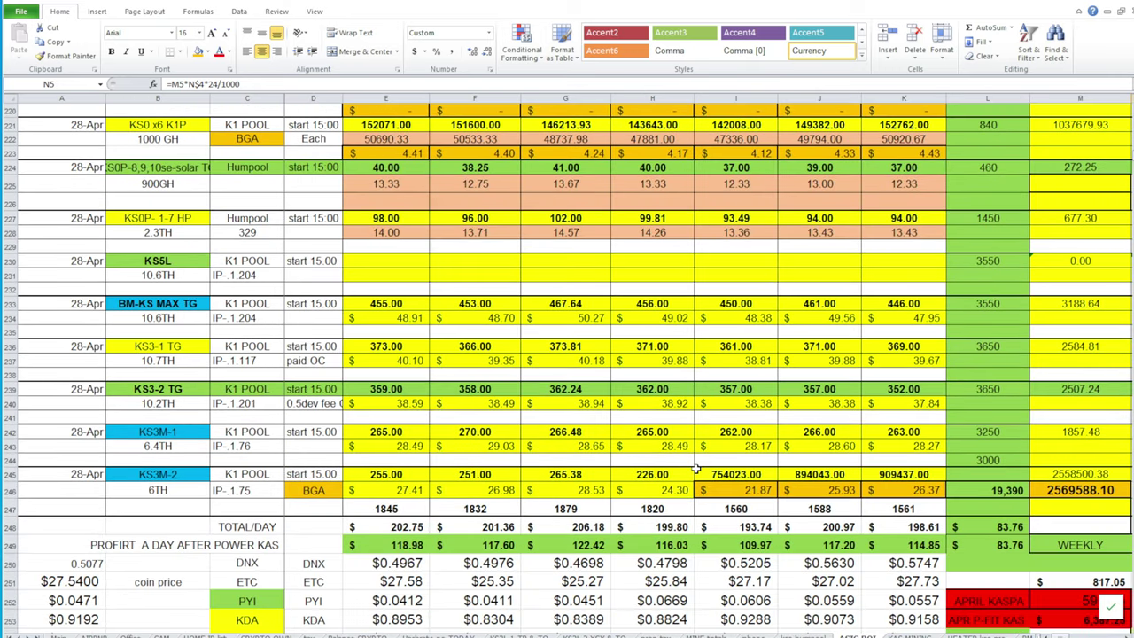
{"action": "left_click", "coordinate": [414, 547]}
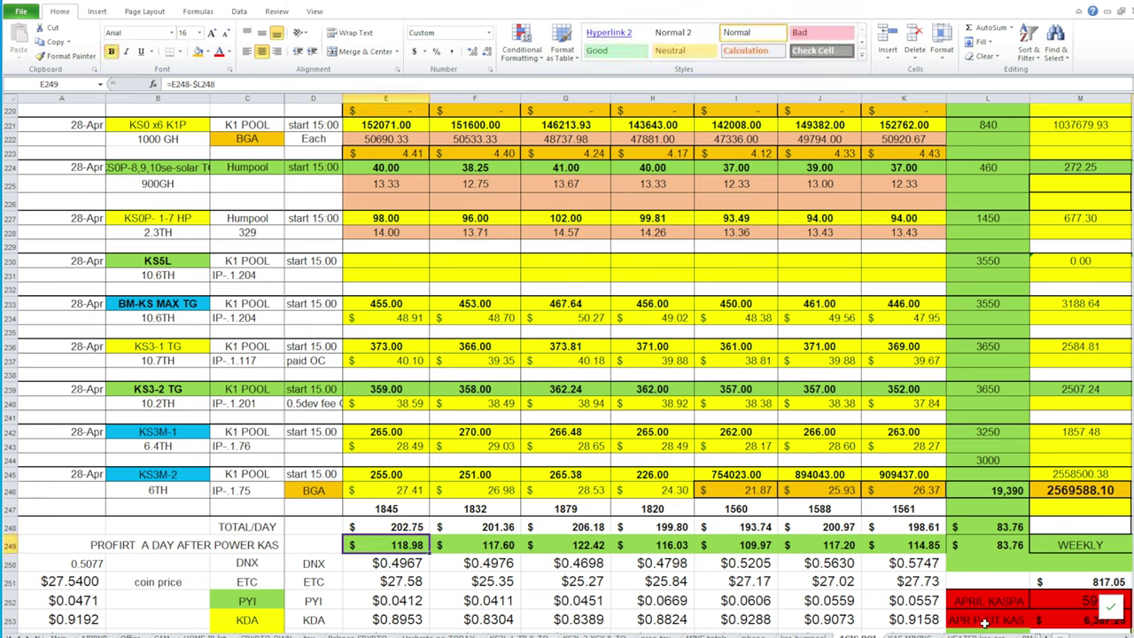
{"action": "left_click", "coordinate": [926, 547]}
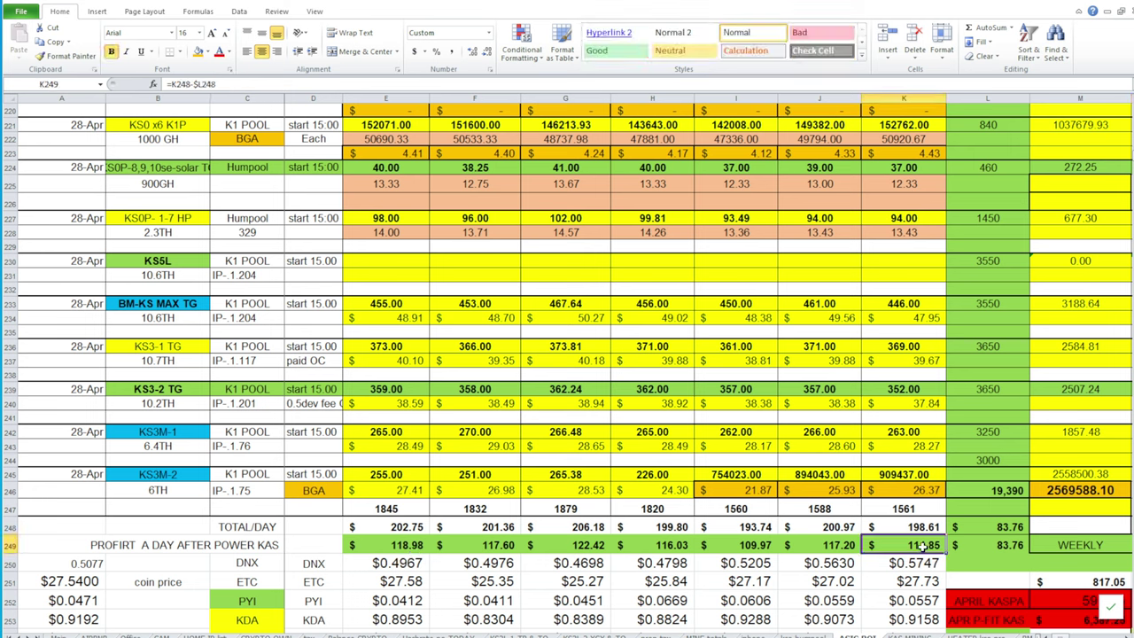
{"action": "left_click", "coordinate": [413, 546]}
{"action": "left_click", "coordinate": [910, 547]}
Check the GPU, ETC and Jasminer profit after power in rows 258 to 278 at the 0.18 electricity price
{"action": "scroll", "coordinate": [890, 503], "scroll_direction": "down", "scroll_amount": 10}
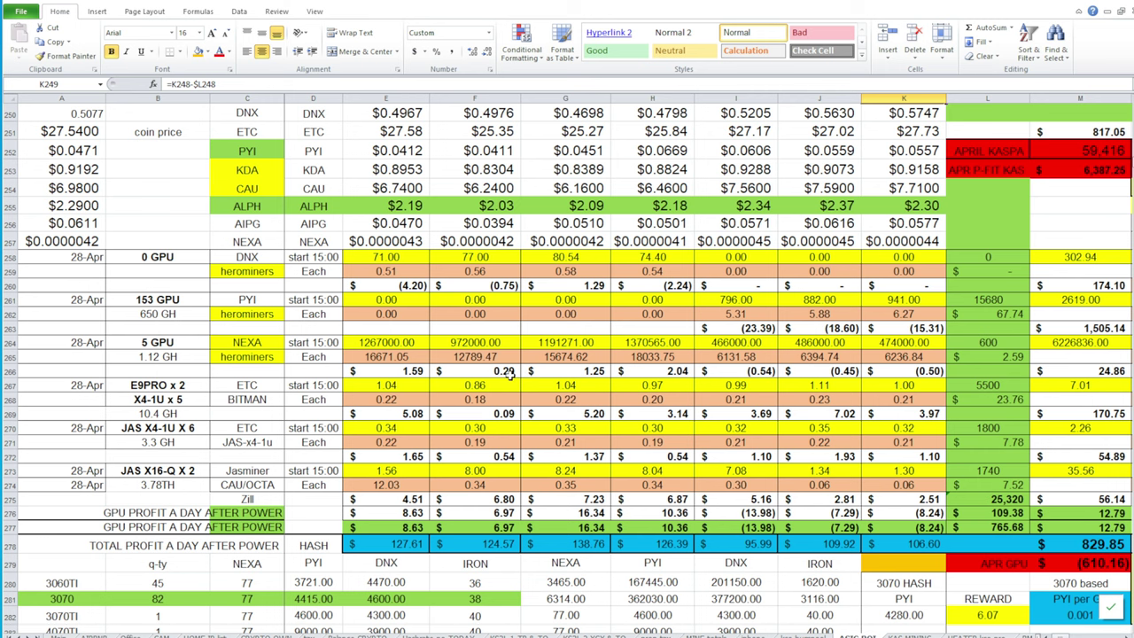
{"action": "scroll", "coordinate": [973, 384], "scroll_direction": "up", "scroll_amount": 3}
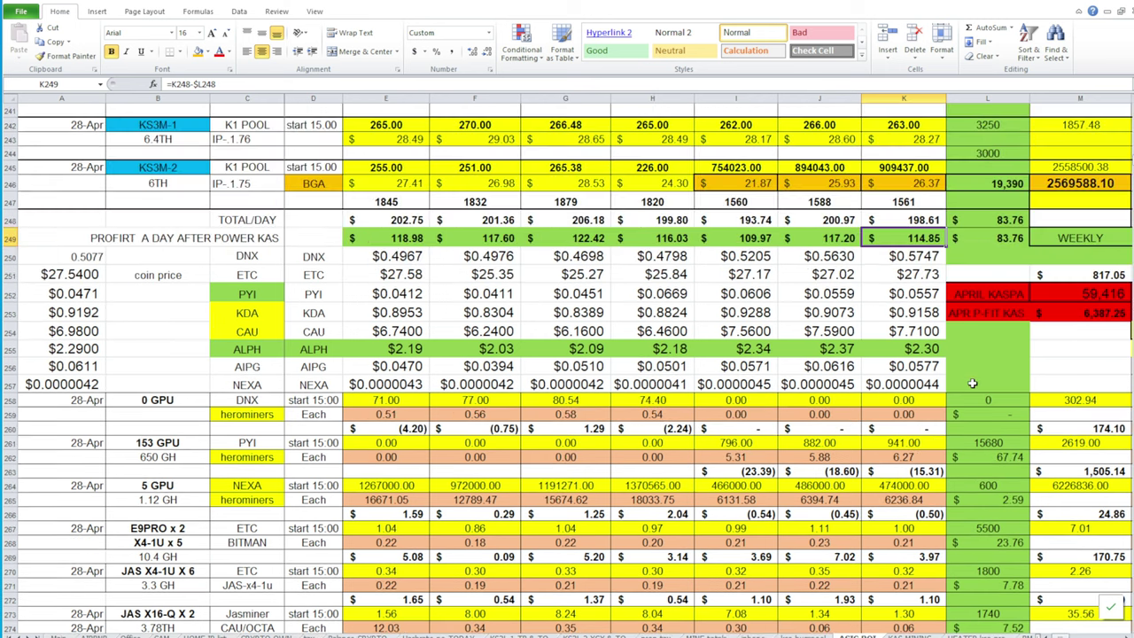
{"action": "scroll", "coordinate": [973, 384], "scroll_direction": "down", "scroll_amount": 3}
Set the electricity price in N4 back to 0.12
{"action": "scroll", "coordinate": [973, 383], "scroll_direction": "up", "scroll_amount": 20}
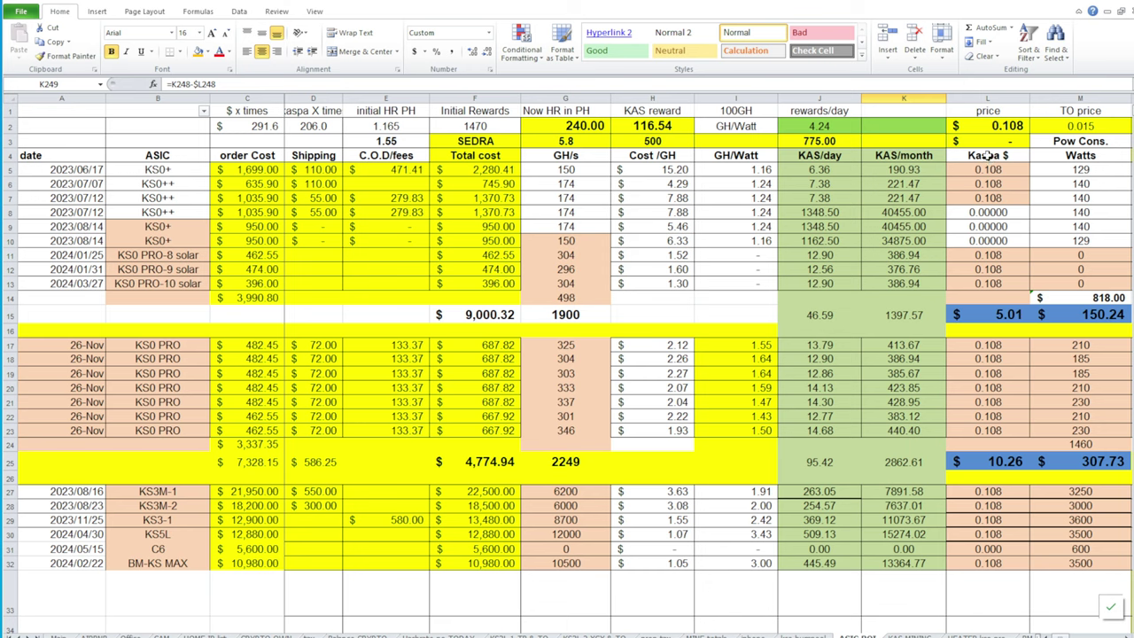
{"action": "left_click", "coordinate": [1058, 142]}
{"action": "scroll", "coordinate": [621, 364], "scroll_direction": "right", "scroll_amount": 3}
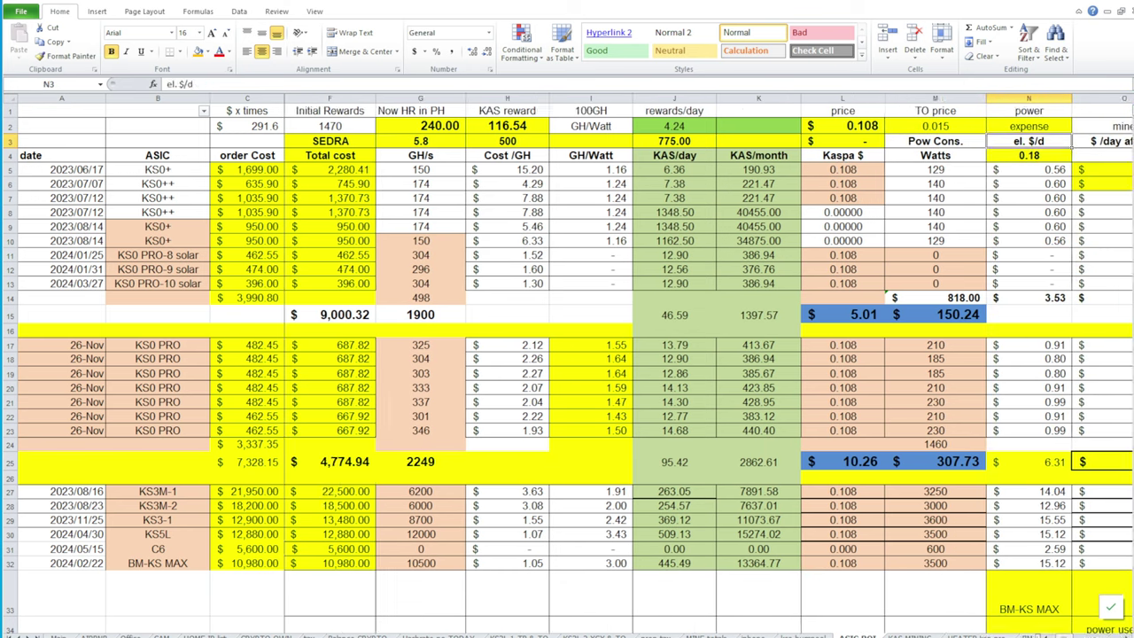
{"action": "key", "text": "Right"}
{"action": "key", "text": "Down"}
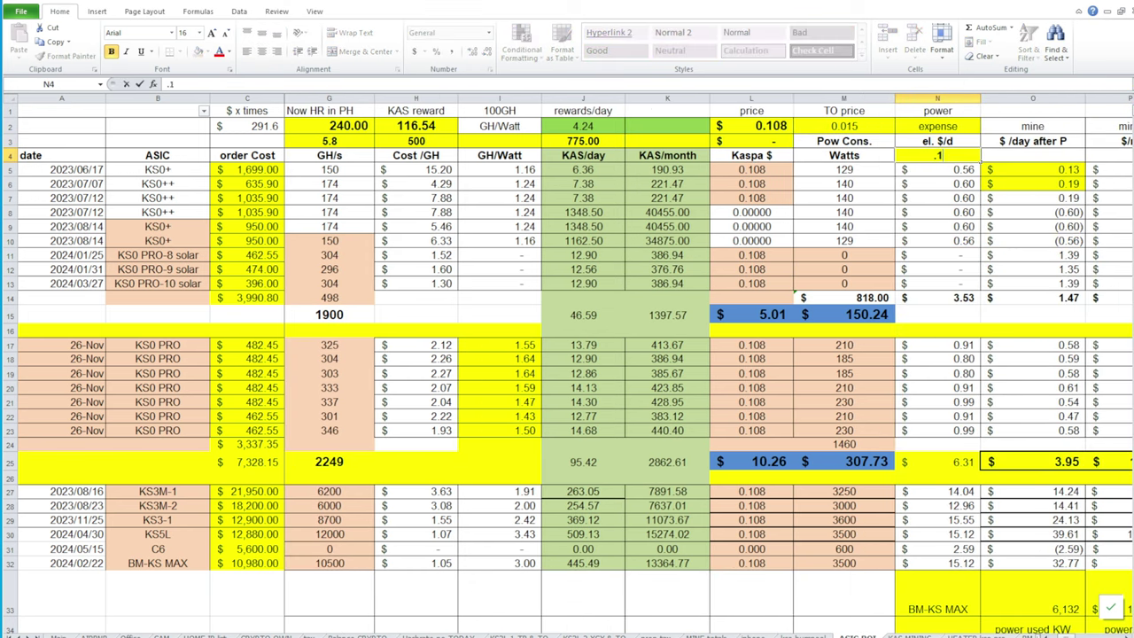
{"action": "key", "text": "Down"}
Look through the ASIC ROI sheet for the KS3-2 mining versus coin-buying comparison in rows 37 to 43
{"action": "scroll", "coordinate": [780, 404], "scroll_direction": "down", "scroll_amount": 20}
{"action": "scroll", "coordinate": [780, 404], "scroll_direction": "down", "scroll_amount": 4}
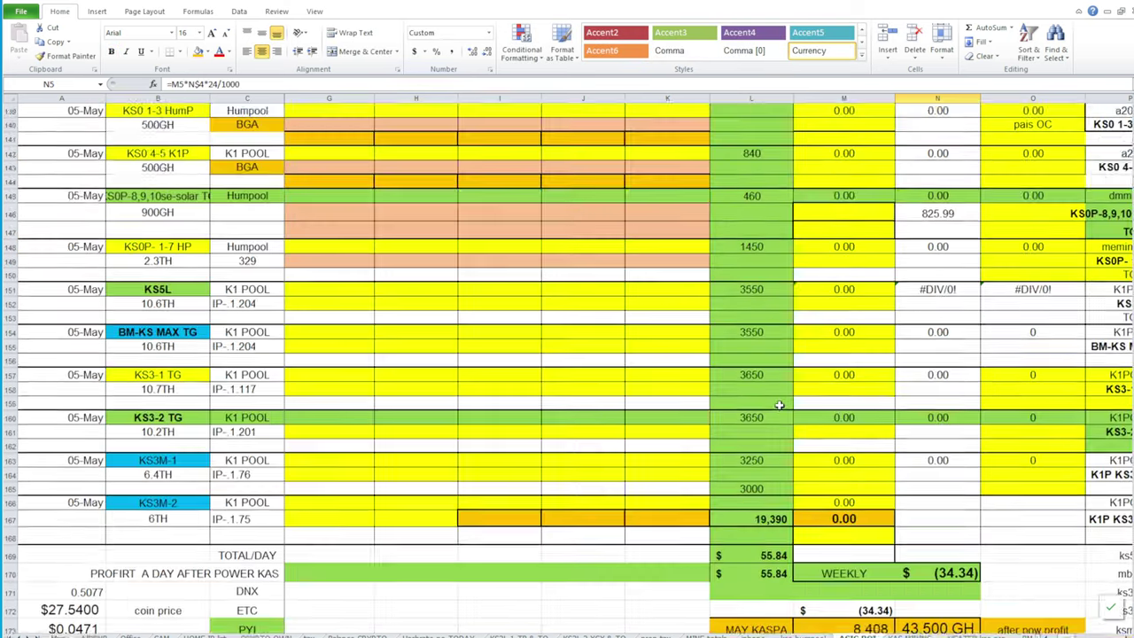
{"action": "scroll", "coordinate": [780, 404], "scroll_direction": "up", "scroll_amount": 10}
{"action": "scroll", "coordinate": [780, 404], "scroll_direction": "down", "scroll_amount": 16}
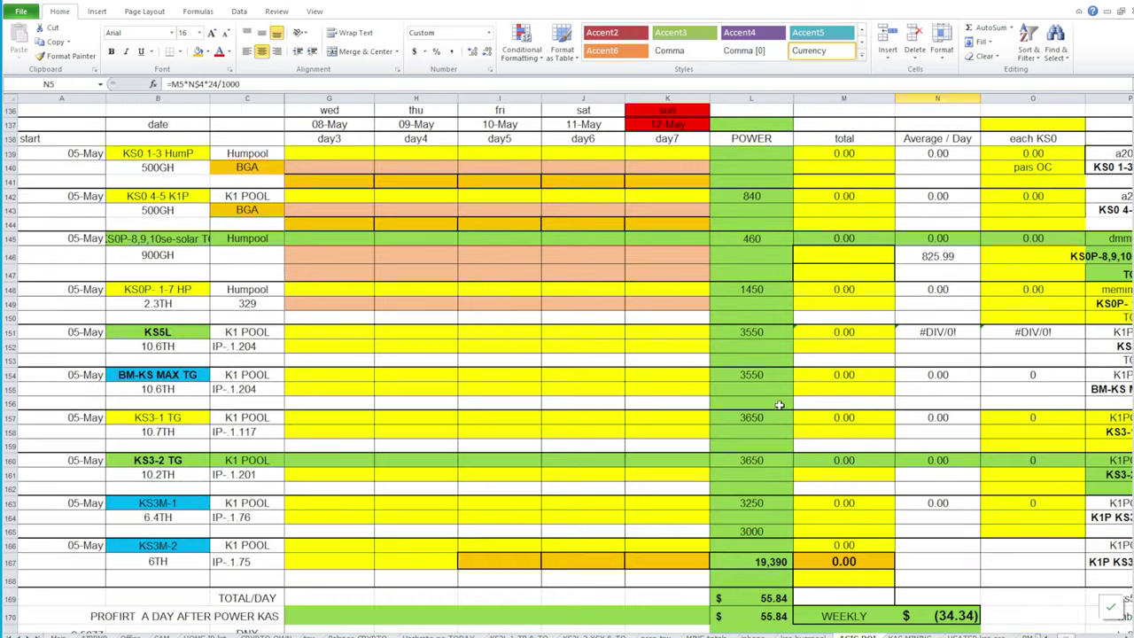
{"action": "scroll", "coordinate": [779, 405], "scroll_direction": "up", "scroll_amount": 9}
{"action": "scroll", "coordinate": [779, 405], "scroll_direction": "up", "scroll_amount": 20}
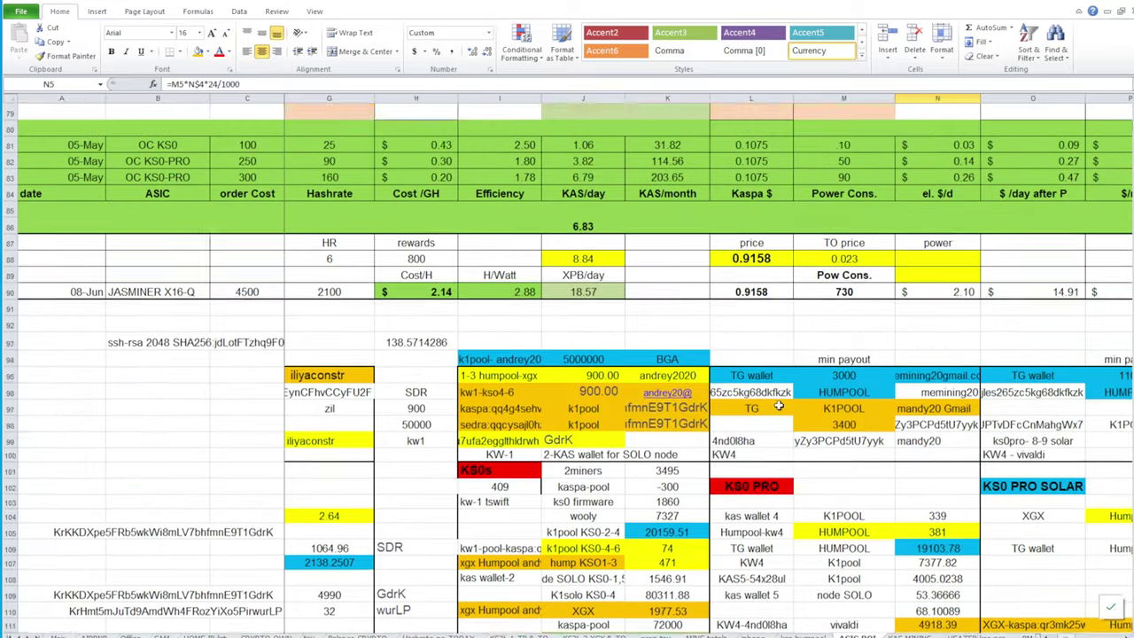
{"action": "scroll", "coordinate": [777, 405], "scroll_direction": "down", "scroll_amount": 1}
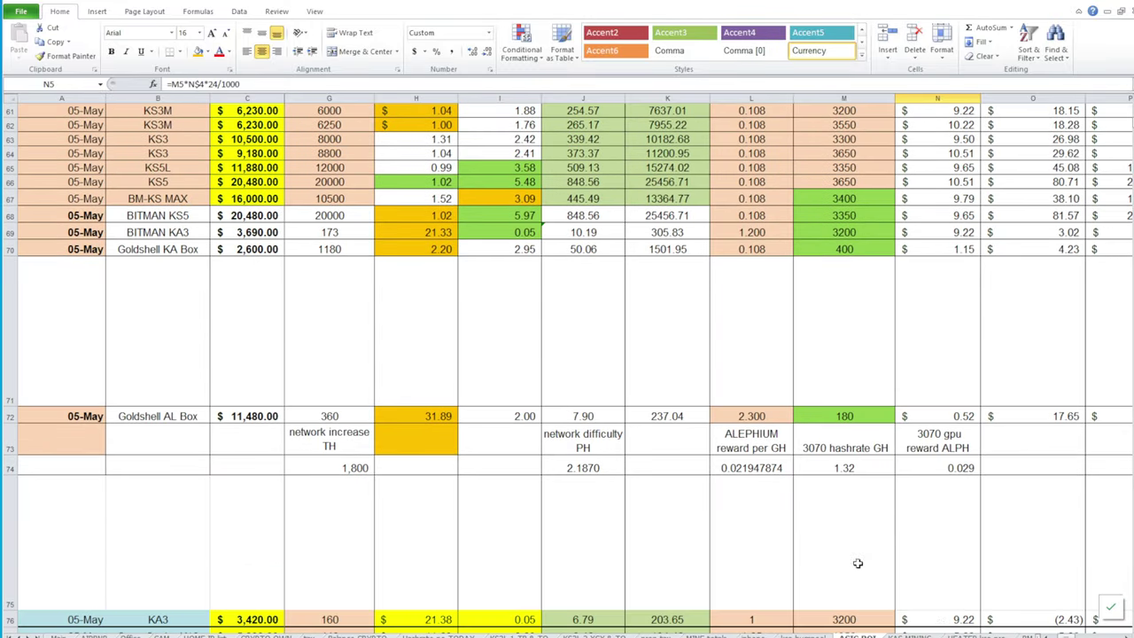
{"action": "scroll", "coordinate": [709, 355], "scroll_direction": "right", "scroll_amount": 10}
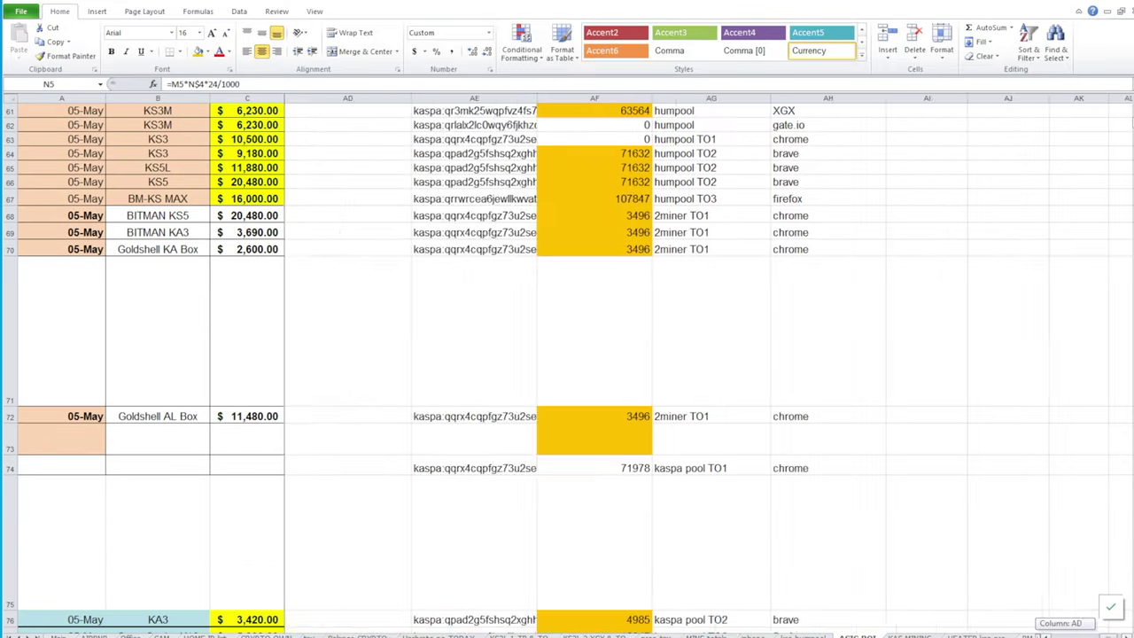
{"action": "scroll", "coordinate": [435, 417], "scroll_direction": "down", "scroll_amount": 7}
{"action": "scroll", "coordinate": [437, 418], "scroll_direction": "up", "scroll_amount": 16}
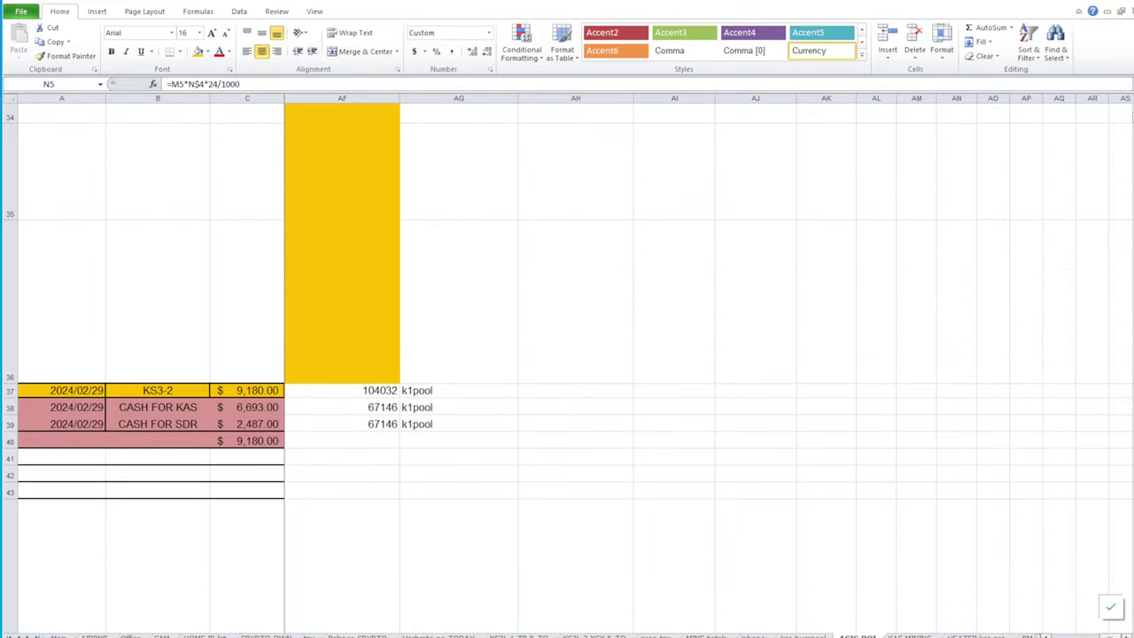
{"action": "scroll", "coordinate": [567, 355], "scroll_direction": "left", "scroll_amount": 4}
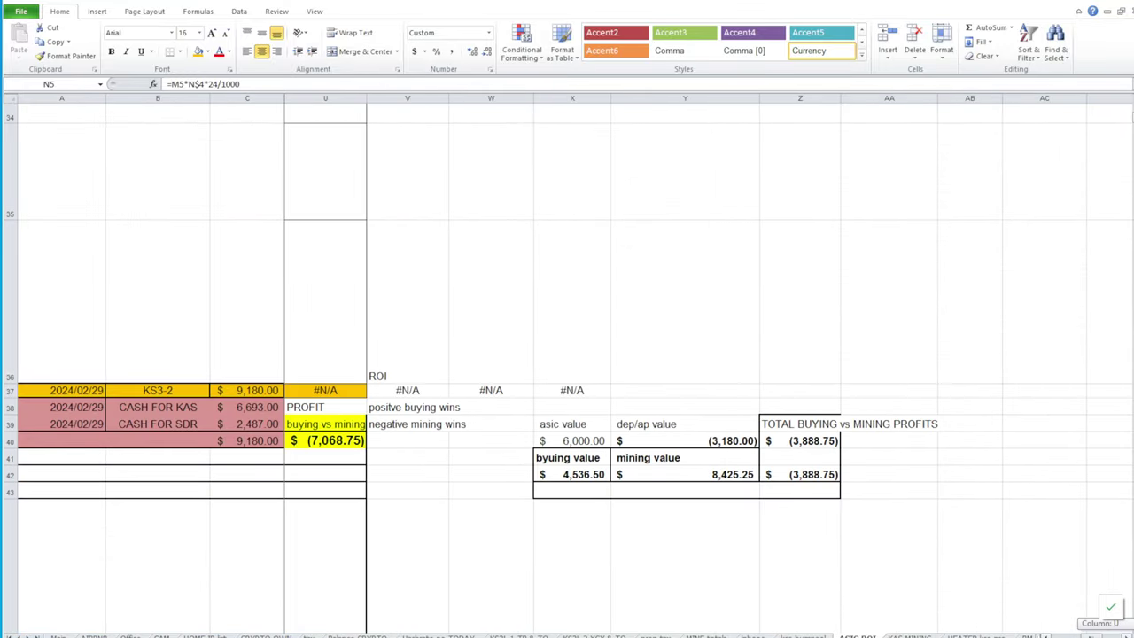
{"action": "scroll", "coordinate": [567, 354], "scroll_direction": "left", "scroll_amount": 6}
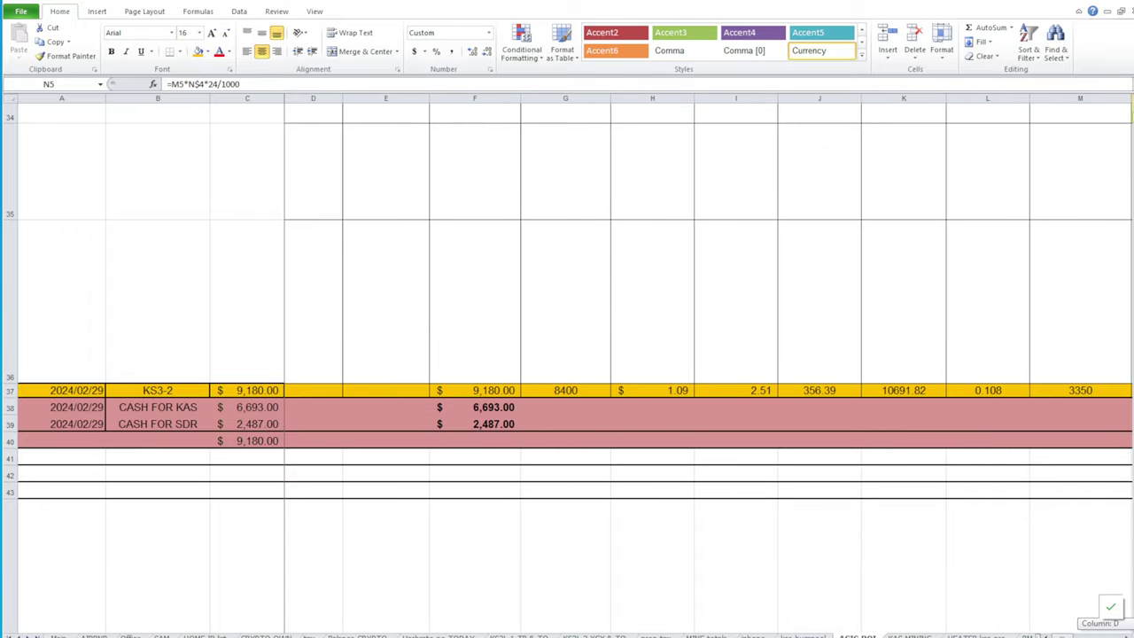
{"action": "scroll", "coordinate": [567, 355], "scroll_direction": "right", "scroll_amount": 4}
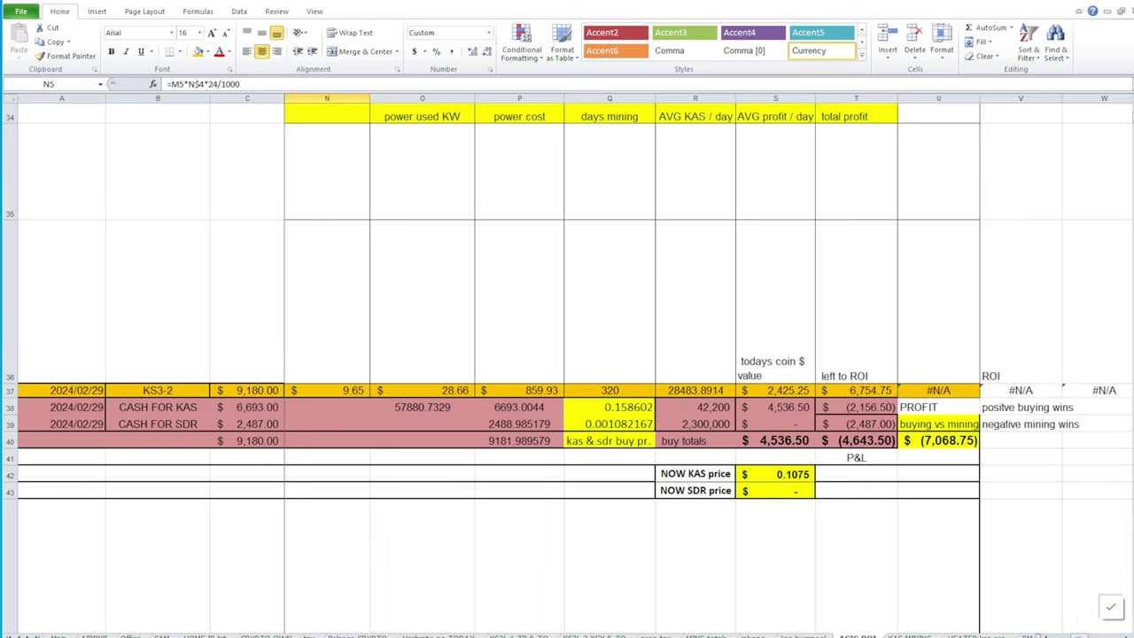
Check the KAS and SDR coin amounts in R38 and R39 and their profit or loss in T38 to T40
{"action": "left_click", "coordinate": [698, 405]}
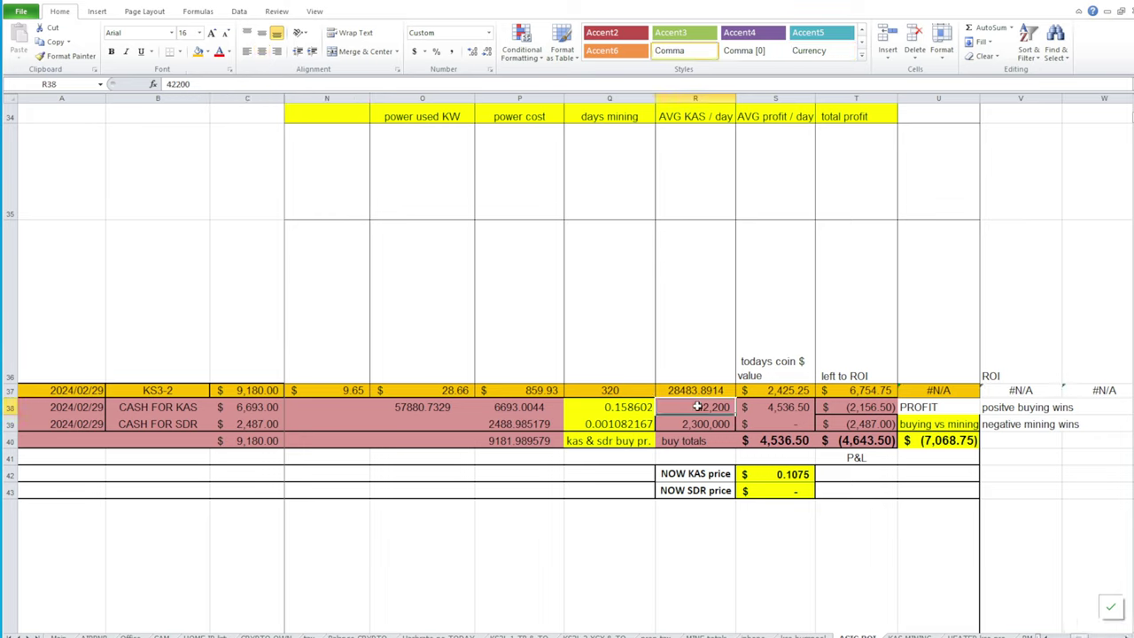
{"action": "left_click", "coordinate": [716, 425]}
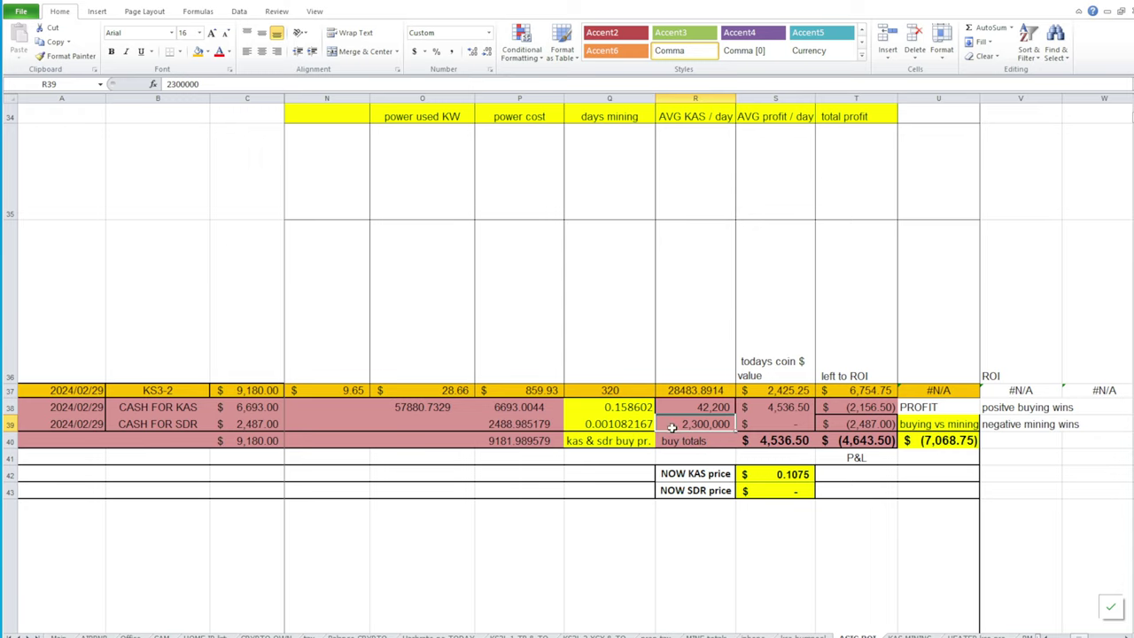
{"action": "left_click", "coordinate": [887, 407]}
{"action": "left_click", "coordinate": [872, 425]}
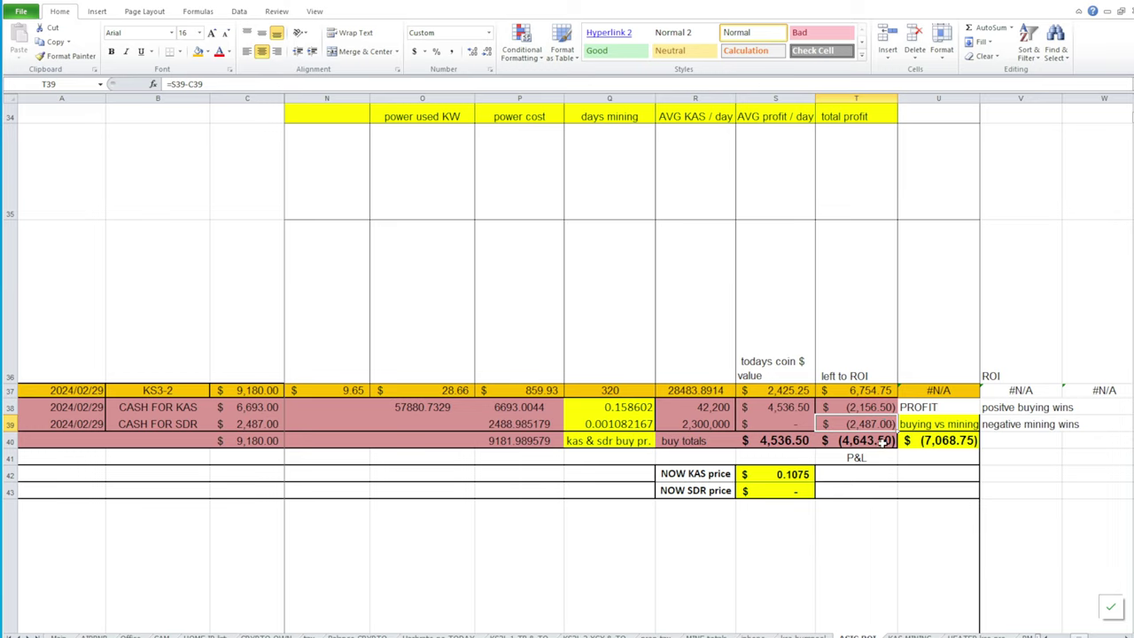
{"action": "left_click", "coordinate": [884, 441]}
Compare the KAS and SDR amounts in R38:R39 with their buy prices in Q38:Q39
{"action": "left_click_drag", "start_coordinate": [728, 406], "coordinate": [728, 421]}
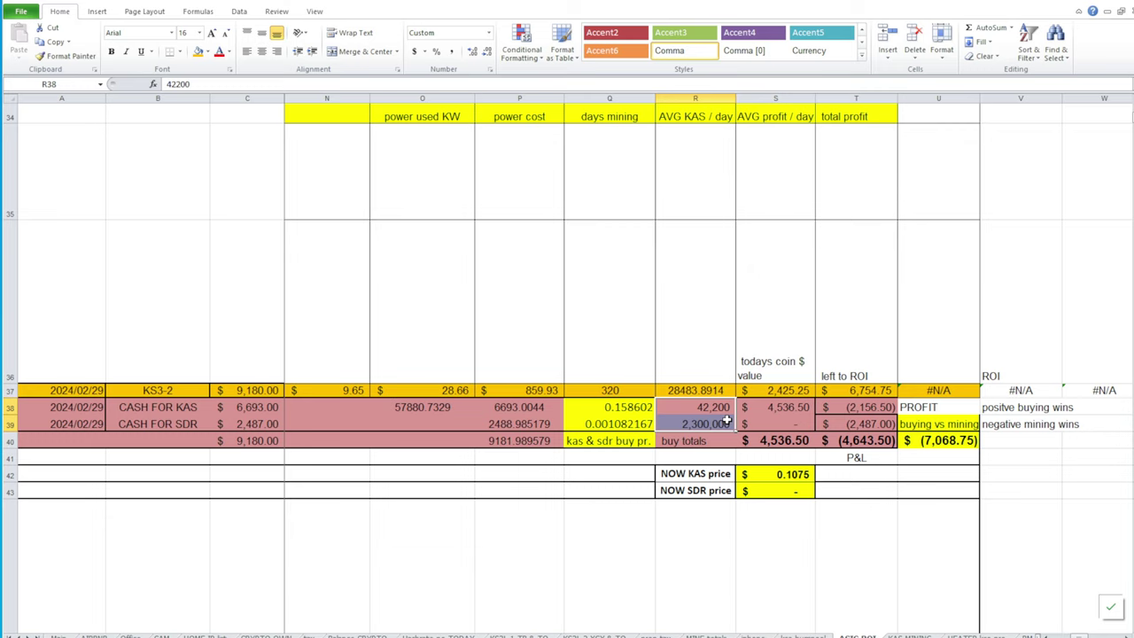
{"action": "left_click_drag", "start_coordinate": [645, 407], "coordinate": [645, 420]}
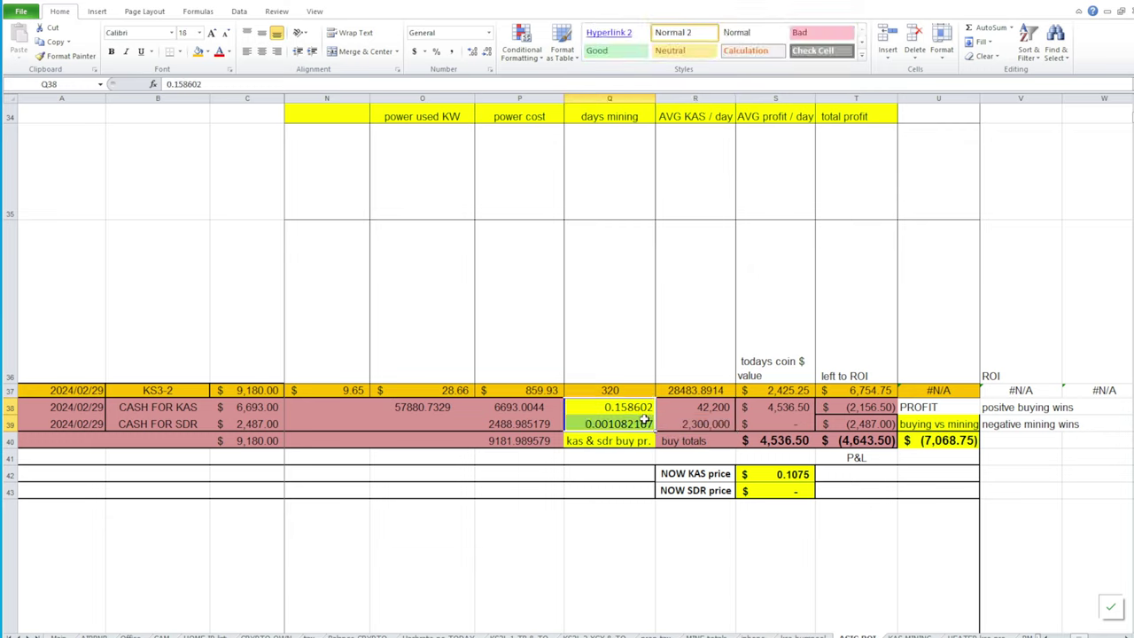
{"action": "left_click", "coordinate": [617, 424]}
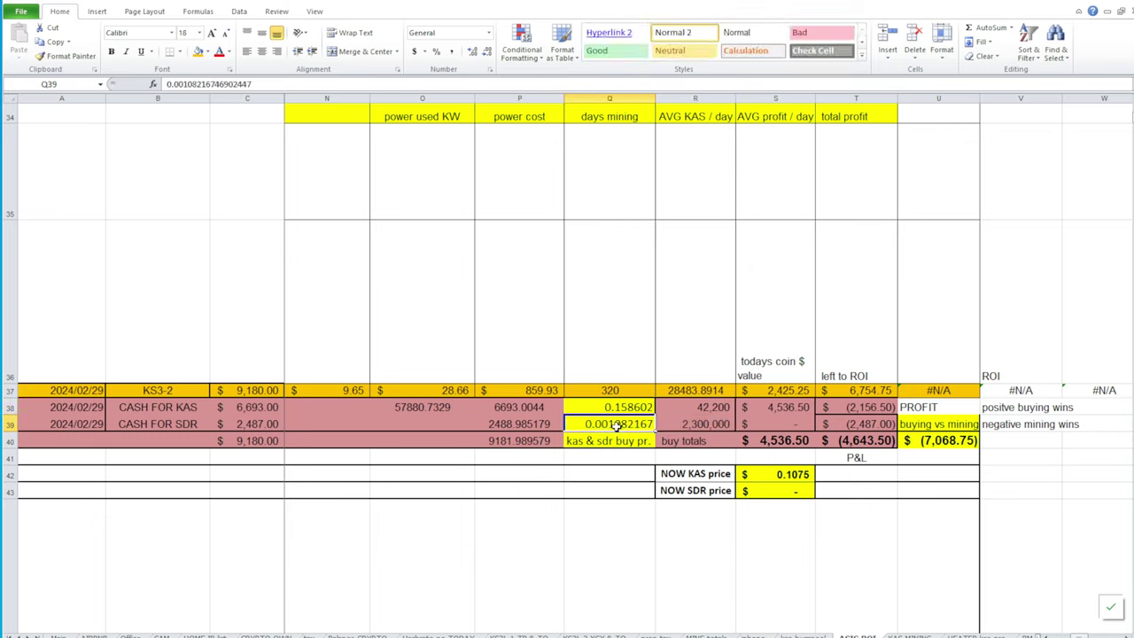